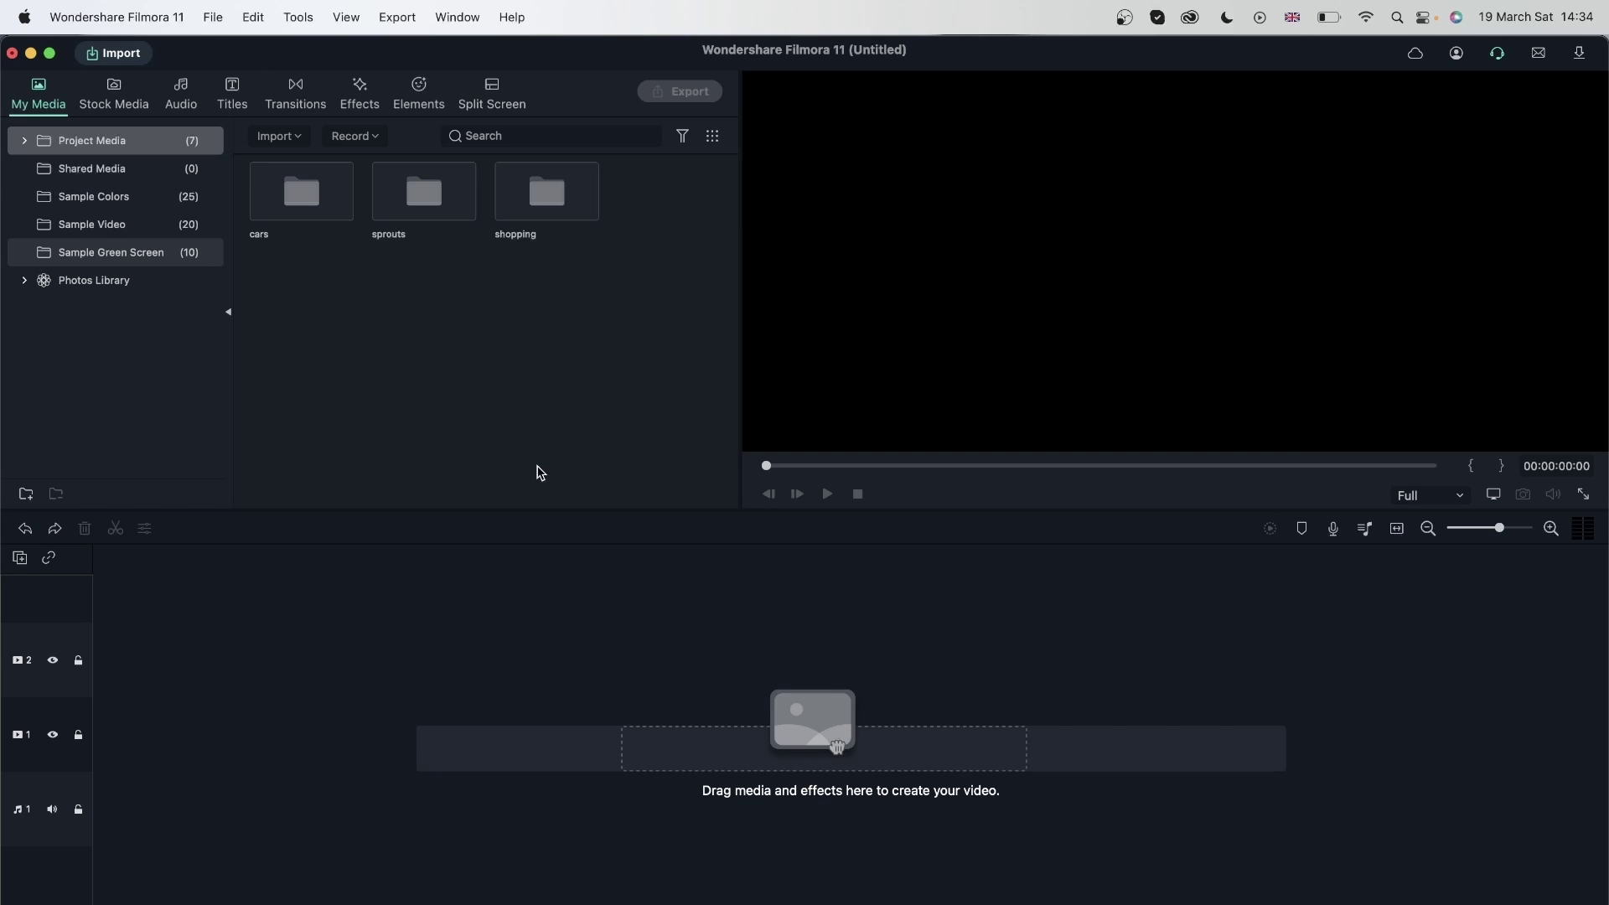
Step: Add the Pexels Videos 2609 clip from the cars folder to the start of video track 1
{"action": "double_click", "coordinate": [273, 194]}
{"action": "left_click", "coordinate": [411, 205]}
{"action": "left_click_drag", "start_coordinate": [410, 204], "coordinate": [102, 754]}
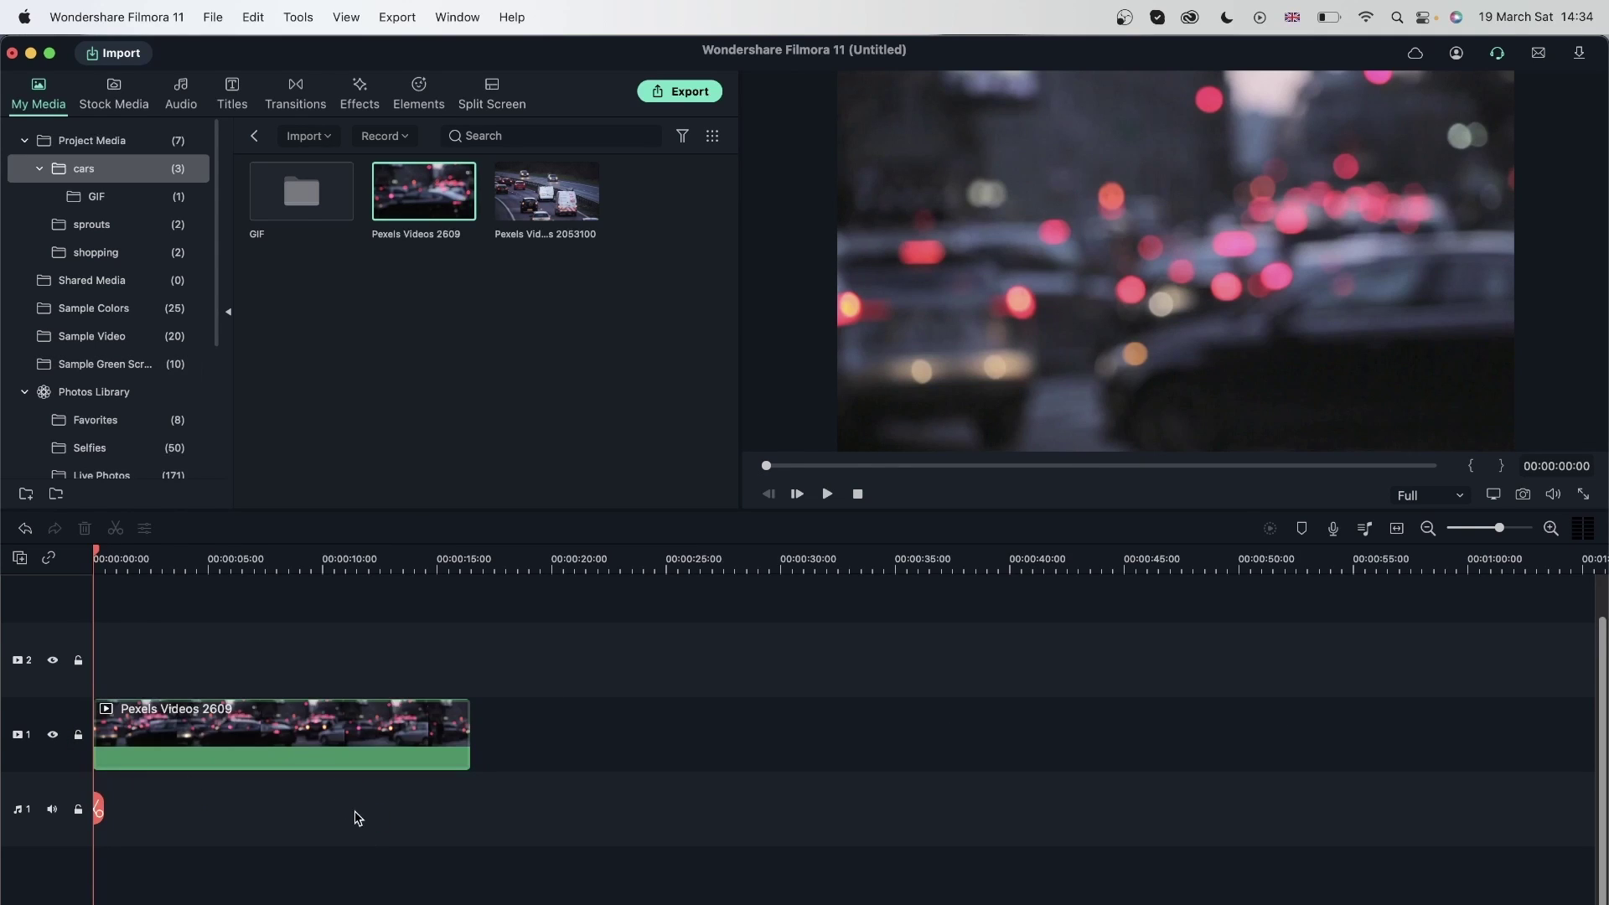
Step: Delete the clip from the timeline and place Pexels Videos 2609 at the start of video track 1 again
{"action": "left_click", "coordinate": [466, 560]}
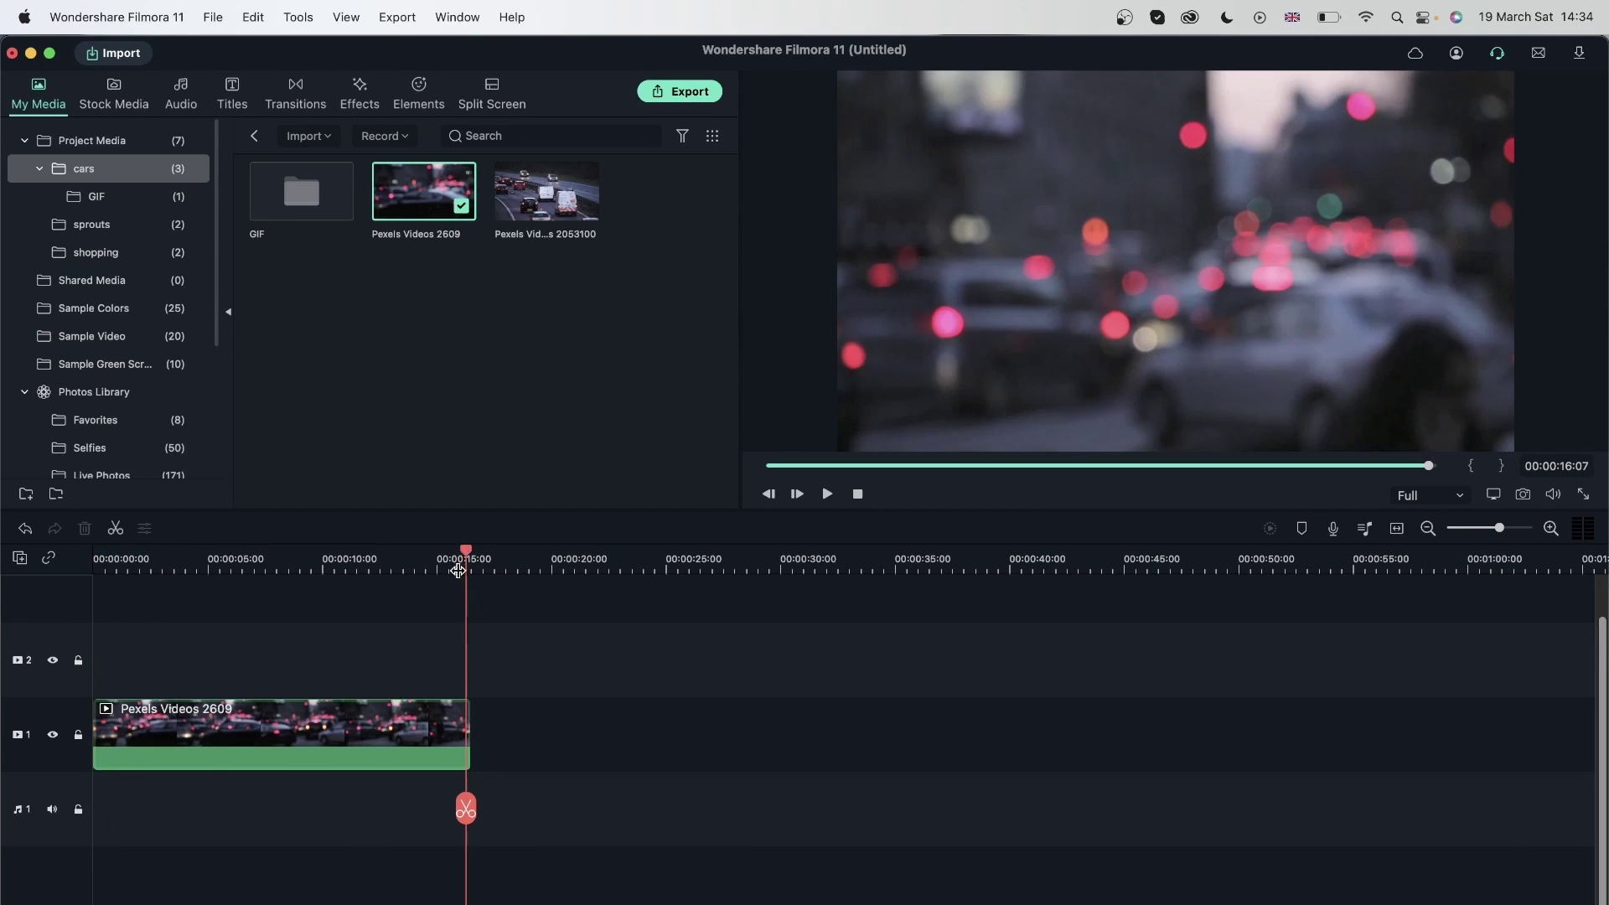
{"action": "left_click", "coordinate": [485, 560]}
{"action": "left_click", "coordinate": [320, 743]}
{"action": "key", "text": "Delete"}
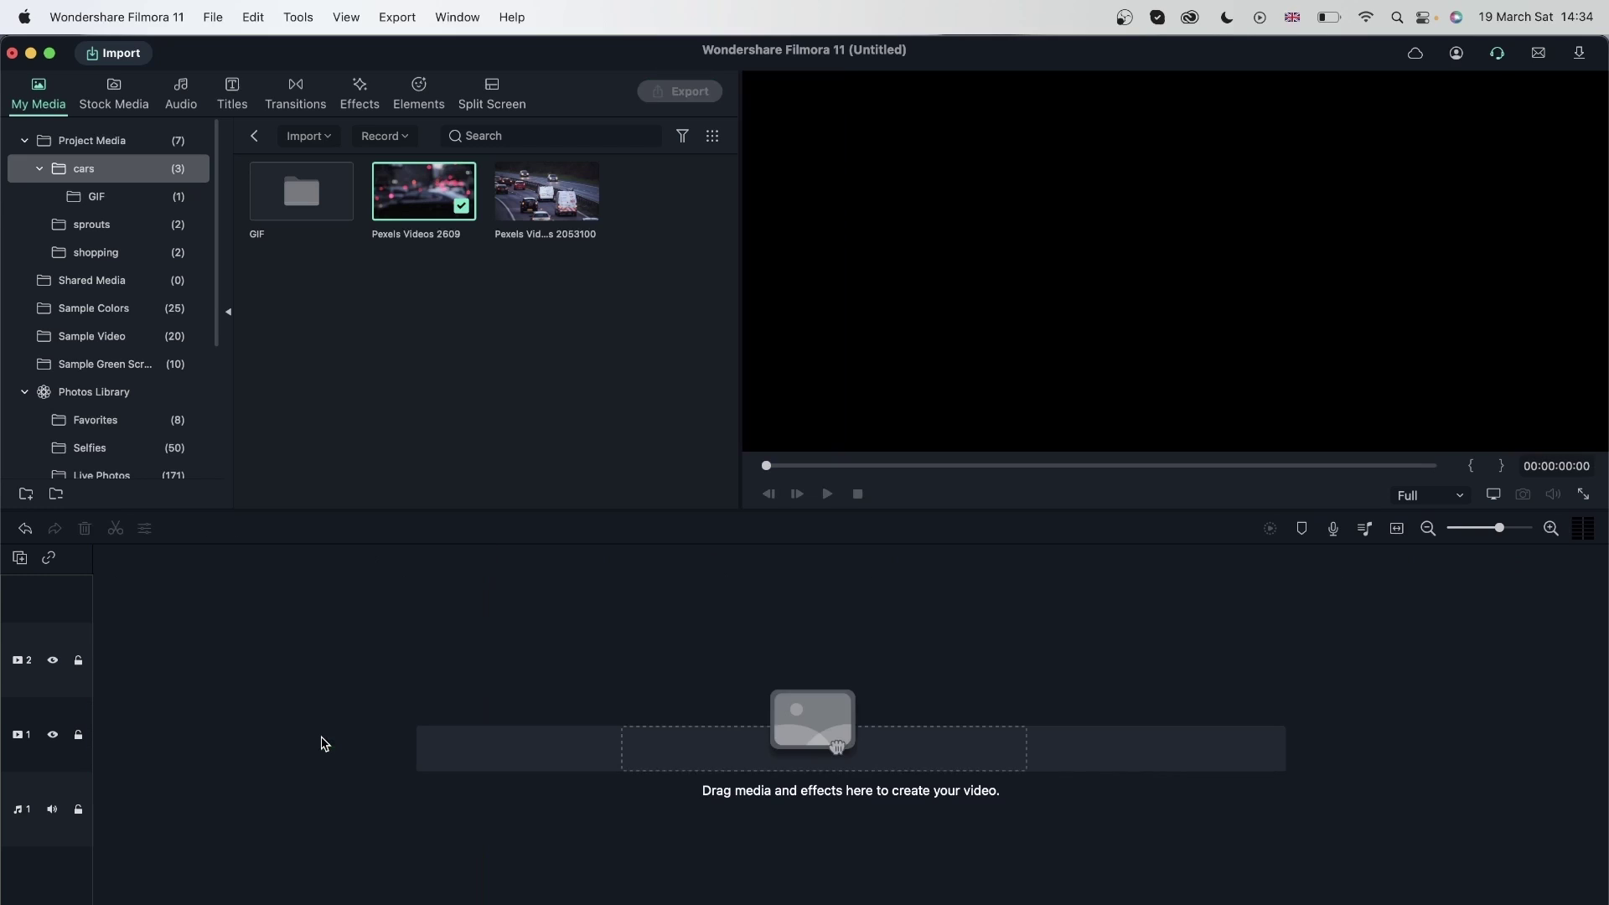
{"action": "left_click", "coordinate": [461, 205]}
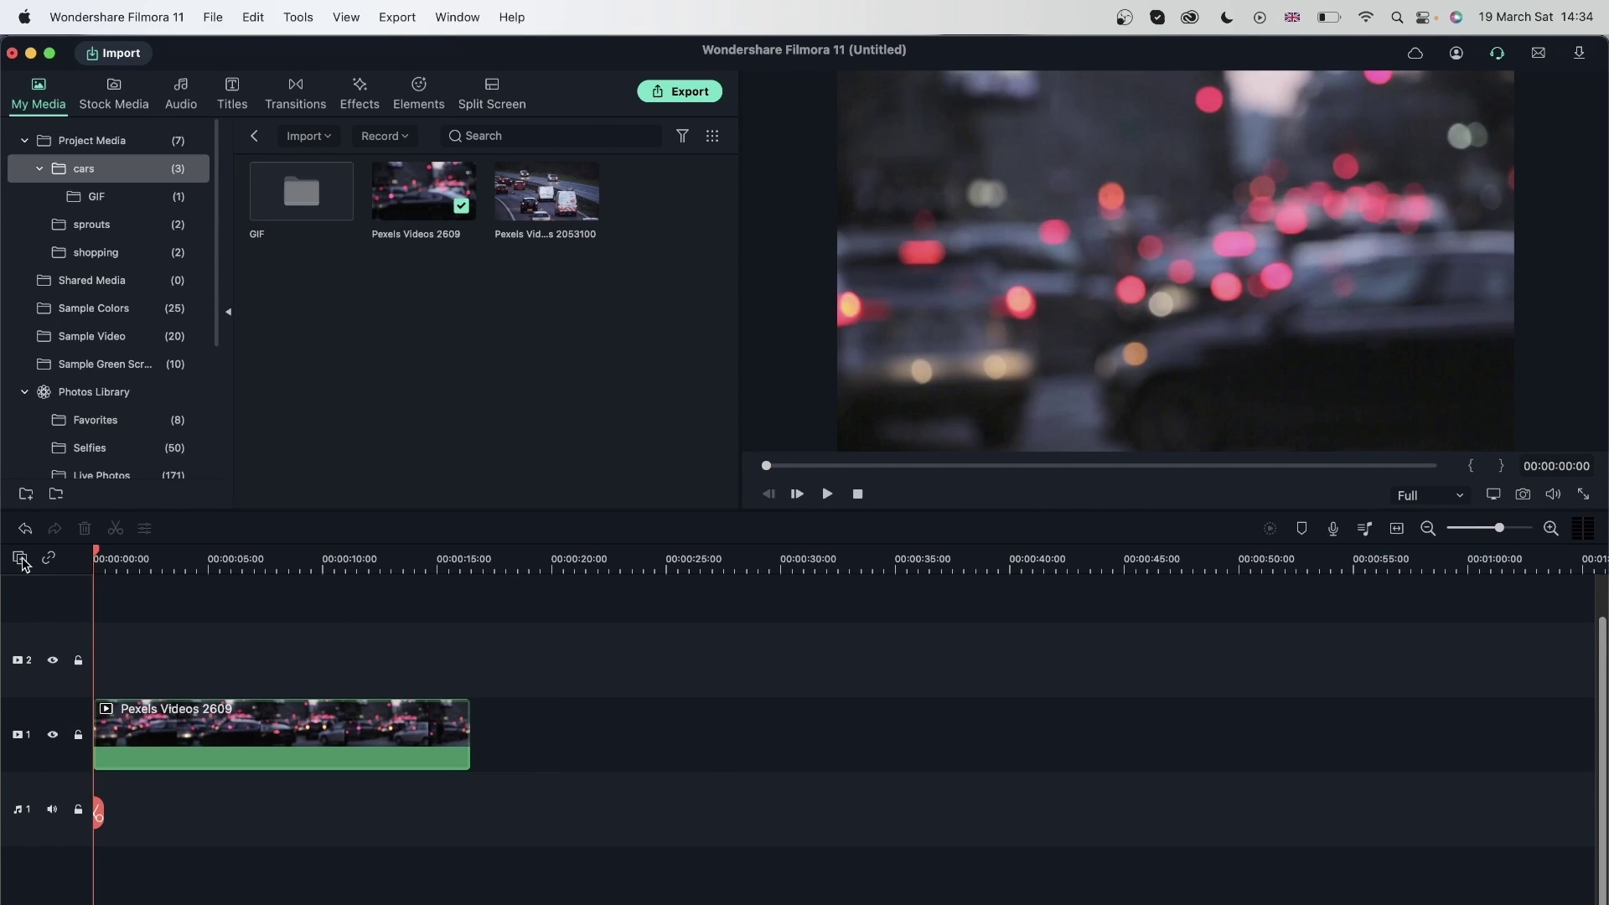
Step: Play the clip in the full-screen preview and return to the editor
{"action": "key", "text": "super+ctrl+f"}
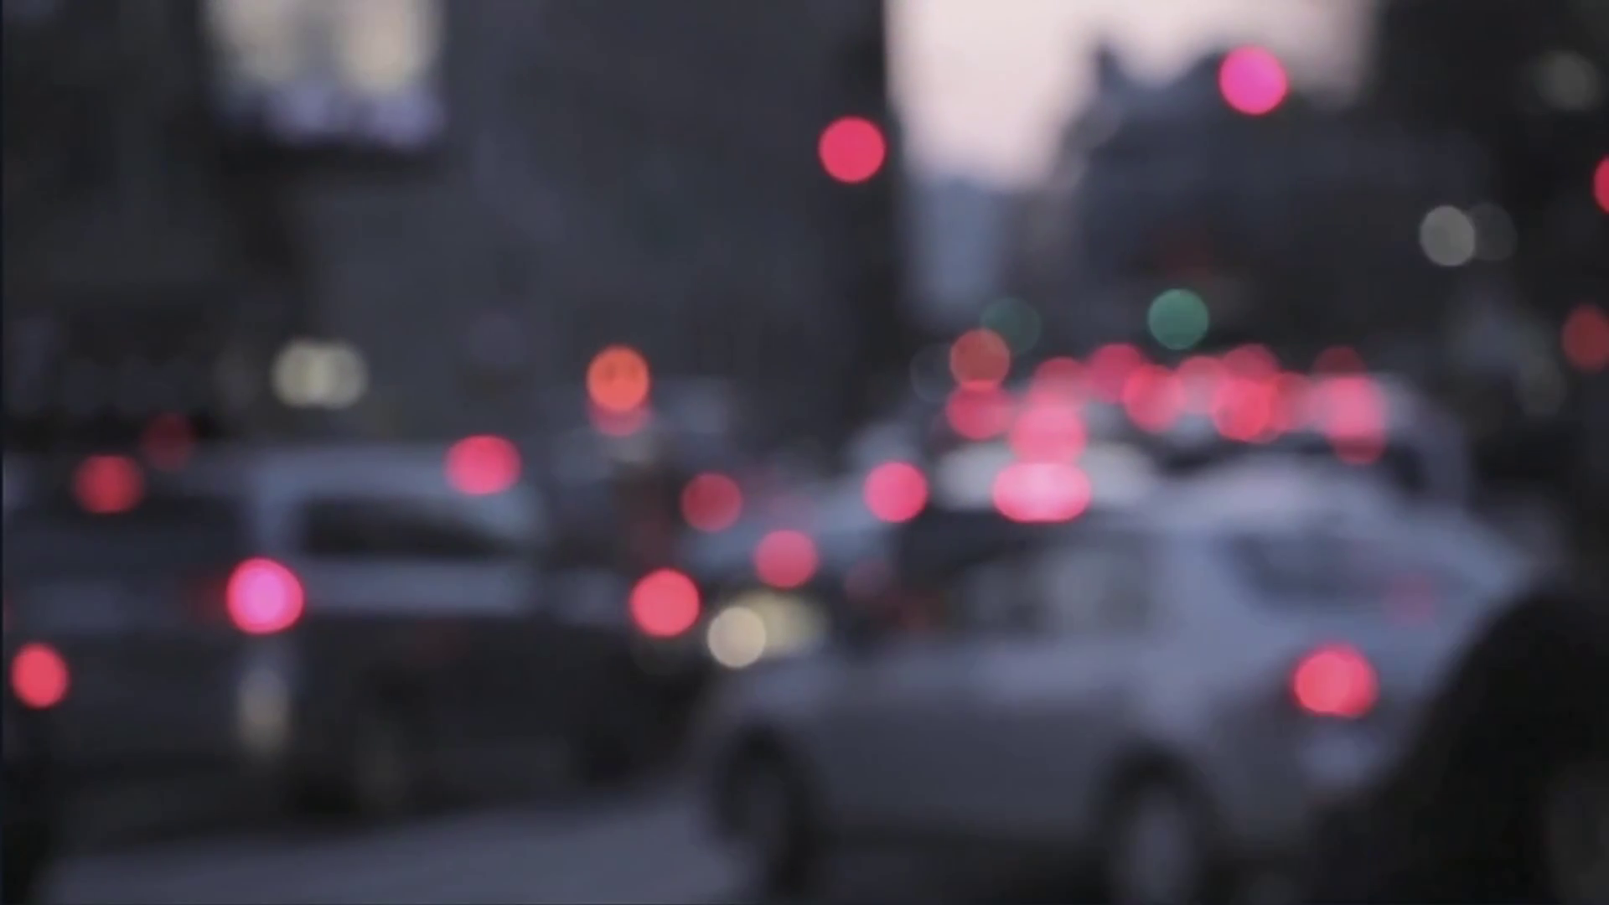
{"action": "key", "text": "Escape"}
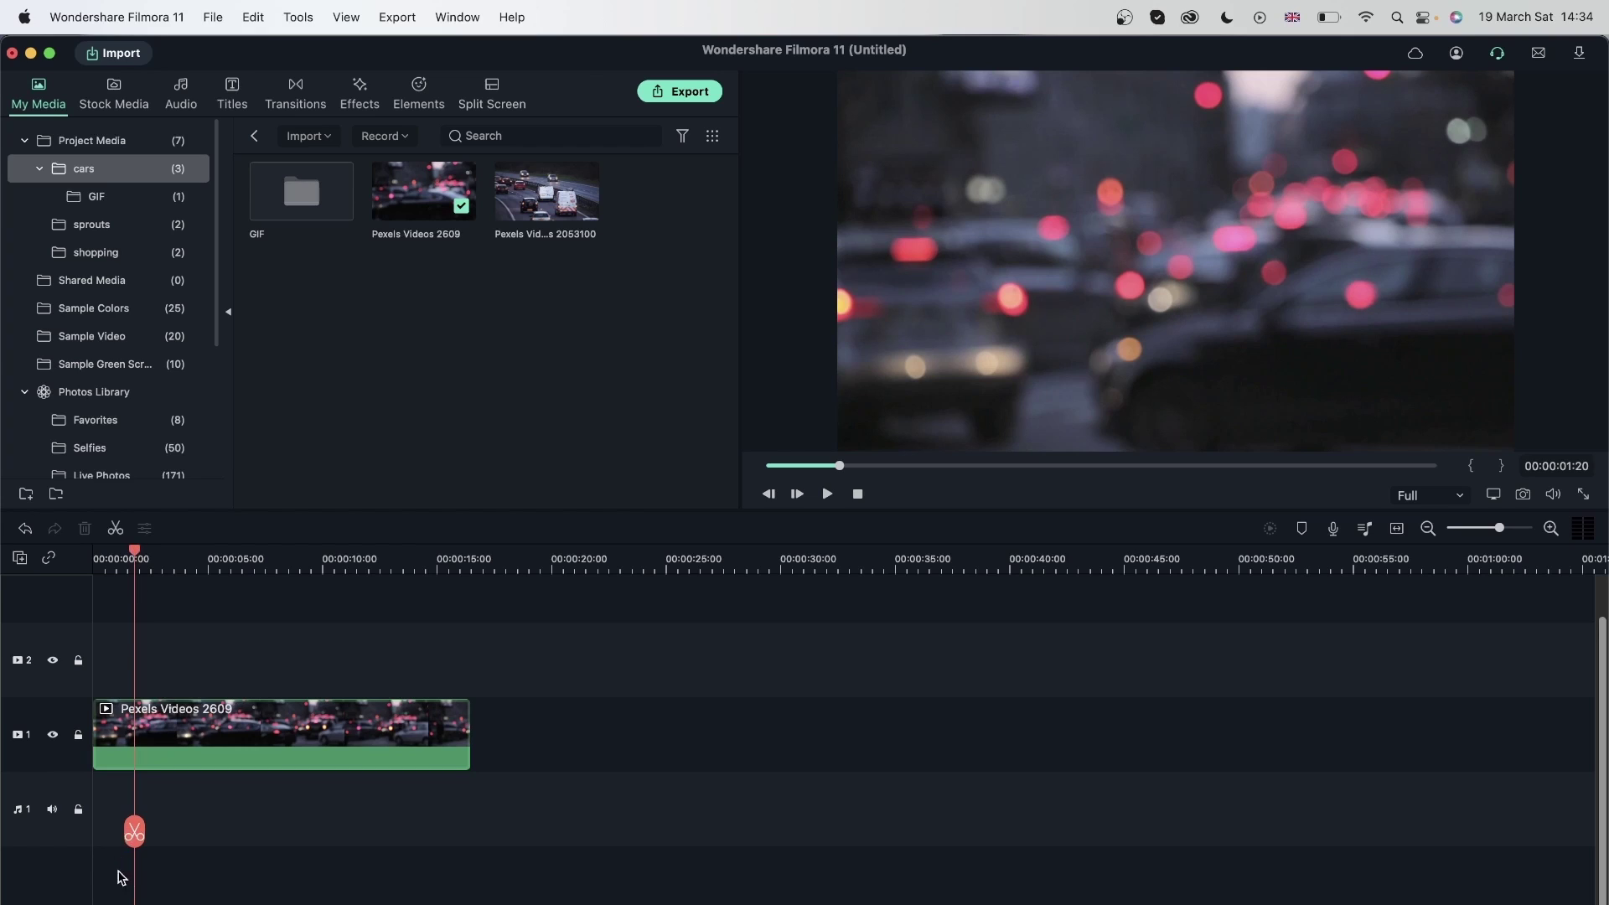
Step: Shorten the clip by trimming its end to just before the 4-second mark
{"action": "left_click", "coordinate": [374, 737]}
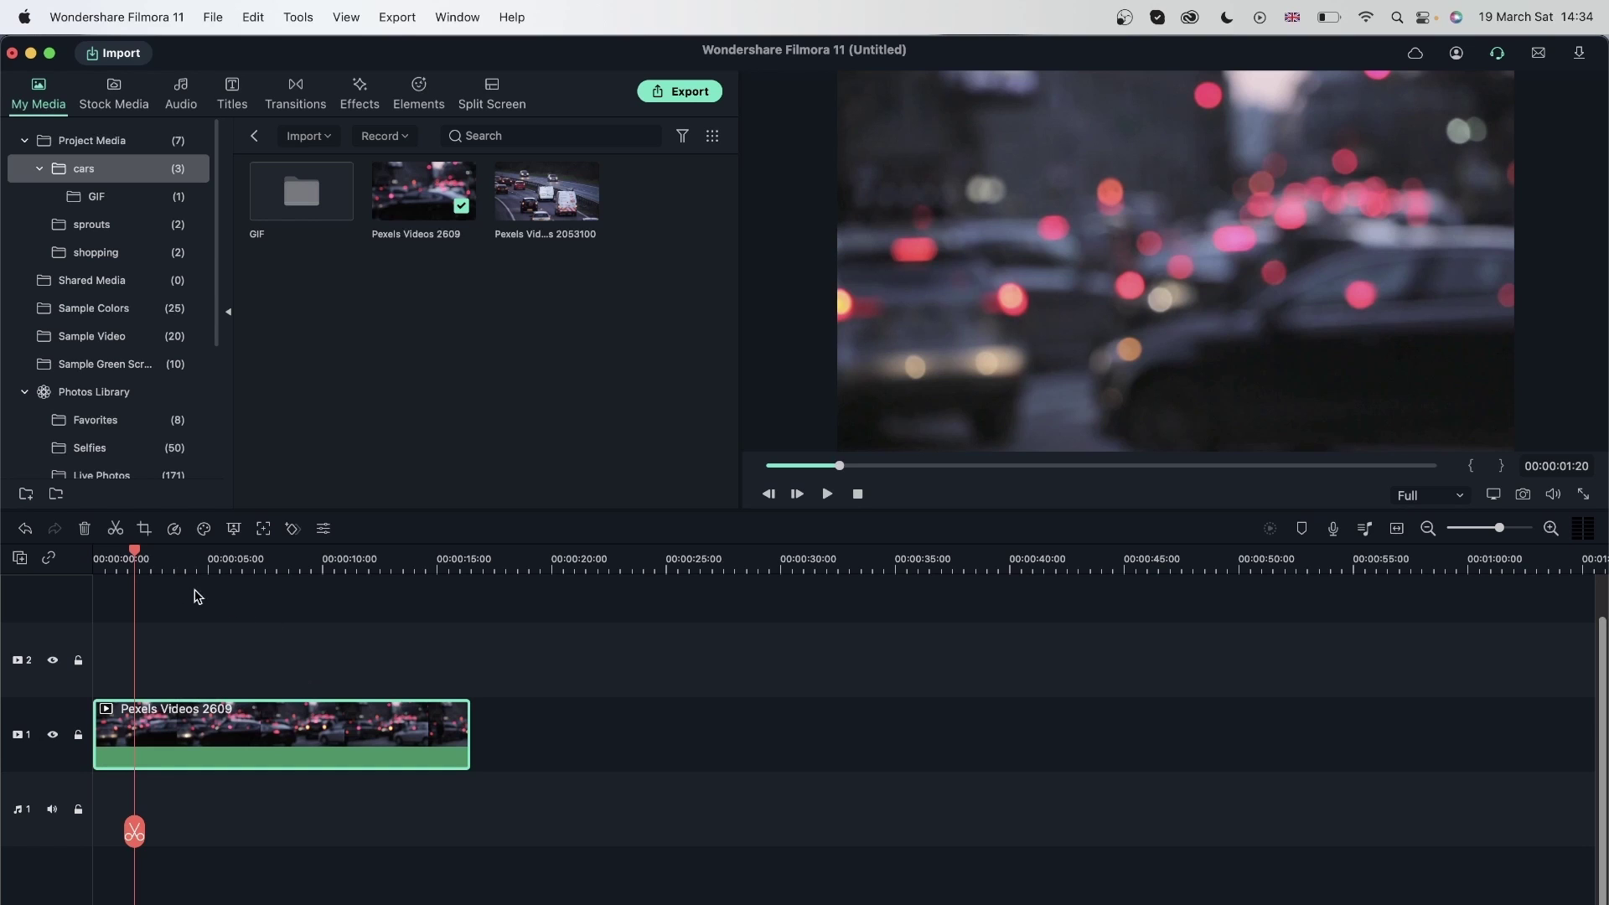
{"action": "left_click_drag", "start_coordinate": [143, 557], "coordinate": [580, 558]}
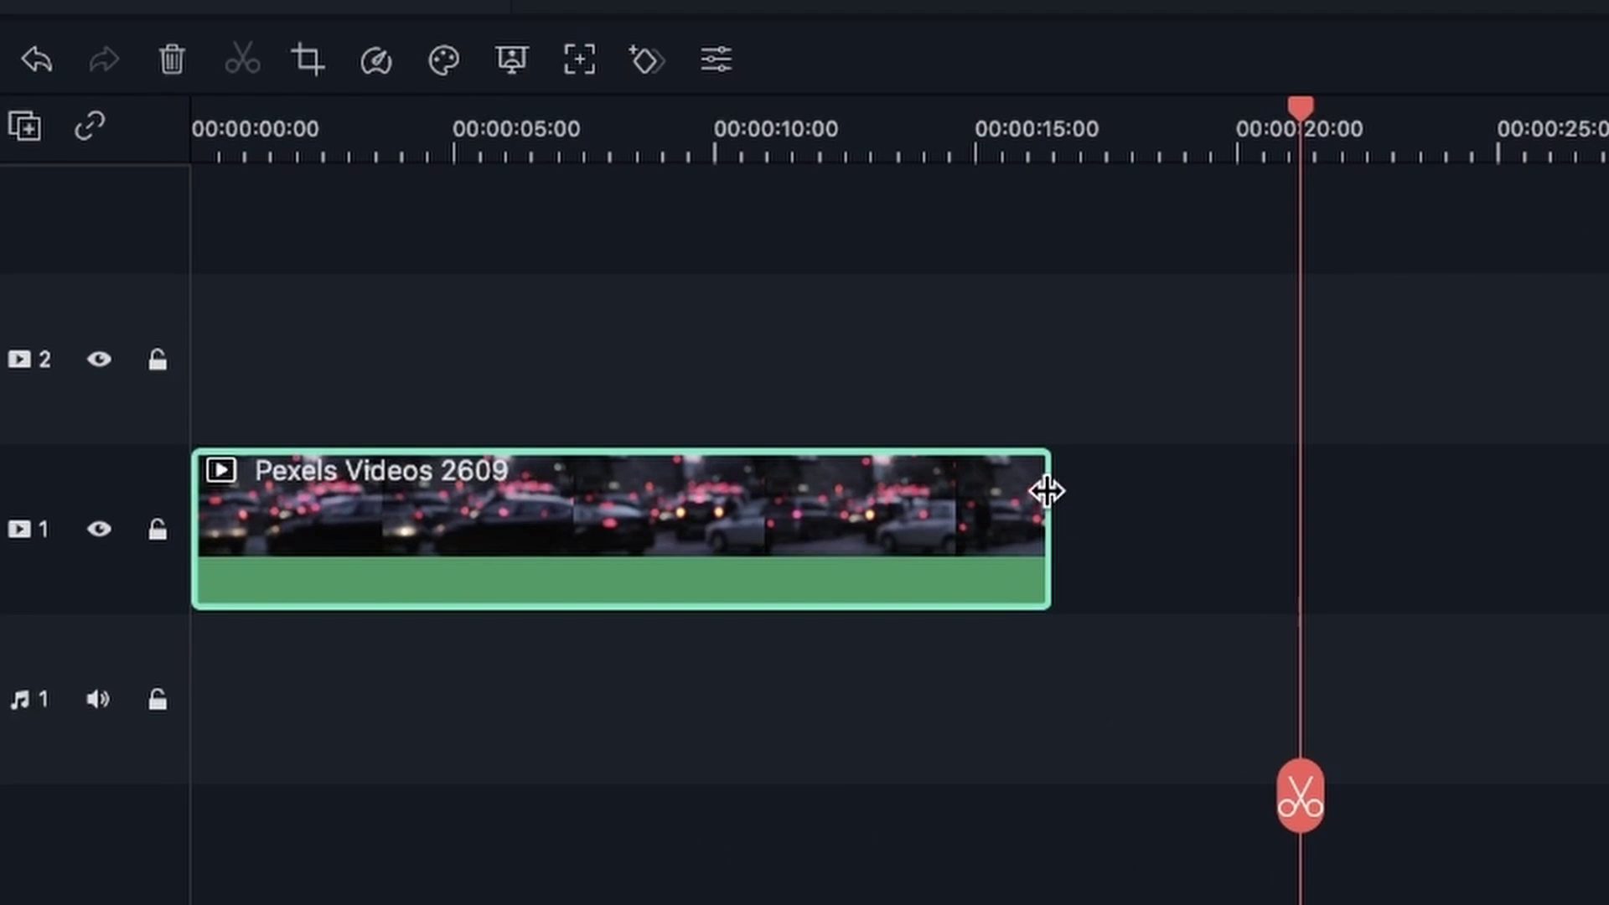
{"action": "left_click_drag", "start_coordinate": [1047, 490], "coordinate": [386, 579]}
{"action": "left_click_drag", "start_coordinate": [283, 144], "coordinate": [245, 134]}
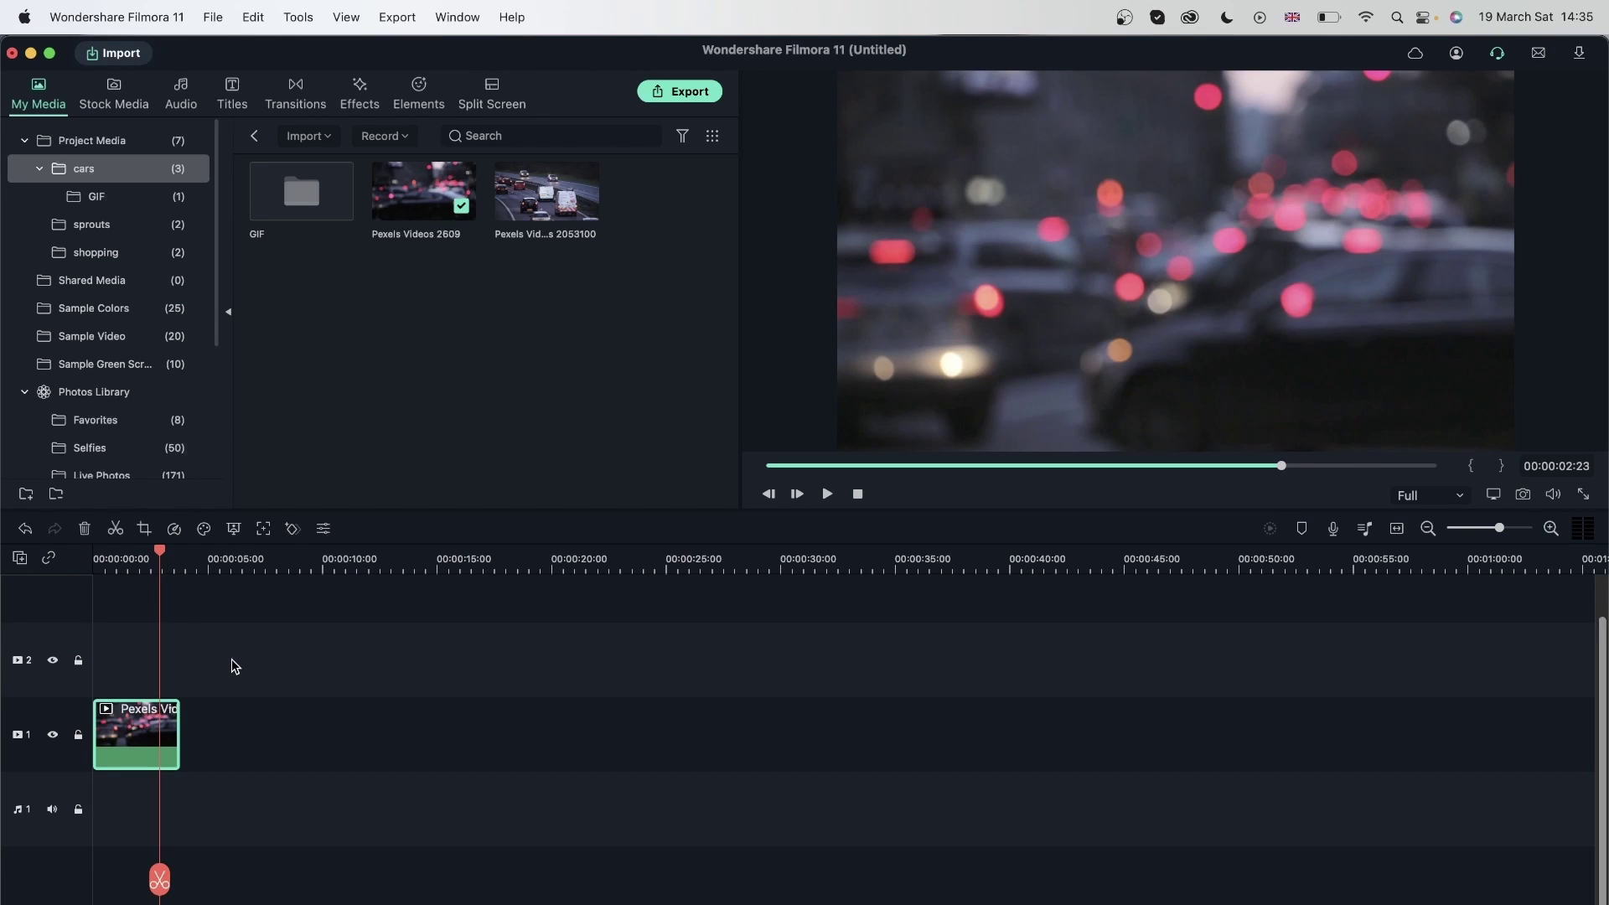
{"action": "left_click_drag", "start_coordinate": [160, 553], "coordinate": [97, 557]}
Step: Move the shortened clip to start at about 19:14 and extend its end to the full source length, at about 36:01
{"action": "left_click_drag", "start_coordinate": [204, 726], "coordinate": [774, 737]}
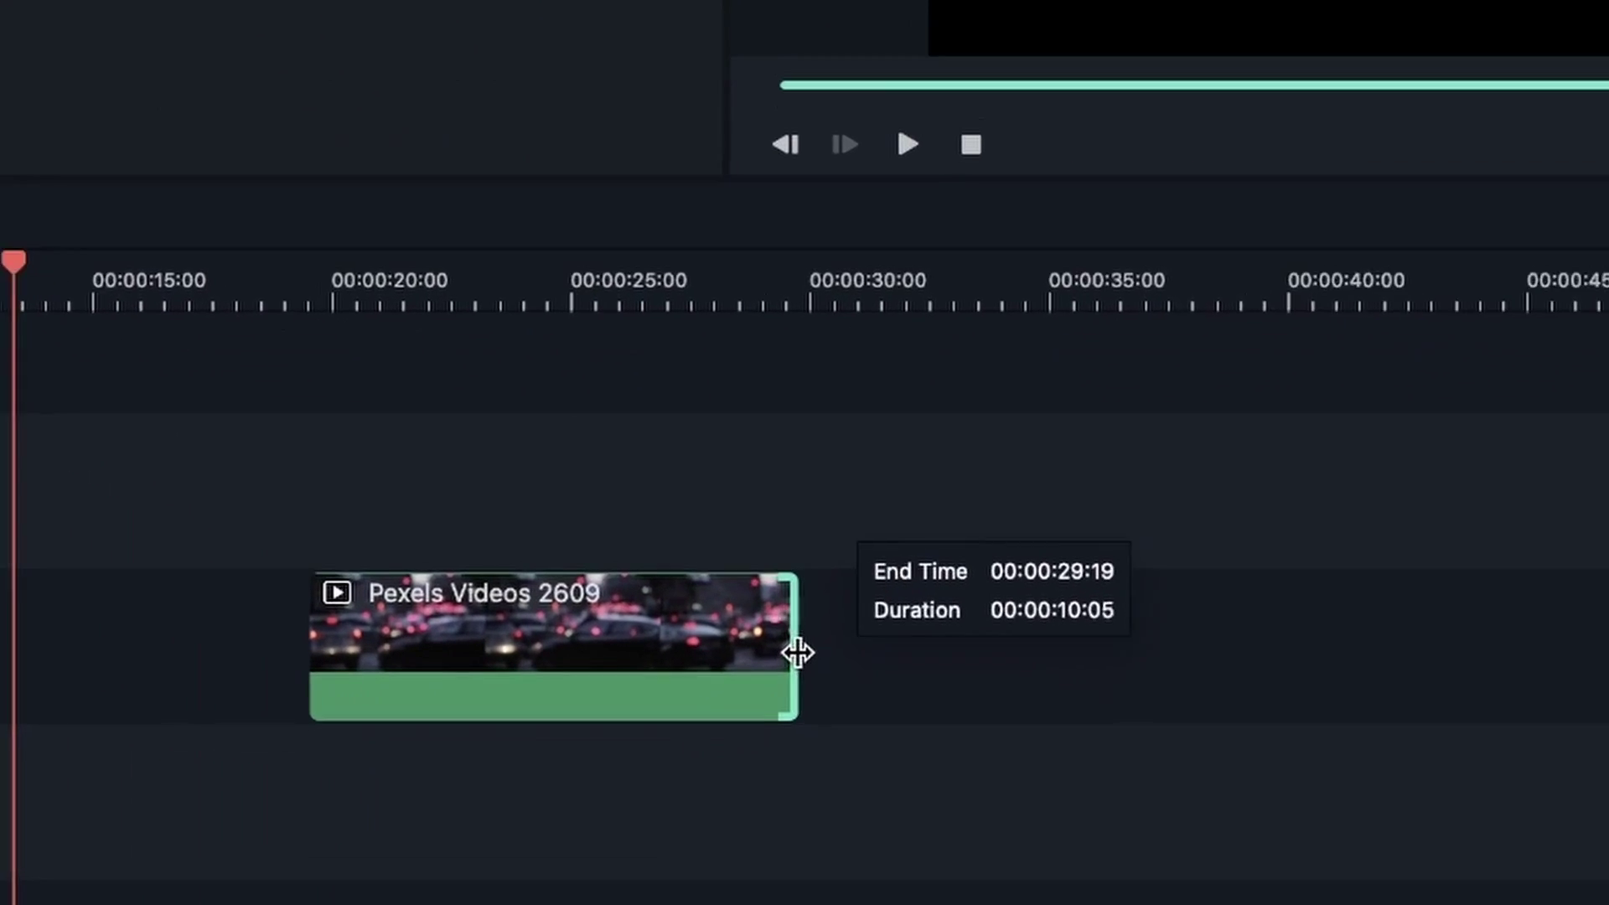
{"action": "left_click_drag", "start_coordinate": [797, 653], "coordinate": [485, 553]}
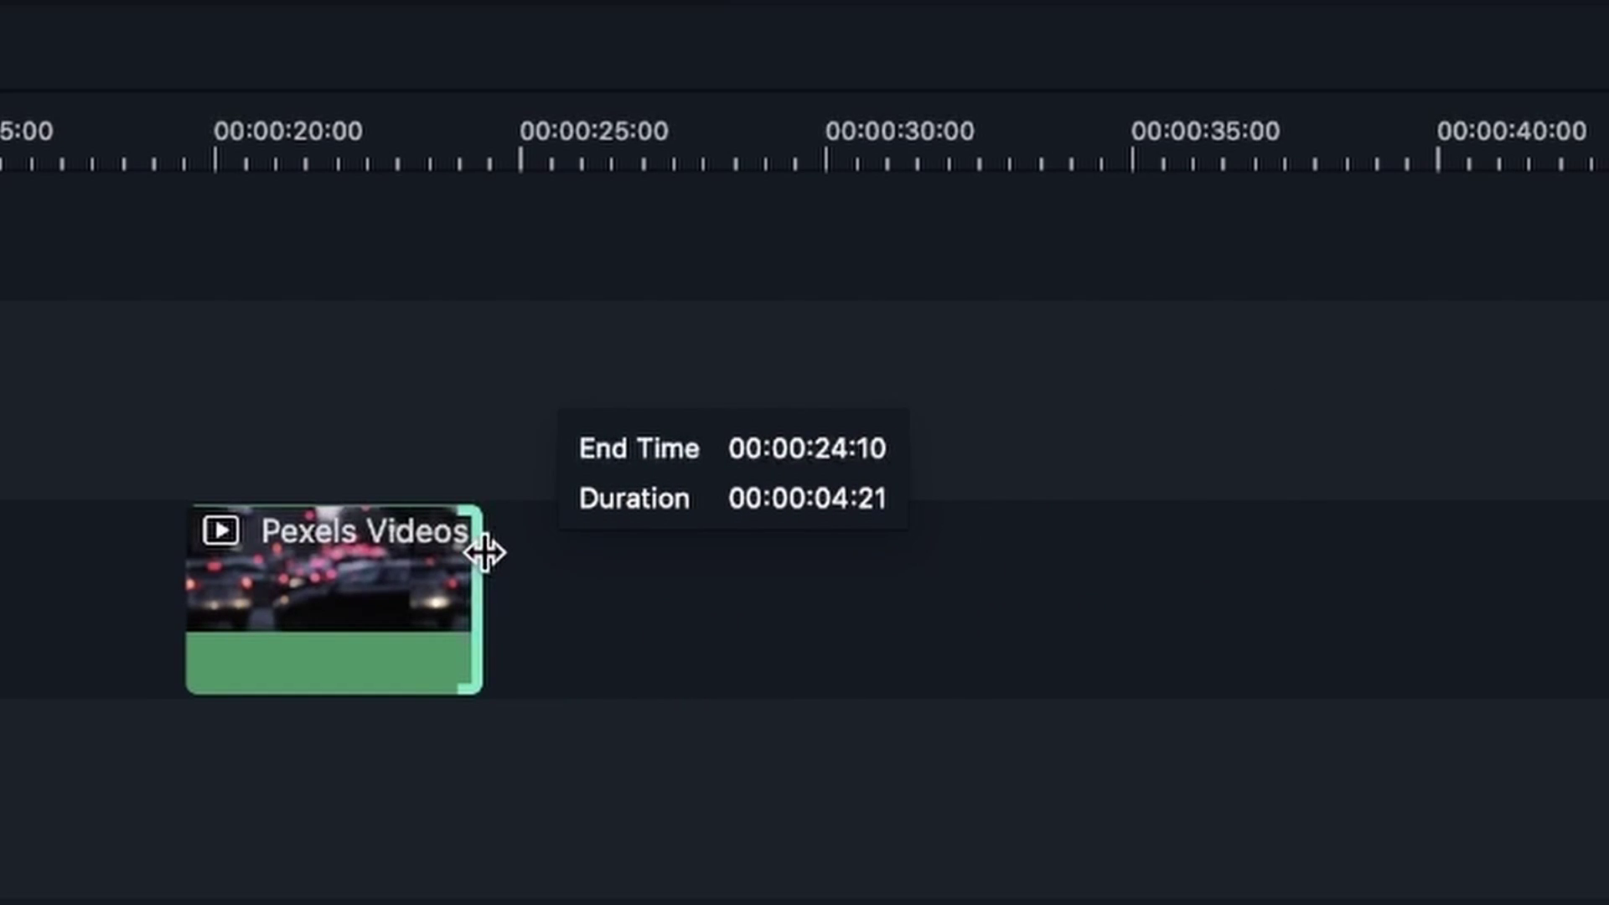
{"action": "left_click_drag", "start_coordinate": [485, 553], "coordinate": [1159, 540]}
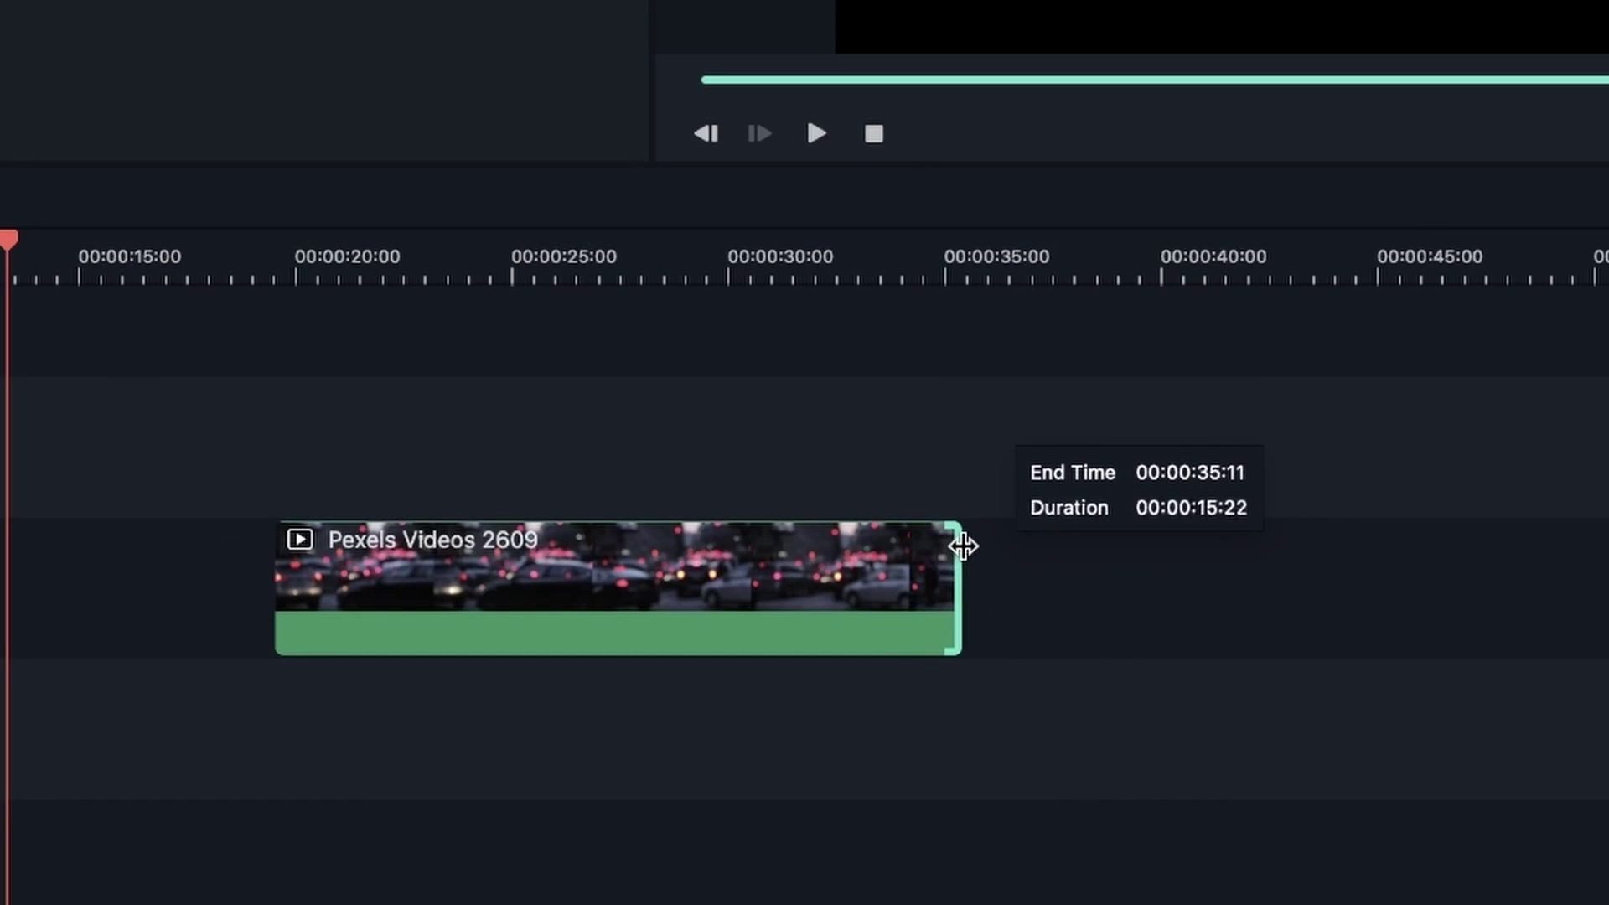
{"action": "left_click_drag", "start_coordinate": [963, 547], "coordinate": [977, 543]}
{"action": "left_click", "coordinate": [993, 257]}
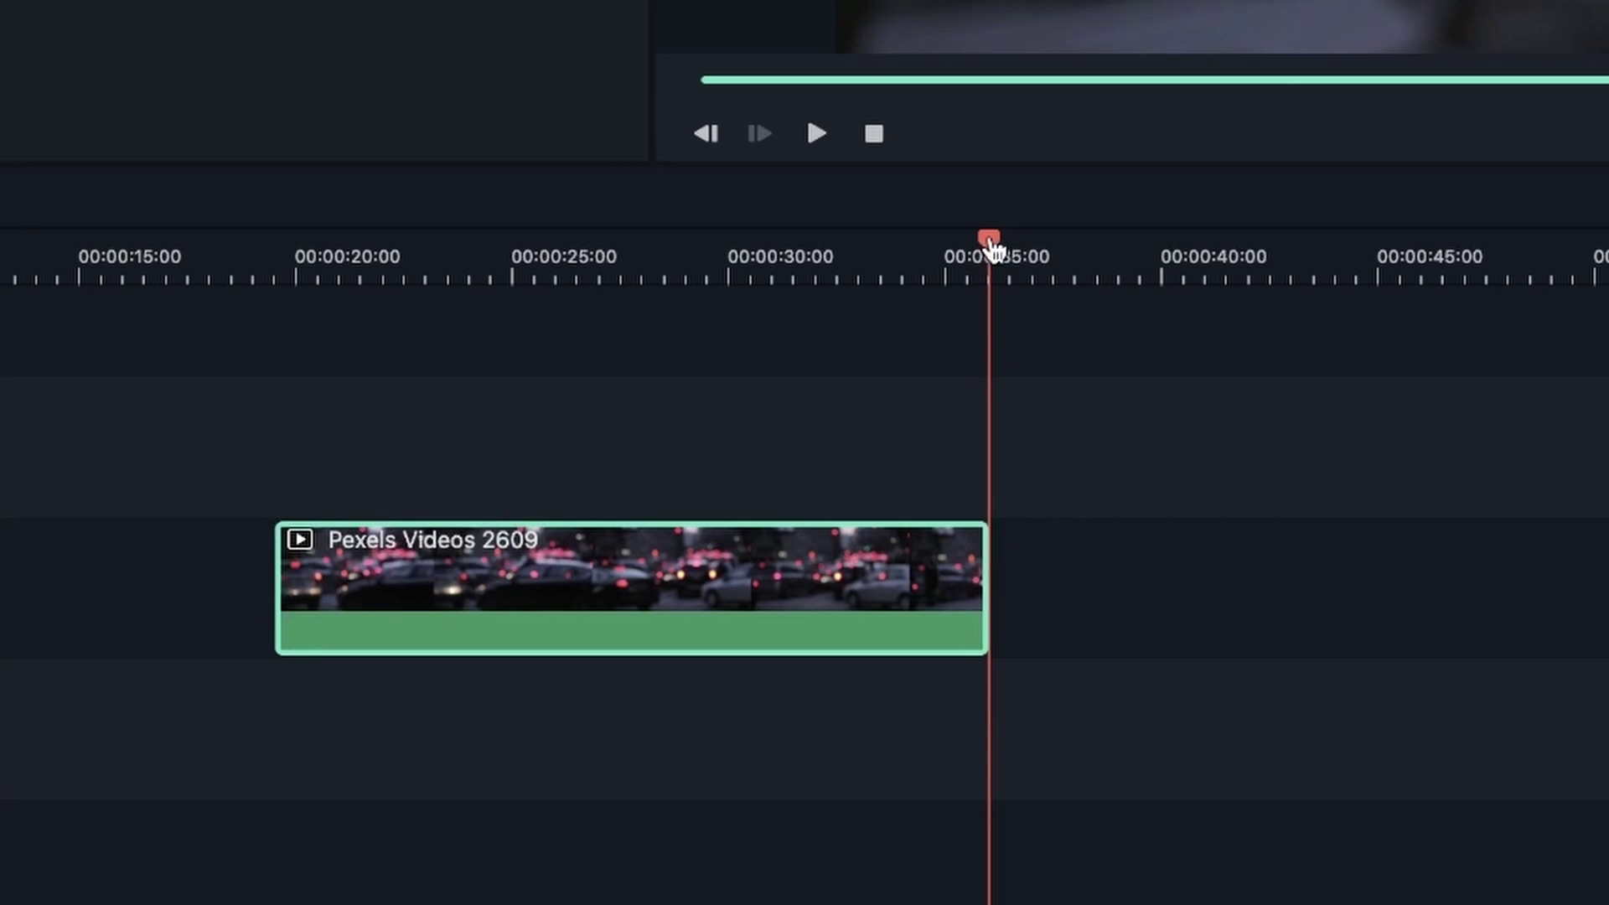
Step: Try to extend the end of the clip beyond its original full length
{"action": "left_click", "coordinate": [179, 521]}
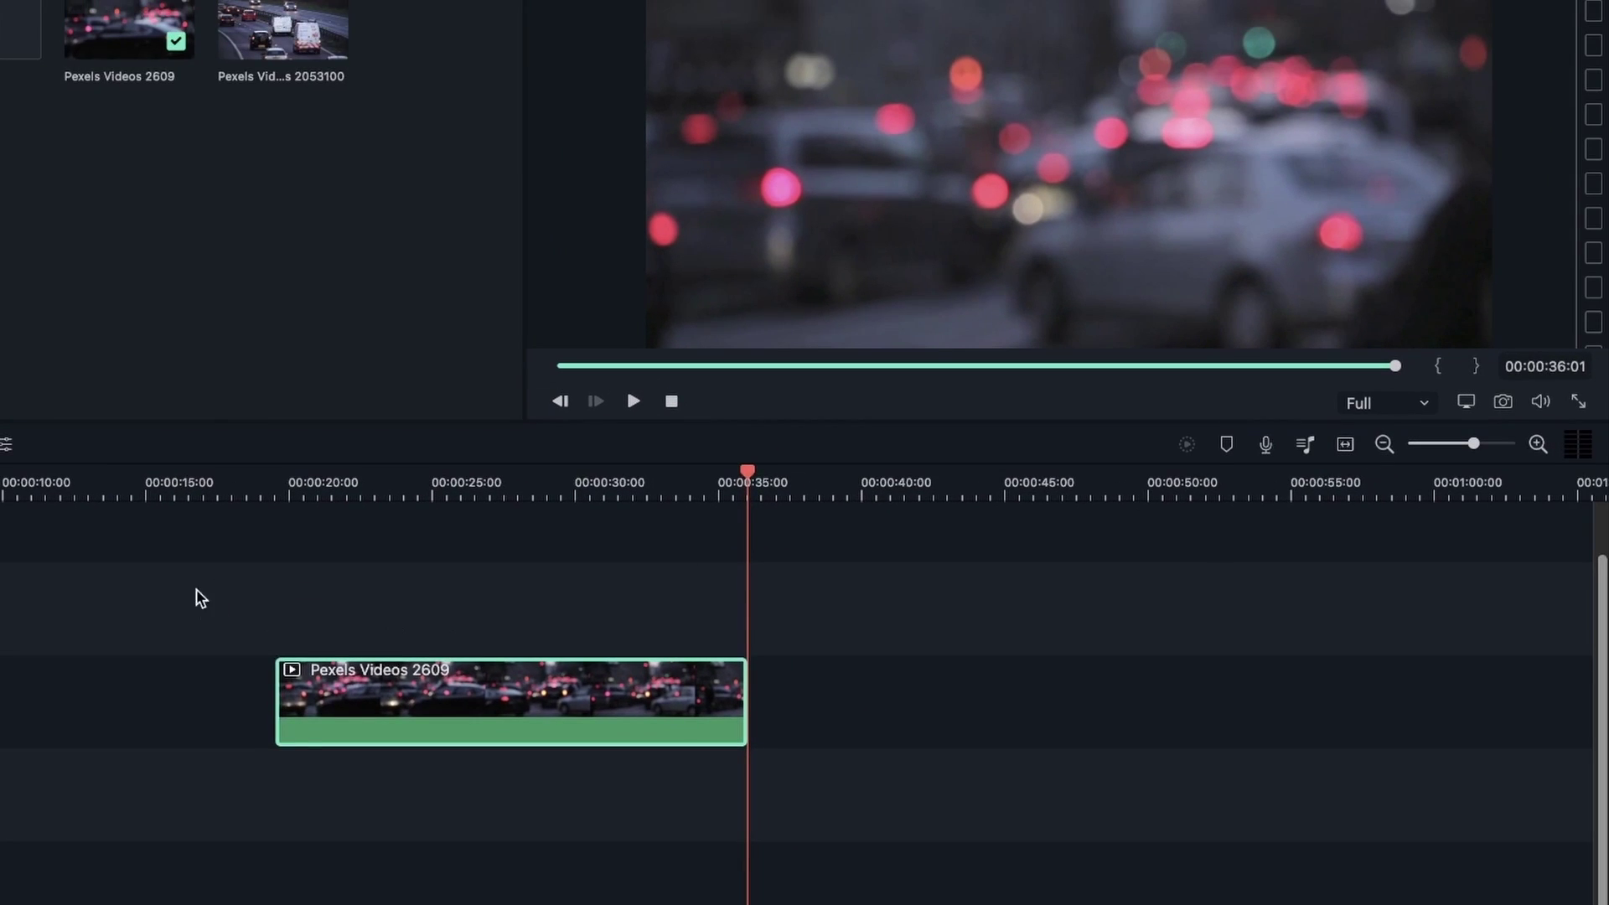
{"action": "left_click", "coordinate": [234, 480]}
{"action": "left_click", "coordinate": [388, 696]}
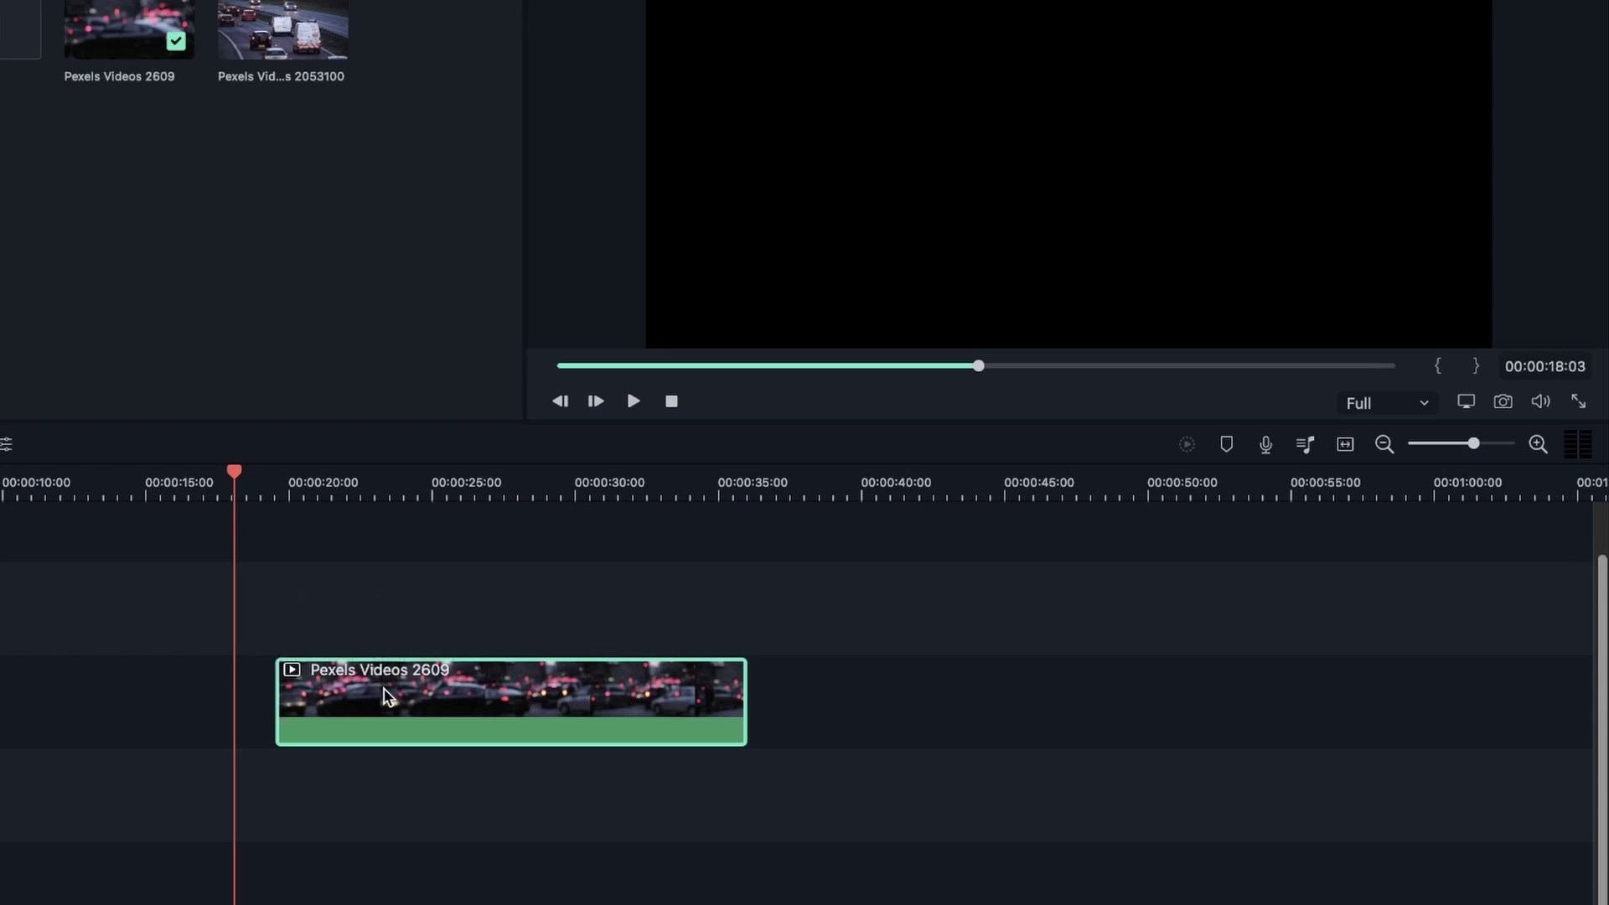
{"action": "left_click_drag", "start_coordinate": [741, 691], "coordinate": [754, 695]}
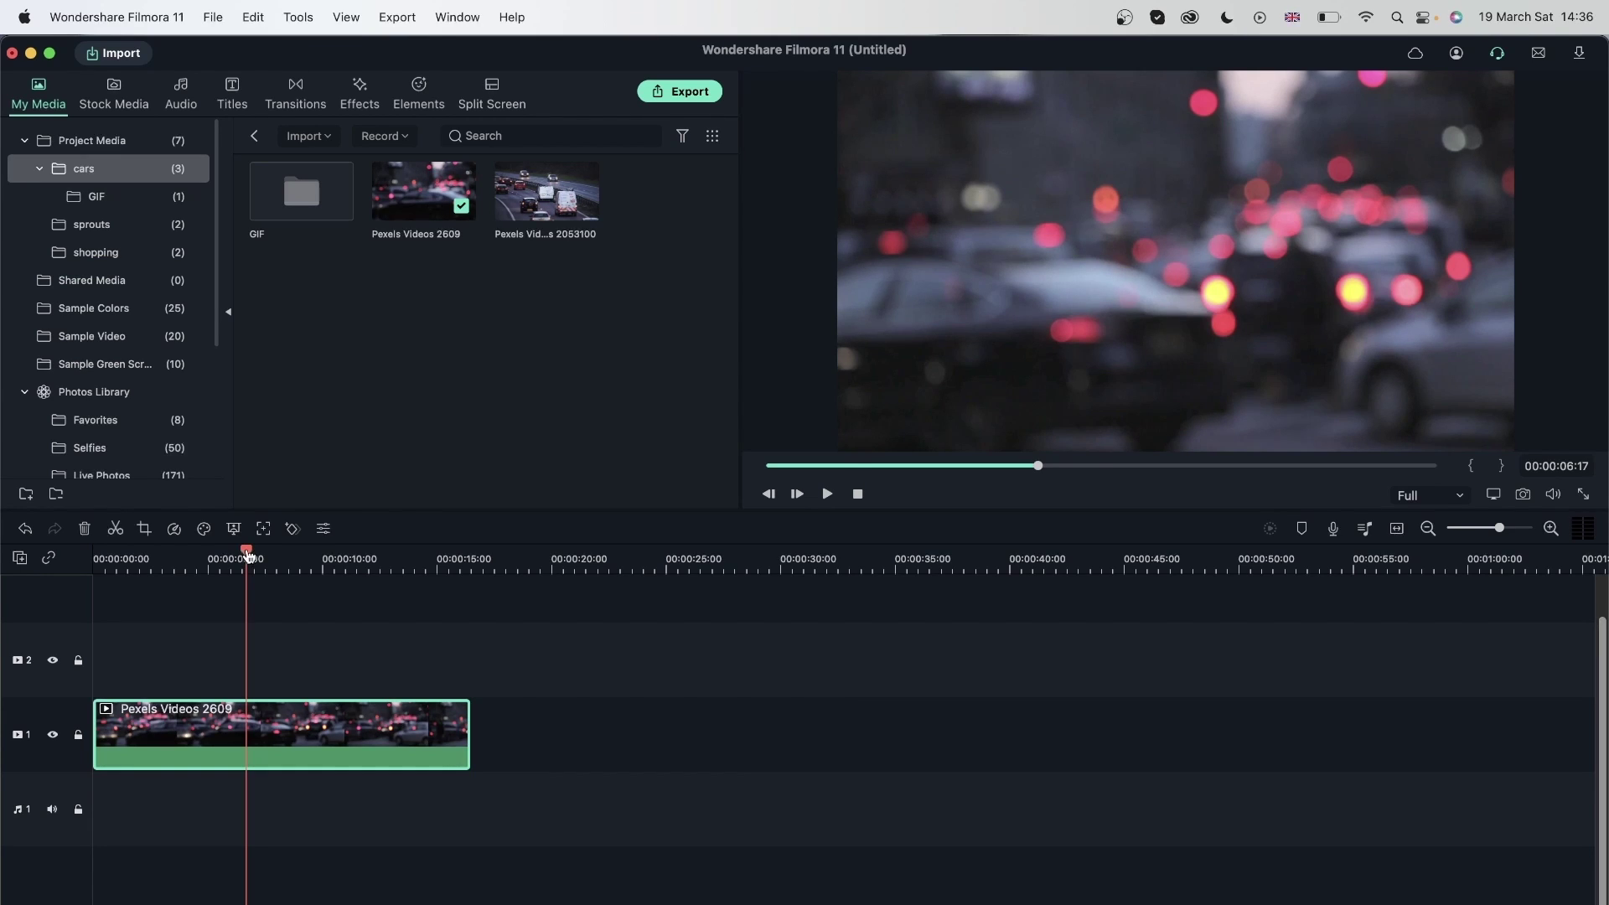
Step: Split the clip at about 6 seconds and move the second piece to start near the 15-second mark
{"action": "left_click_drag", "start_coordinate": [247, 555], "coordinate": [357, 555]}
{"action": "left_click", "coordinate": [292, 557]}
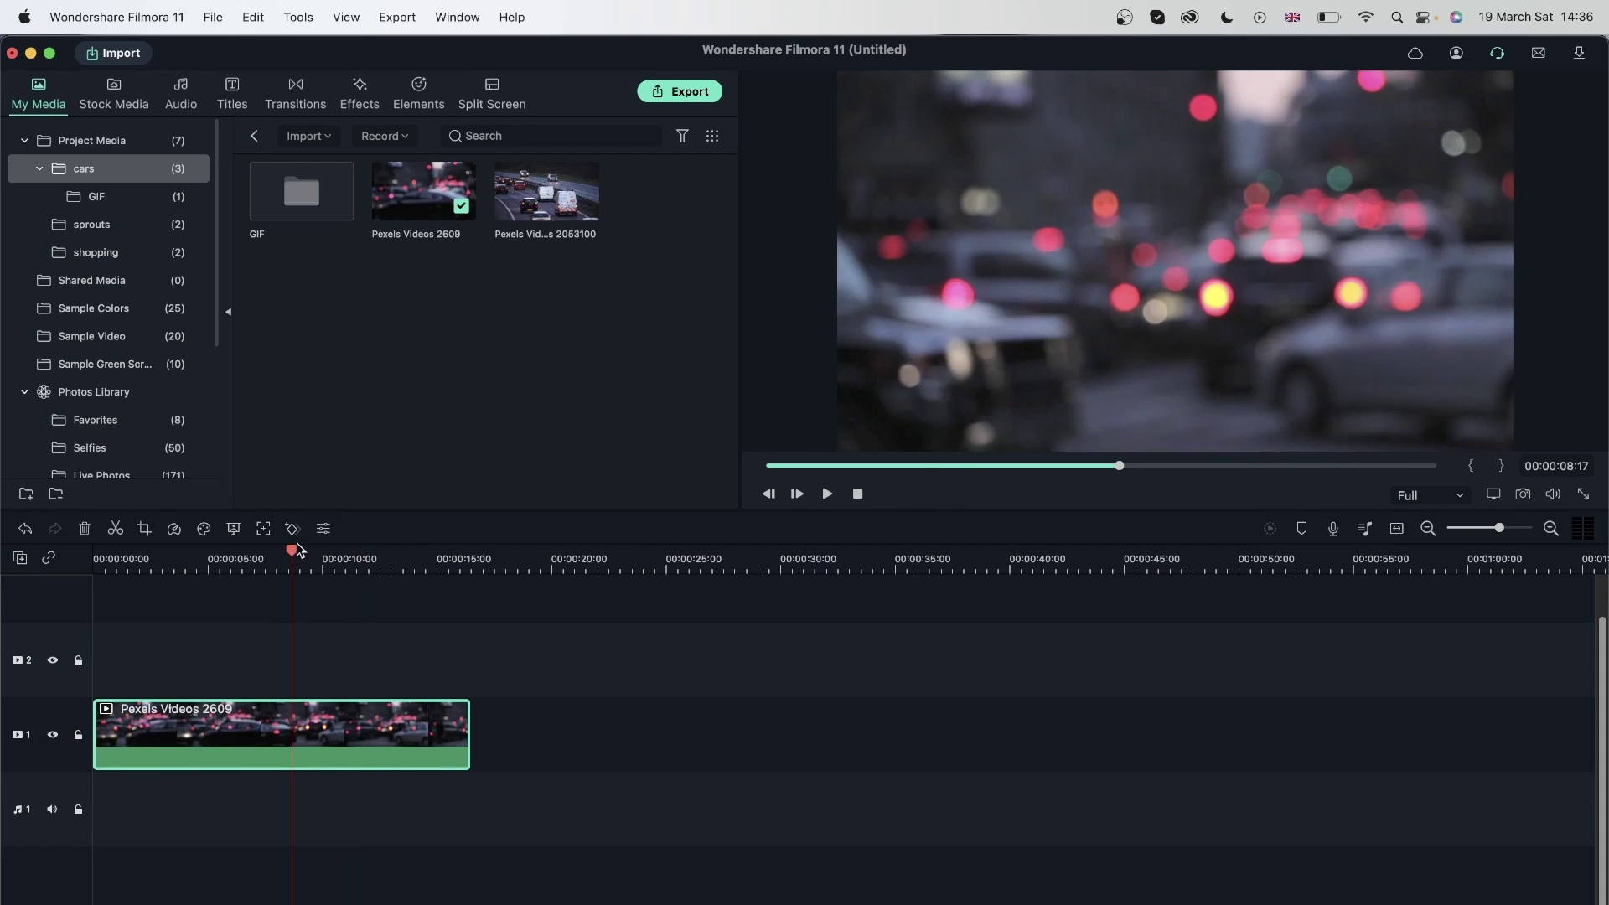
{"action": "left_click", "coordinate": [211, 557]}
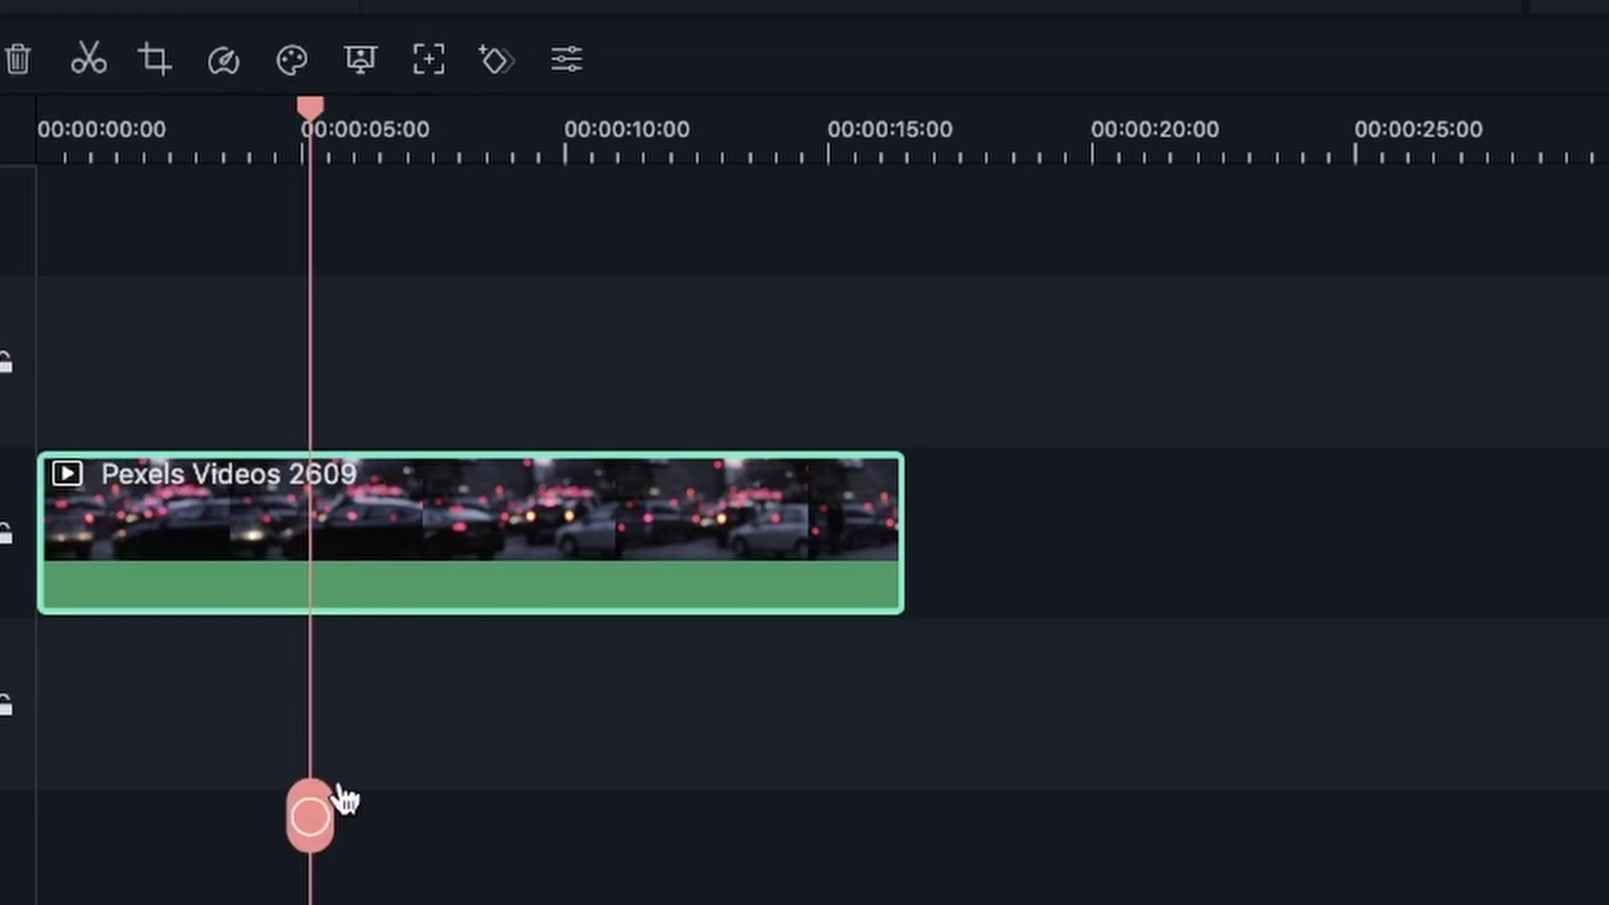
{"action": "left_click_drag", "start_coordinate": [344, 801], "coordinate": [410, 310]}
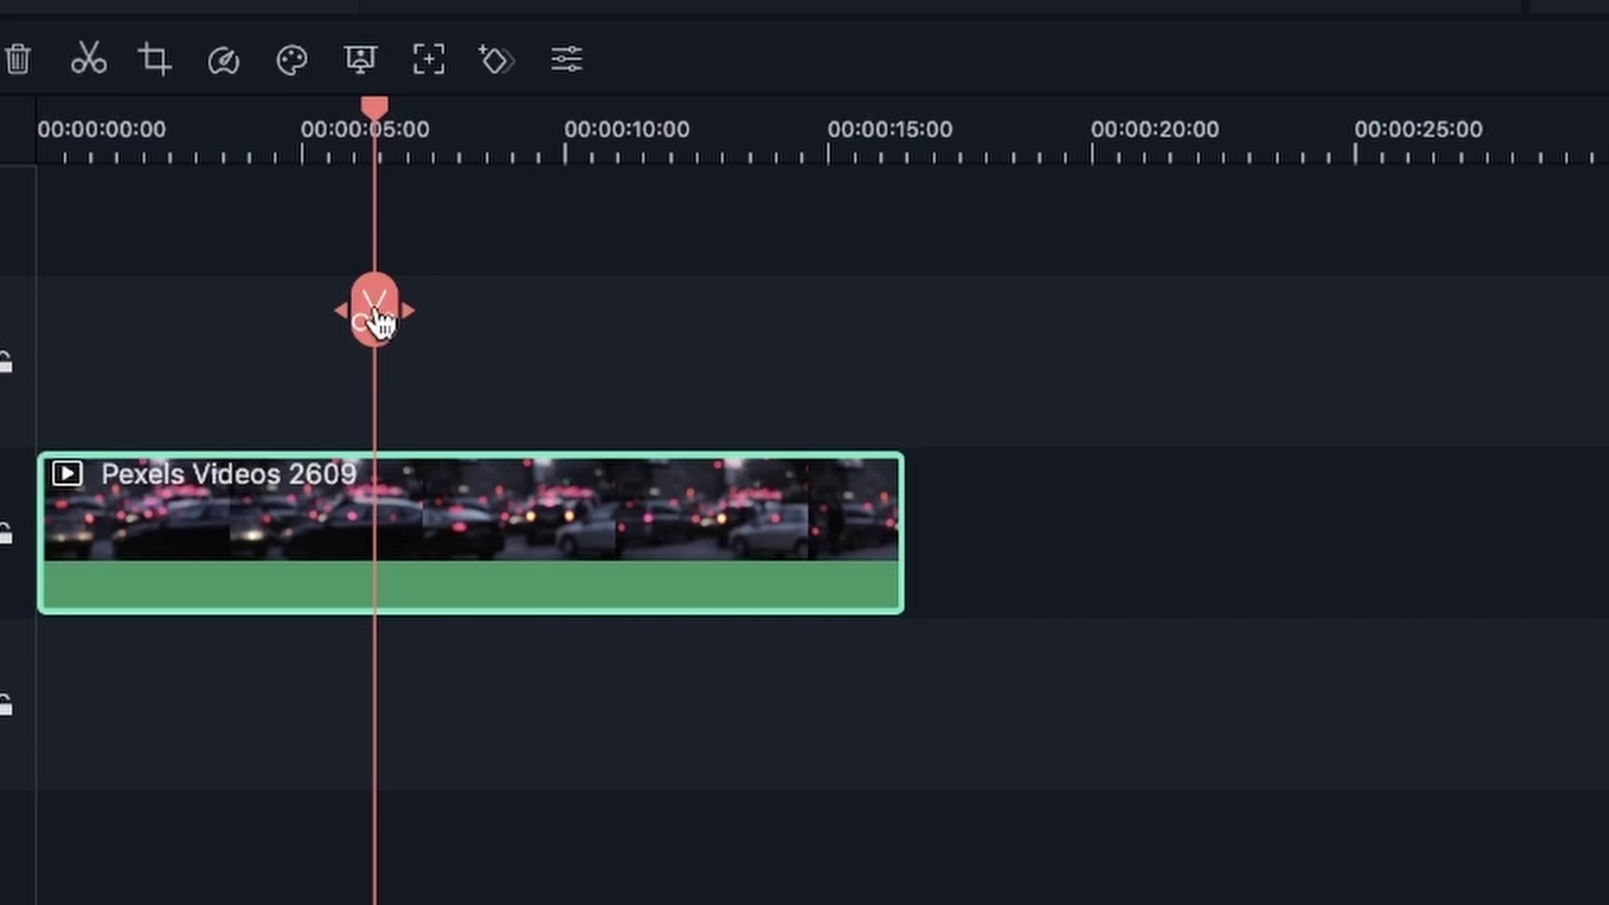
{"action": "left_click", "coordinate": [375, 314]}
{"action": "left_click_drag", "start_coordinate": [517, 539], "coordinate": [978, 481]}
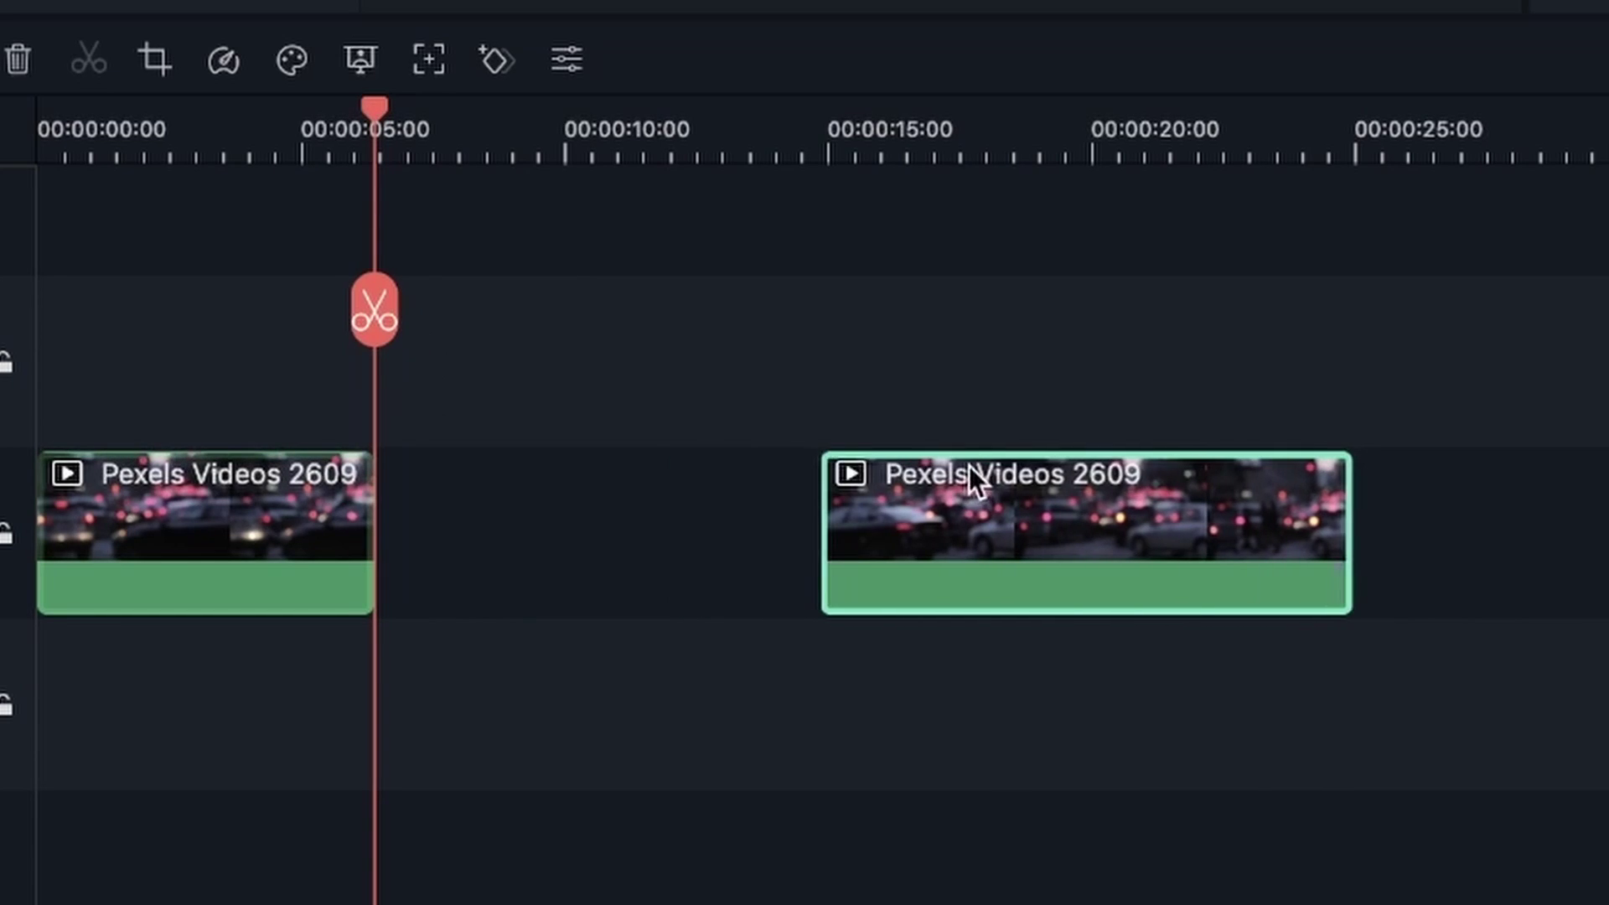
Step: Split the moved second piece between the 17- and 18-second marks
{"action": "mouse_move", "coordinate": [382, 126]}
{"action": "left_mouse_down"}
{"action": "mouse_move", "coordinate": [862, 173]}
{"action": "mouse_move", "coordinate": [514, 237]}
{"action": "mouse_move", "coordinate": [667, 343]}
{"action": "mouse_move", "coordinate": [309, 384]}
{"action": "mouse_move", "coordinate": [976, 249]}
{"action": "left_mouse_up"}
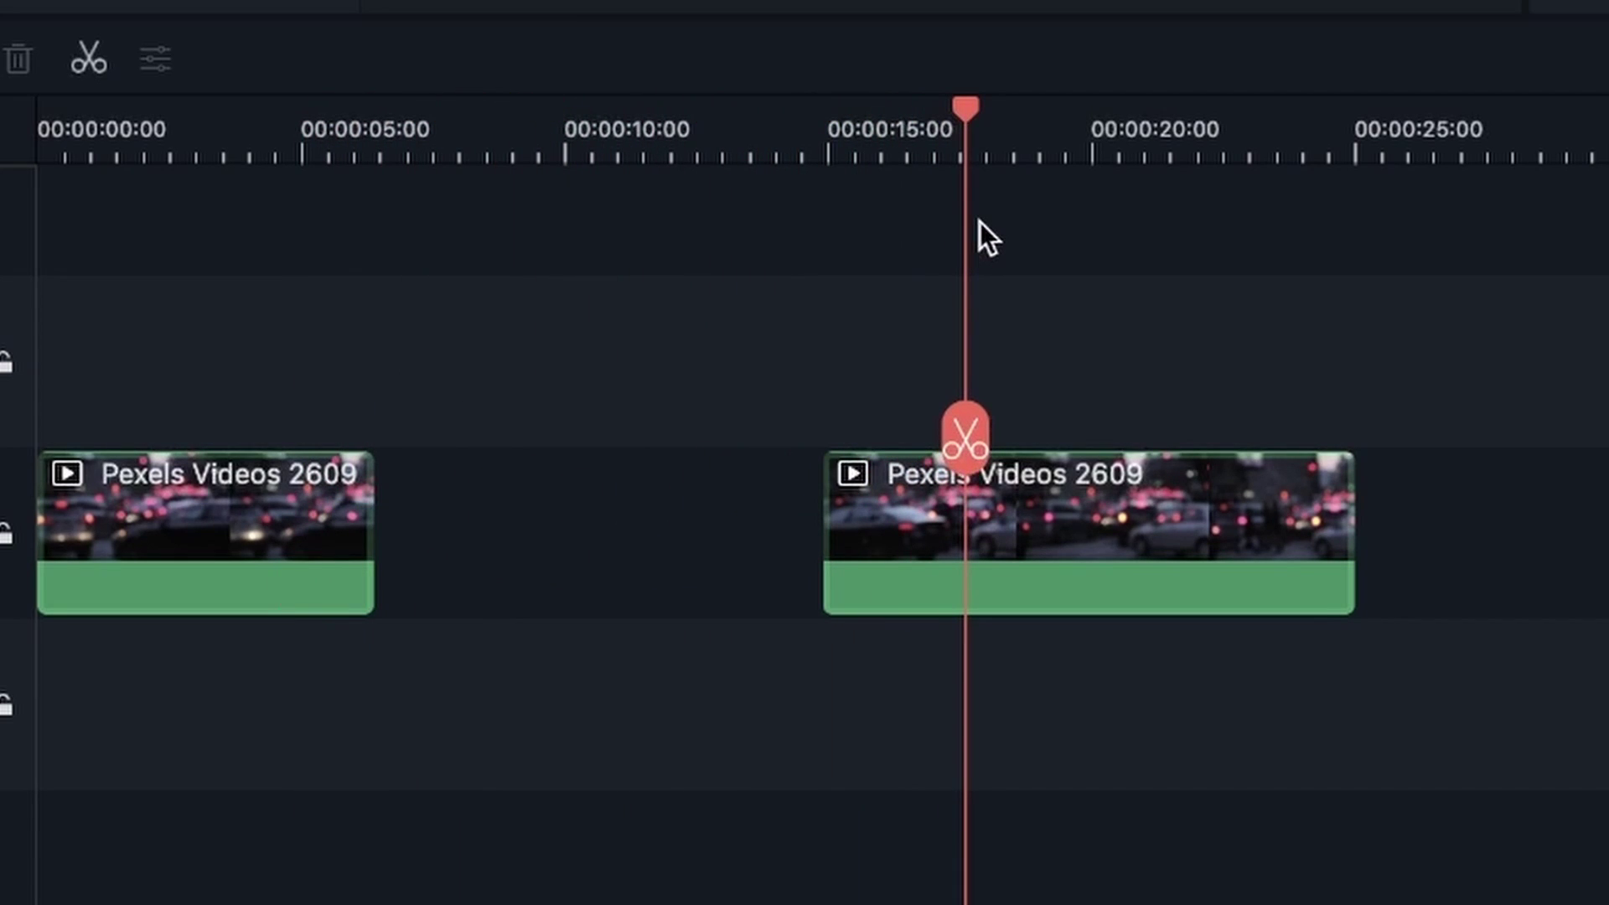
{"action": "left_click", "coordinate": [1031, 532]}
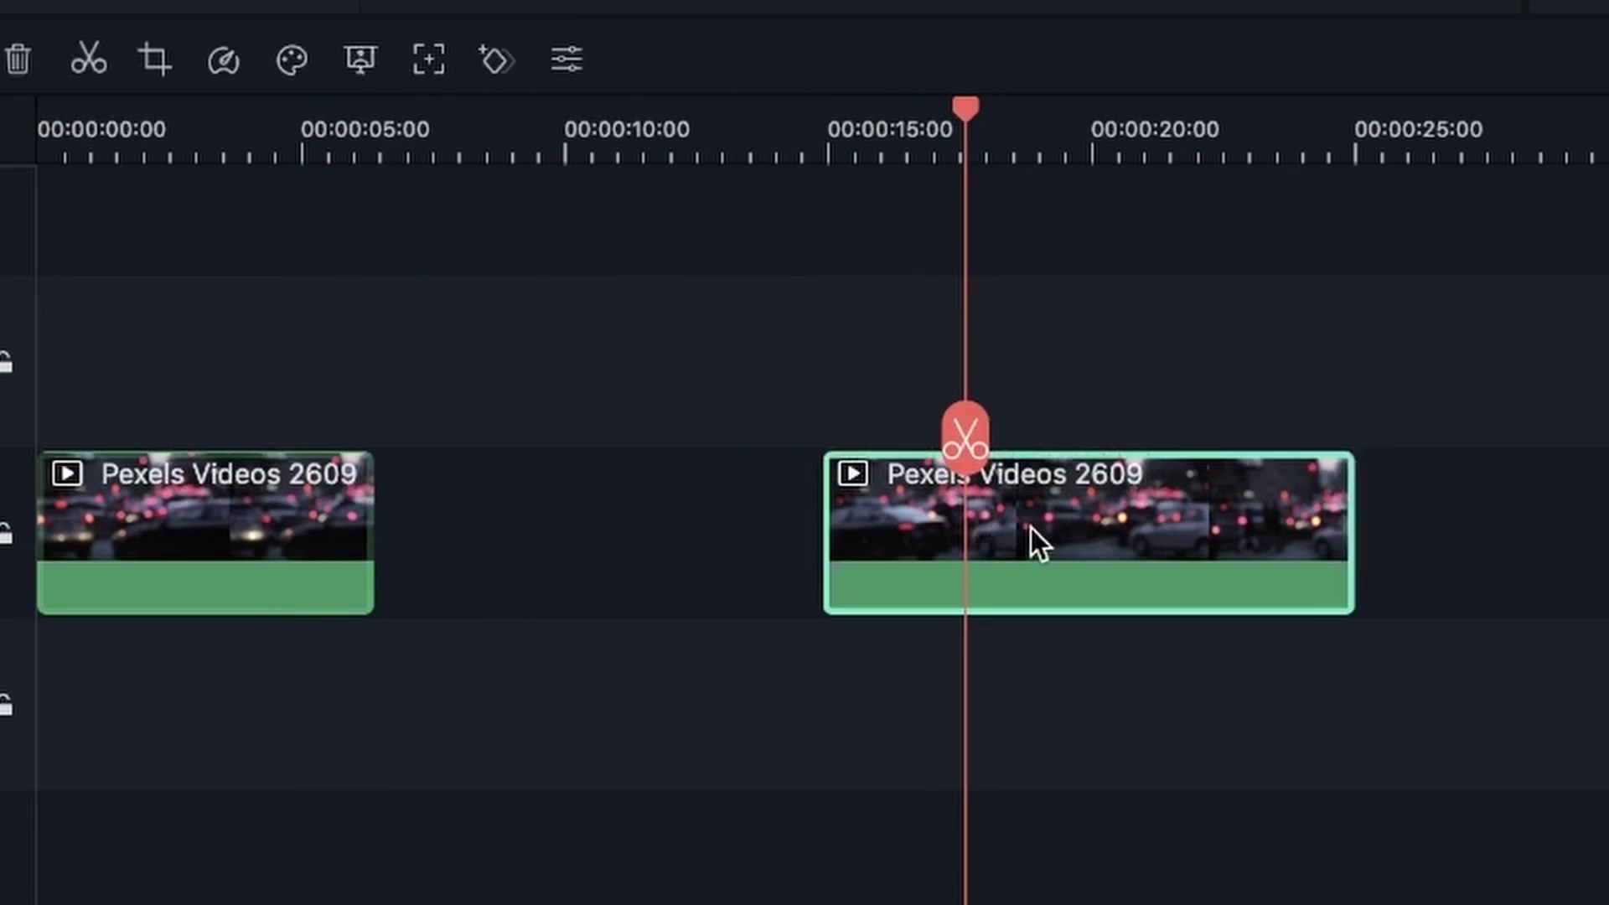
{"action": "left_click", "coordinate": [103, 57]}
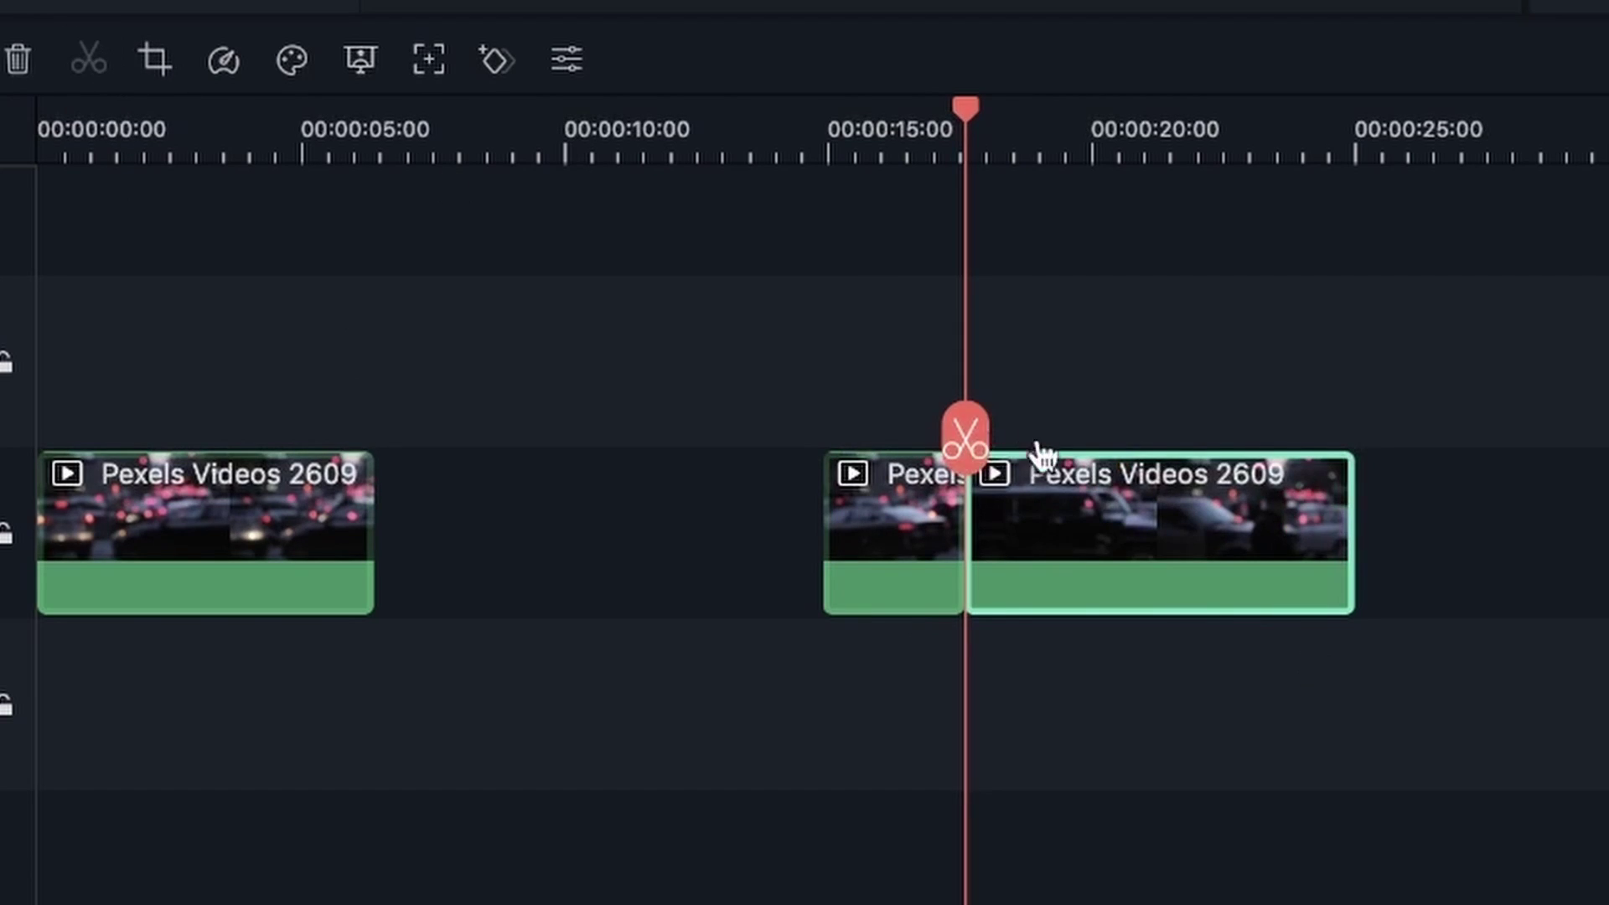
Step: Cut the moved section into smaller pieces with splits at about 22, 19.5, 24 and 16 seconds
{"action": "left_click", "coordinate": [1204, 120]}
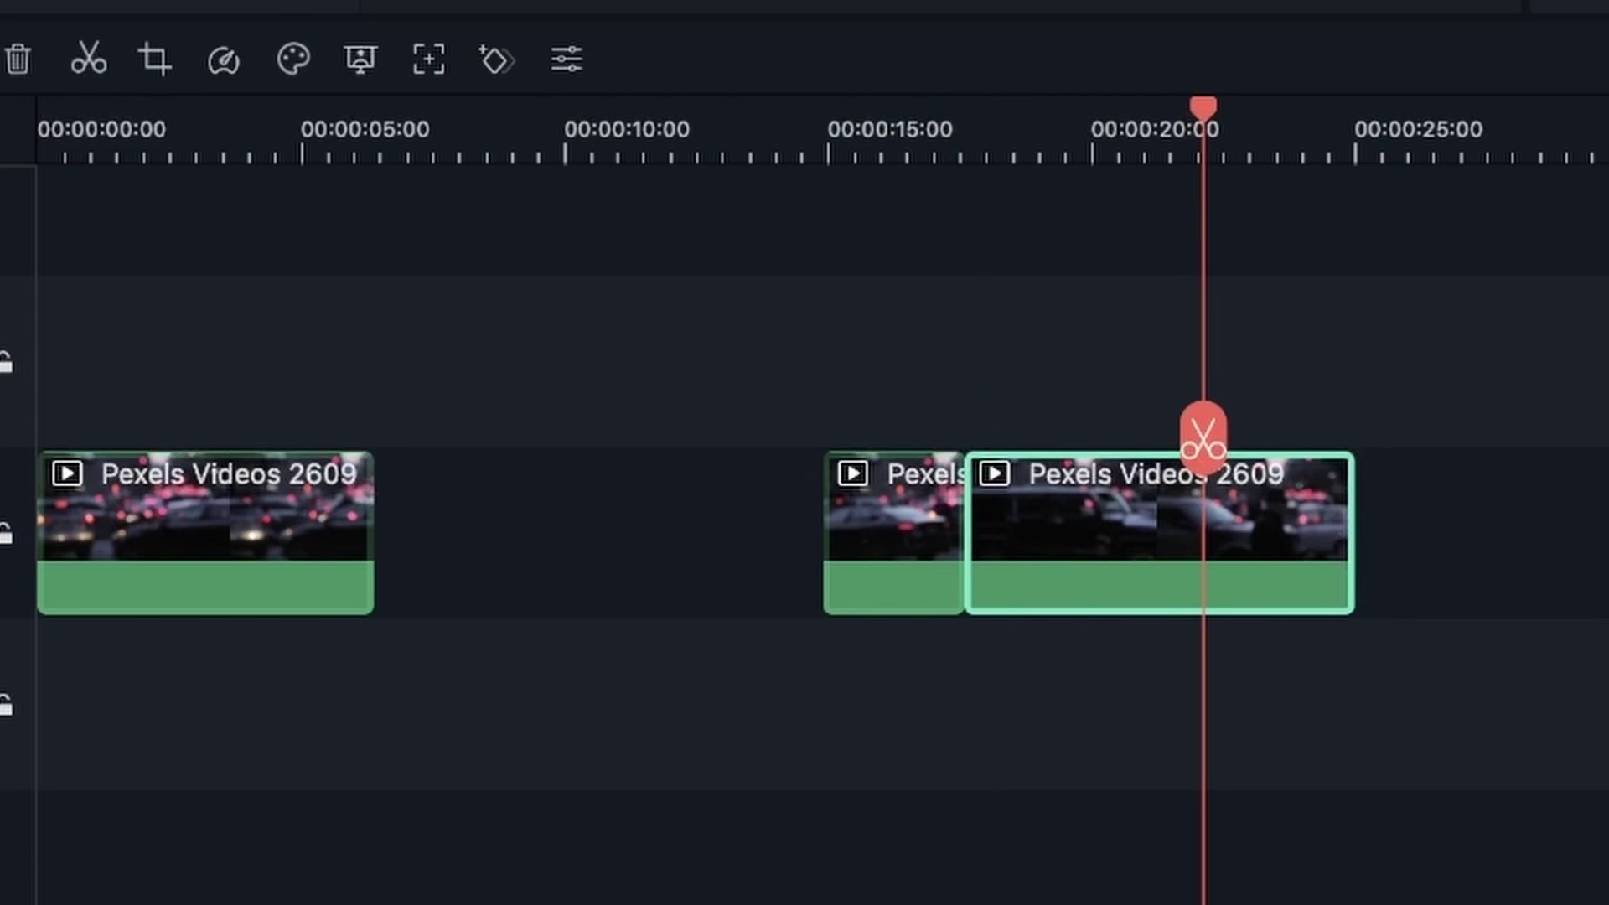
{"action": "left_click", "coordinate": [1200, 432]}
{"action": "left_click", "coordinate": [1068, 144]}
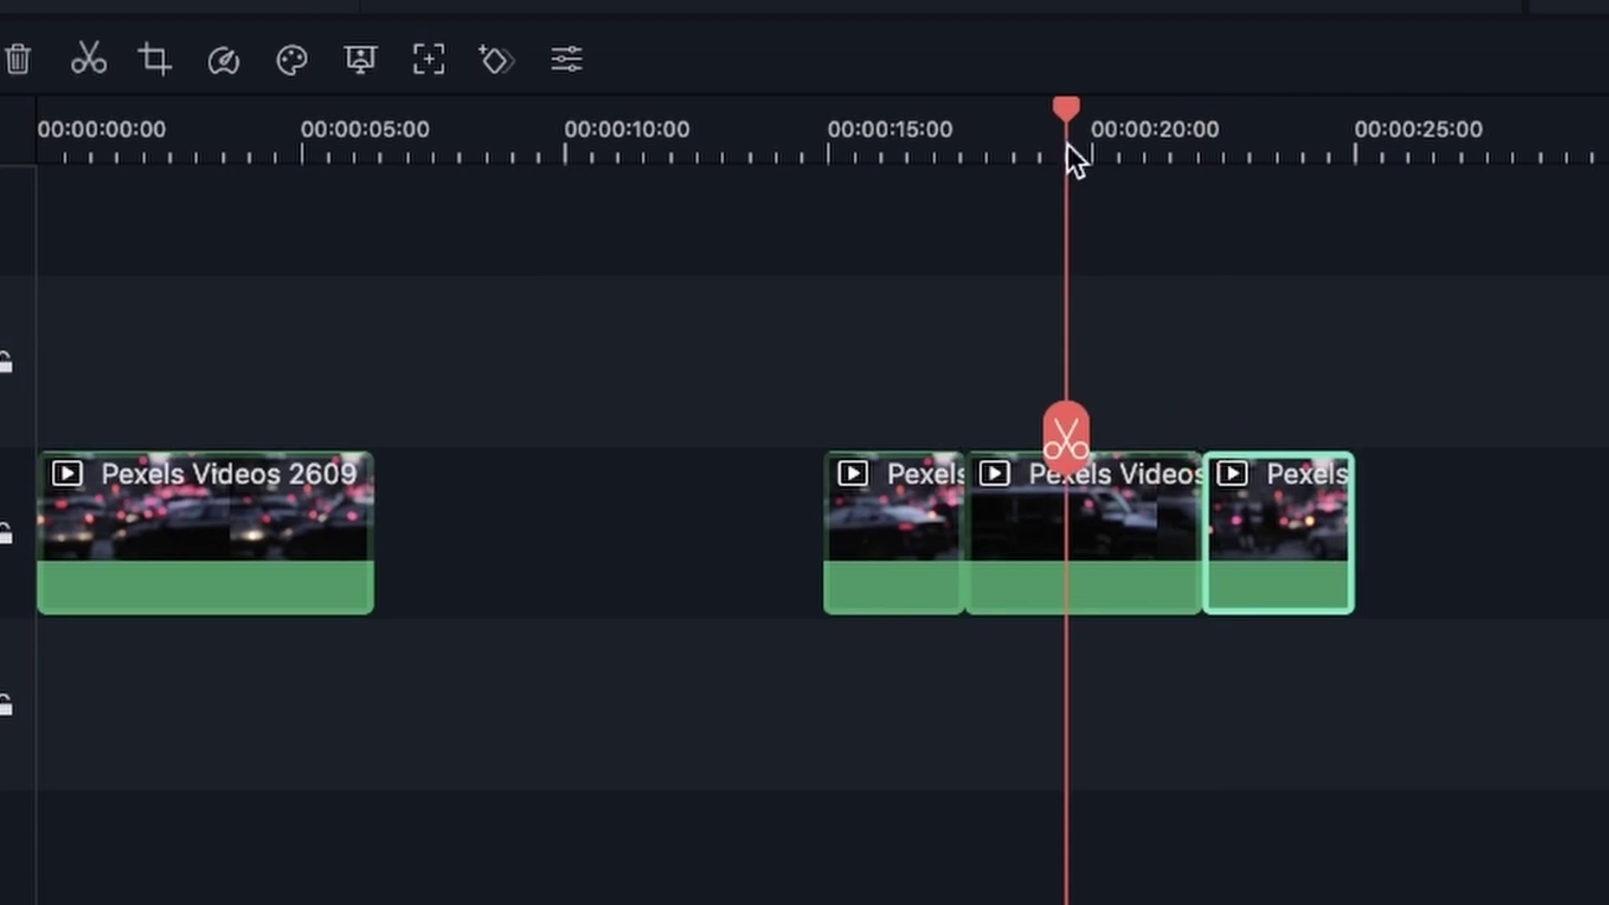
{"action": "left_click", "coordinate": [1066, 432]}
{"action": "left_click", "coordinate": [1306, 135]}
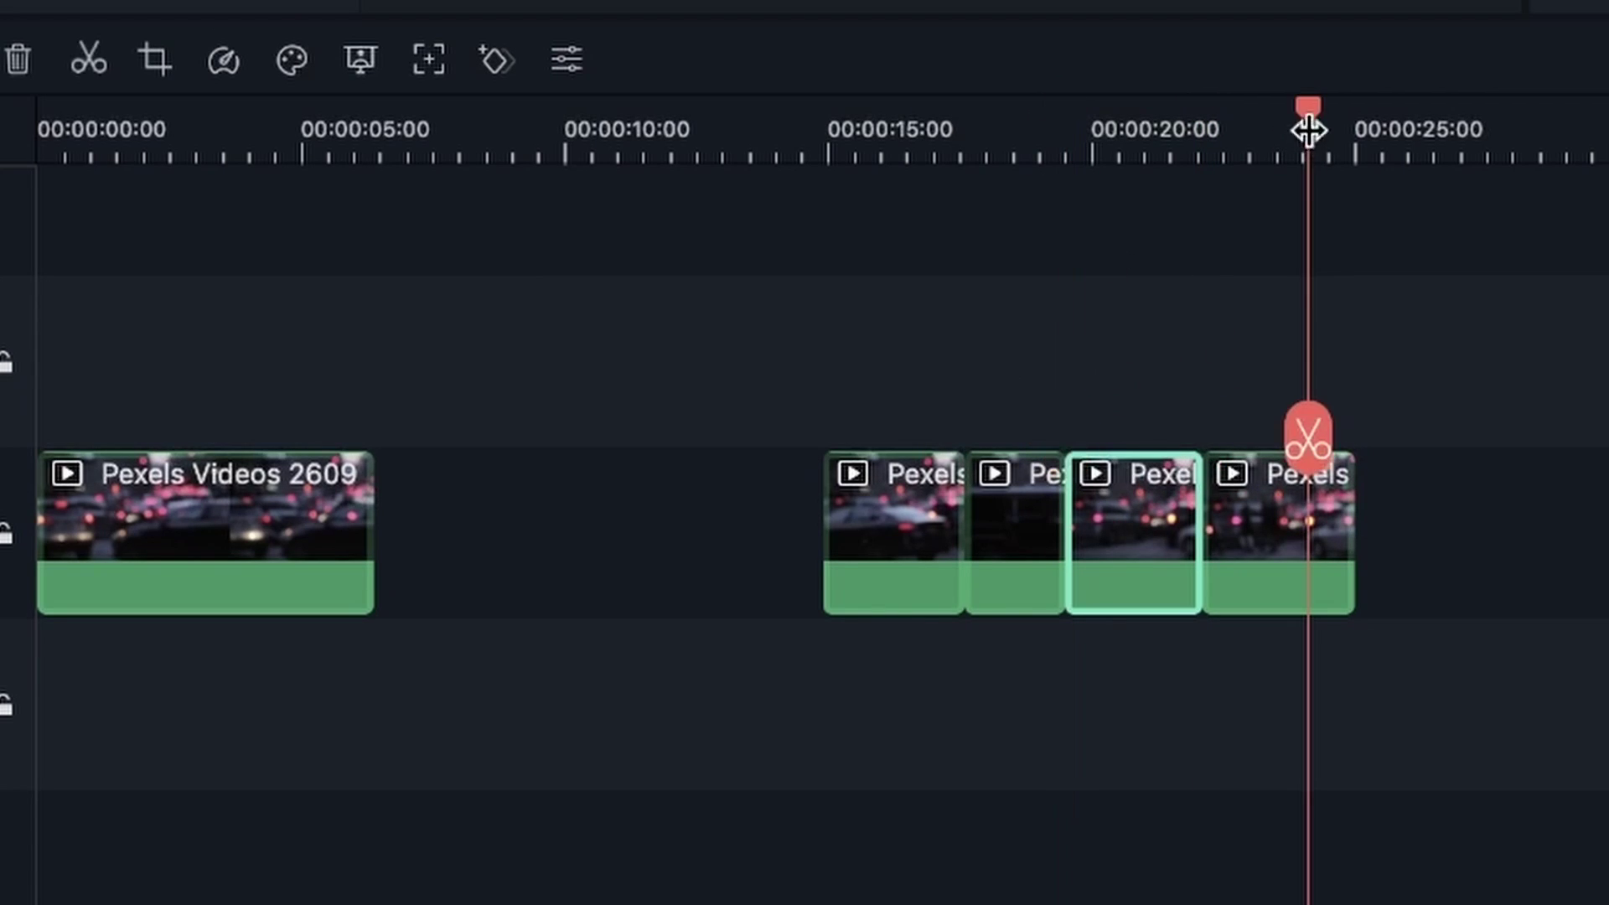
{"action": "left_click", "coordinate": [1307, 436]}
{"action": "left_click", "coordinate": [884, 134]}
{"action": "left_click", "coordinate": [884, 436]}
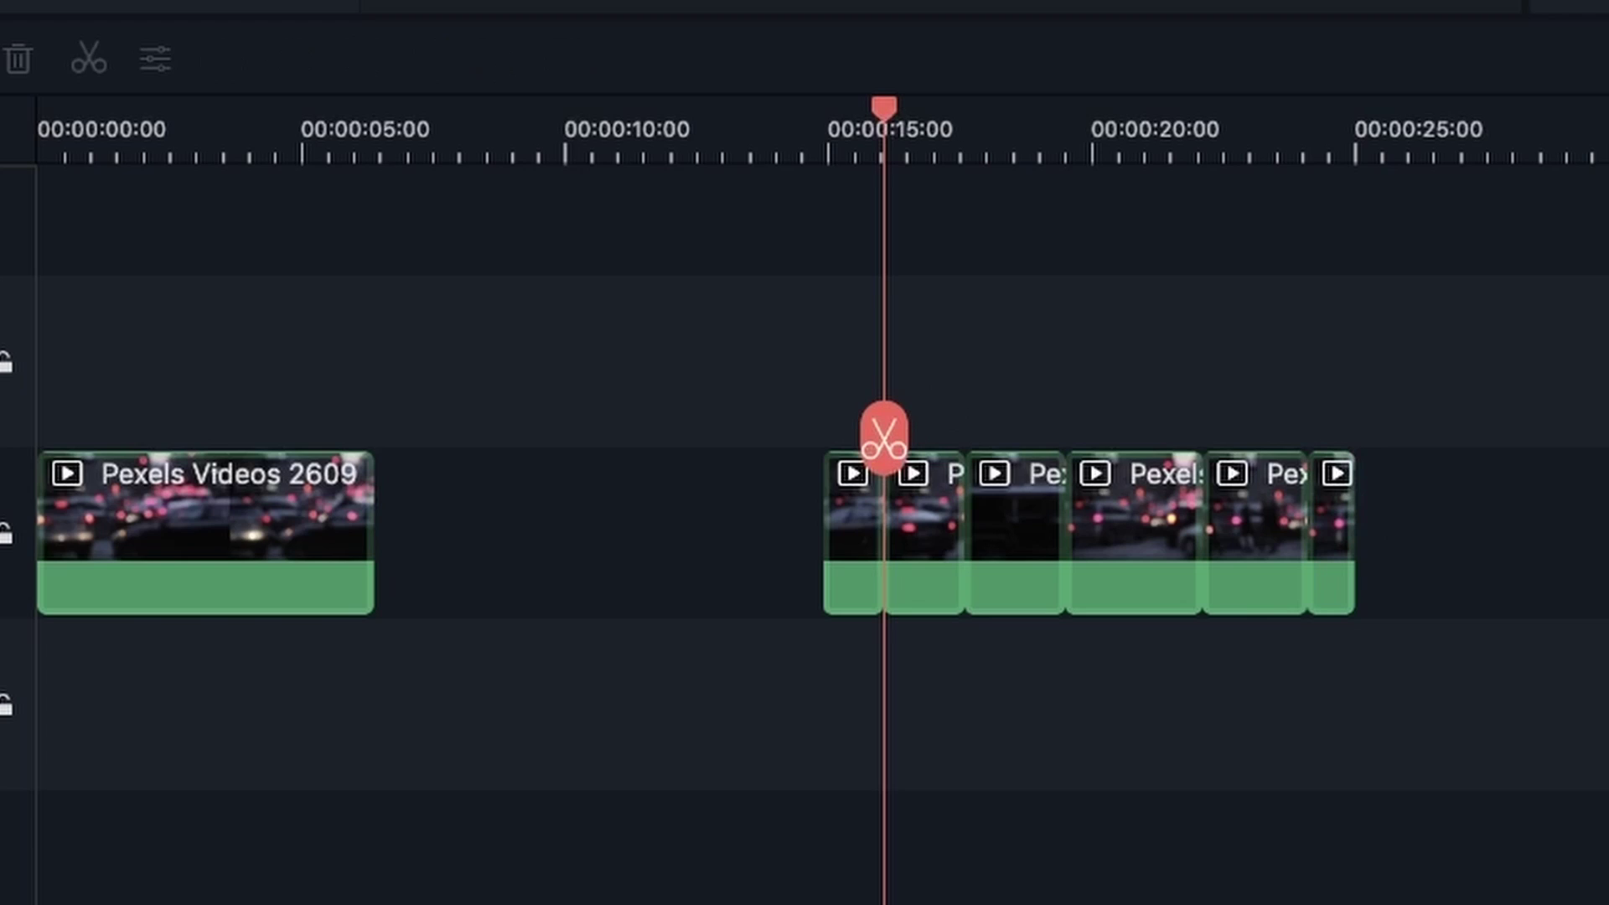
Step: Split the first piece at about 3 seconds and move its second half to start at about 8 seconds
{"action": "left_click", "coordinate": [598, 533]}
{"action": "left_click", "coordinate": [203, 132]}
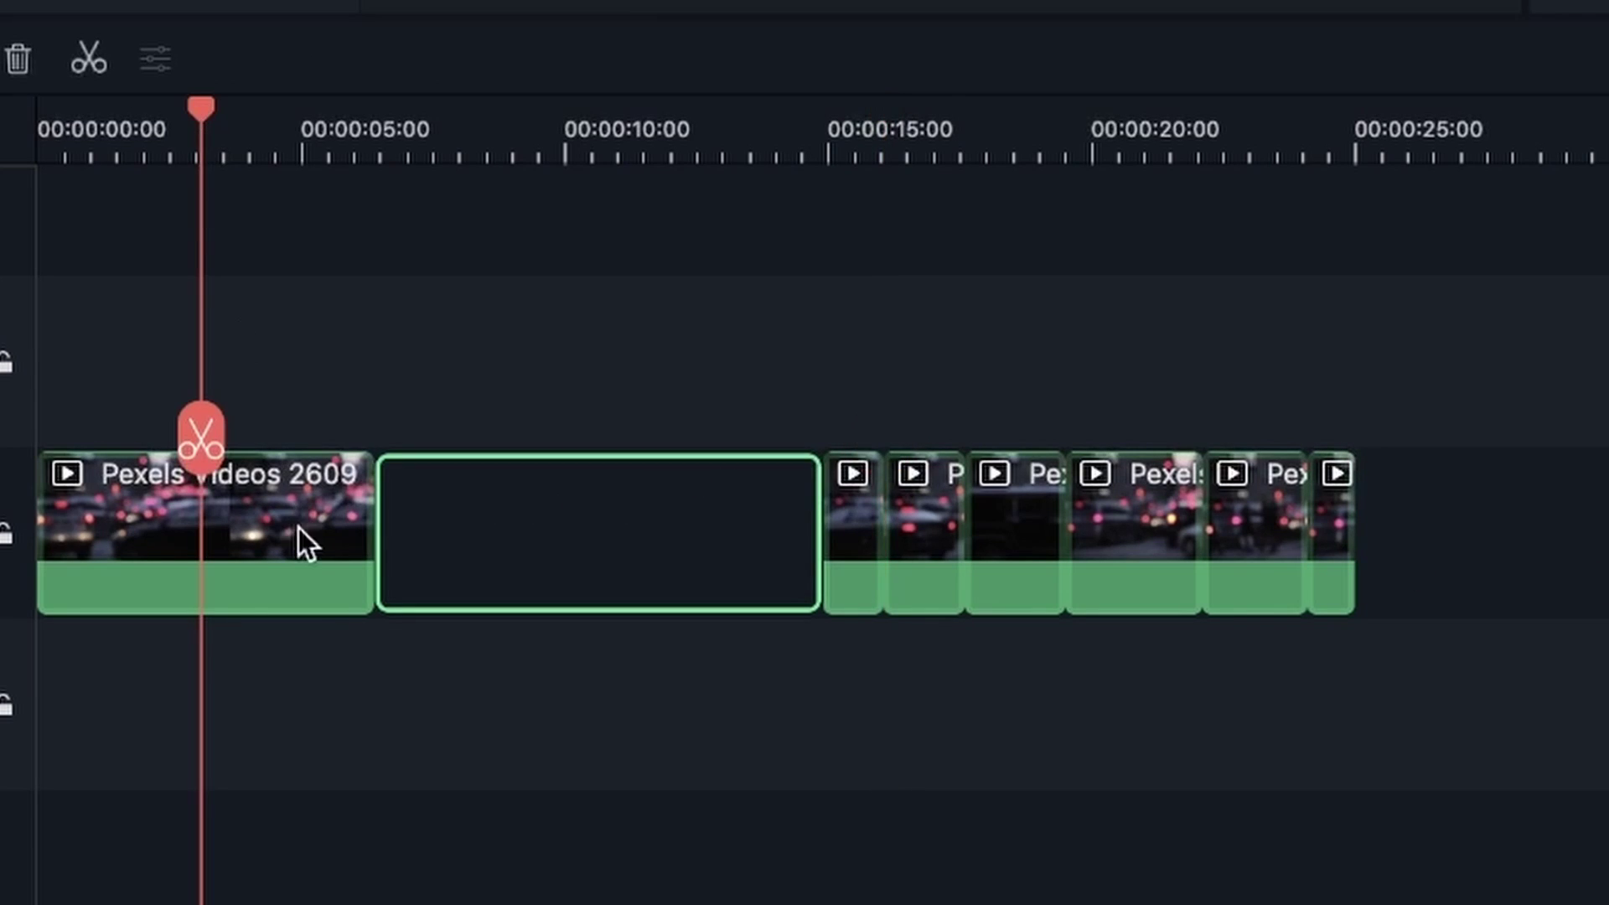
{"action": "left_click", "coordinate": [323, 541]}
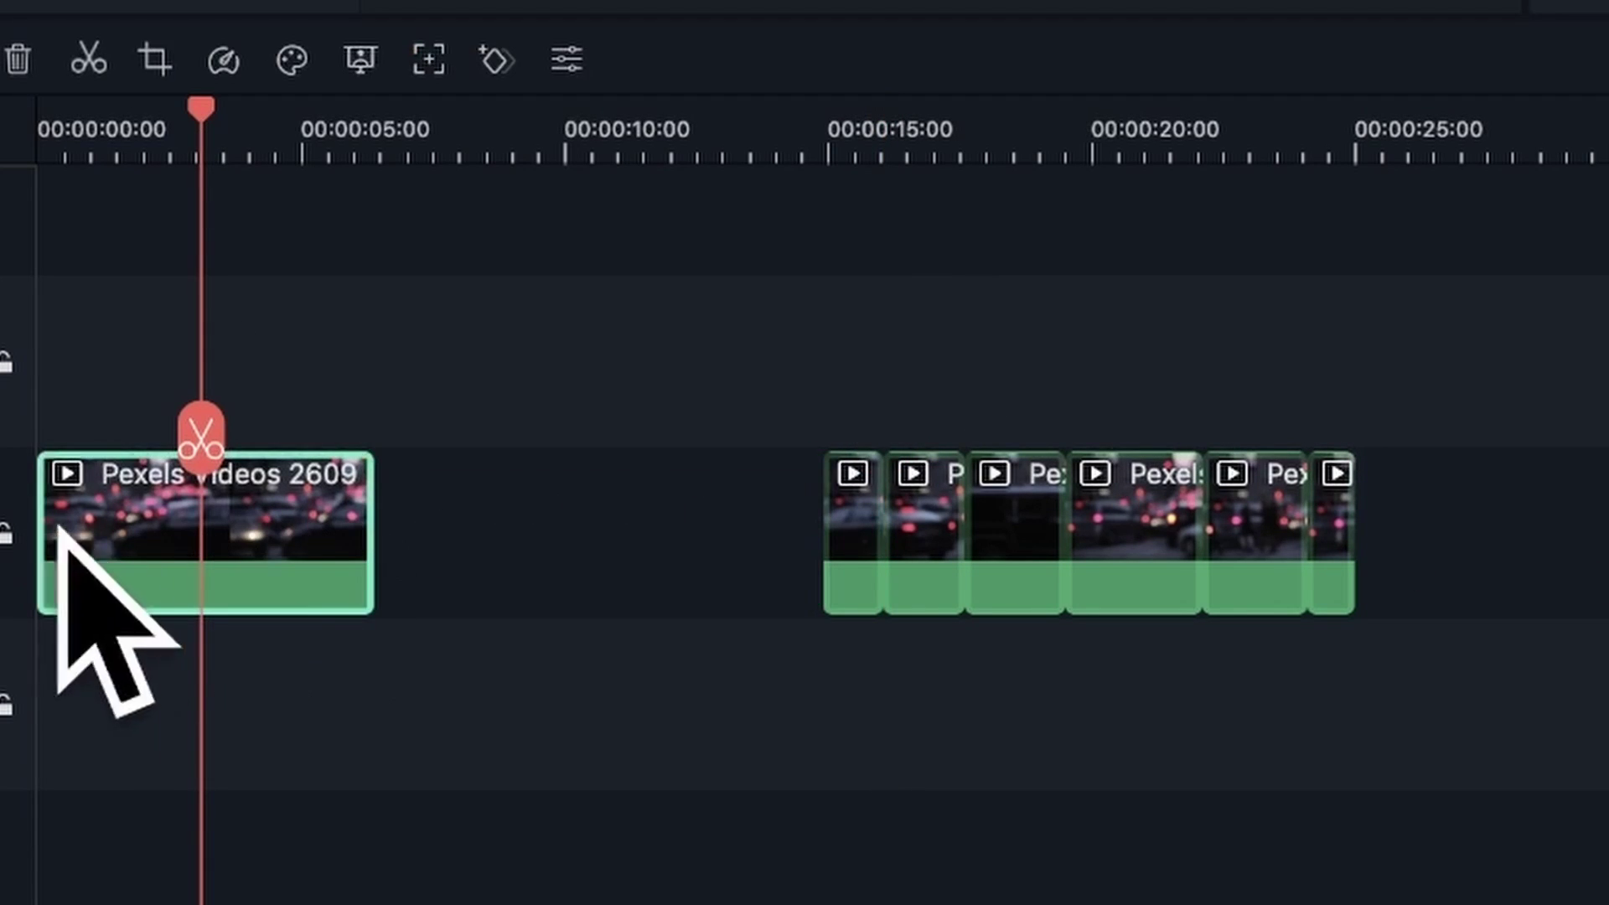
{"action": "right_click", "coordinate": [293, 506]}
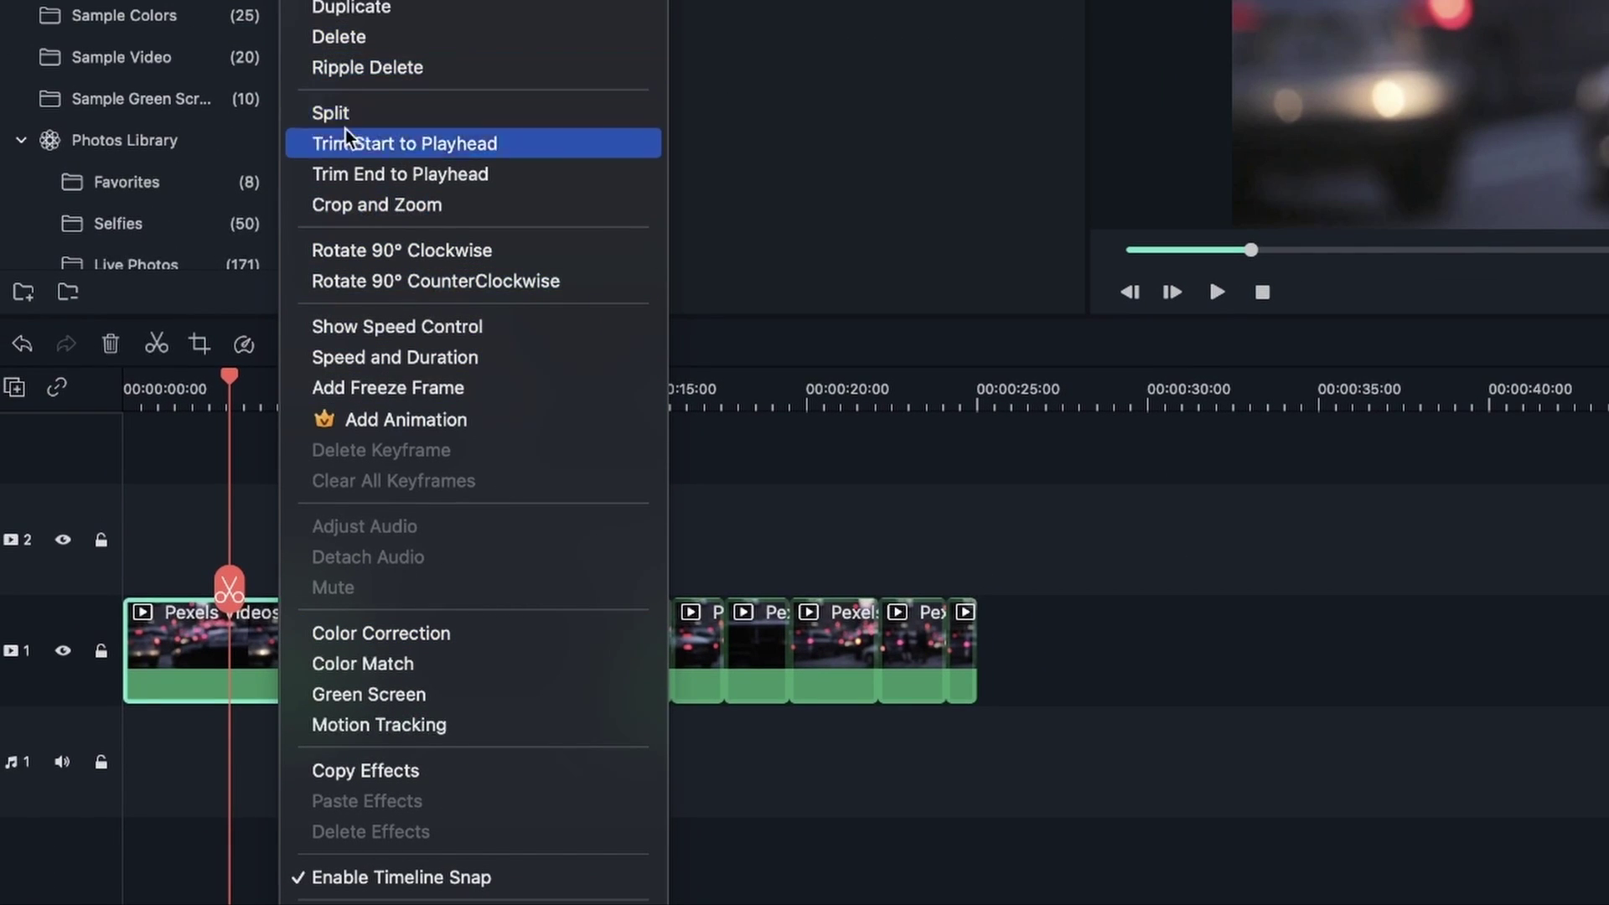
{"action": "left_click", "coordinate": [381, 117]}
{"action": "left_click_drag", "start_coordinate": [288, 659], "coordinate": [460, 659]}
Step: Delete all the pieces after the first one on video track 1 and select the remaining clip
{"action": "left_click_drag", "start_coordinate": [232, 374], "coordinate": [198, 575]}
{"action": "left_click_drag", "start_coordinate": [1154, 666], "coordinate": [364, 648]}
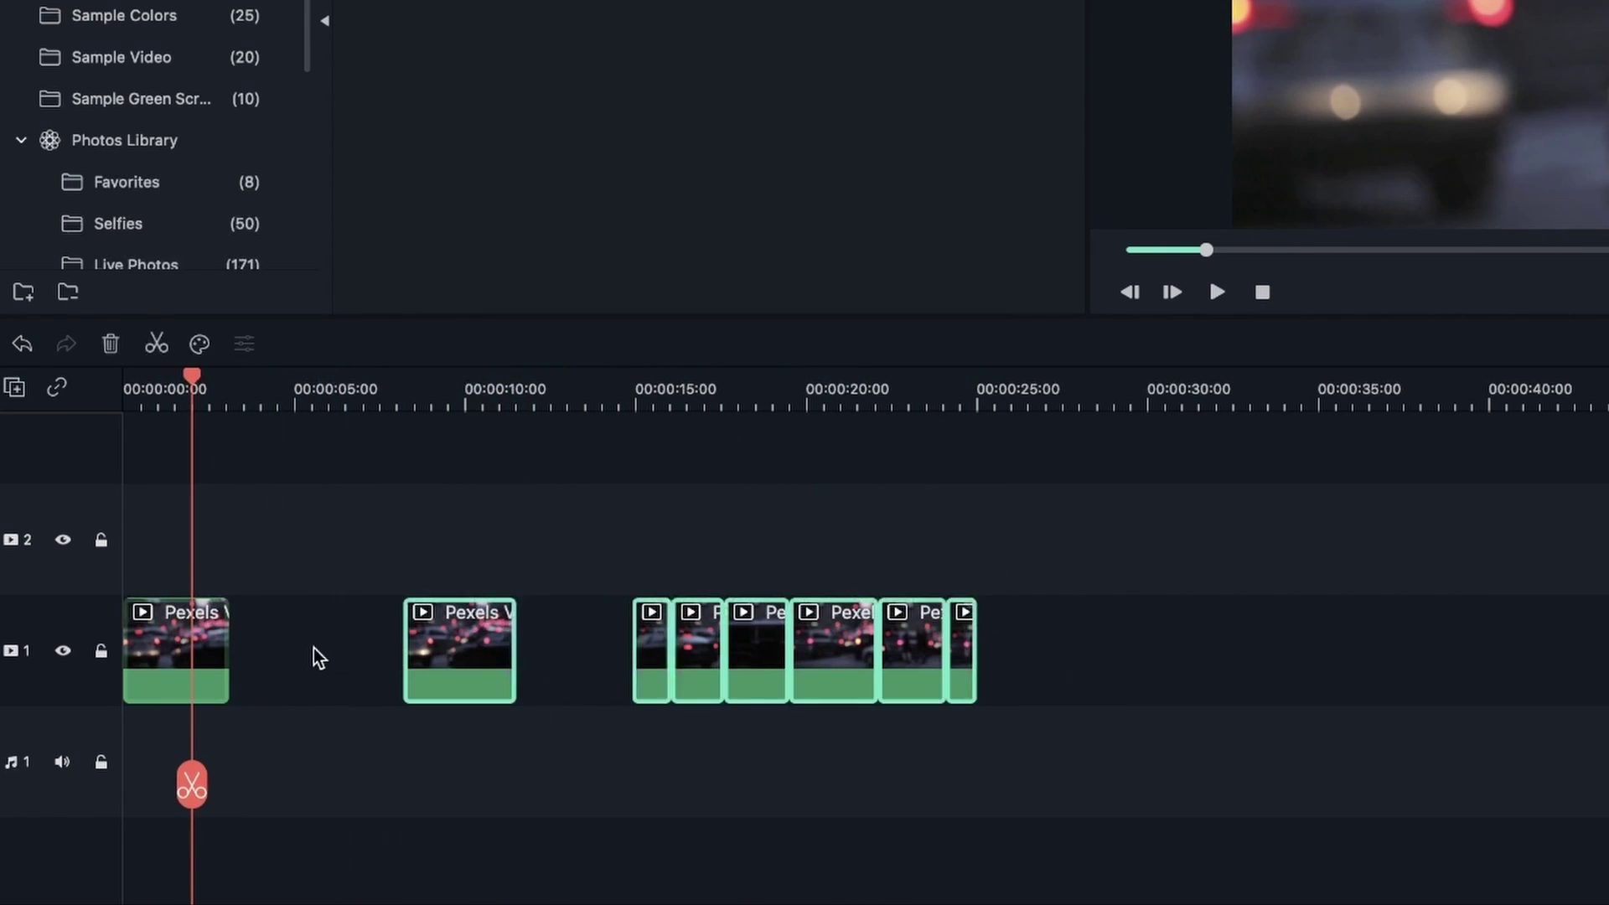
{"action": "key", "text": "Delete"}
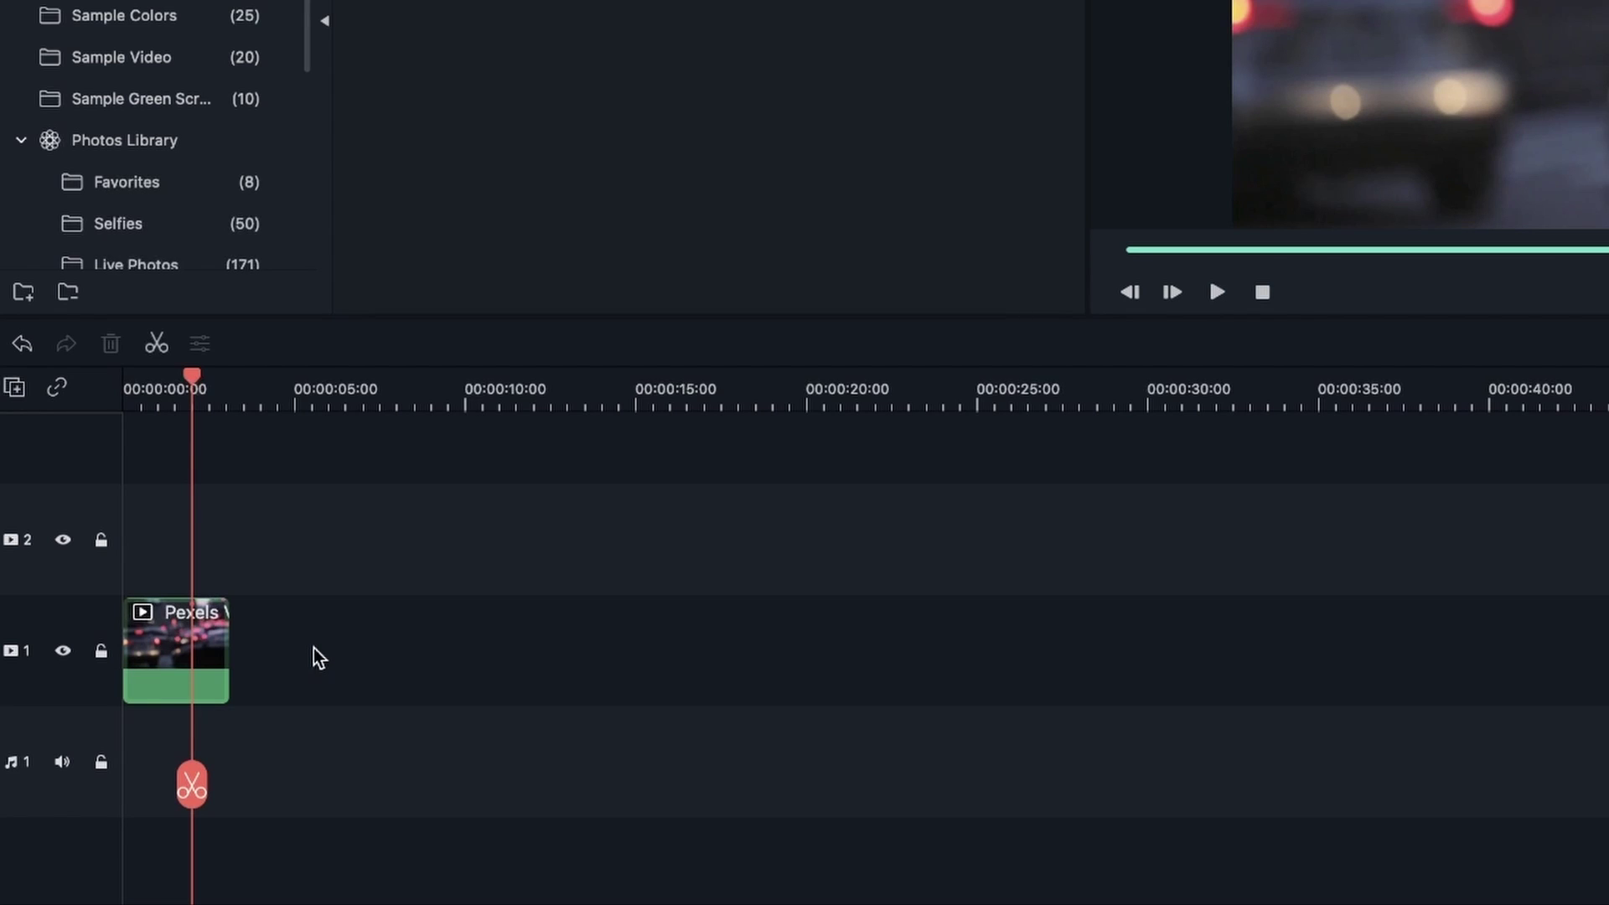
{"action": "left_click", "coordinate": [227, 664]}
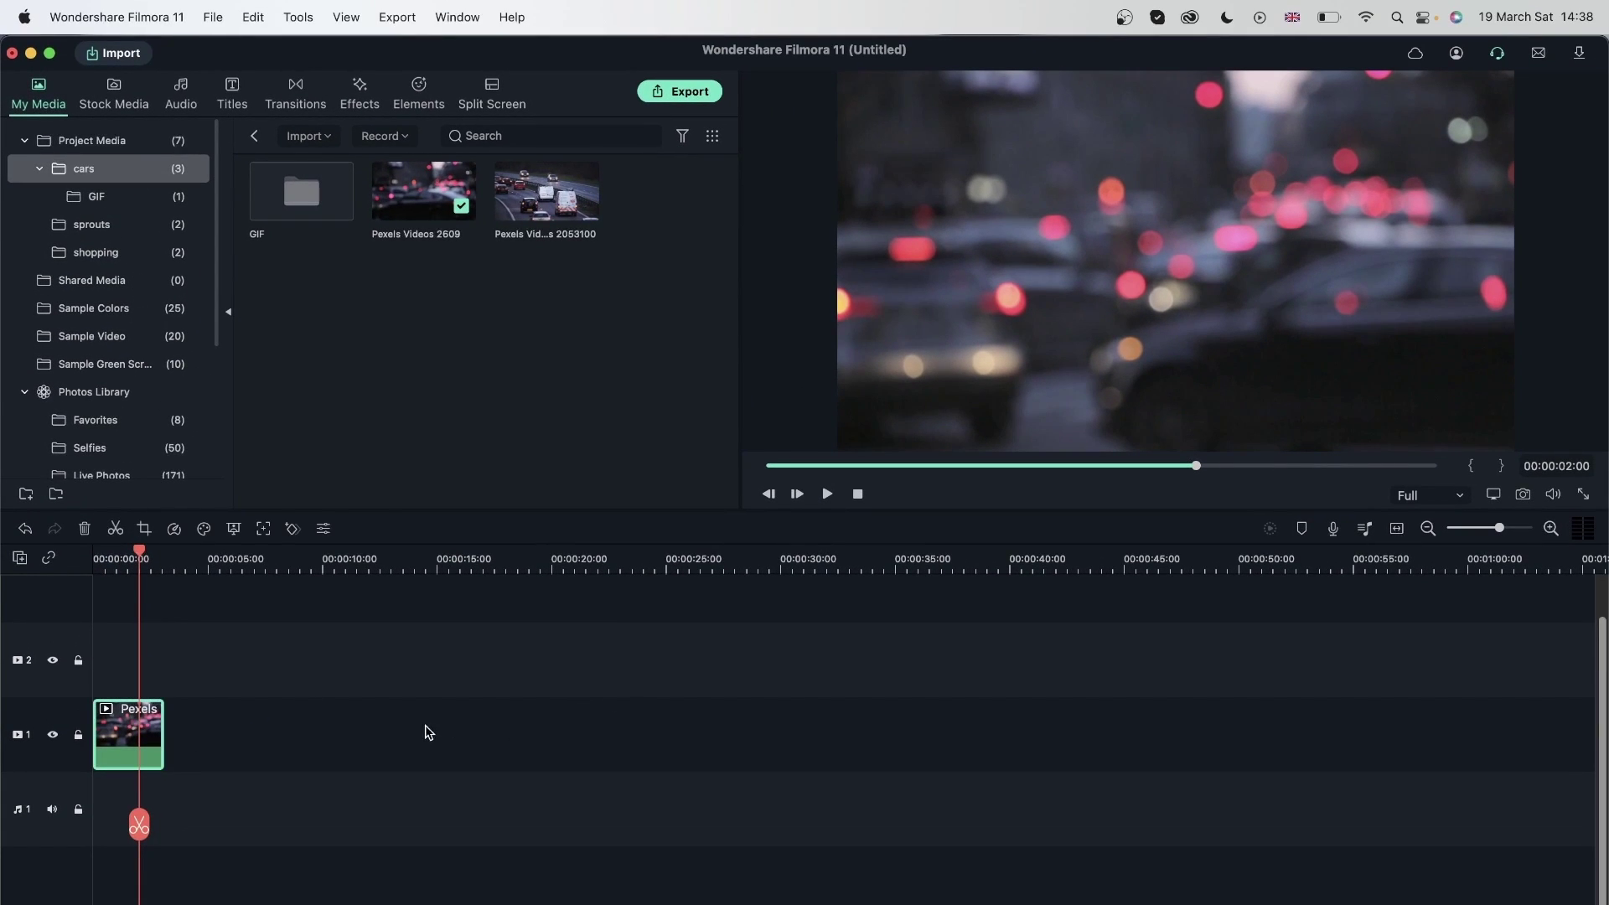
{"action": "left_click_drag", "start_coordinate": [719, 697], "coordinate": [231, 830]}
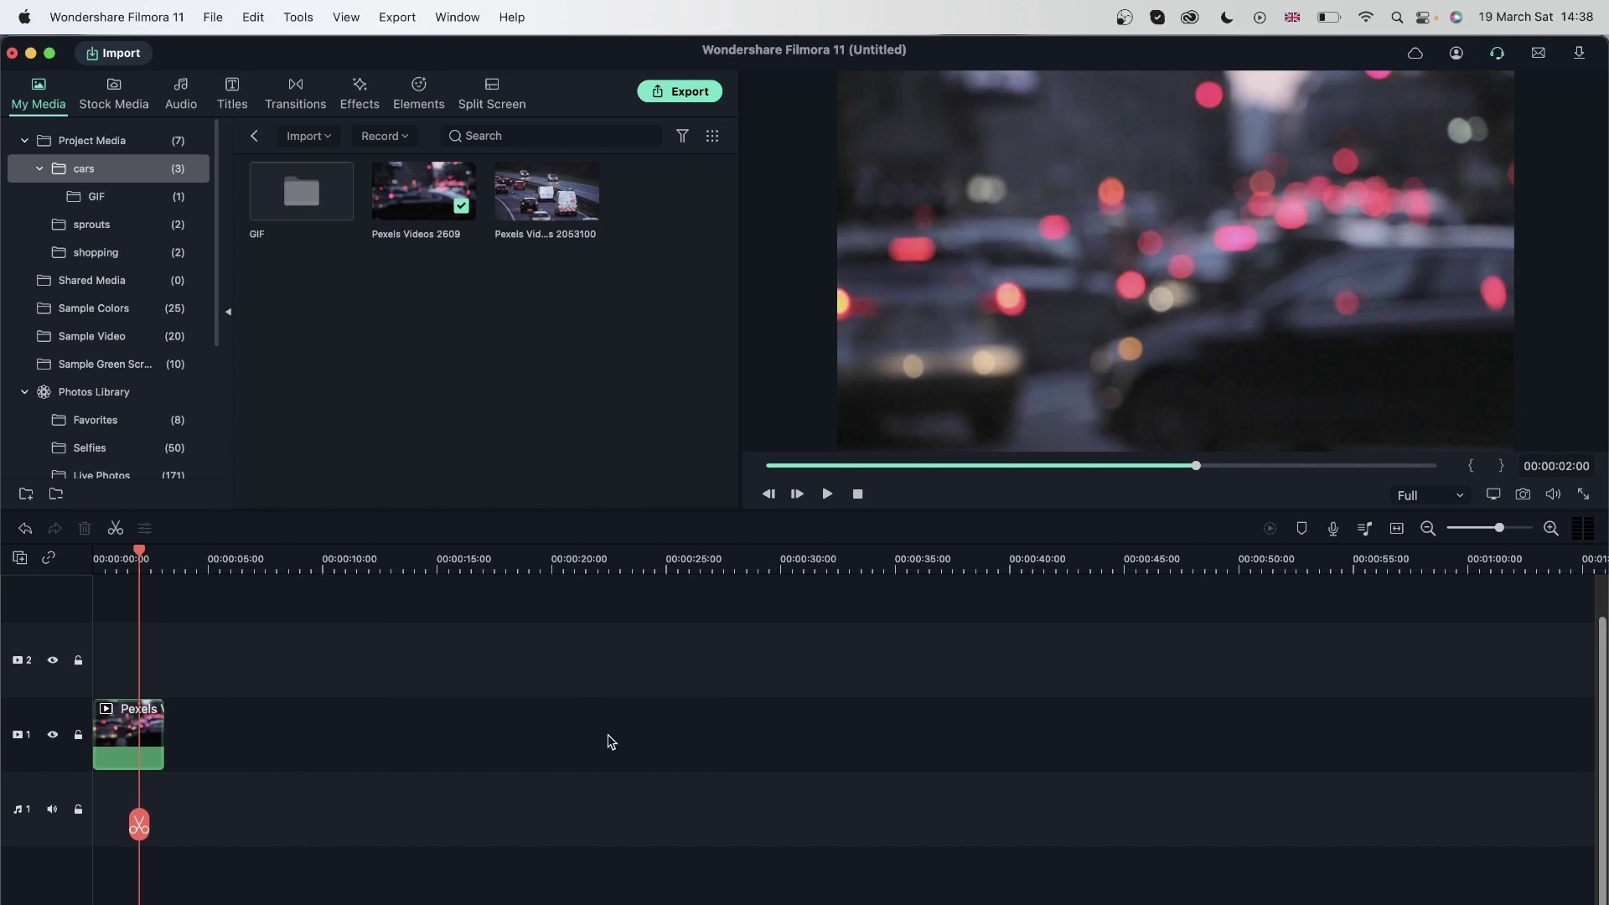
{"action": "left_click", "coordinate": [133, 743]}
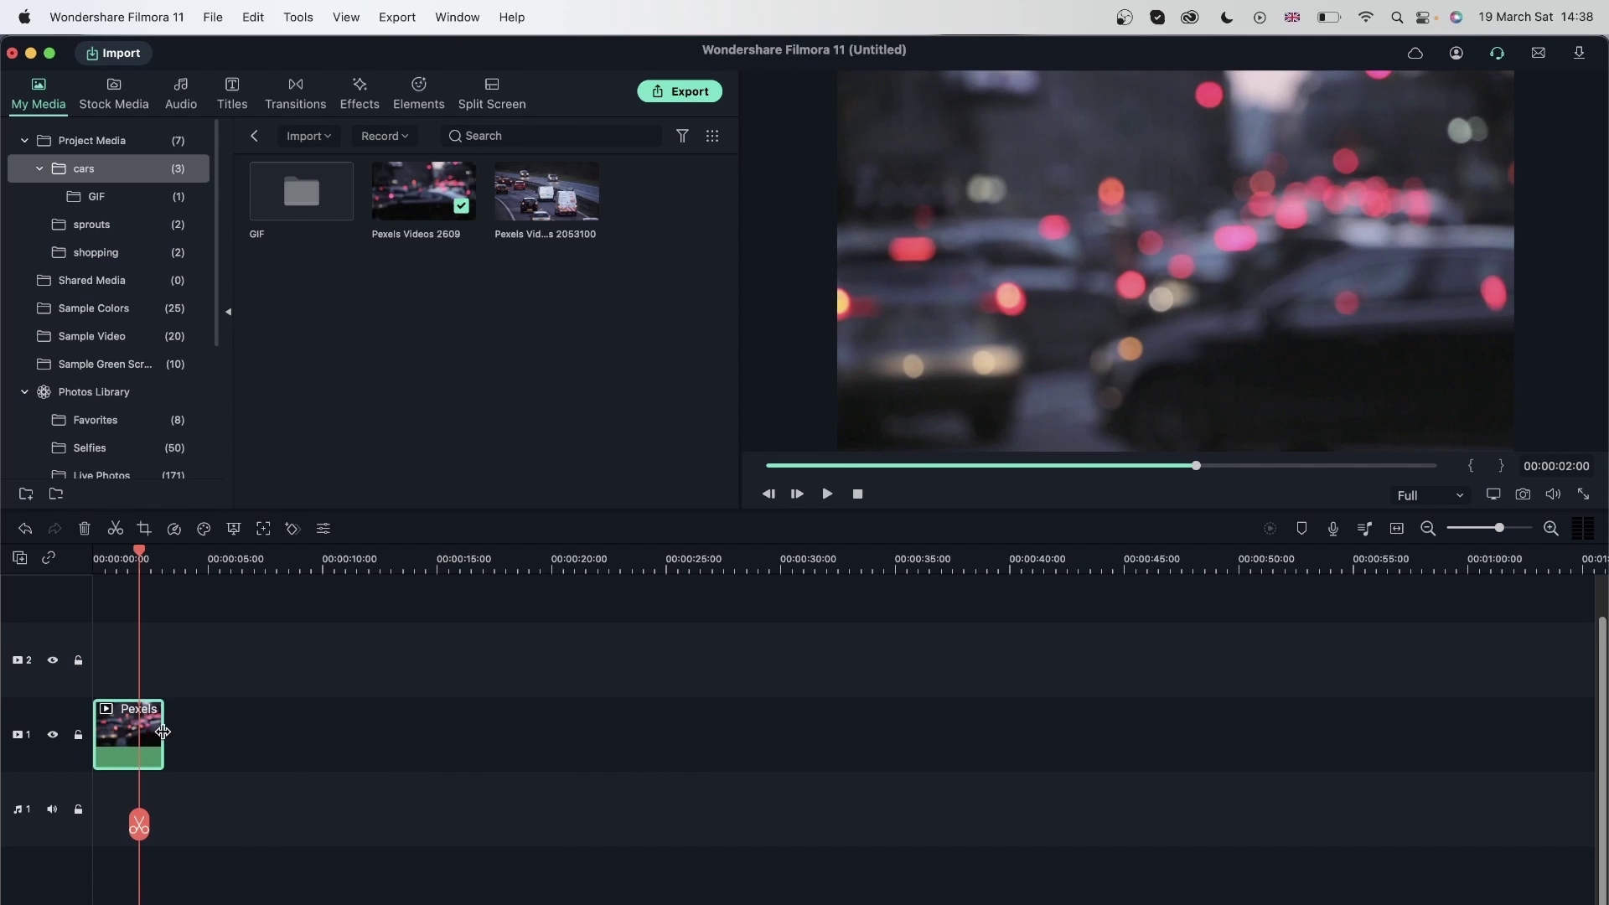
Step: Extend the remaining clip's end back out to its full length of 00:00:16:12 and return the playhead to the start
{"action": "left_click_drag", "start_coordinate": [161, 730], "coordinate": [614, 736]}
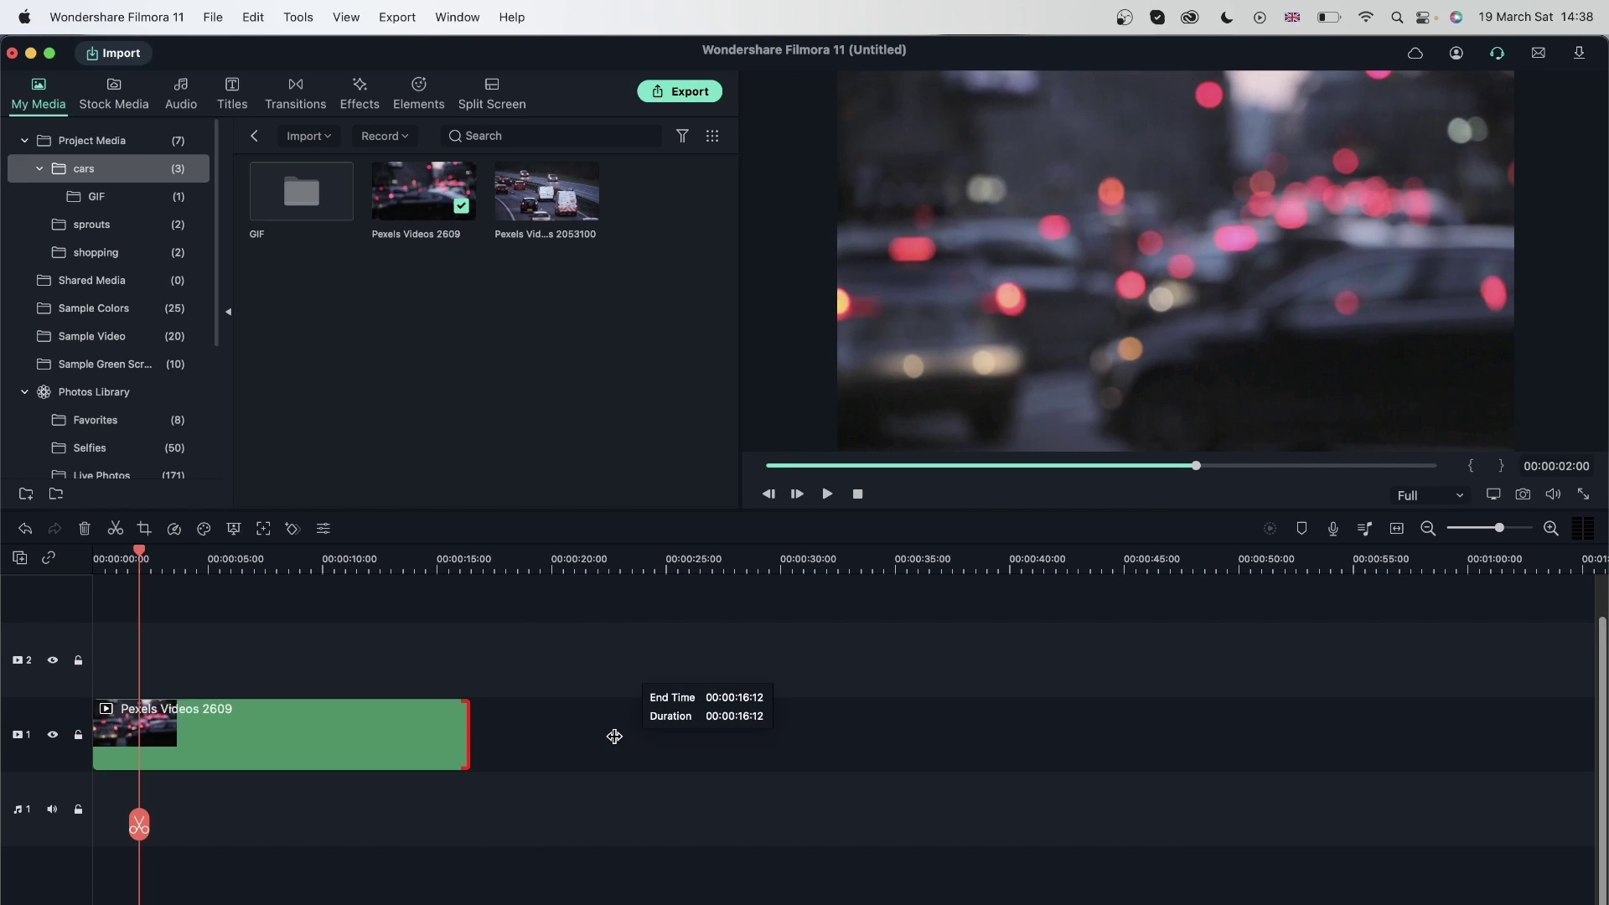
{"action": "left_click_drag", "start_coordinate": [615, 736], "coordinate": [469, 731]}
{"action": "left_click", "coordinate": [91, 605]}
{"action": "left_click", "coordinate": [329, 769]}
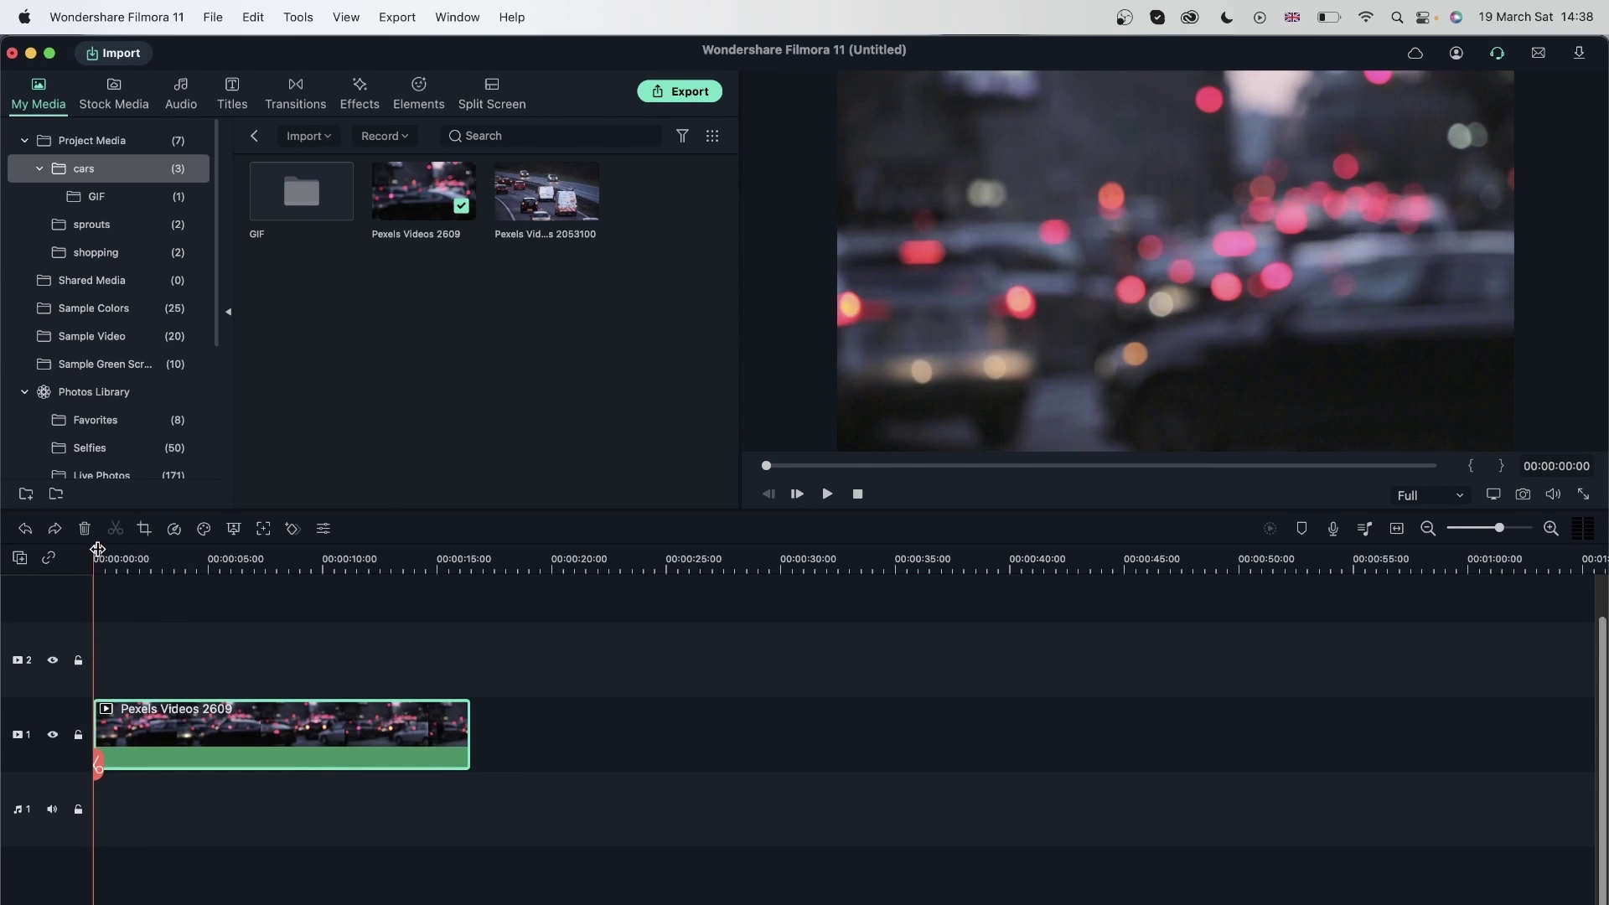
Step: Split the Pexels Videos 2609 clip at 00:00:06:13, separate its second part and cut that part to the clipboard
{"action": "left_click", "coordinate": [242, 560]}
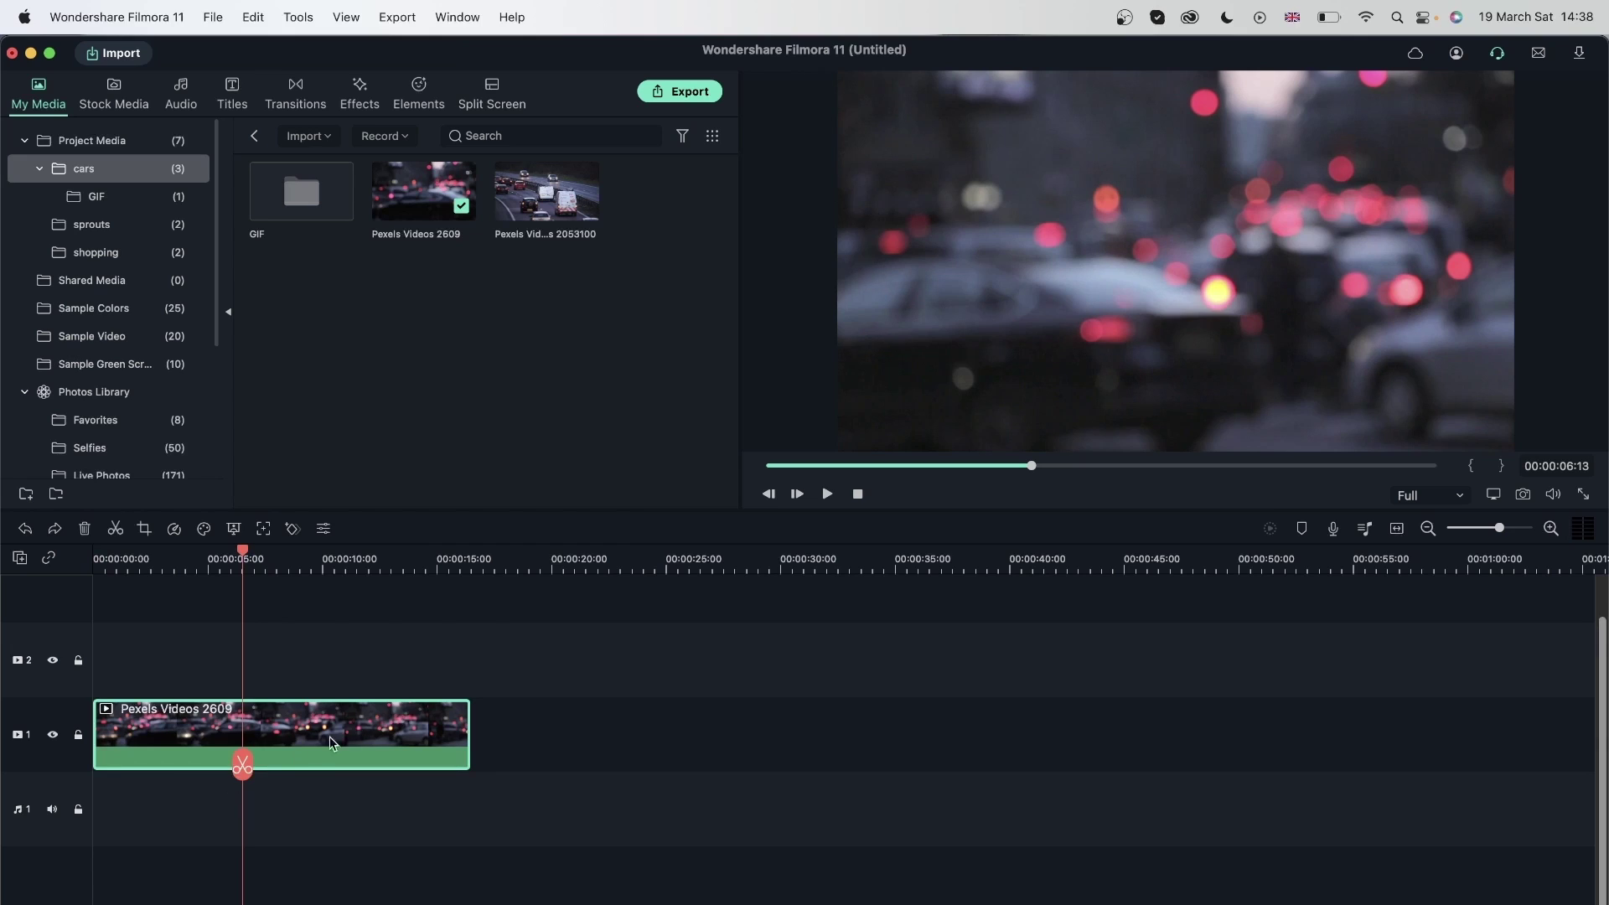
{"action": "left_click", "coordinate": [242, 763]}
{"action": "left_click_drag", "start_coordinate": [289, 737], "coordinate": [506, 727]}
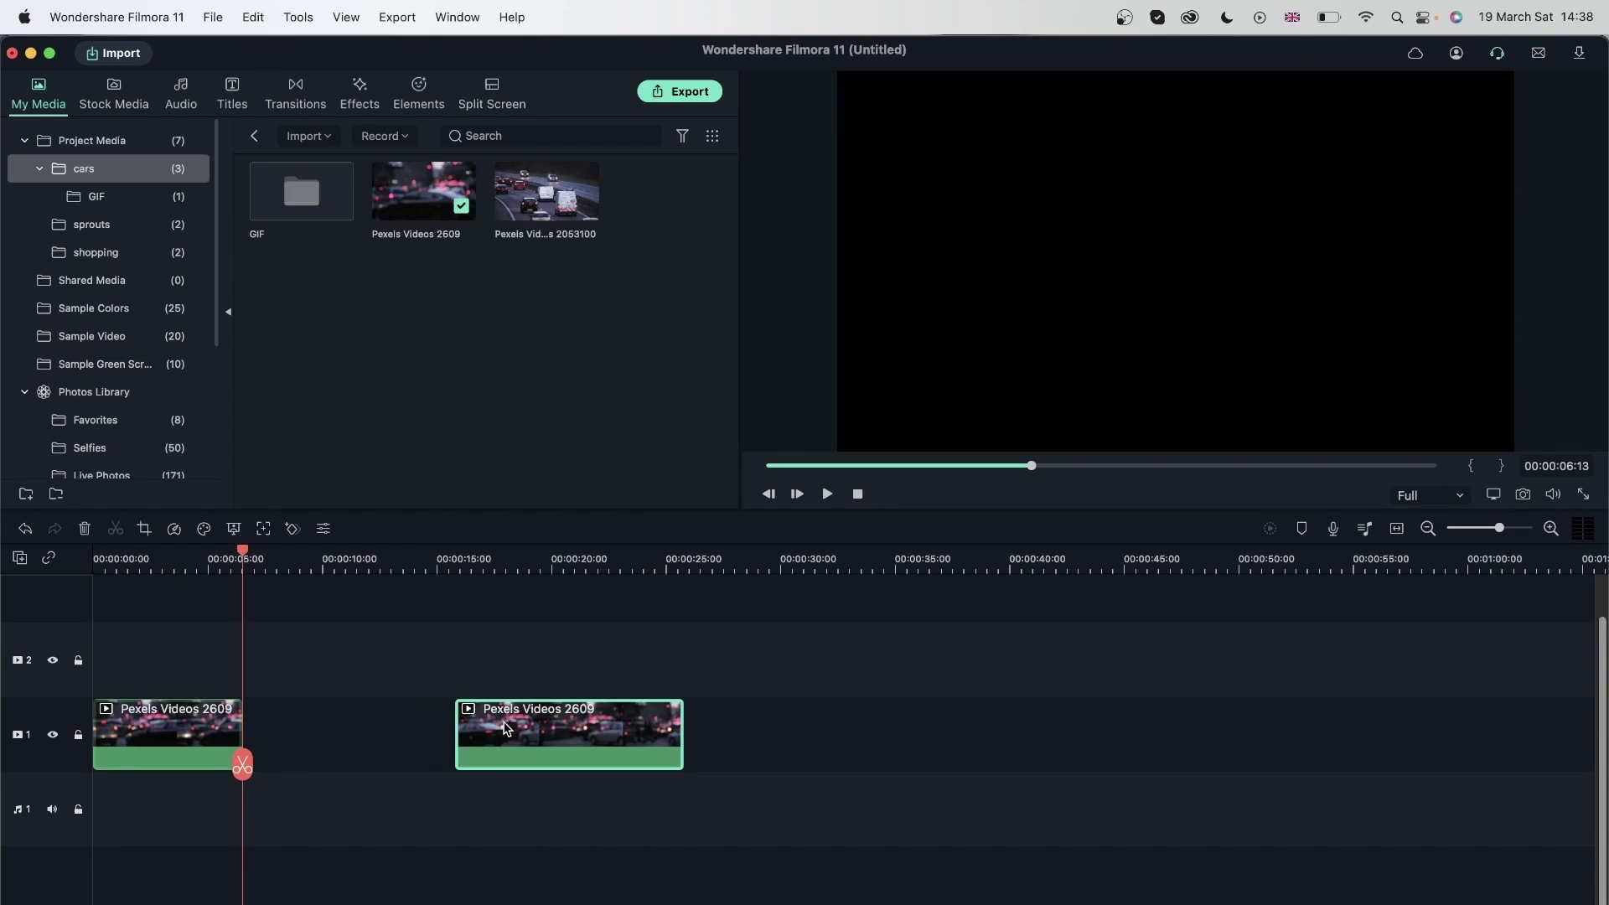
{"action": "right_click", "coordinate": [574, 729]}
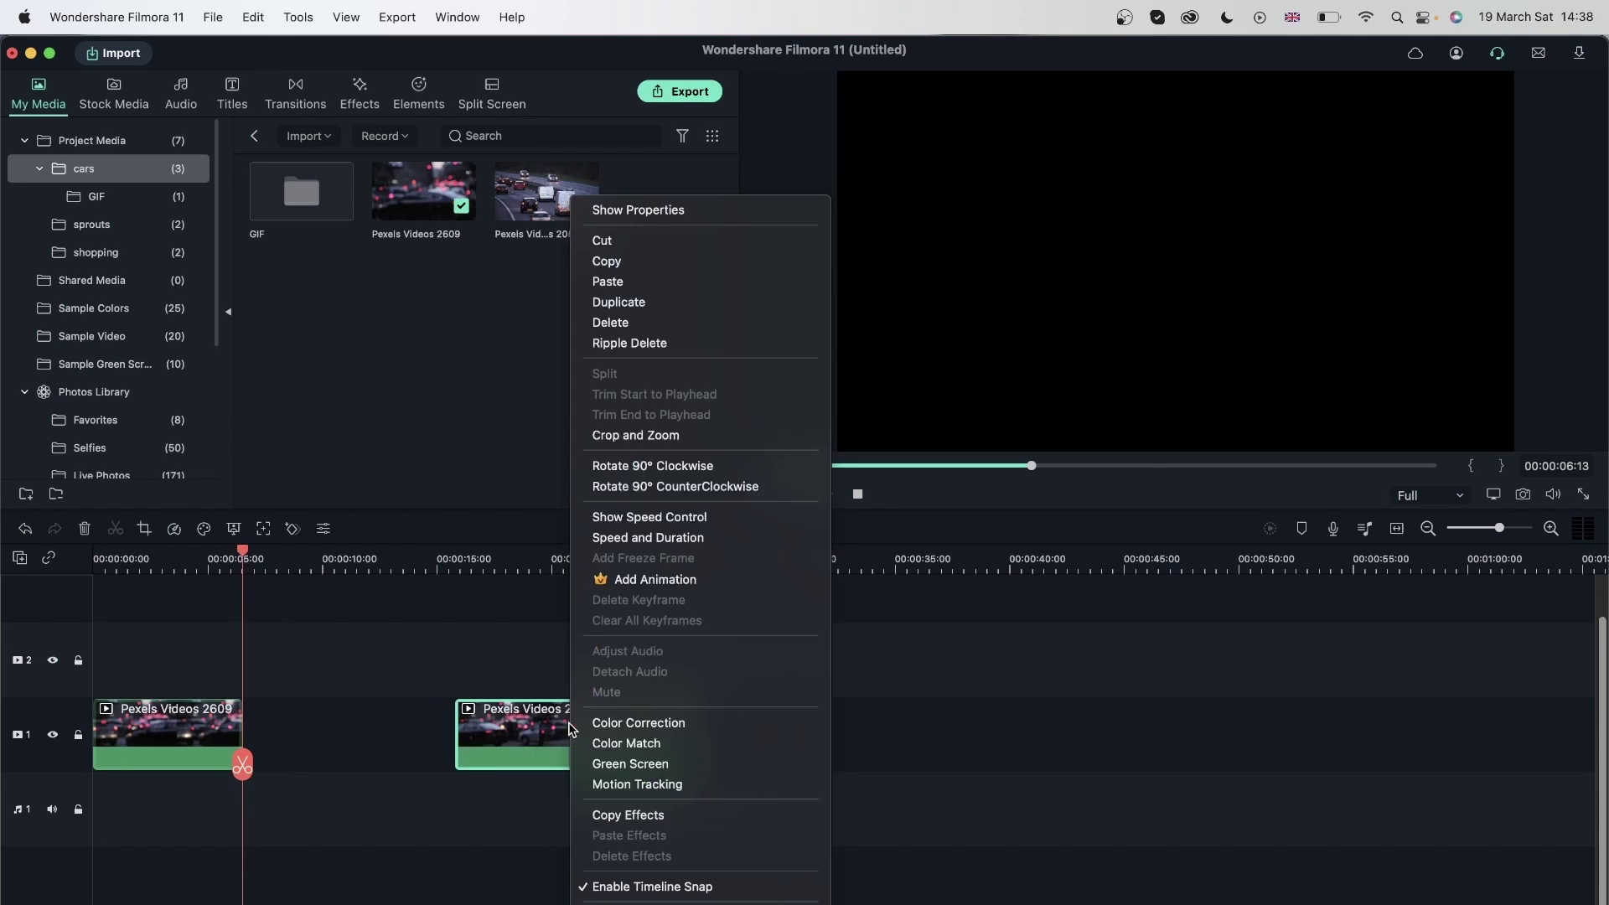
{"action": "left_click", "coordinate": [624, 241]}
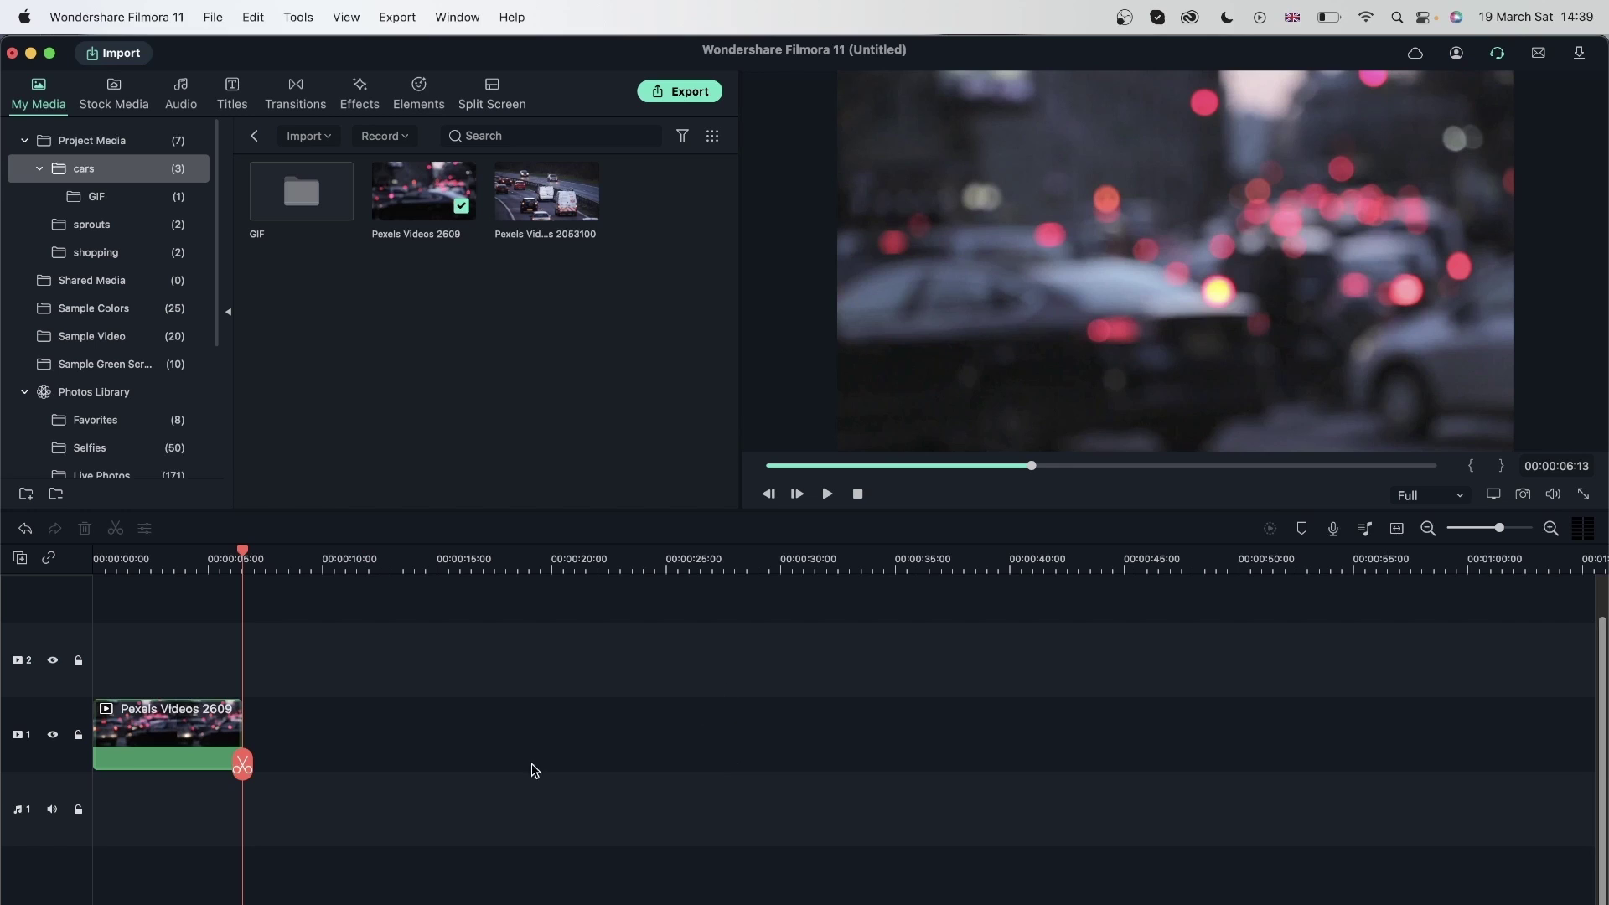
Step: Place Pexels Videos 2053100 after the first clip, remove everything past 00:00:15:03, and paste the cut section behind it
{"action": "mouse_move", "coordinate": [525, 214]}
{"action": "left_click_drag", "start_coordinate": [541, 200], "coordinate": [250, 742]}
{"action": "left_click", "coordinate": [440, 591]}
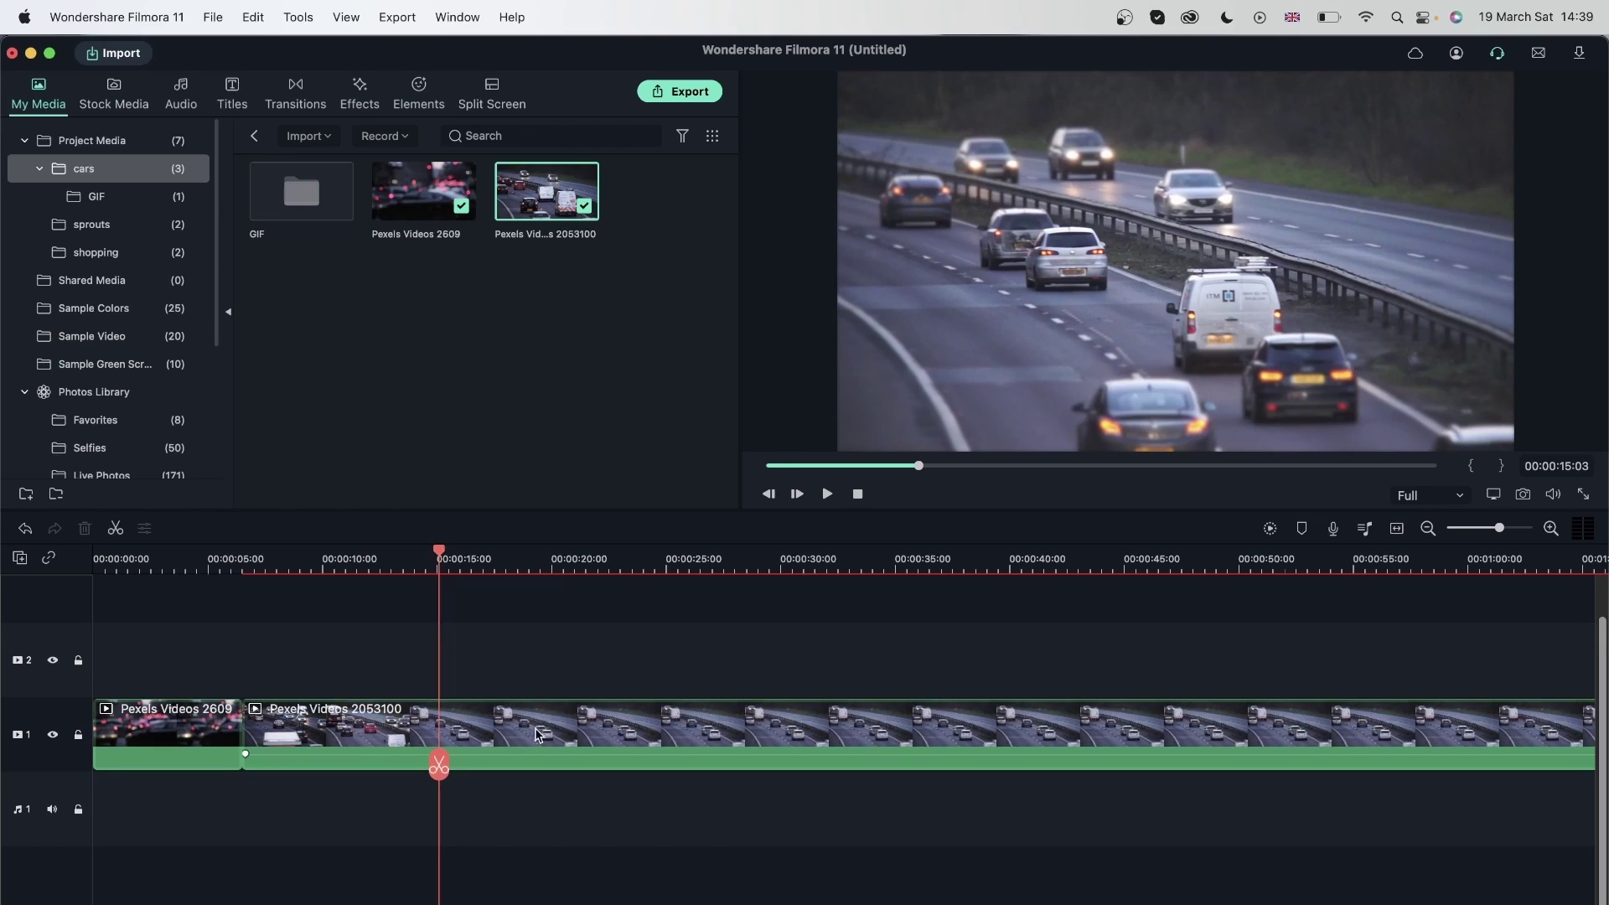
{"action": "left_click", "coordinate": [439, 764]}
{"action": "left_click", "coordinate": [85, 529]}
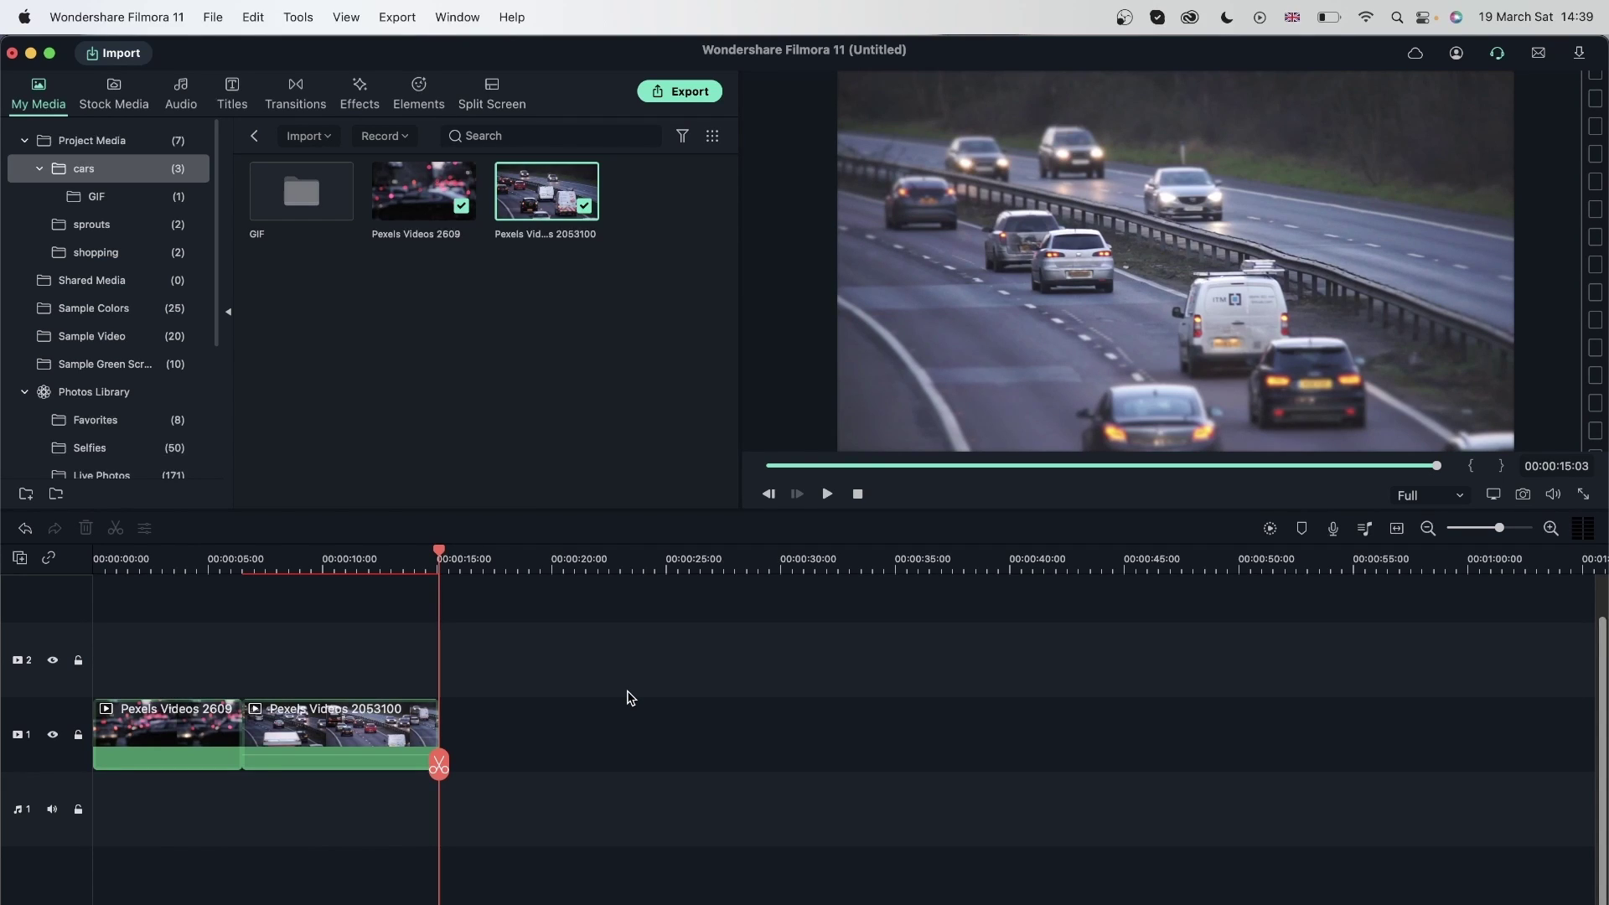
{"action": "key", "text": "super+v"}
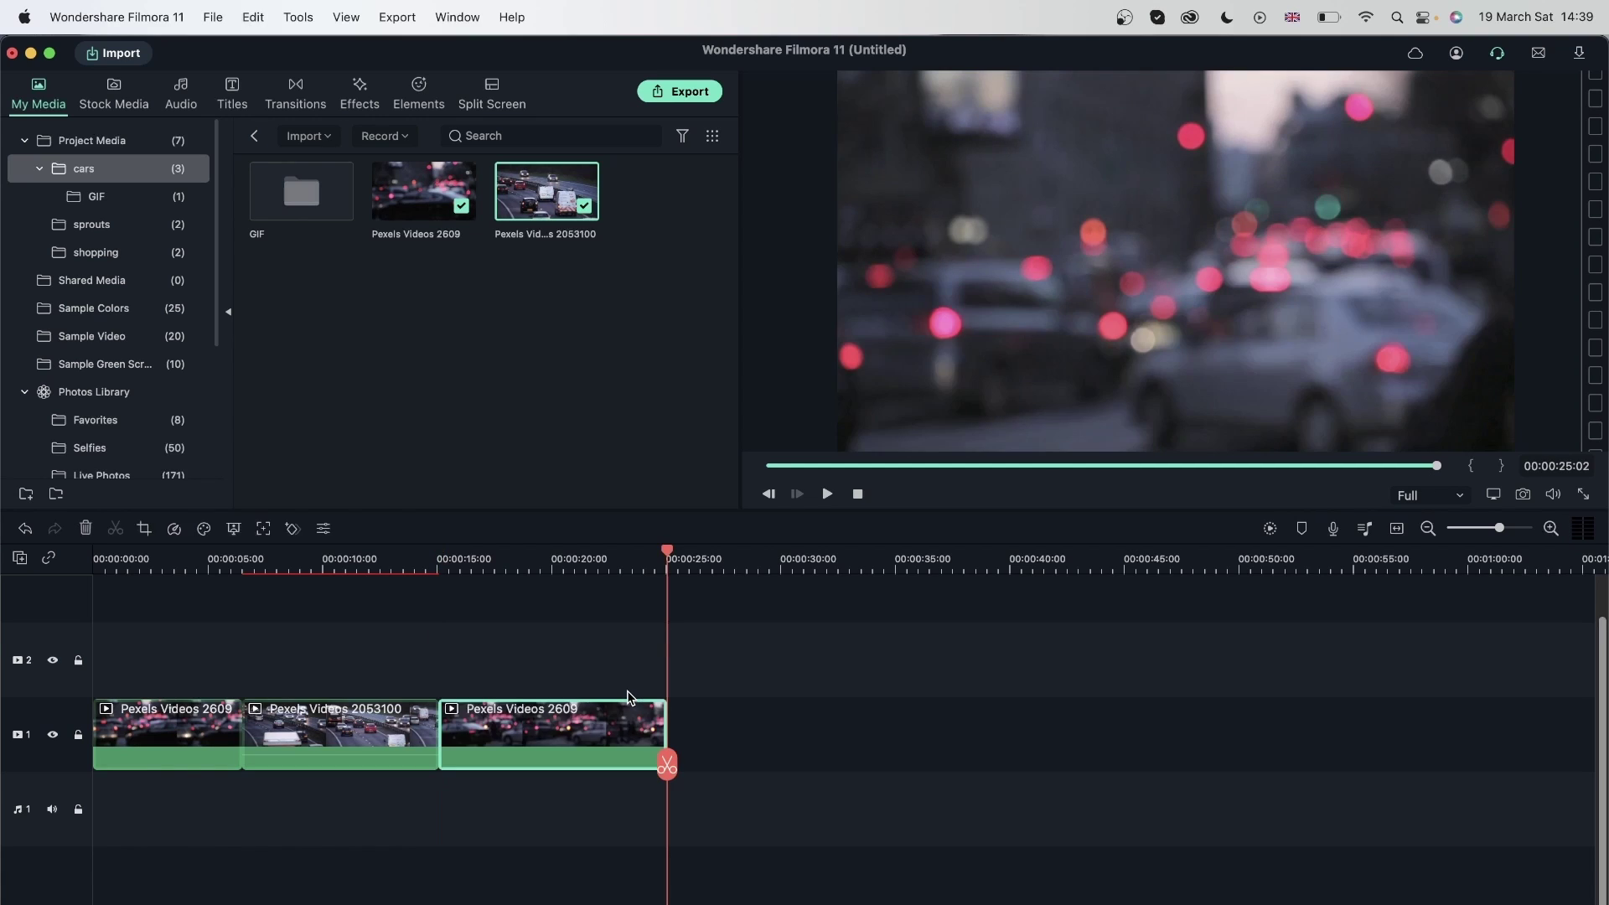
Step: Paste three more copies of the cut section back to back on video track 1, starting at 00:00:35:07
{"action": "left_click", "coordinate": [469, 557]}
{"action": "left_click_drag", "start_coordinate": [470, 558], "coordinate": [901, 762]}
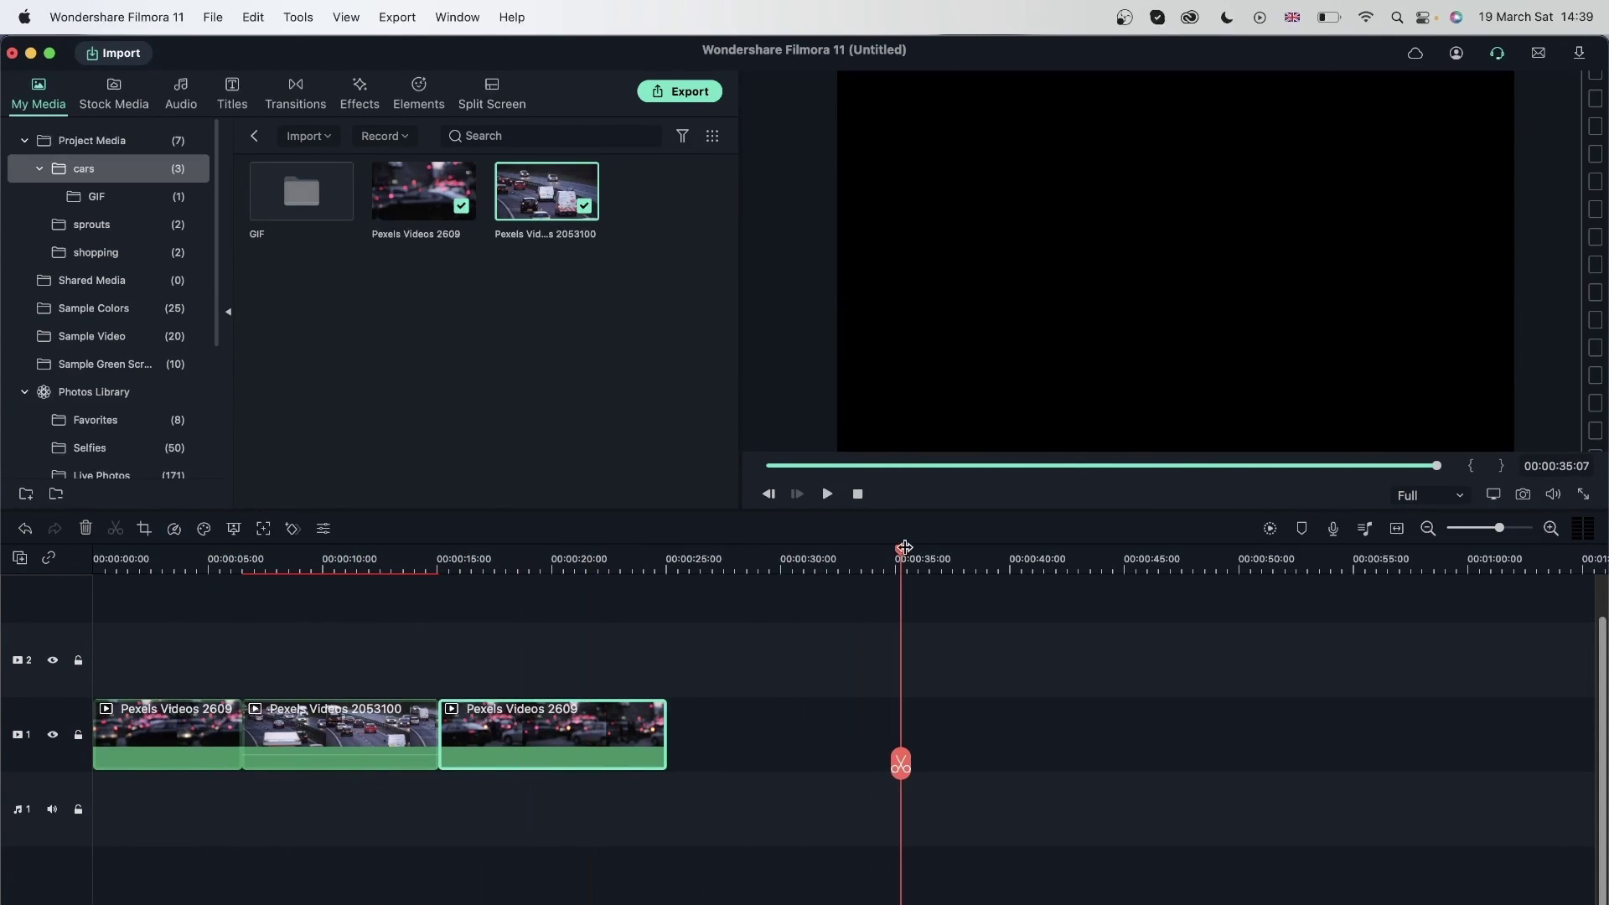
{"action": "key", "text": "super+v"}
{"action": "key", "text": "super+v"}
{"action": "key", "text": "super+v"}
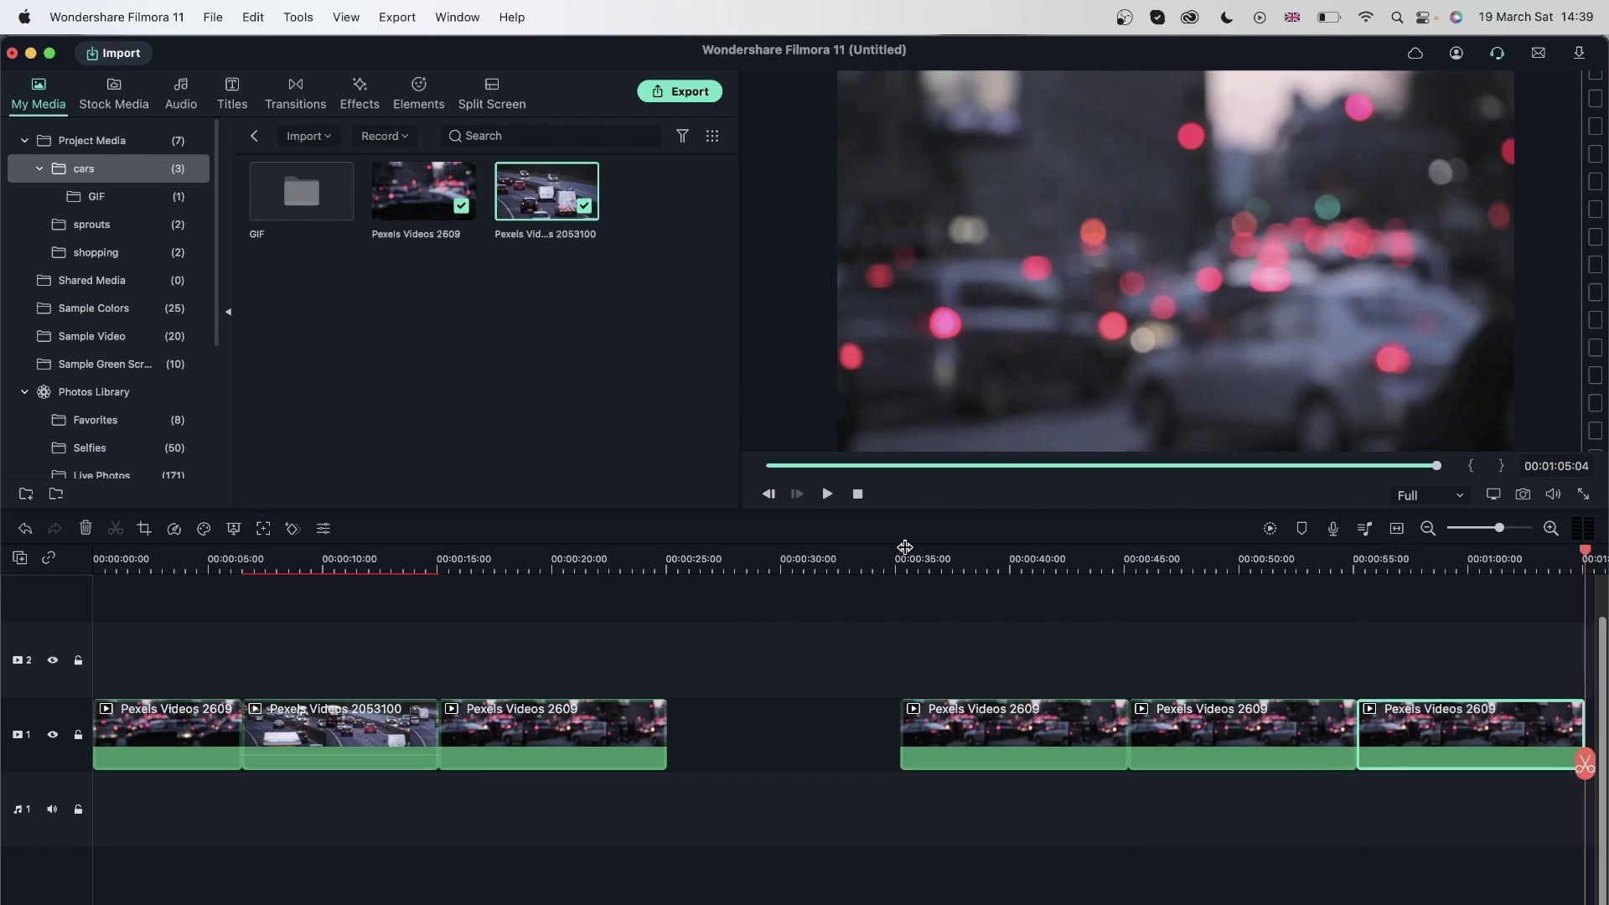
Step: Select the three extra pasted copies together and delete them from video track 1
{"action": "left_click_drag", "start_coordinate": [1523, 817], "coordinate": [1059, 666]}
{"action": "right_click", "coordinate": [1049, 726]}
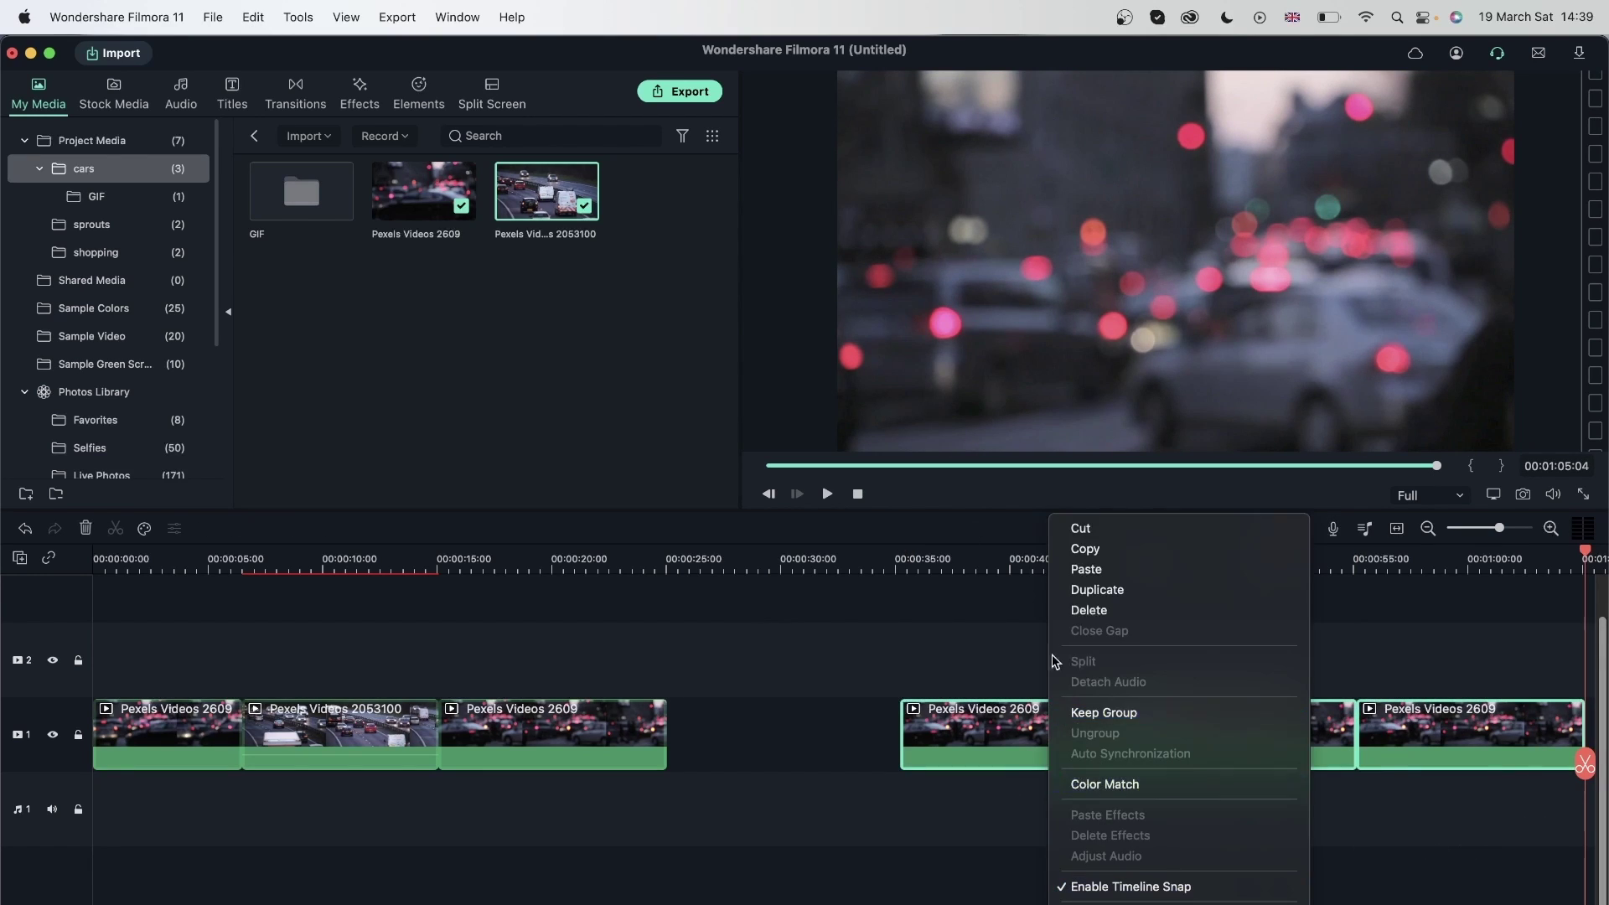
{"action": "left_click", "coordinate": [1100, 611]}
Step: Copy the Pexels Videos 2053100 clip, paste it at 00:00:27:08, and move the copy to start at about 26 seconds
{"action": "left_click", "coordinate": [449, 726]}
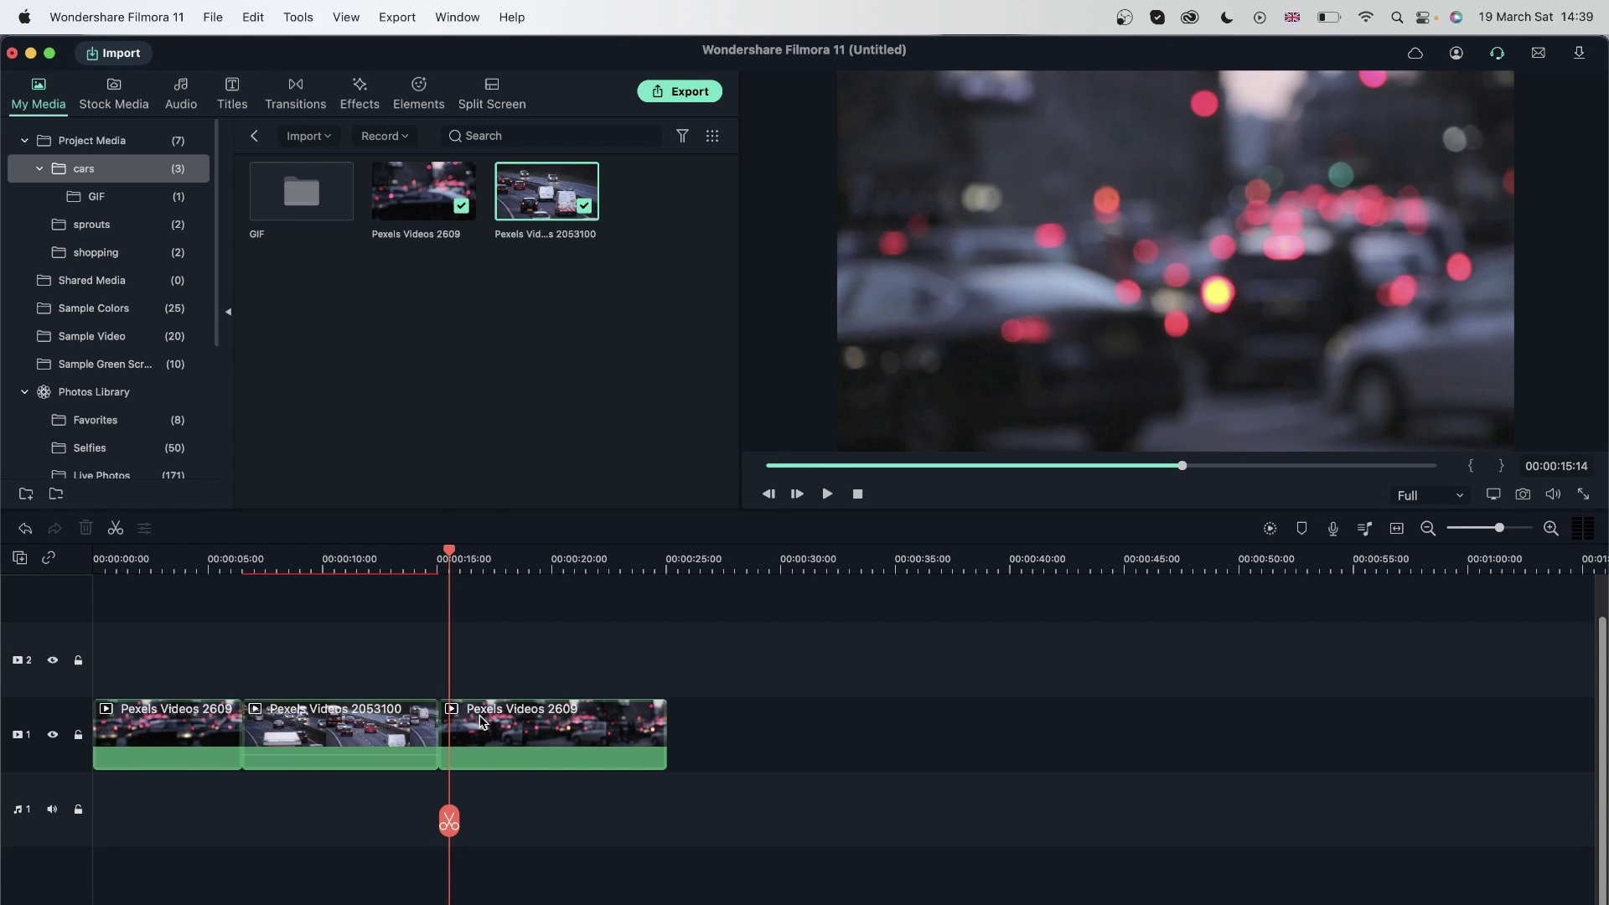
{"action": "left_click", "coordinate": [587, 739]}
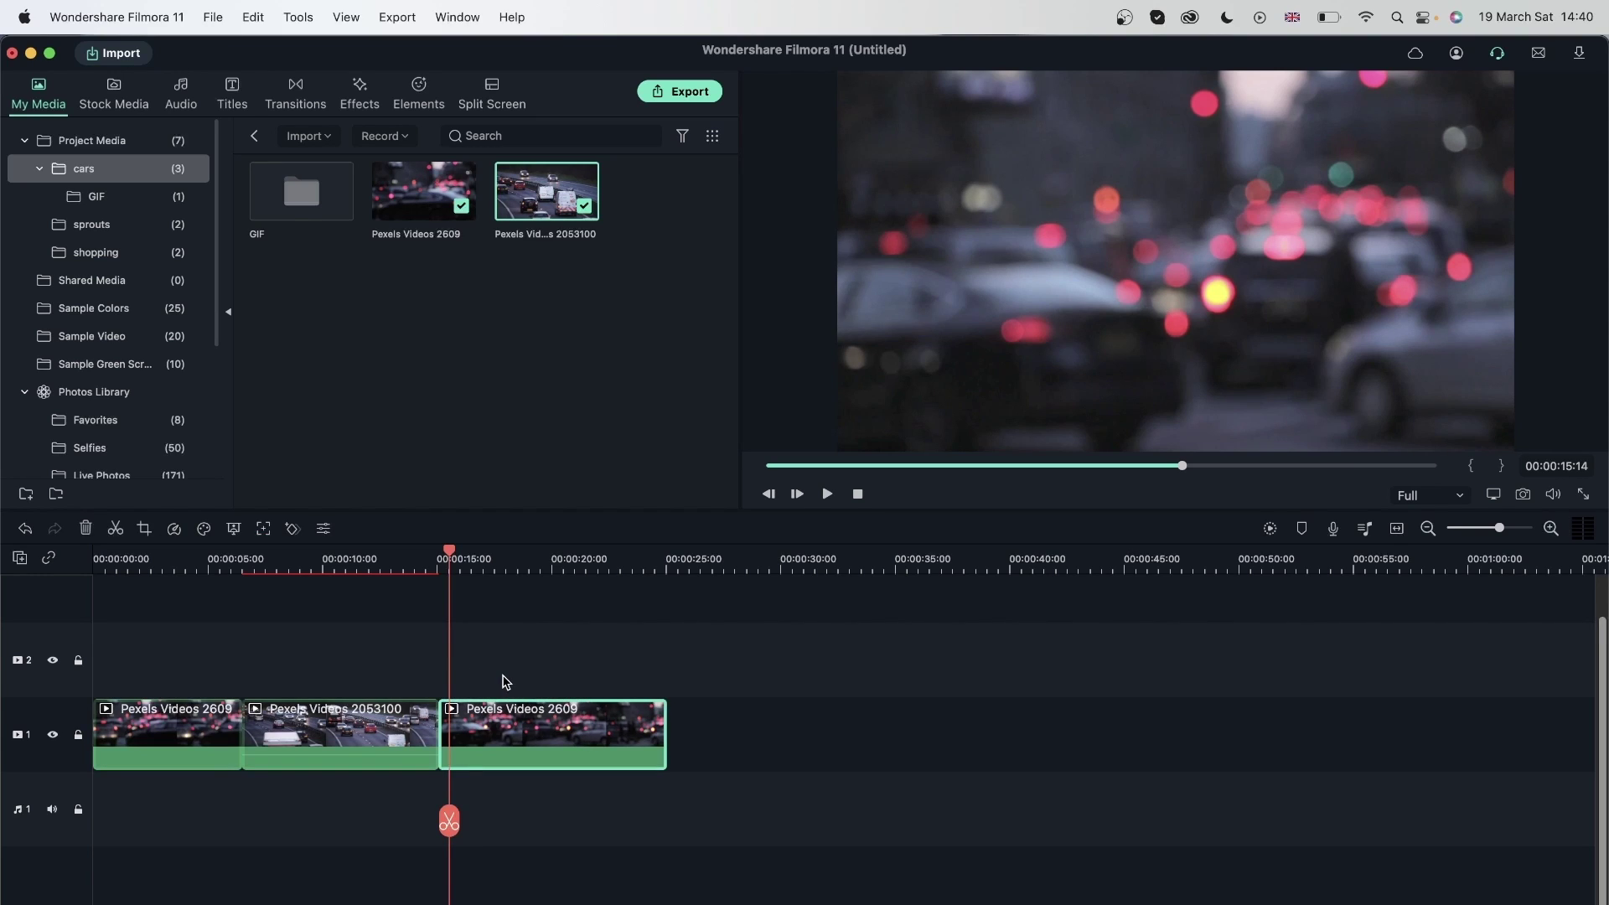
{"action": "left_click", "coordinate": [343, 728]}
{"action": "right_click", "coordinate": [316, 736]}
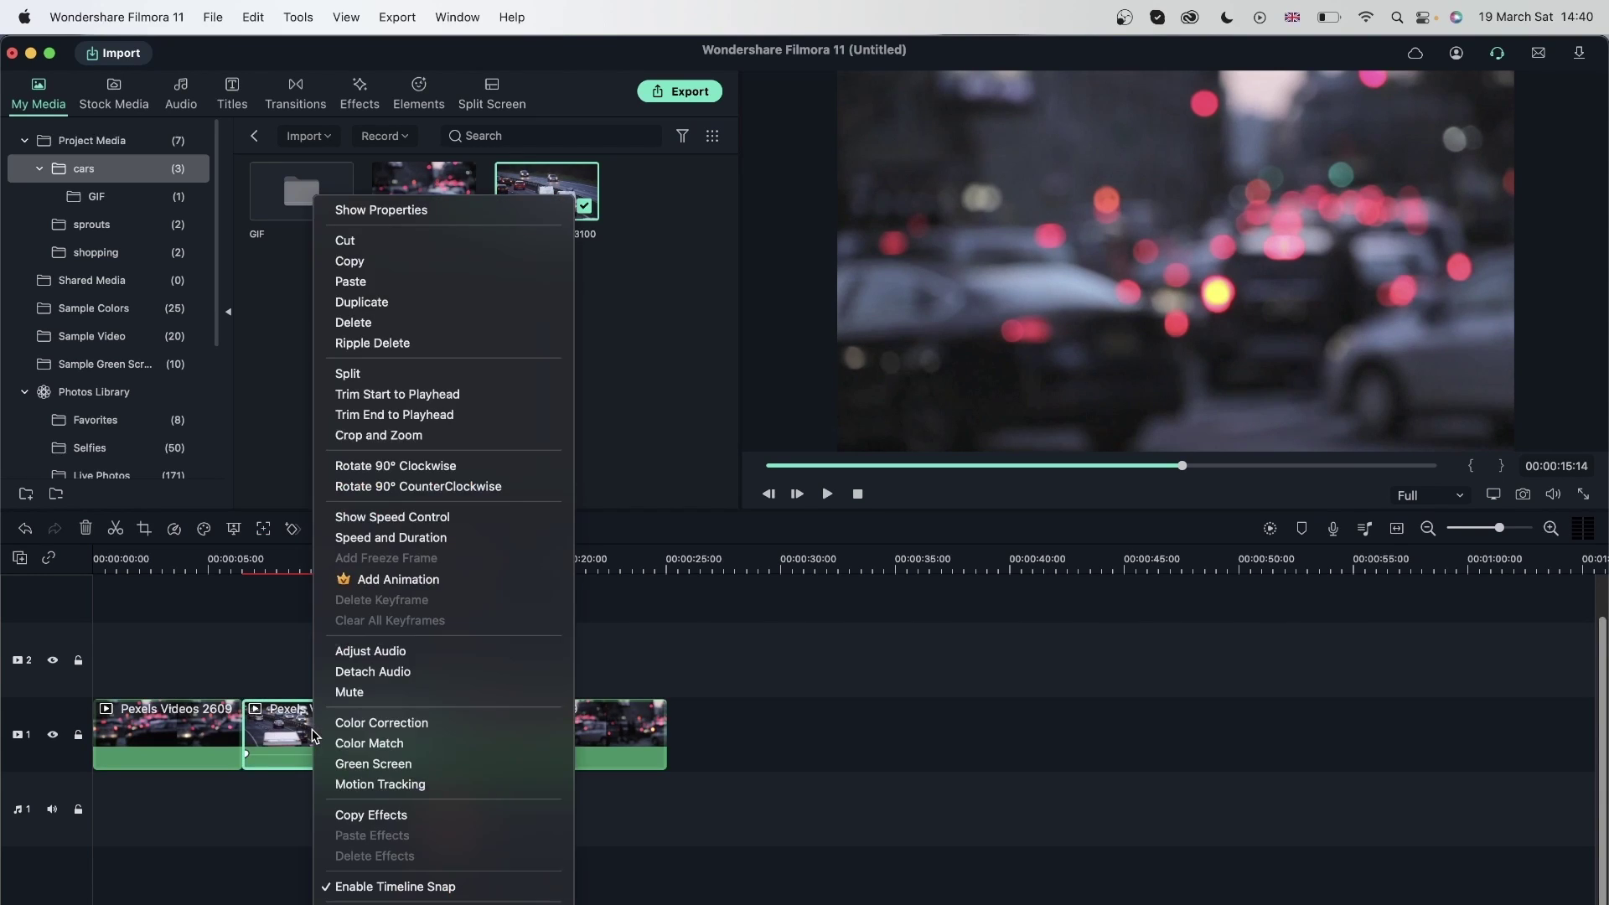
{"action": "left_click", "coordinate": [461, 262]}
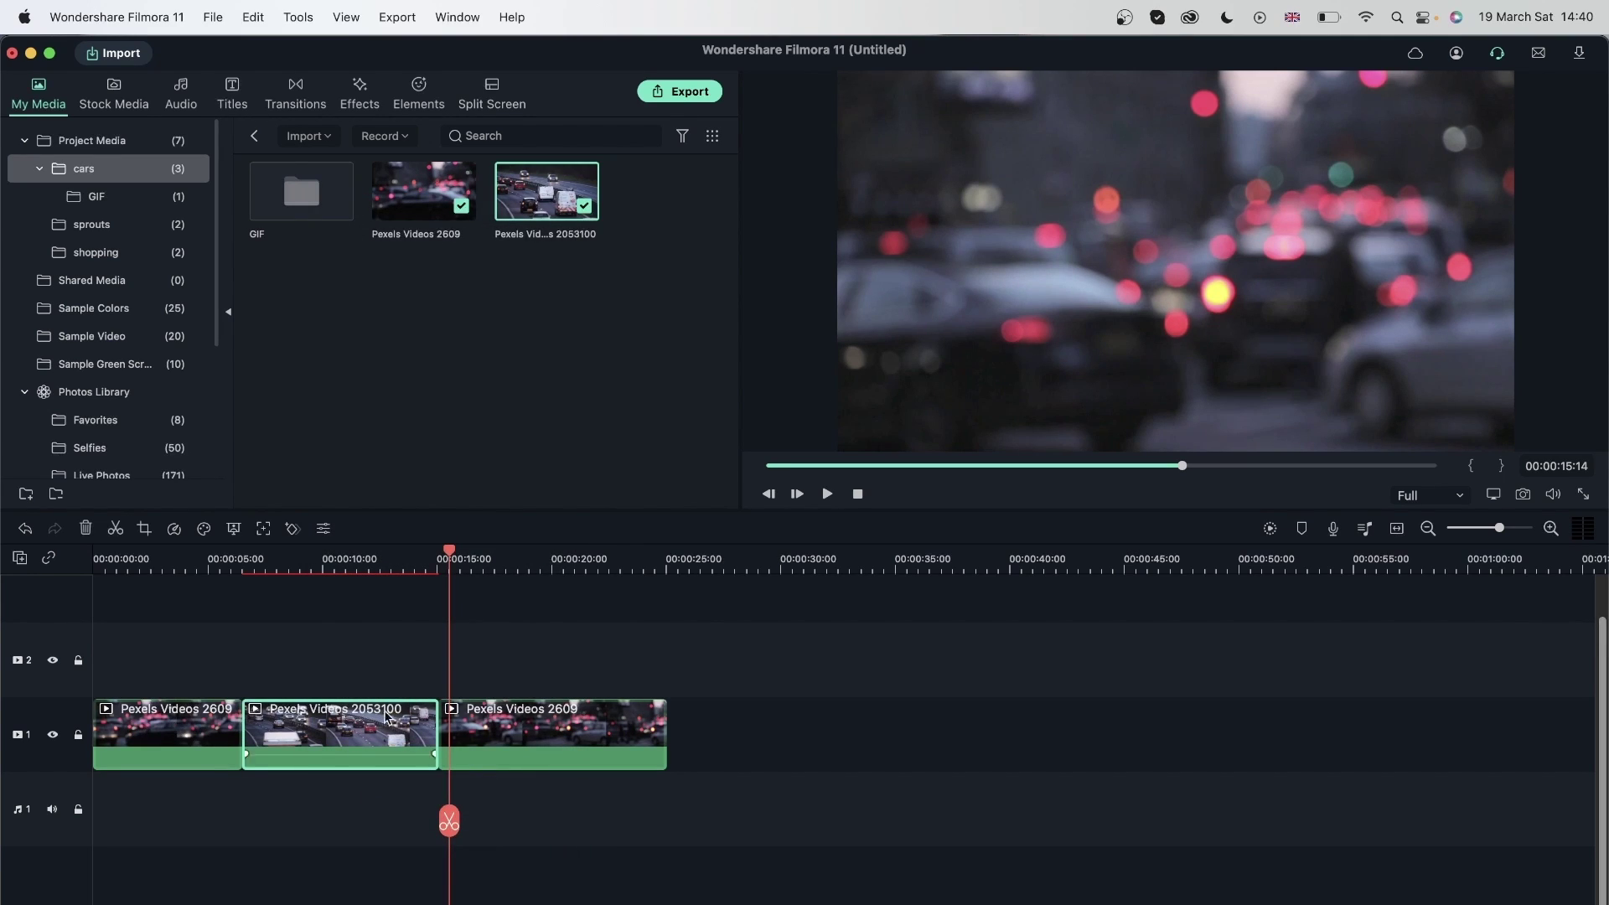
{"action": "left_click", "coordinate": [719, 557]}
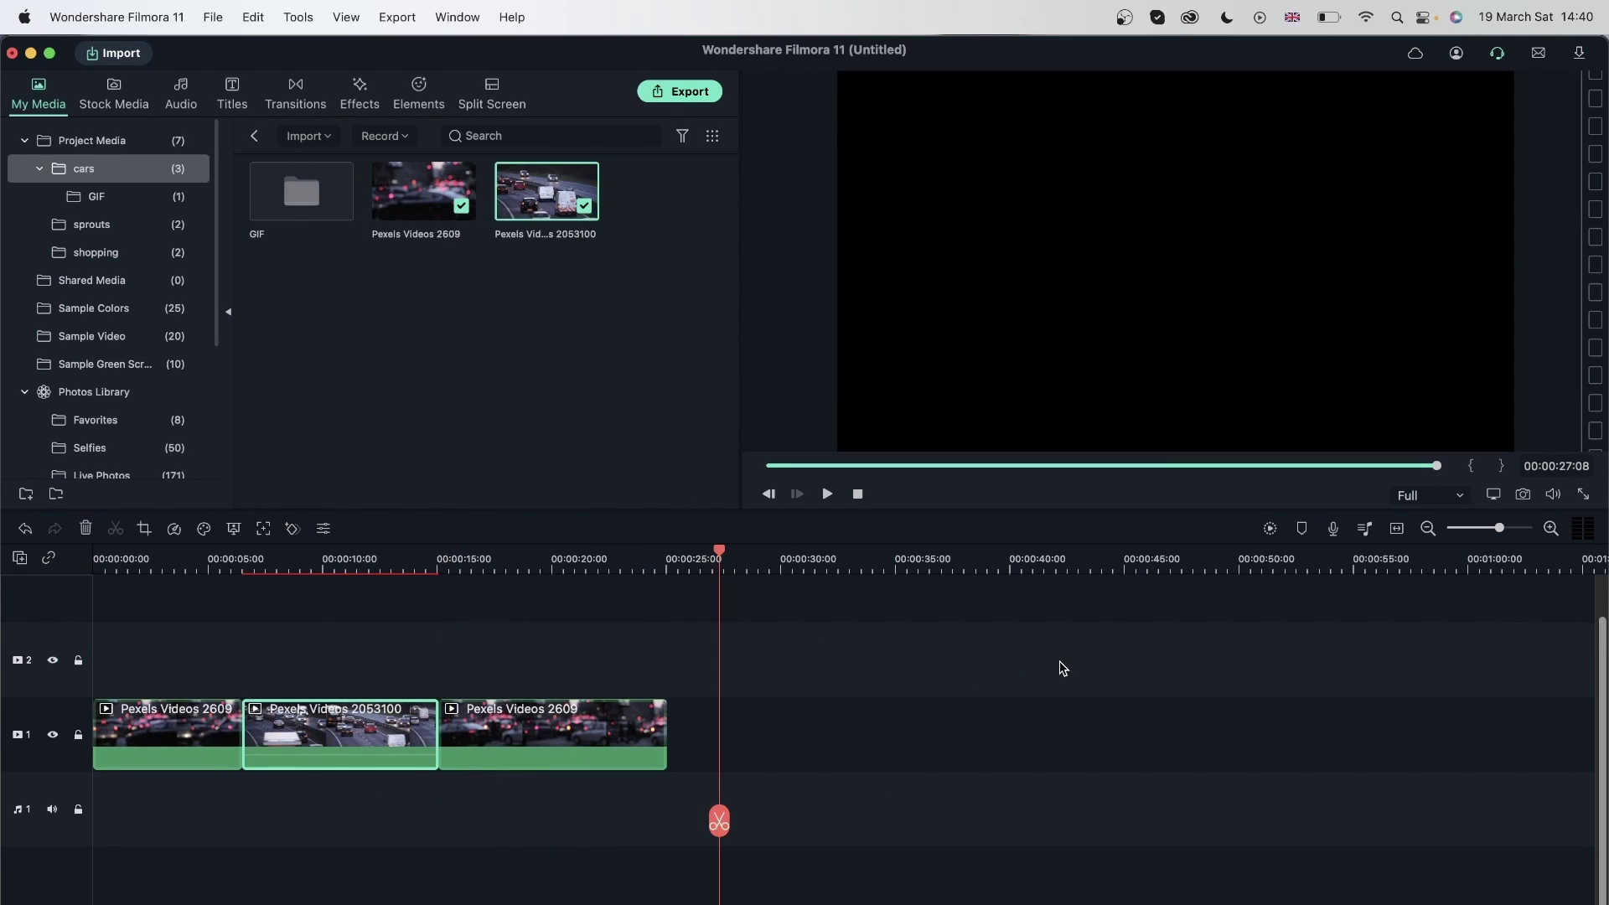
{"action": "key", "text": "super+v"}
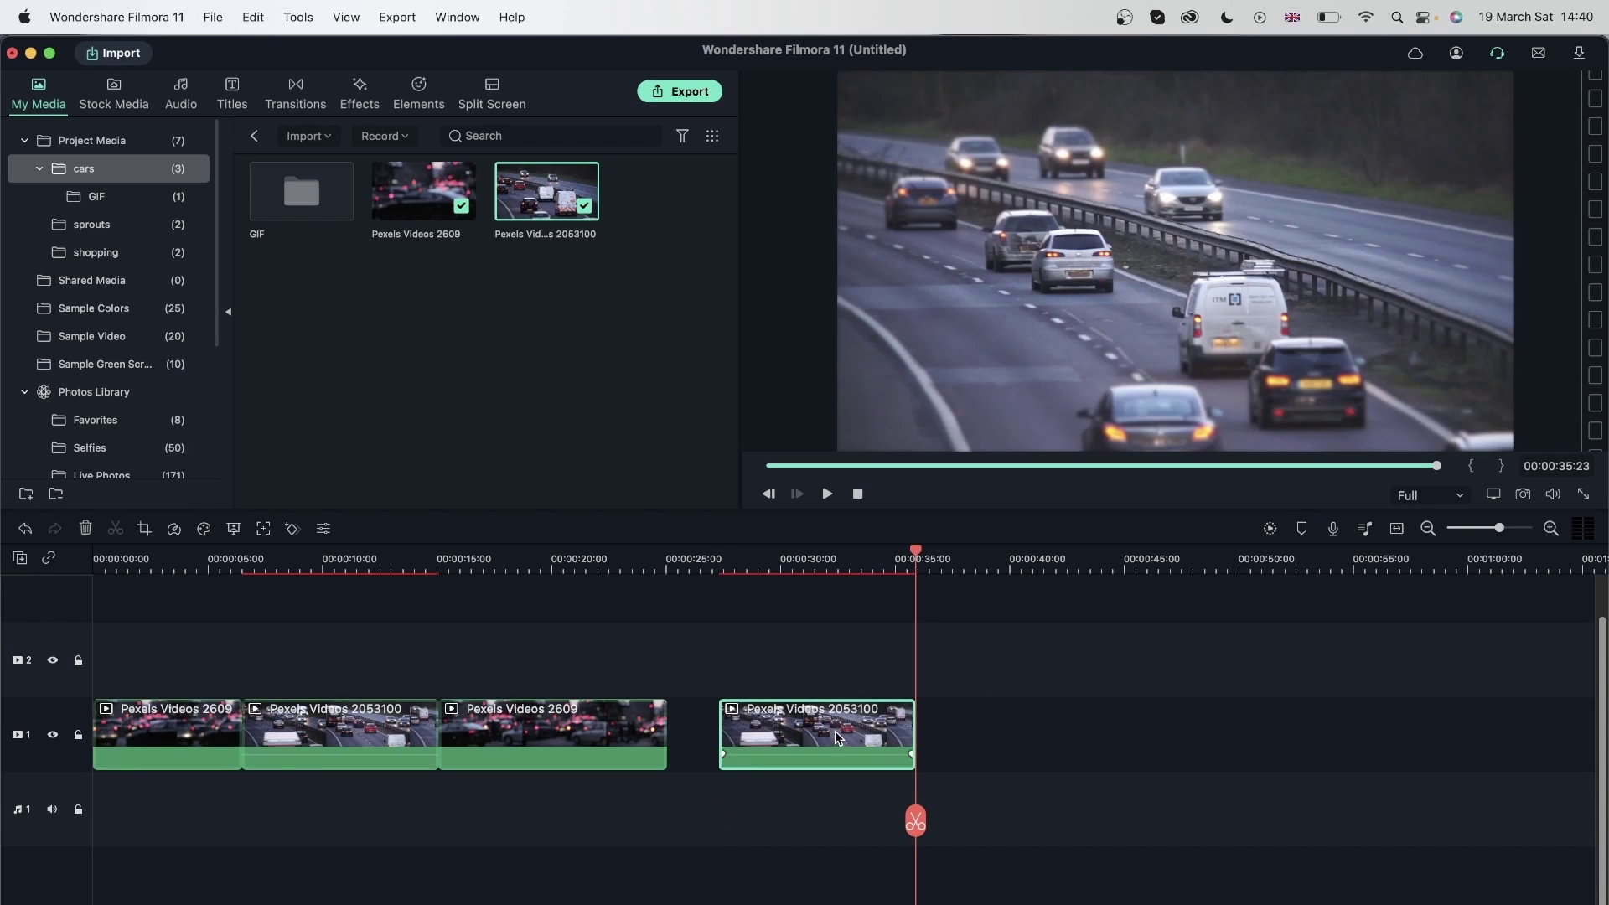
{"action": "mouse_move", "coordinate": [842, 737]}
{"action": "left_mouse_down"}
{"action": "mouse_move", "coordinate": [811, 734]}
{"action": "mouse_move", "coordinate": [890, 731]}
{"action": "mouse_move", "coordinate": [829, 732]}
{"action": "left_mouse_up"}
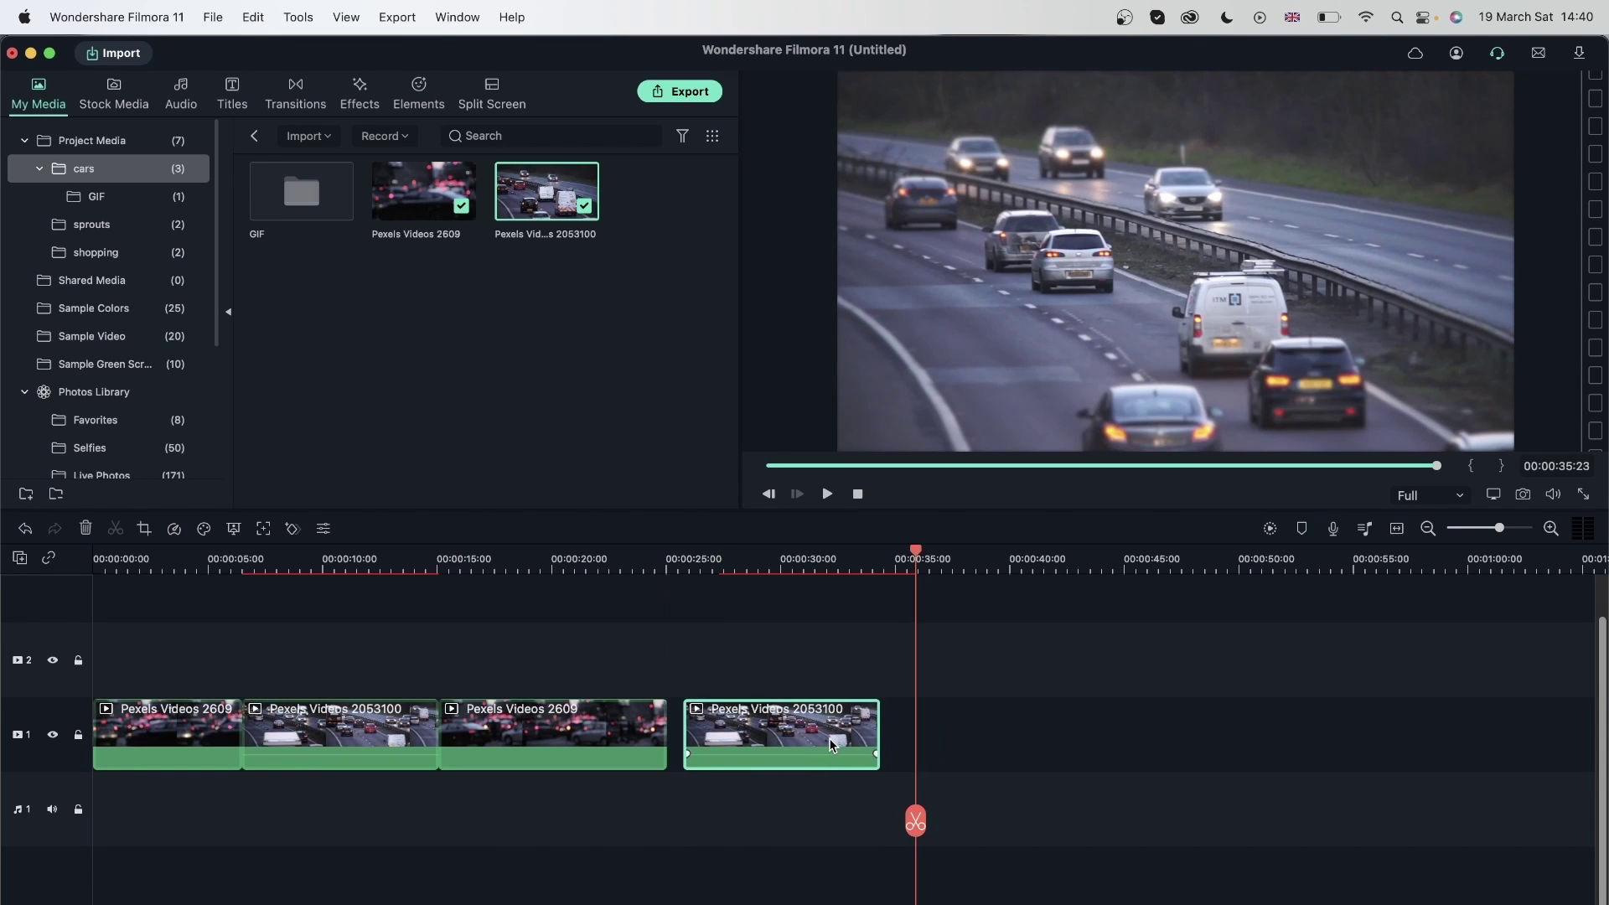
Step: Insert another copy of the Pexels Videos 2053100 clip inside the third clip at about 18.5 seconds
{"action": "left_click", "coordinate": [968, 554]}
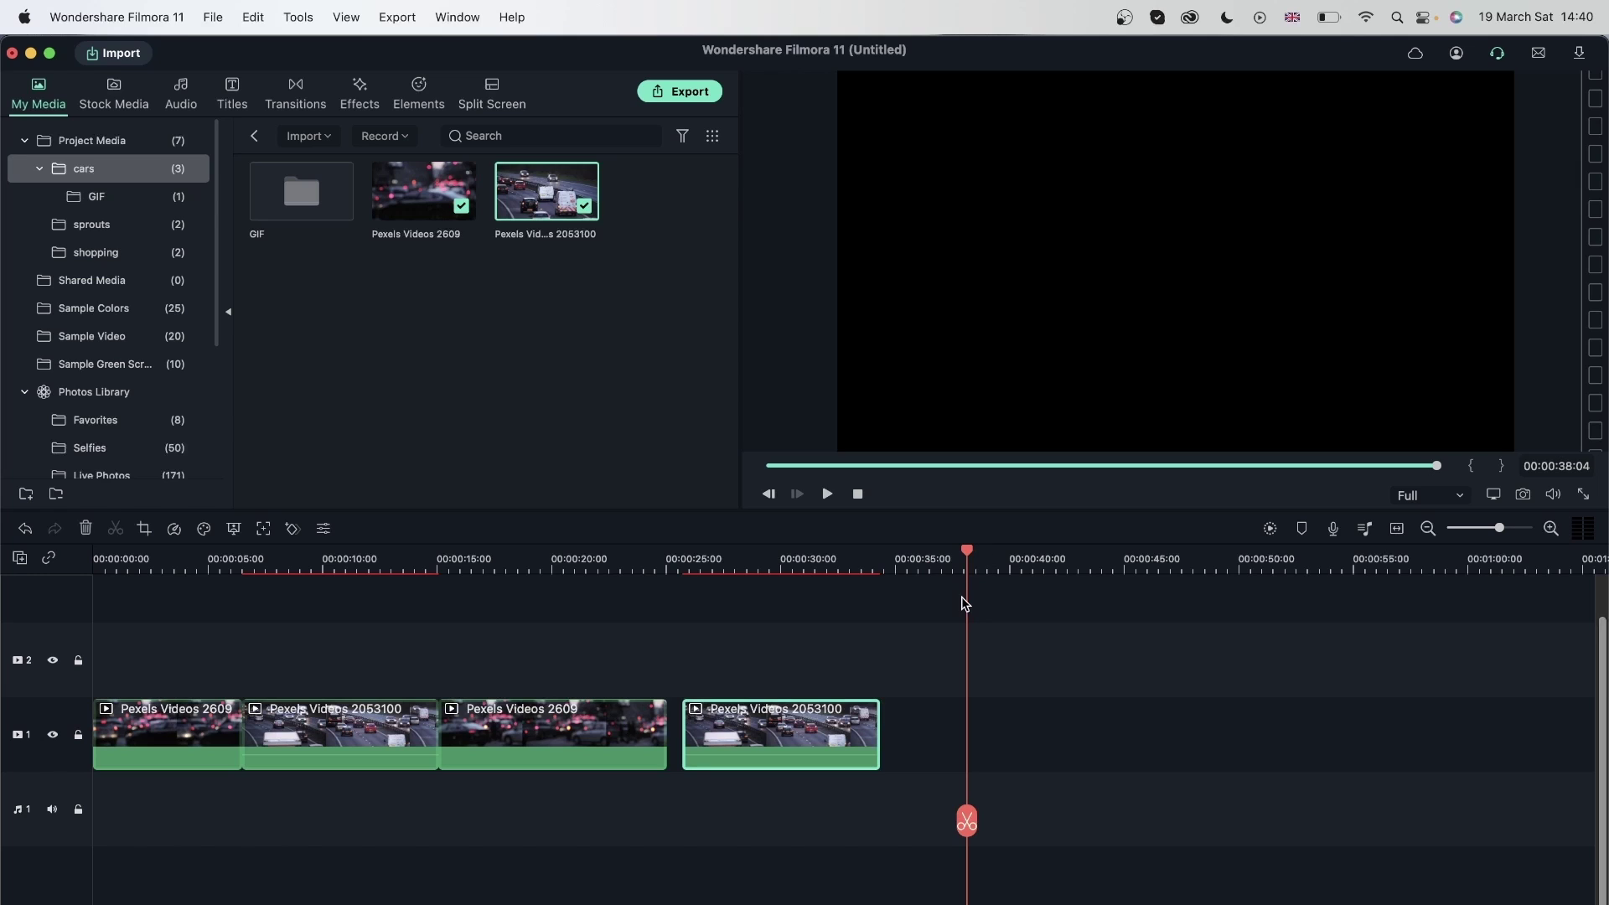
{"action": "left_click", "coordinate": [516, 553]}
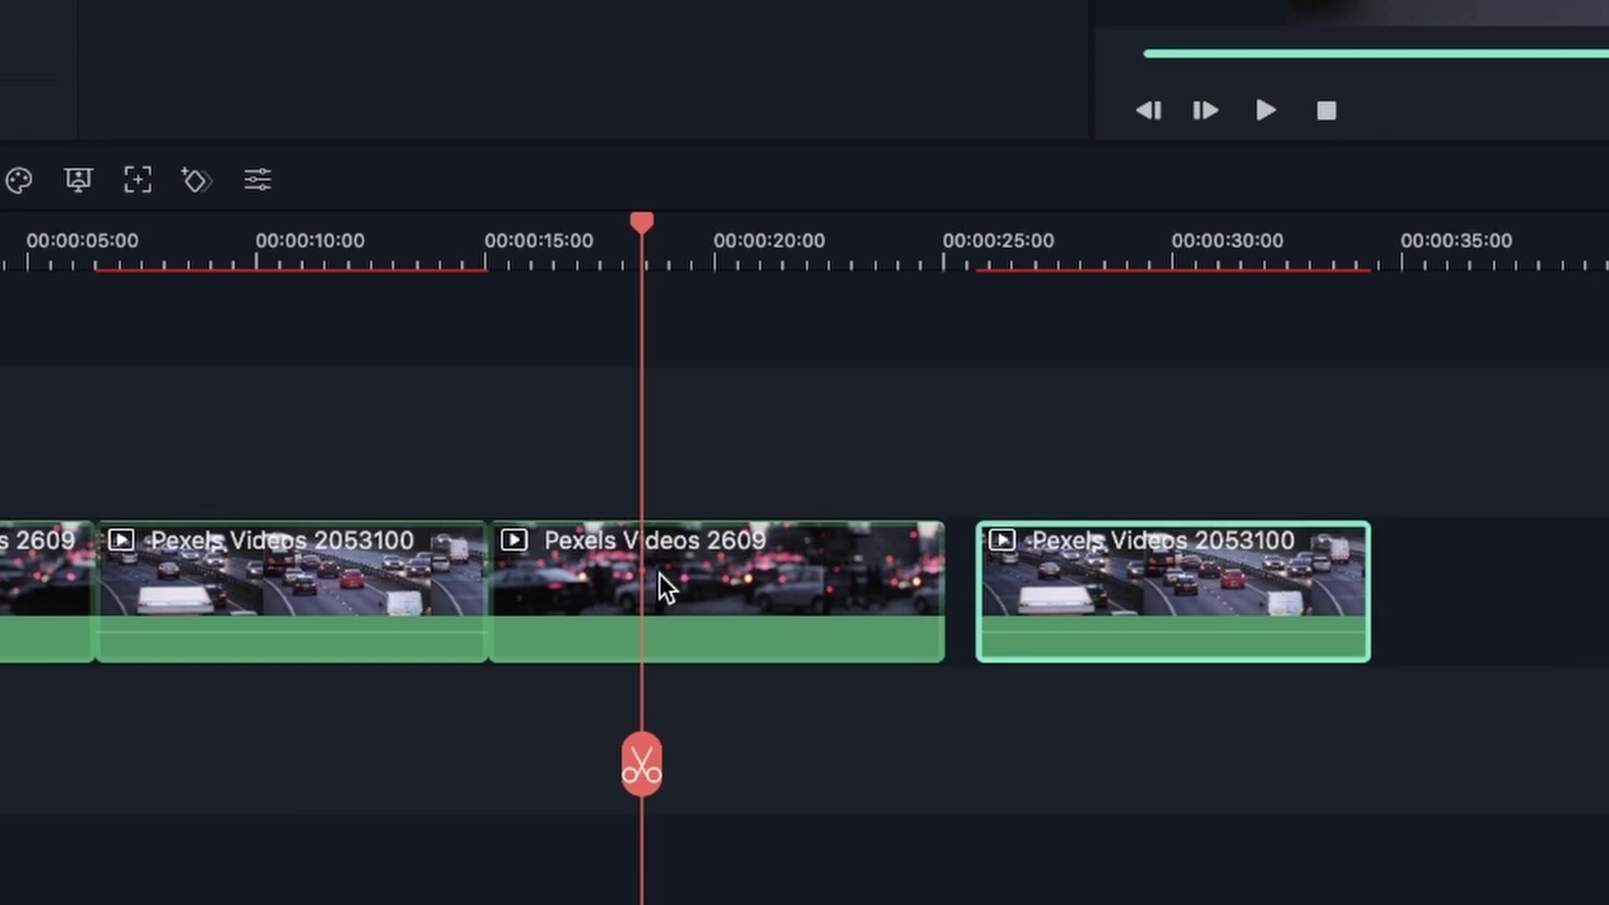
{"action": "key", "text": "ctrl+v"}
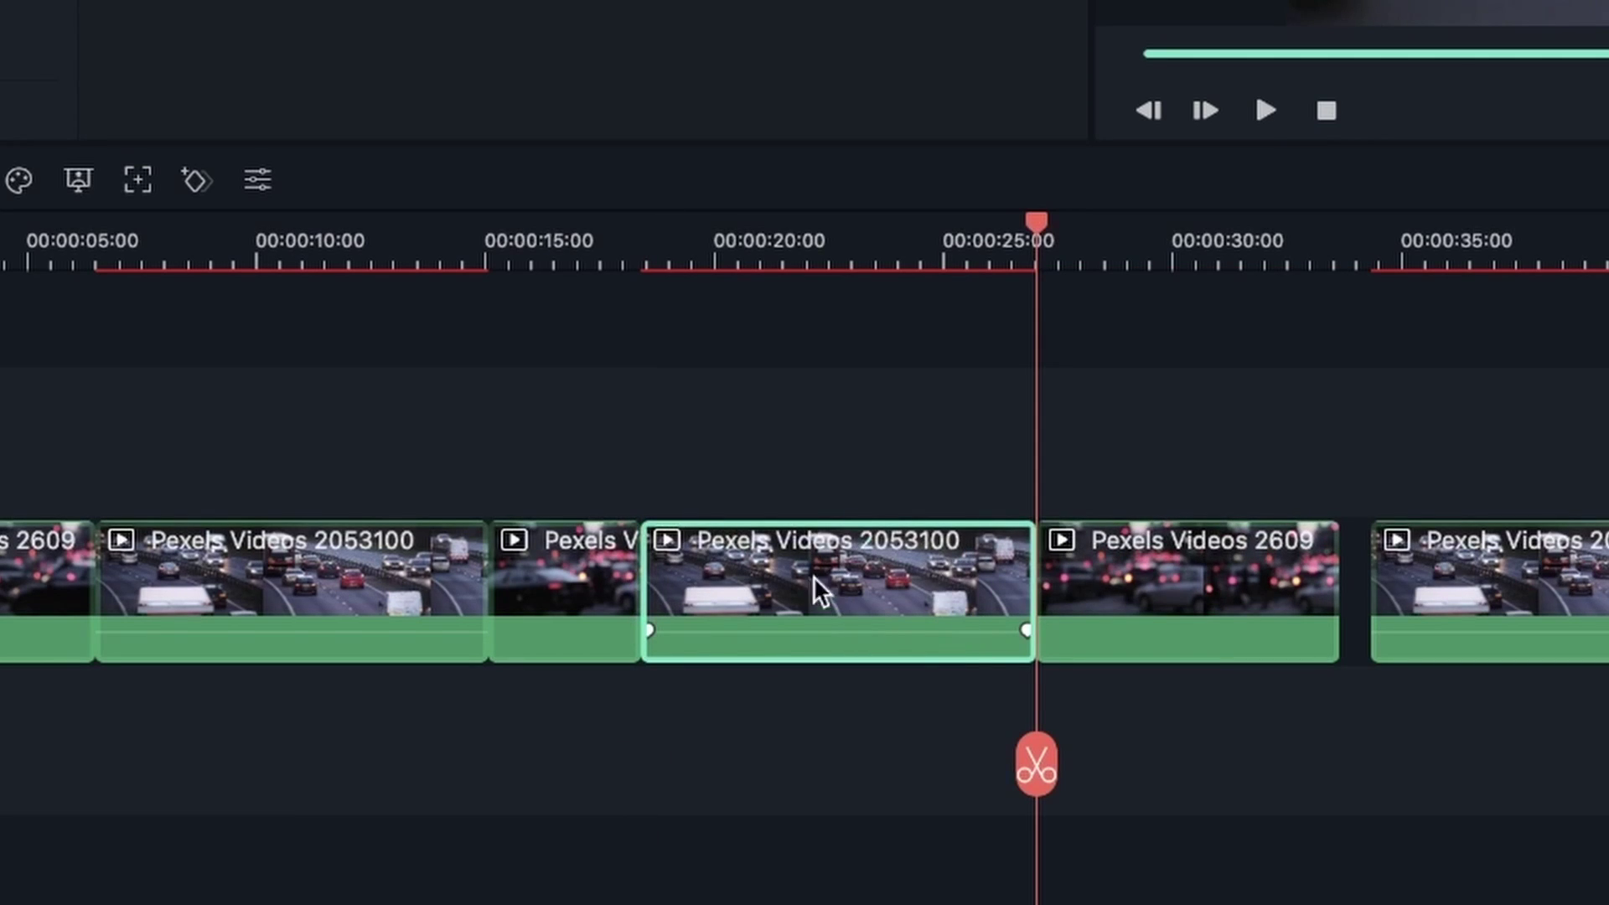
Step: Move the two Pexels Videos 2609 pieces on either side of the inserted clip straight up to video track 2
{"action": "left_click", "coordinate": [1192, 635]}
{"action": "left_click", "coordinate": [557, 622]}
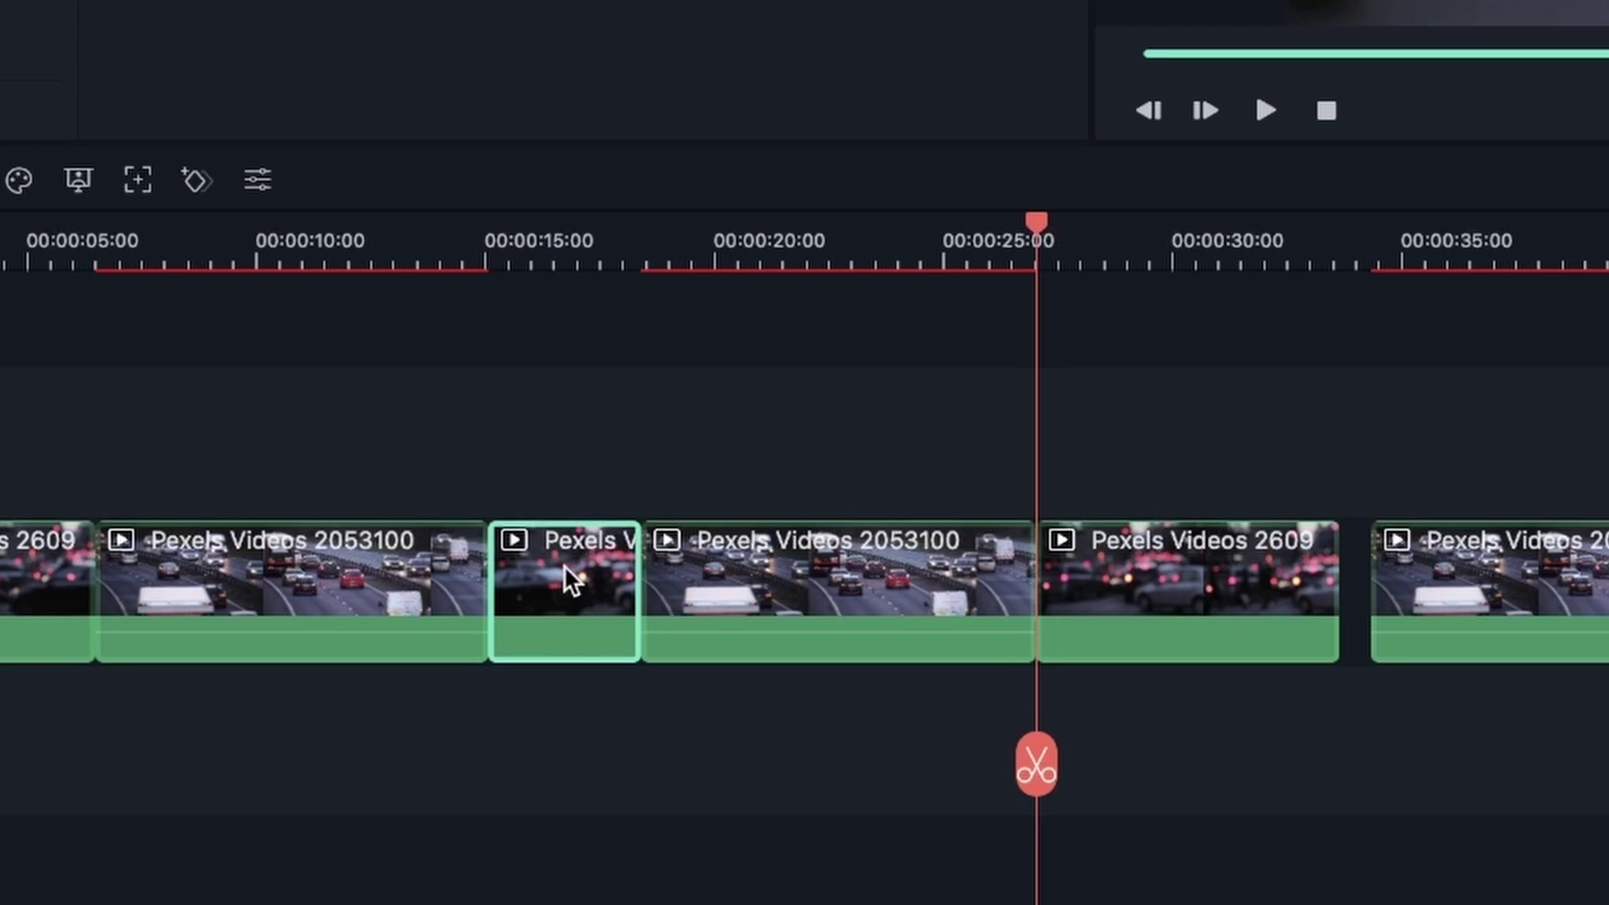
{"action": "left_click_drag", "start_coordinate": [573, 579], "coordinate": [573, 429]}
{"action": "left_click_drag", "start_coordinate": [1173, 586], "coordinate": [1142, 438]}
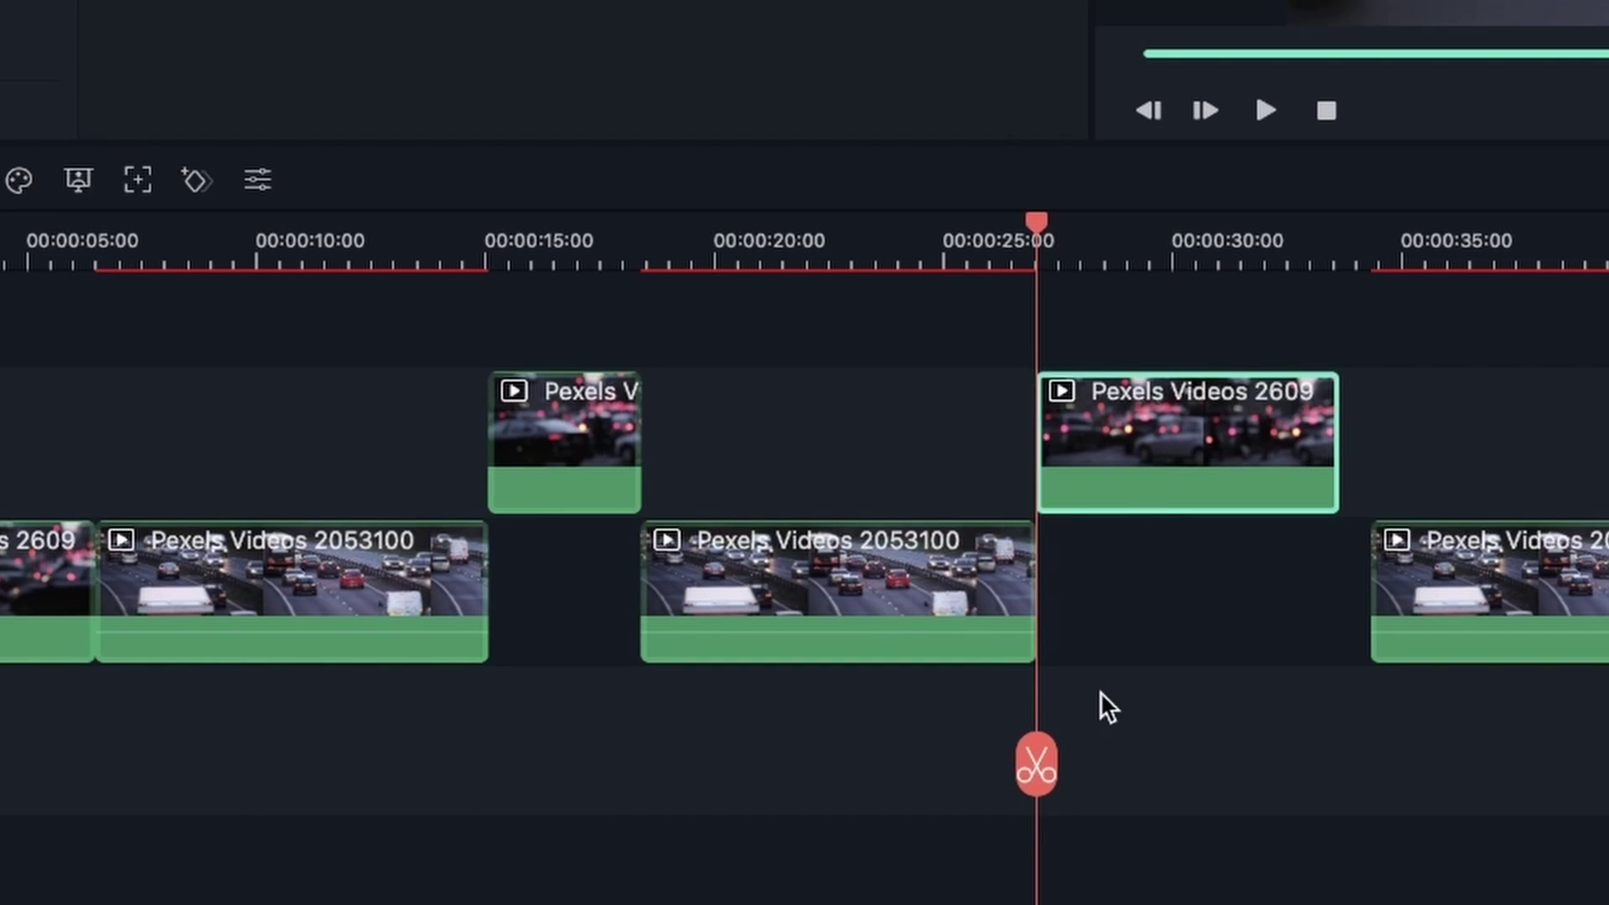
Step: Delete all clips from both video tracks to empty the timeline
{"action": "key", "text": "super+a"}
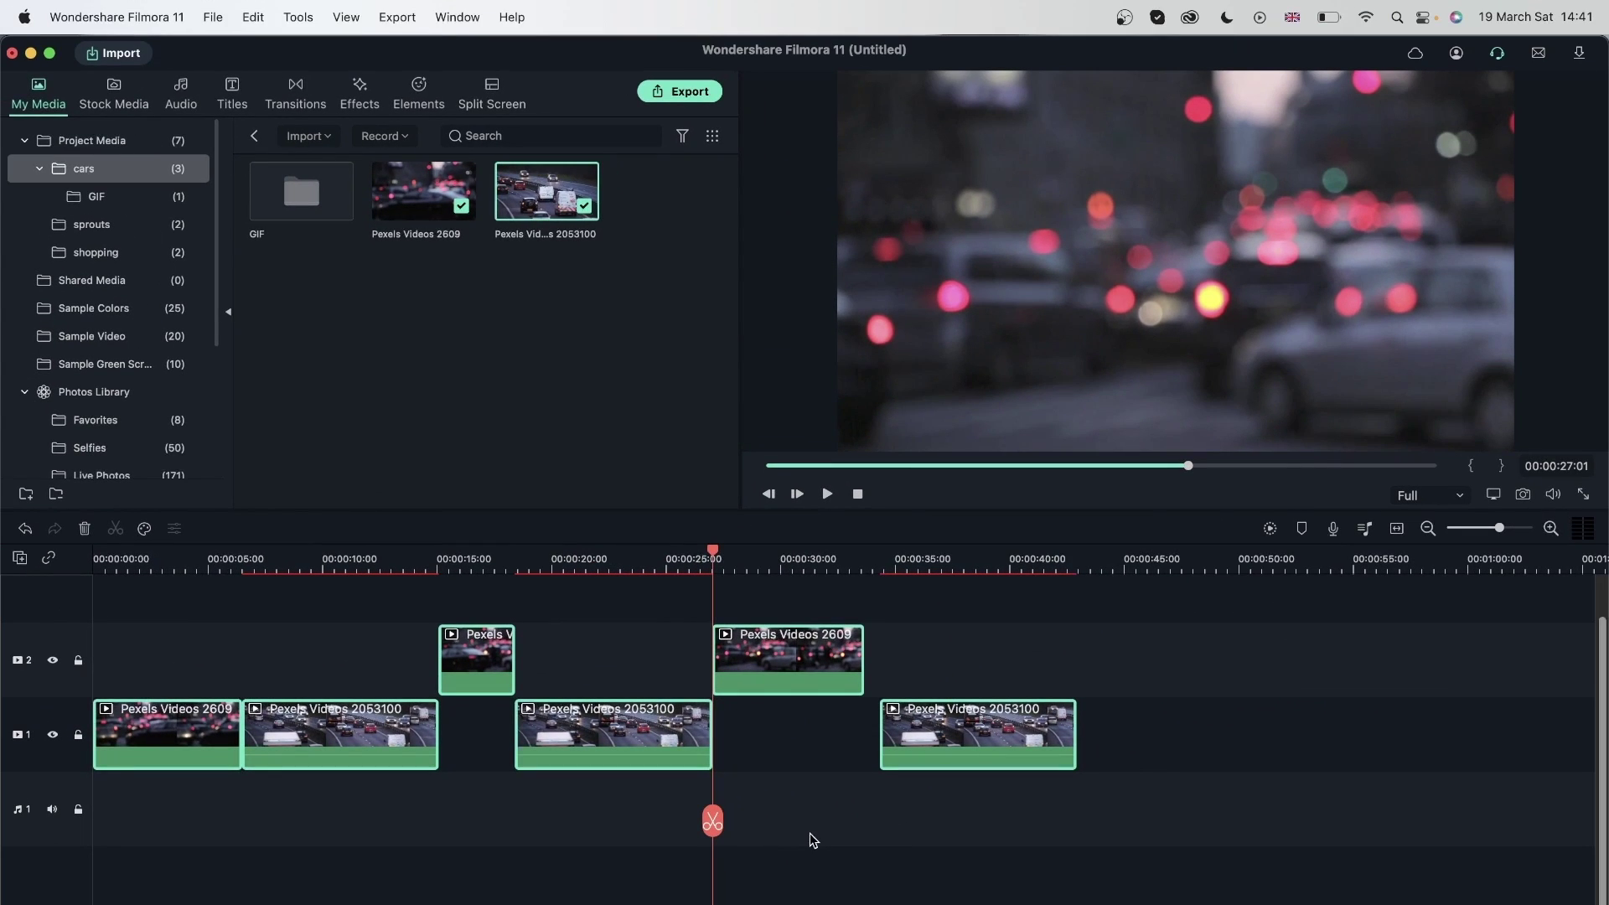
{"action": "key", "text": "Delete"}
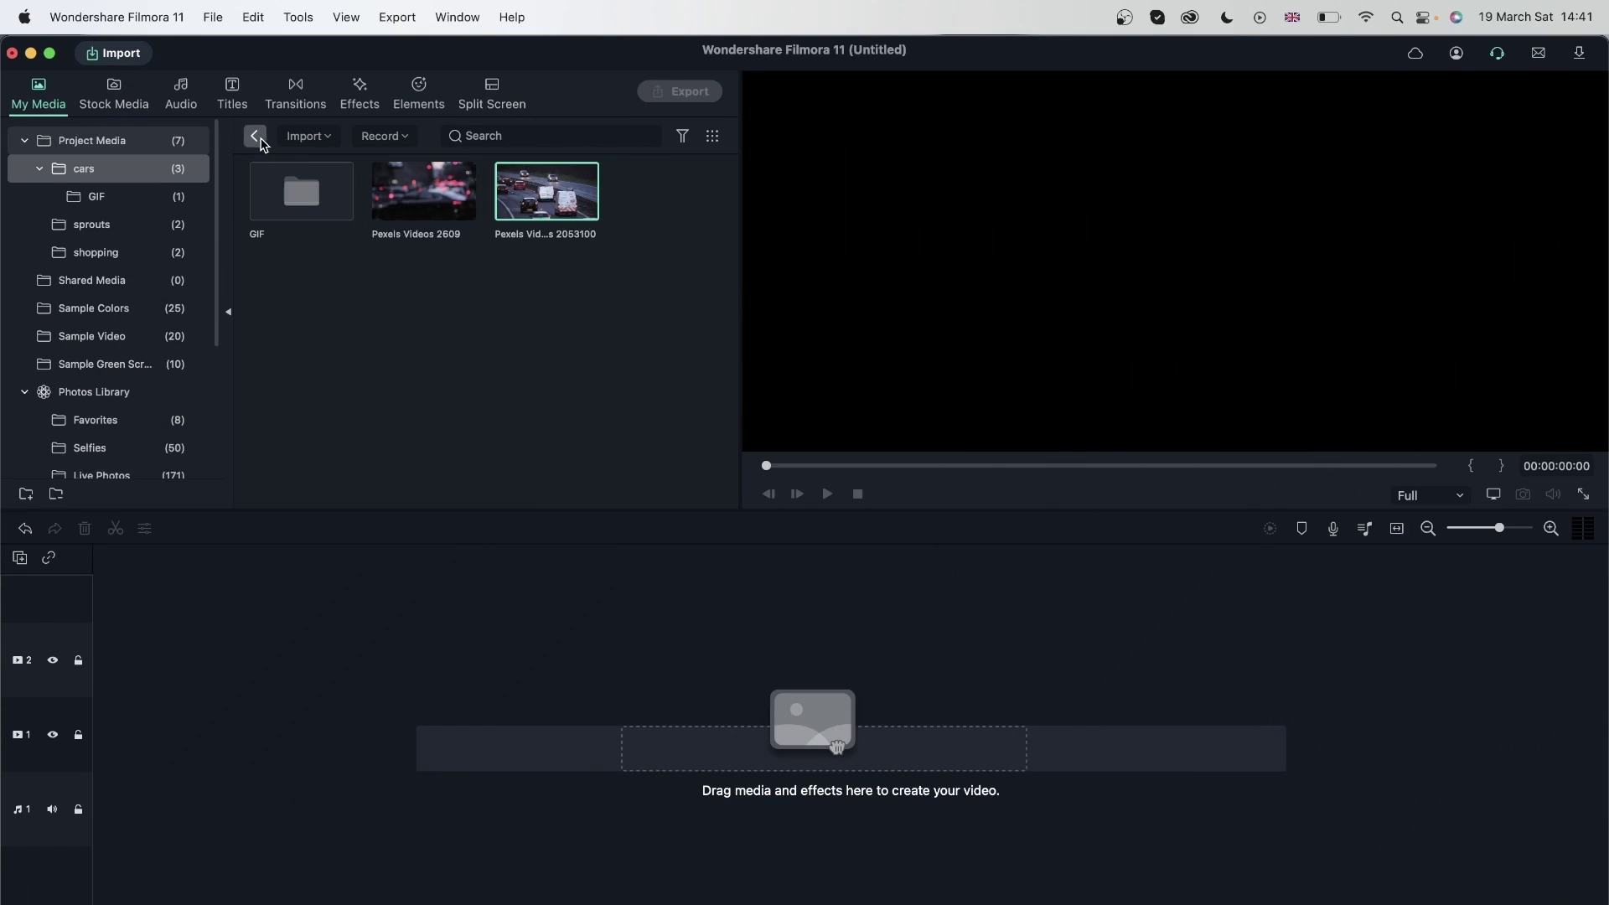
Step: Add both videos from the sprouts folder end to end on video track 1, keeping the 1920X1080 25.00fps project settings
{"action": "left_click", "coordinate": [260, 144]}
{"action": "double_click", "coordinate": [421, 211]}
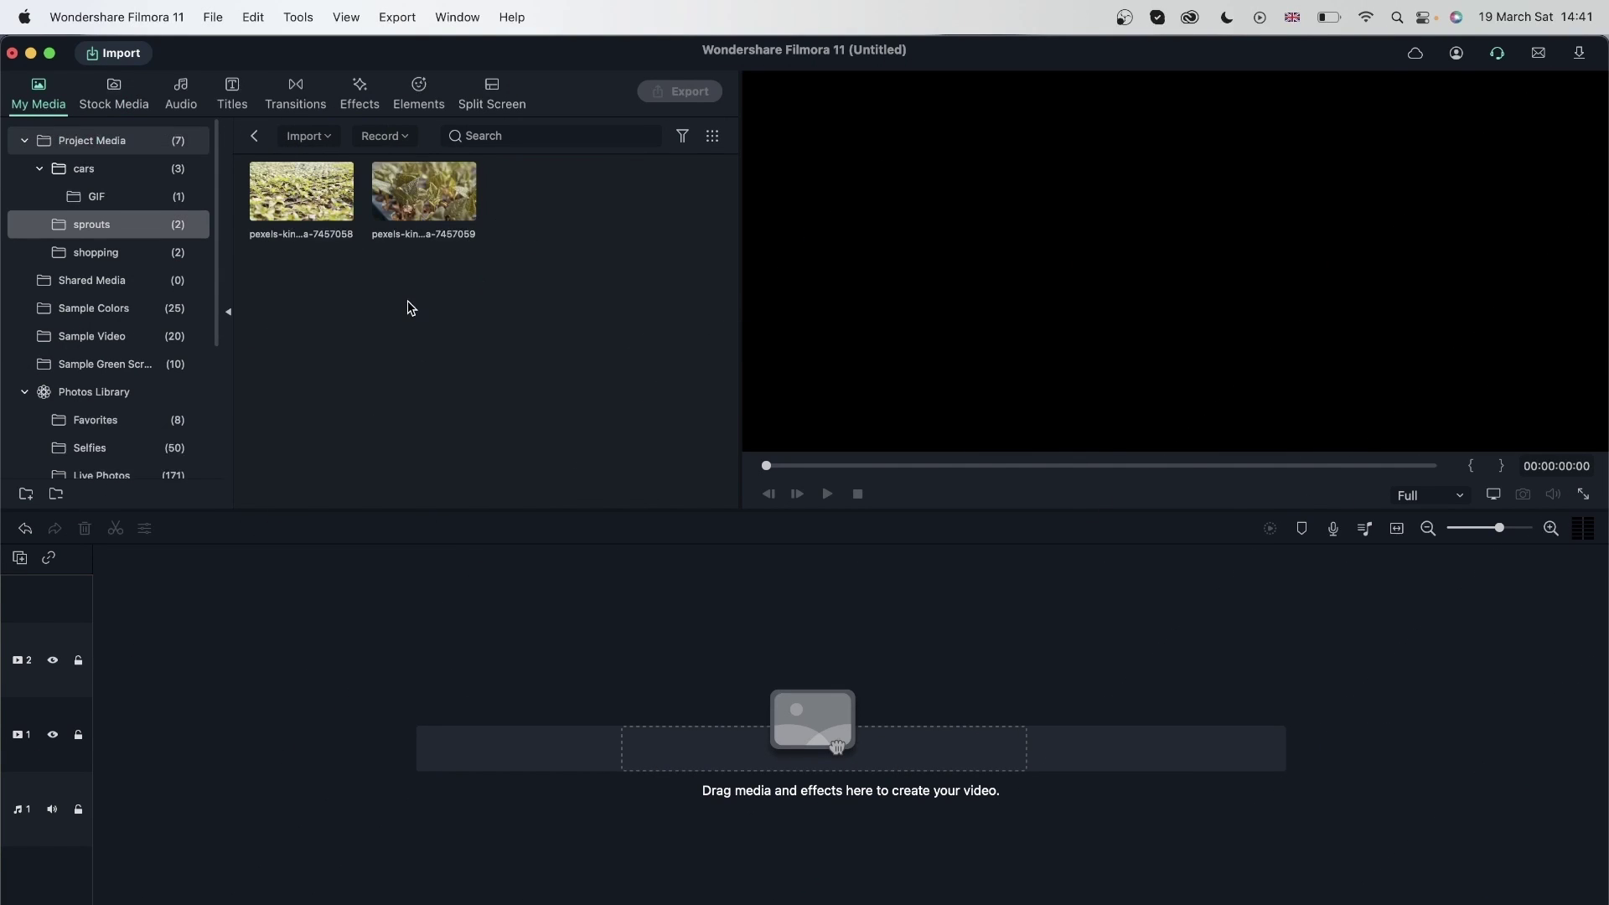
{"action": "left_click_drag", "start_coordinate": [295, 209], "coordinate": [98, 716]}
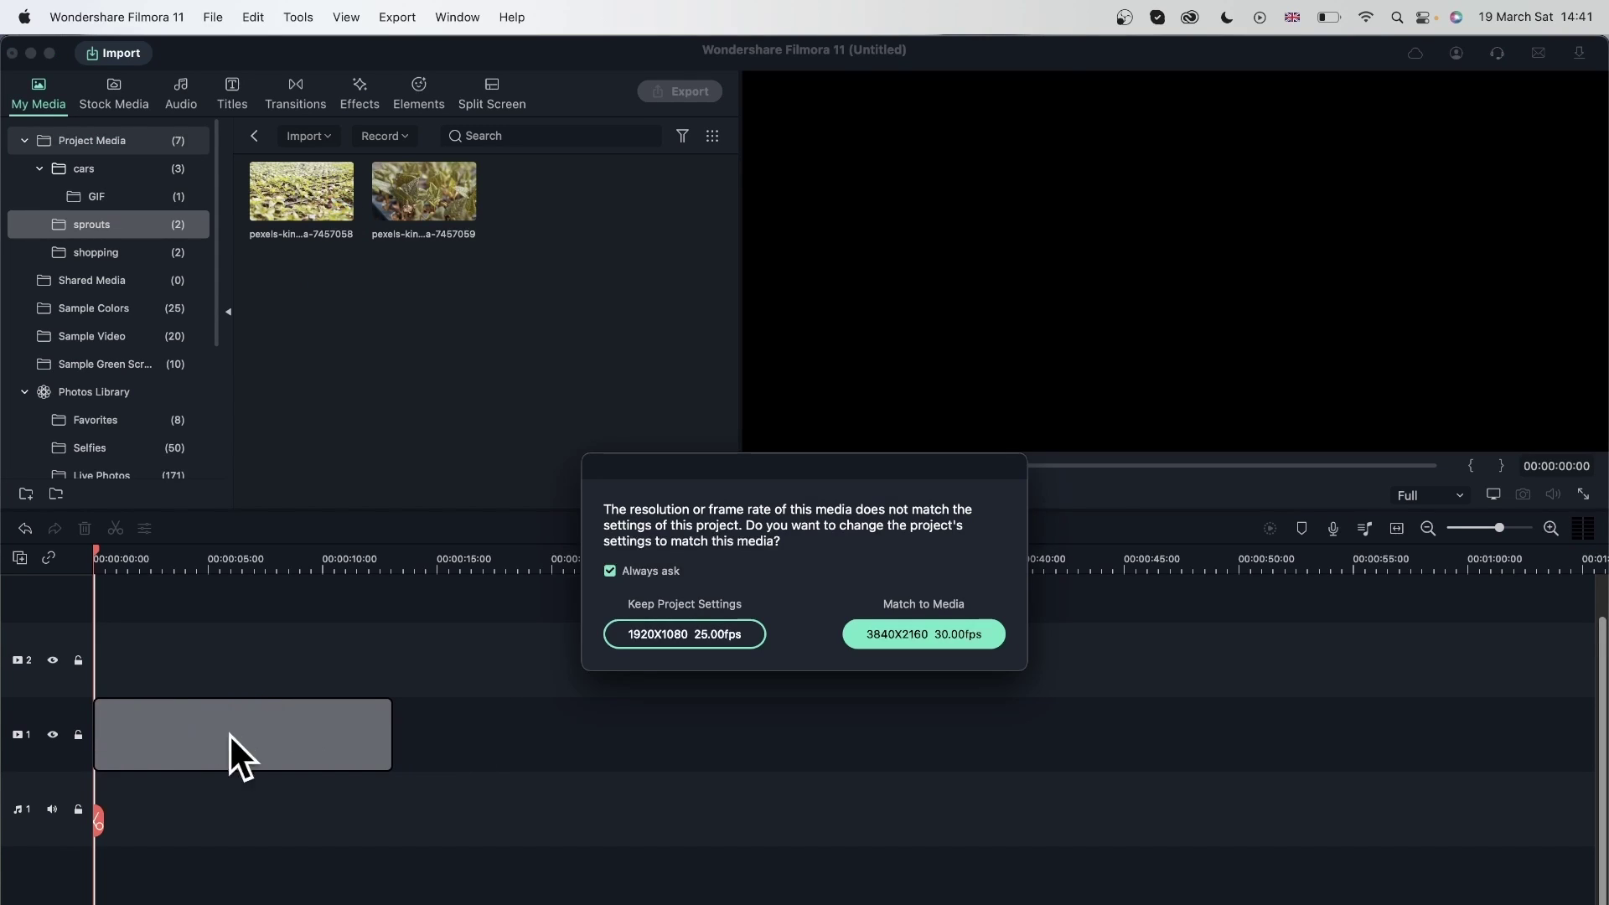
{"action": "left_click", "coordinate": [685, 639]}
{"action": "left_click", "coordinate": [468, 205]}
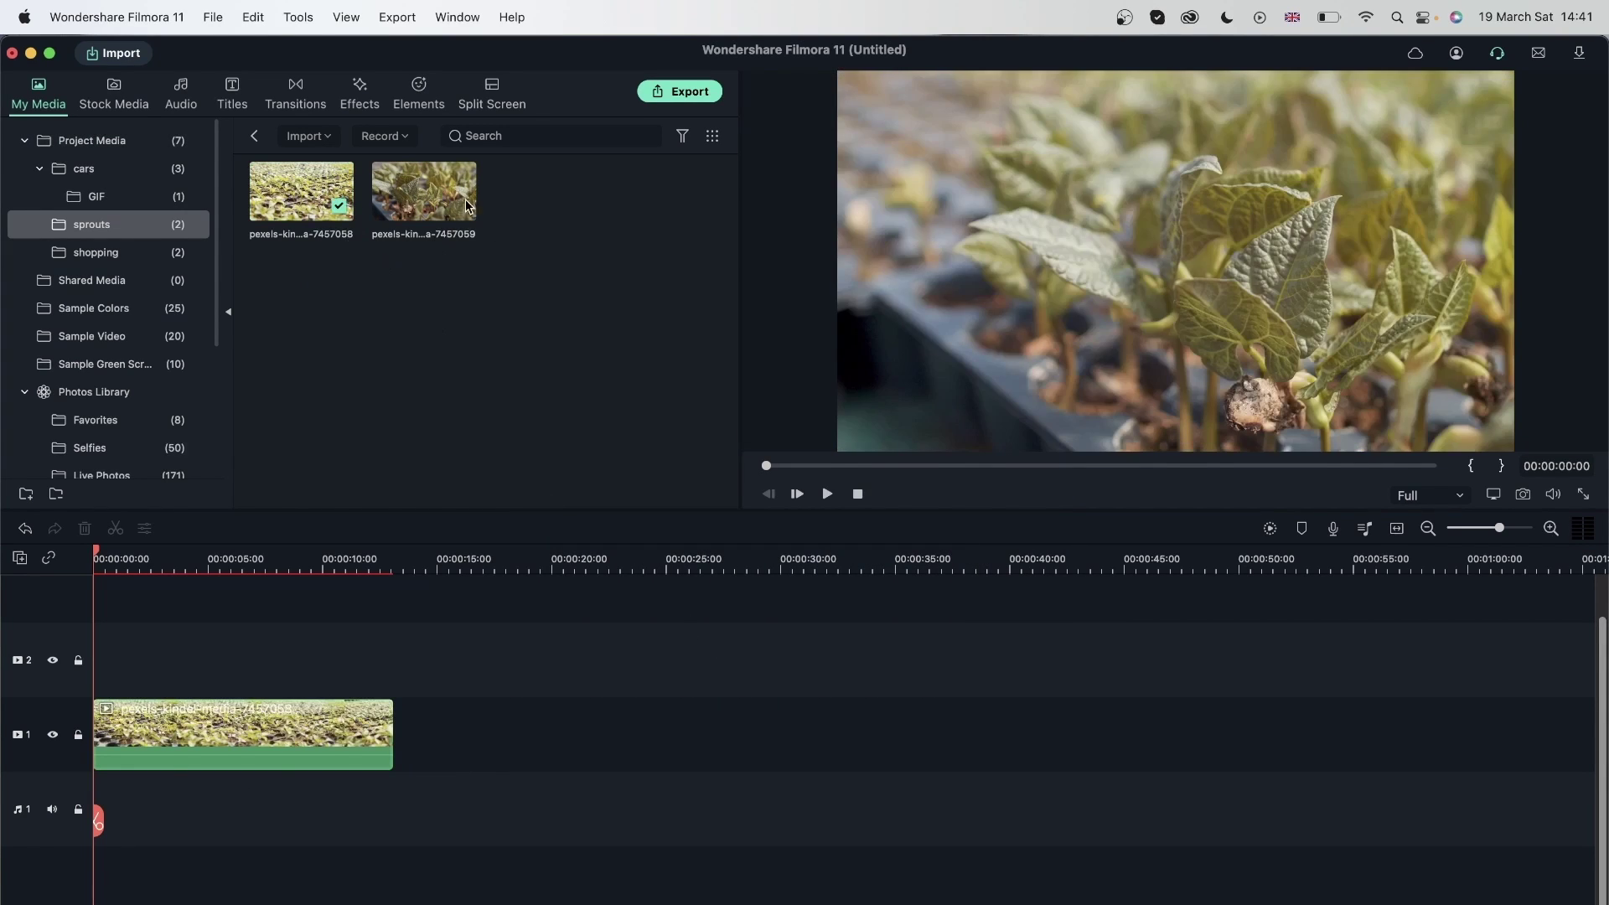
{"action": "left_click", "coordinate": [388, 563]}
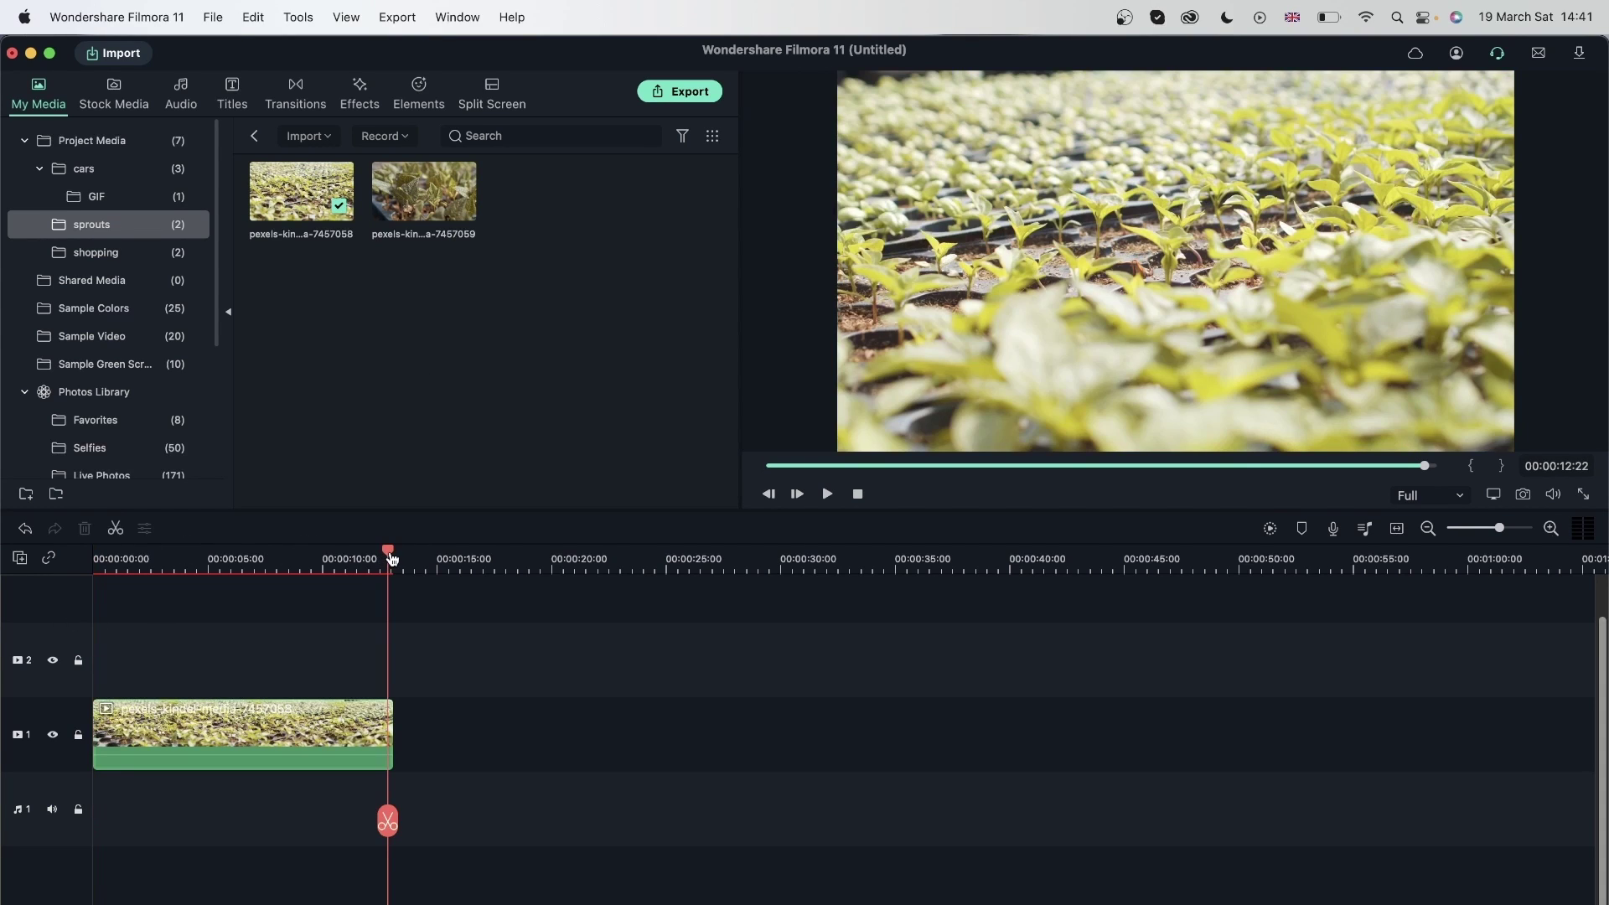
{"action": "left_click_drag", "start_coordinate": [462, 206], "coordinate": [740, 566]}
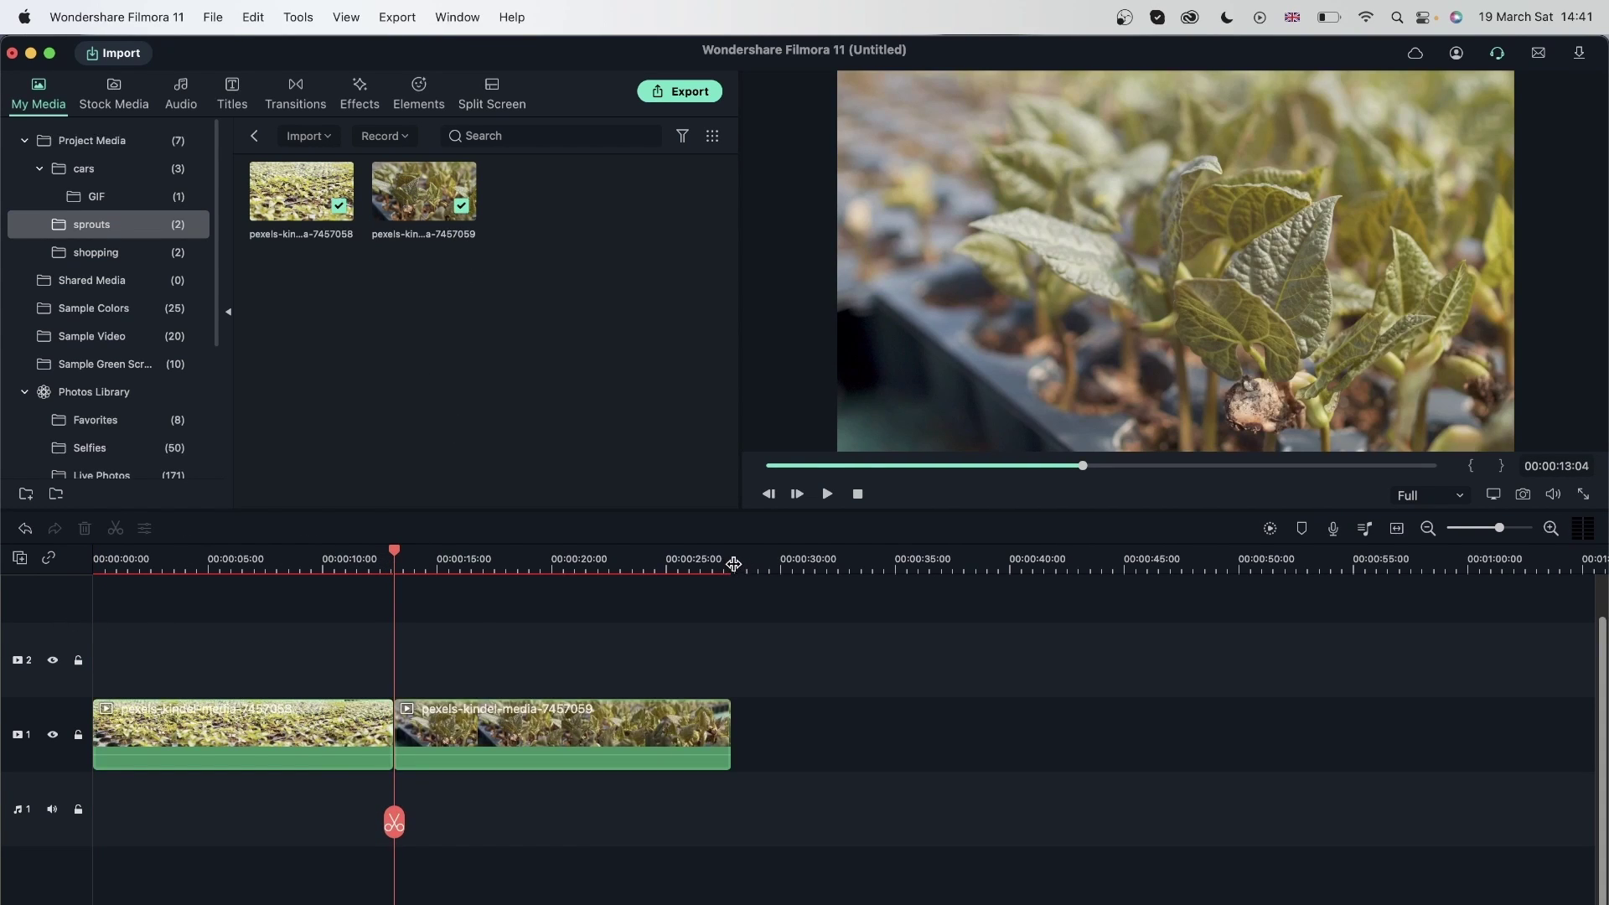
Step: Add both images from the shopping folder to the end of video track 1, starting at 00:00:27:24
{"action": "left_click", "coordinate": [733, 564]}
{"action": "left_click", "coordinate": [254, 136]}
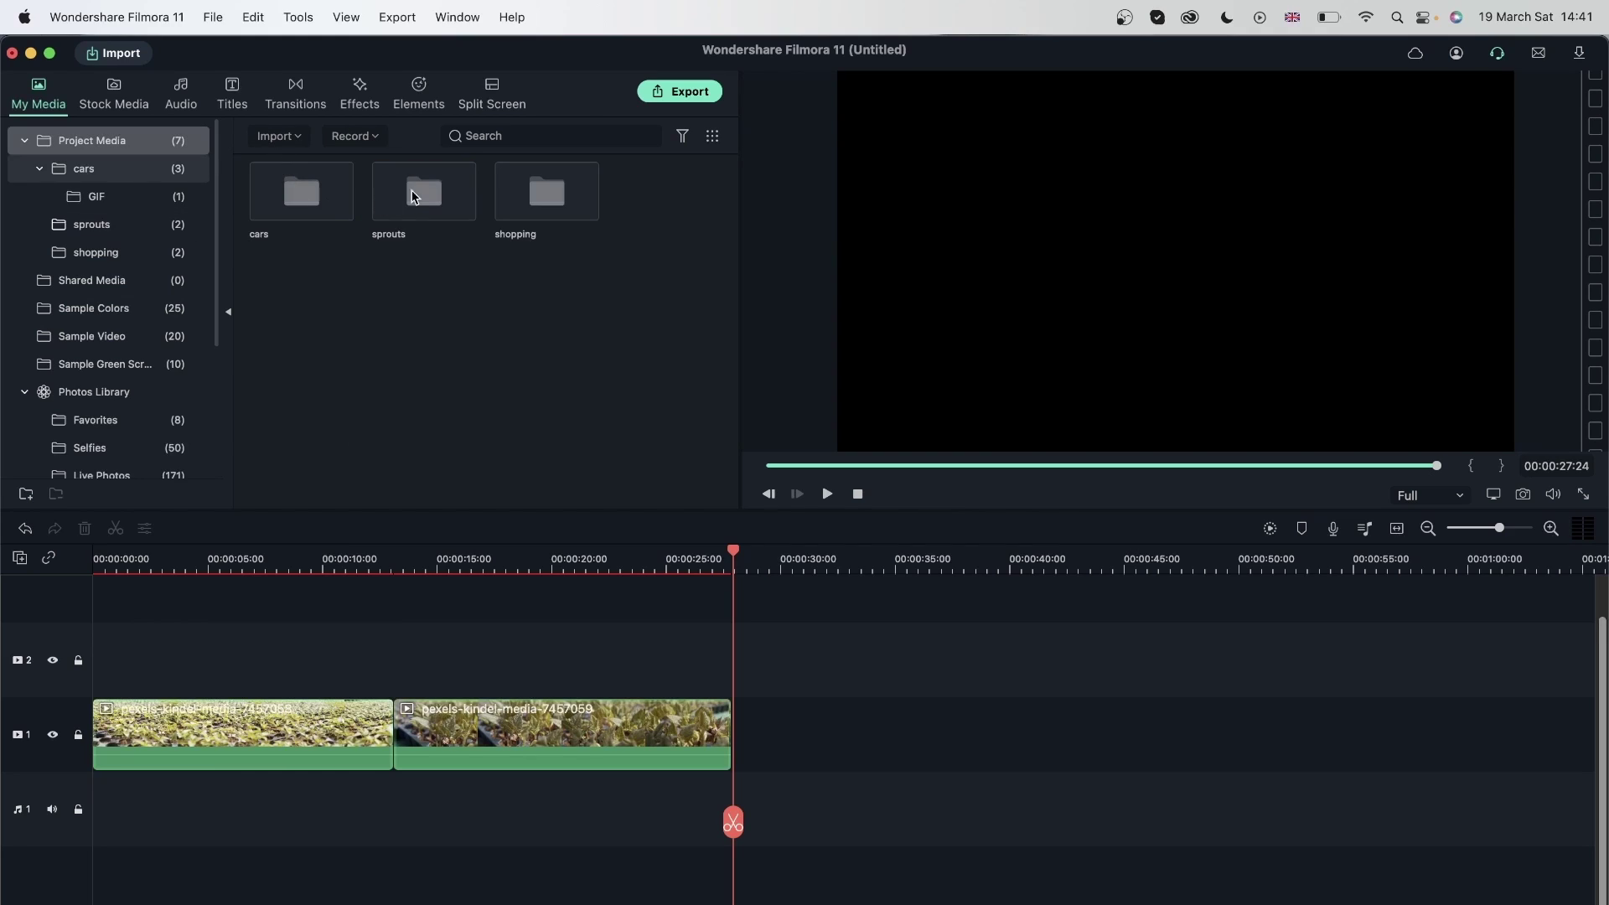
{"action": "double_click", "coordinate": [540, 206]}
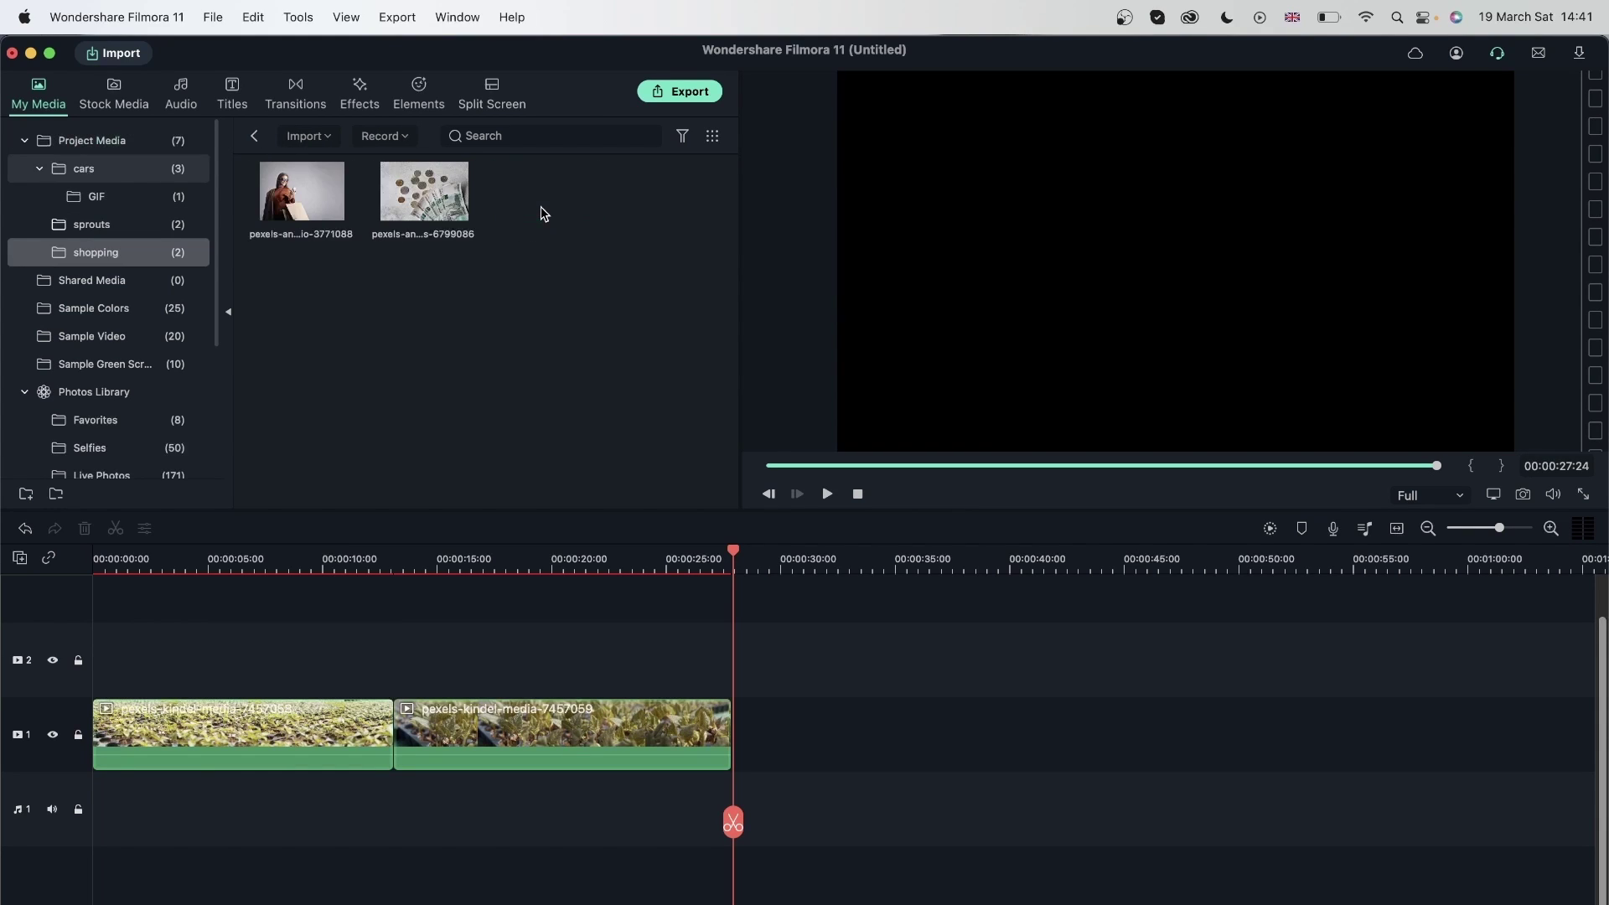
{"action": "left_click", "coordinate": [335, 209]}
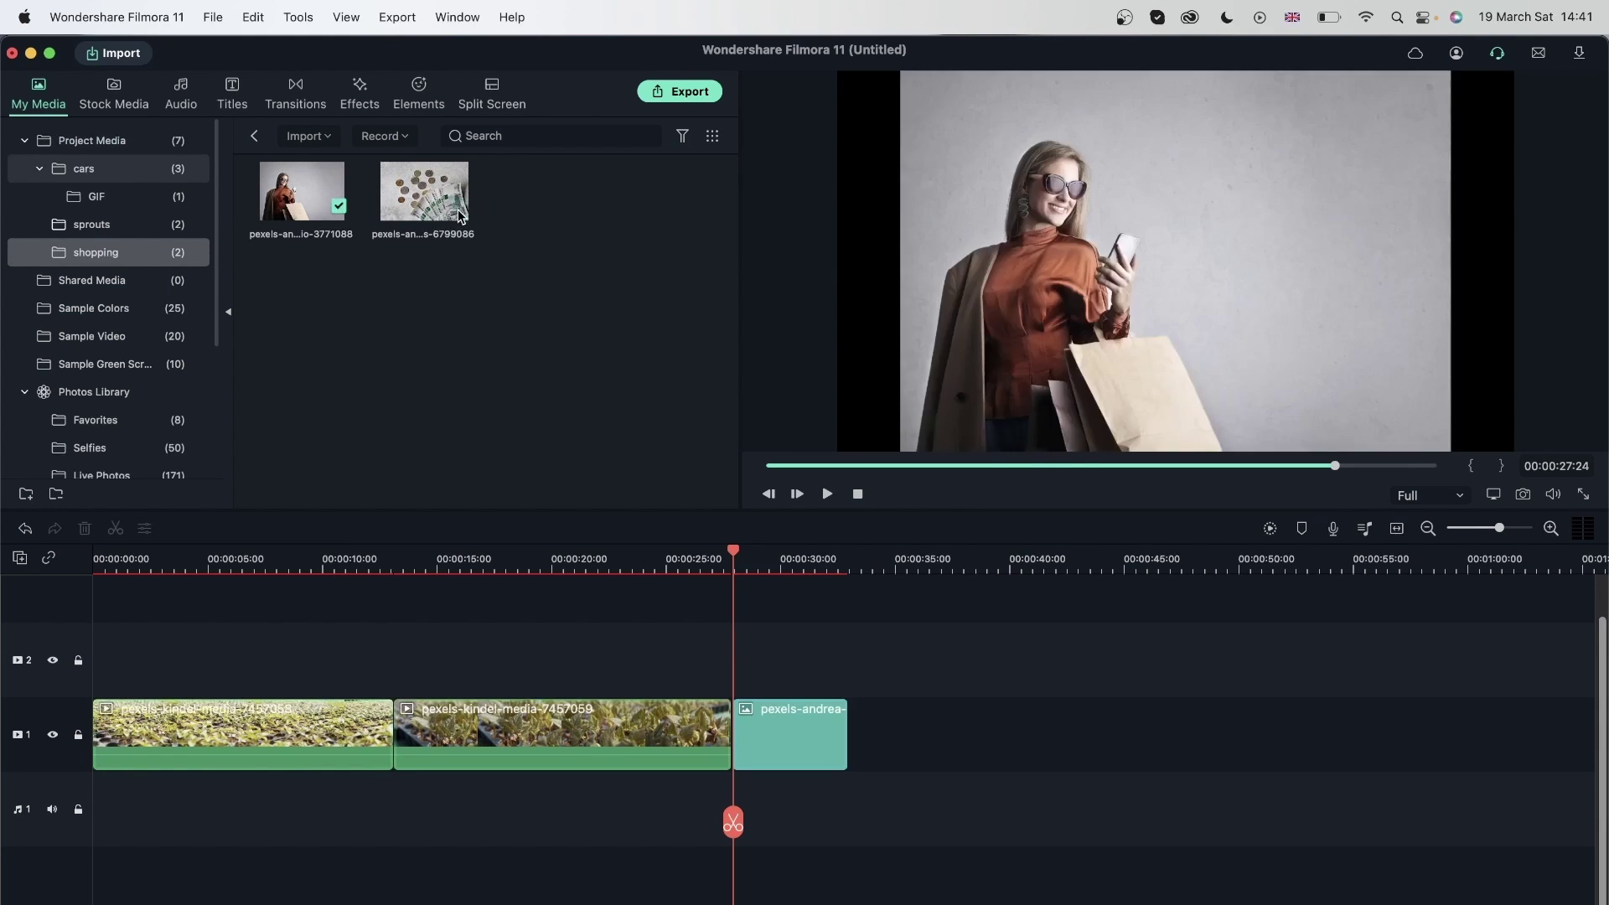
{"action": "left_click", "coordinate": [448, 221]}
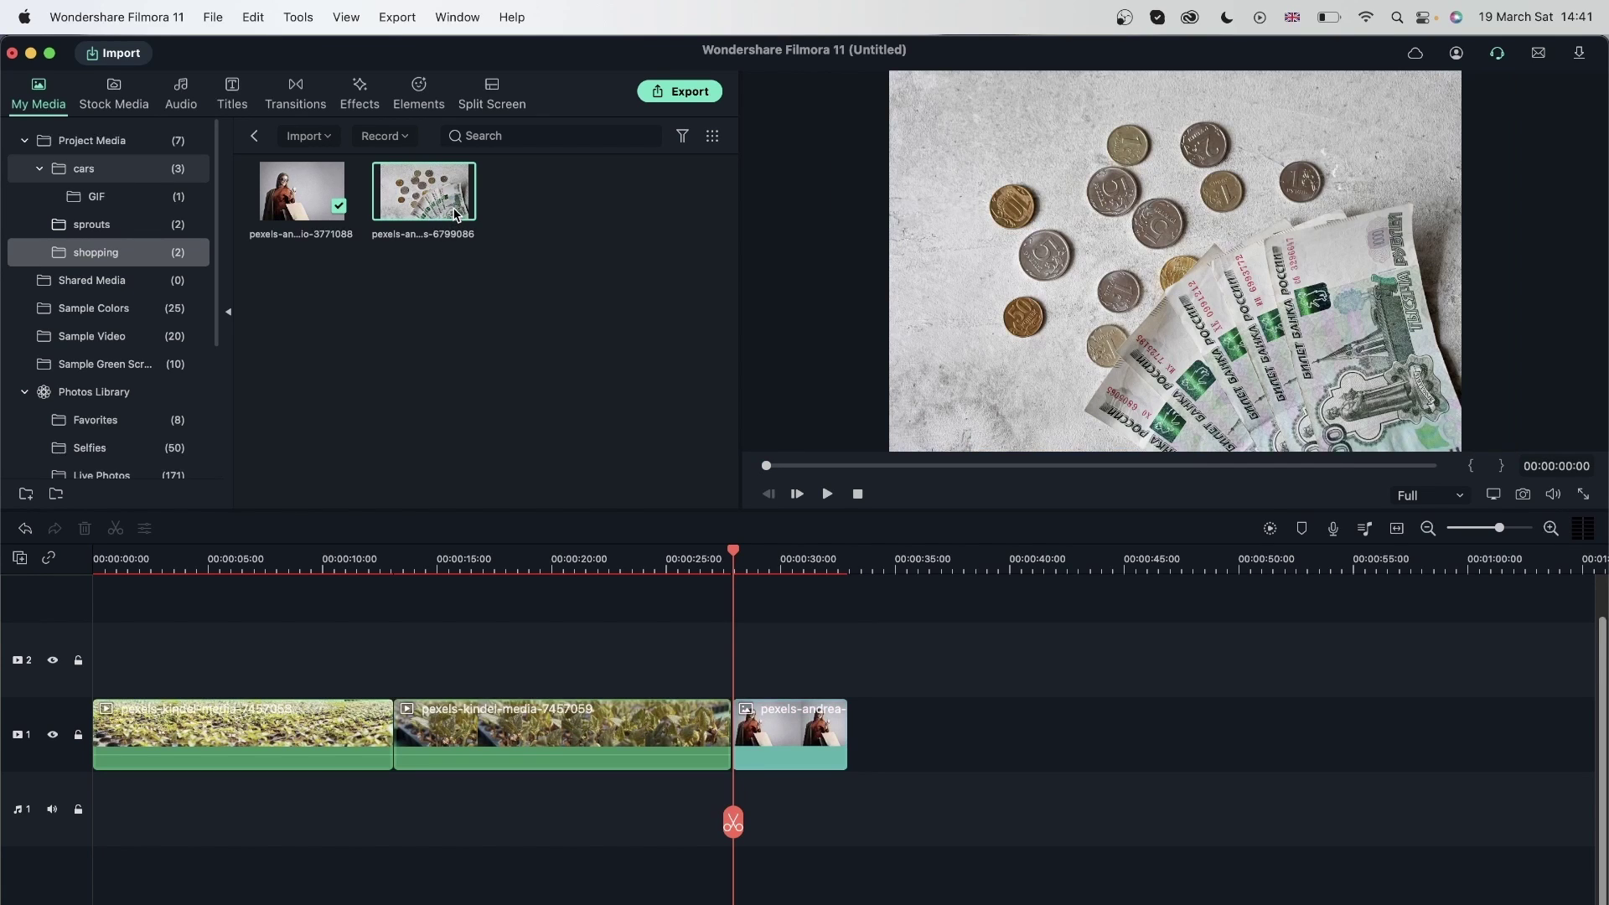
{"action": "left_click_drag", "start_coordinate": [439, 199], "coordinate": [841, 704]}
Step: Preview the opening of the timeline and split the first sprouts clip at 00:00:03:21
{"action": "left_click_drag", "start_coordinate": [797, 595], "coordinate": [77, 679]}
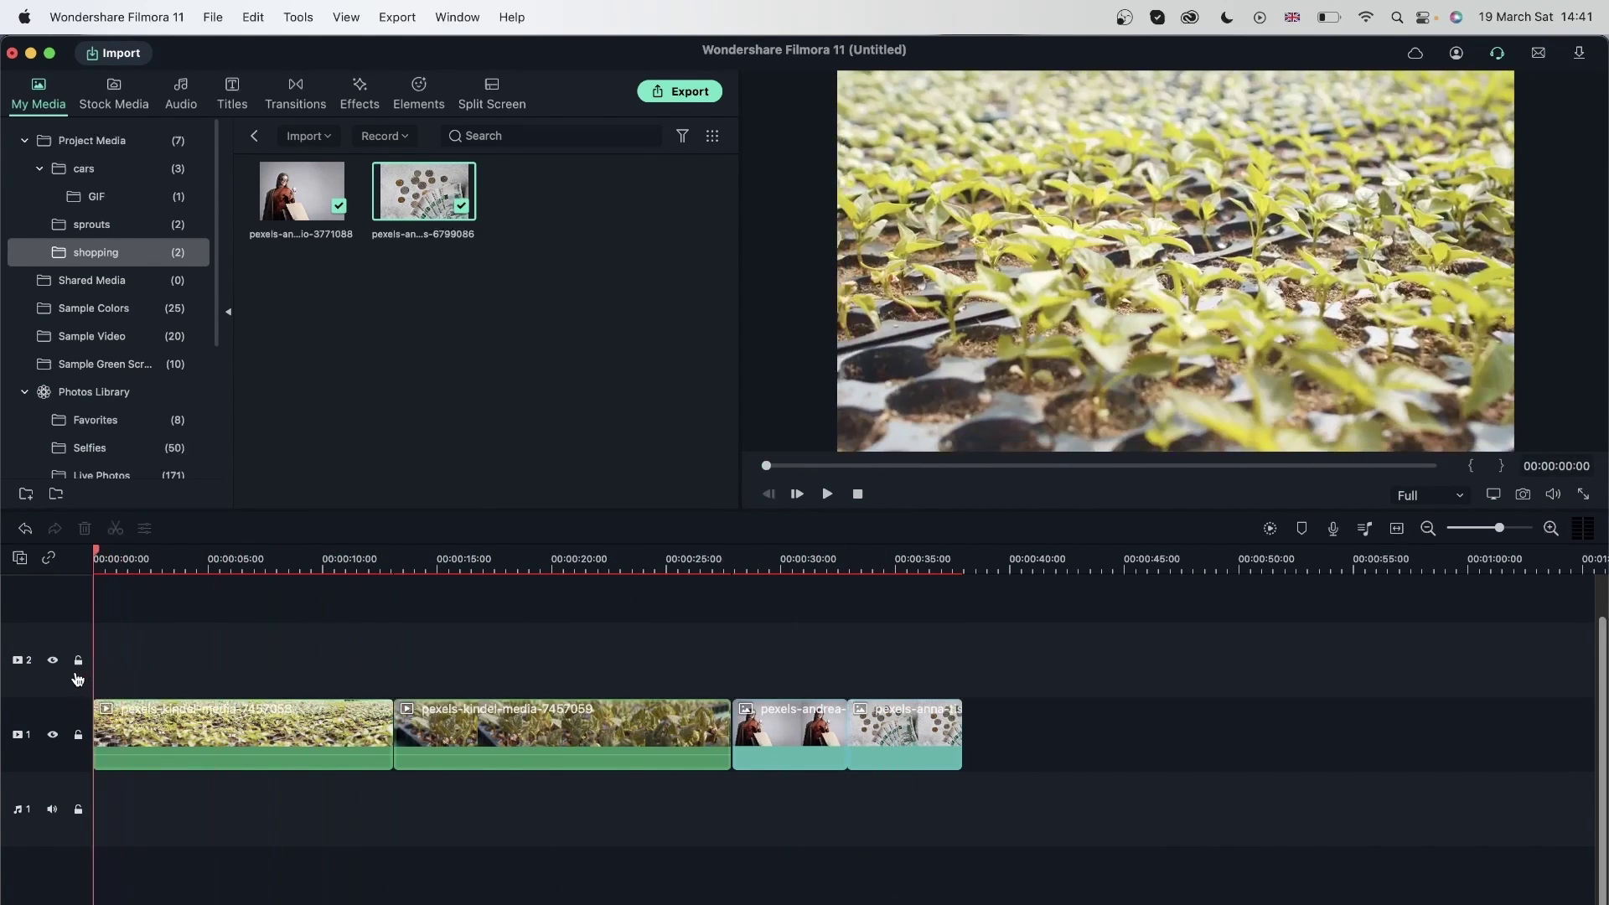
{"action": "key", "text": "space"}
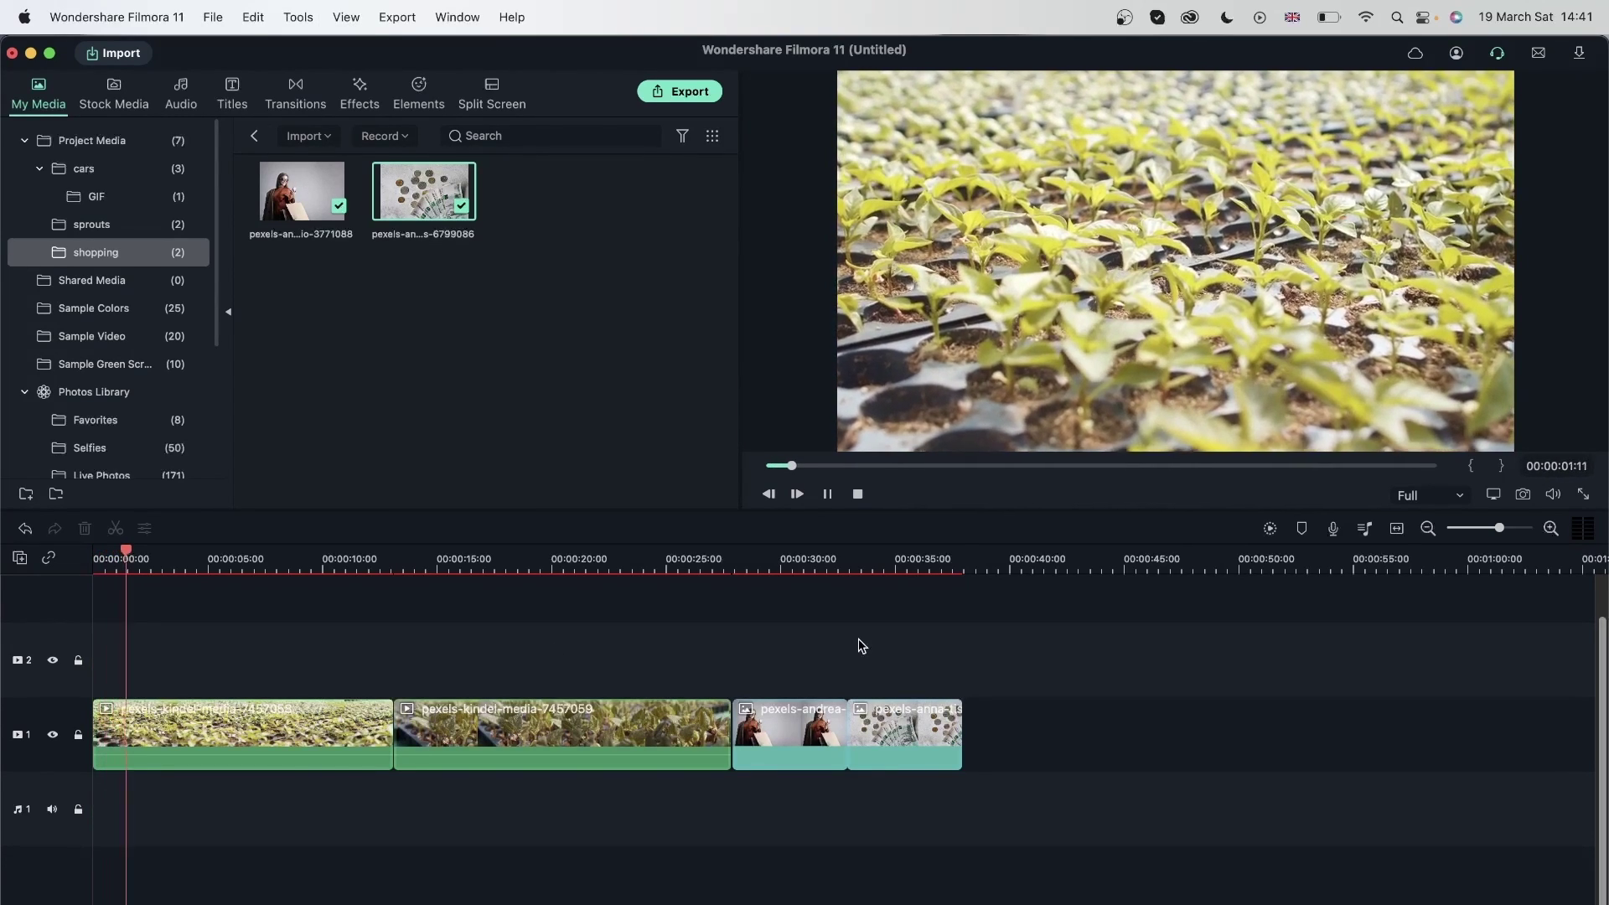
{"action": "left_click", "coordinate": [141, 553]}
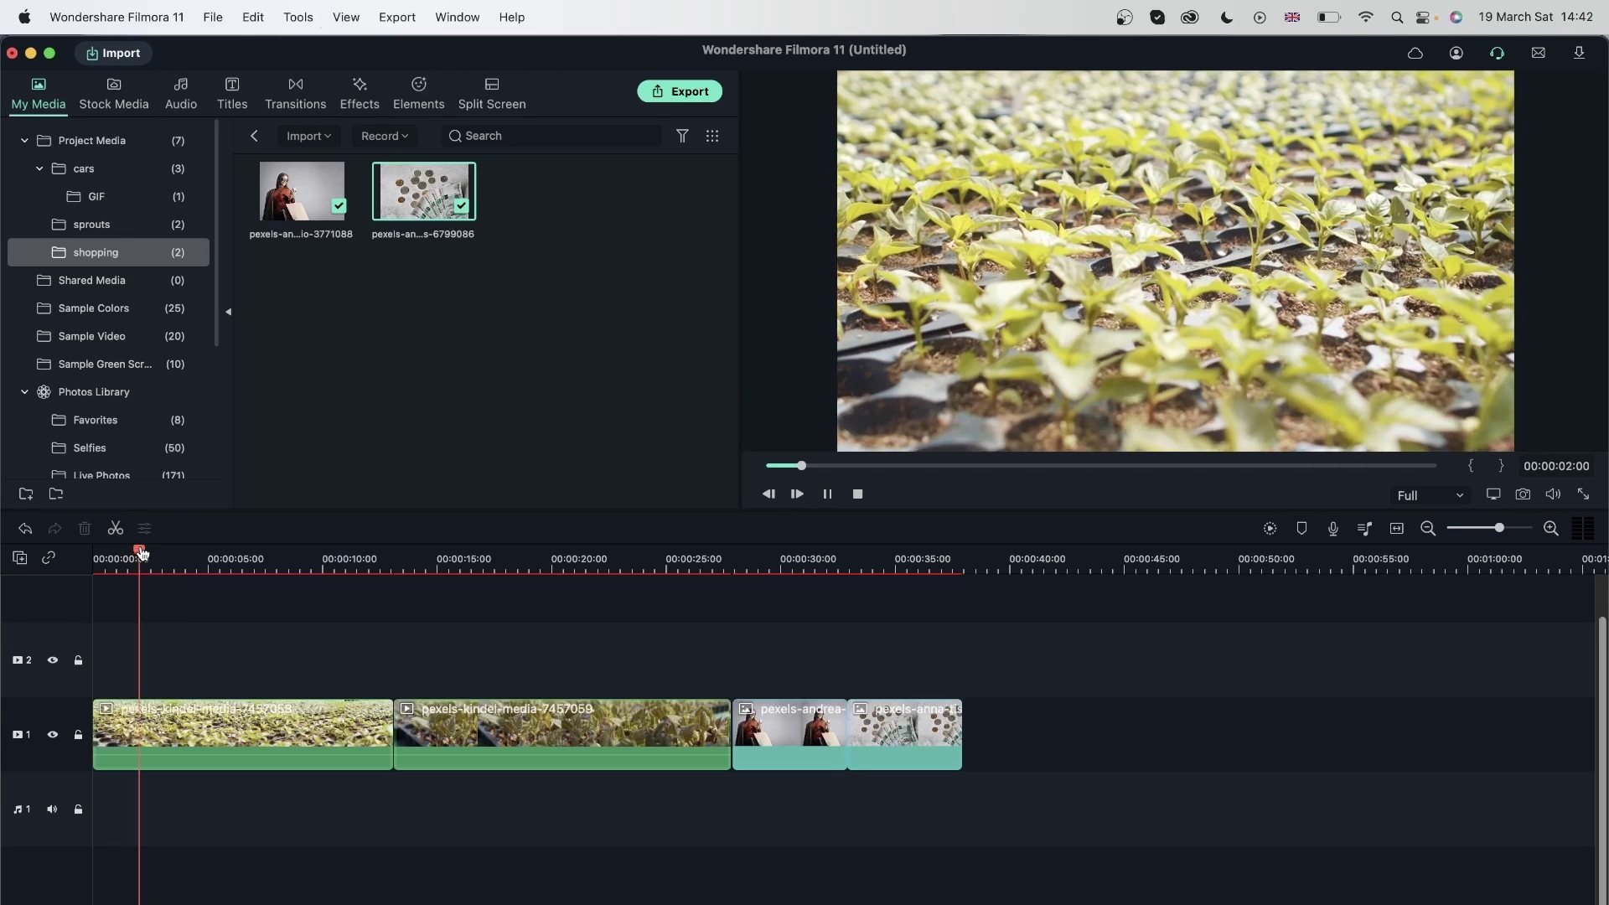
{"action": "key", "text": "space"}
{"action": "left_click", "coordinate": [181, 563]}
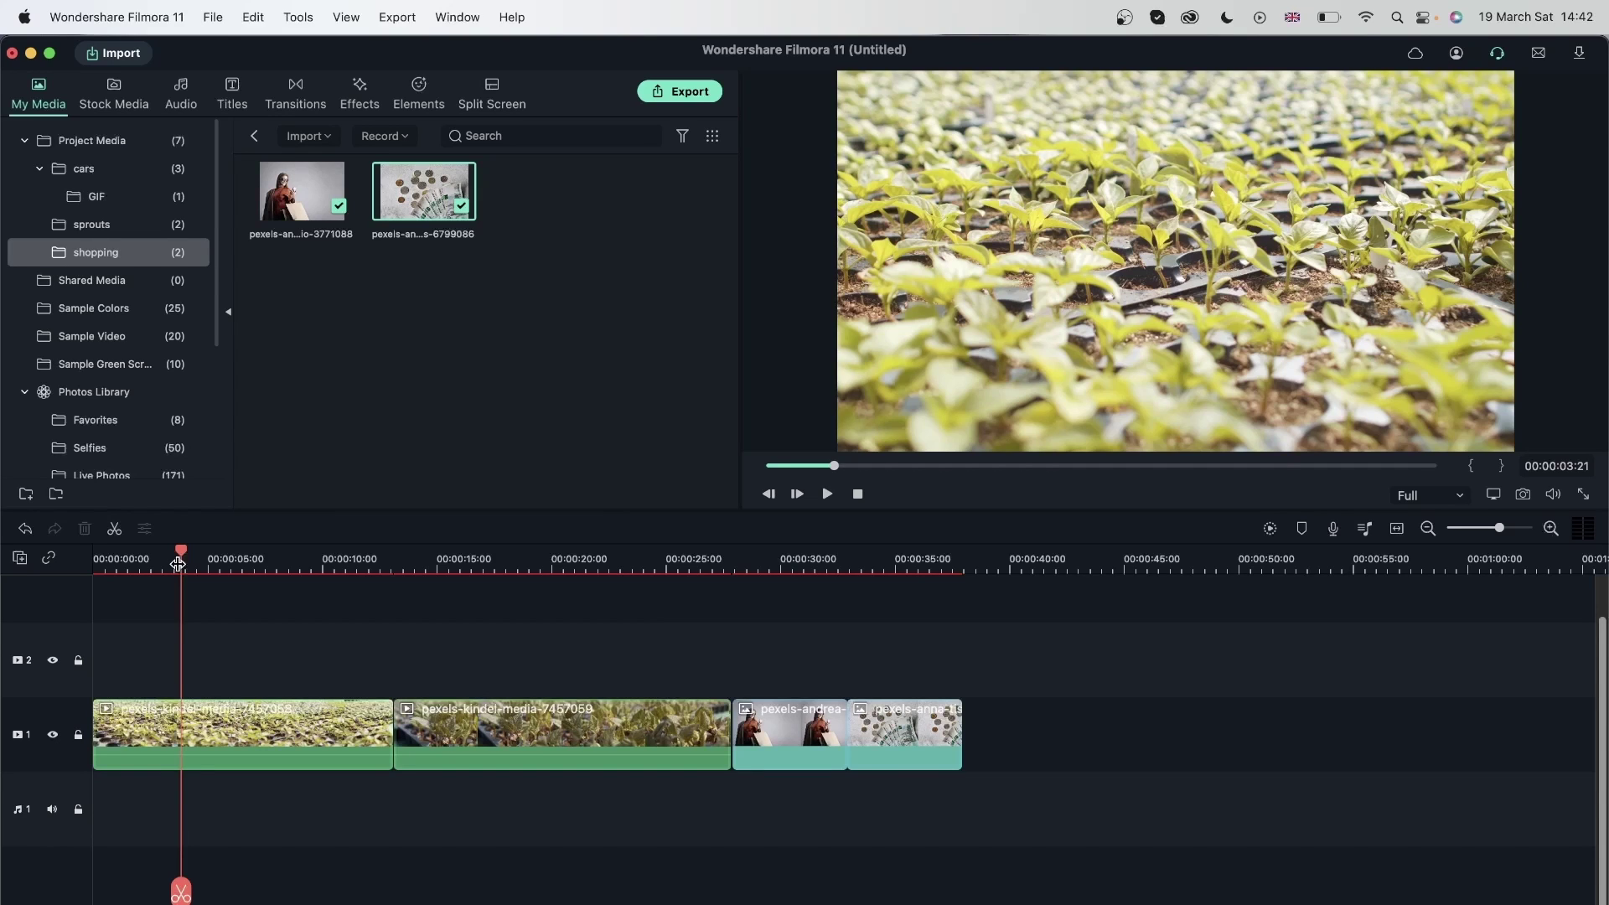
{"action": "key", "text": "super+b"}
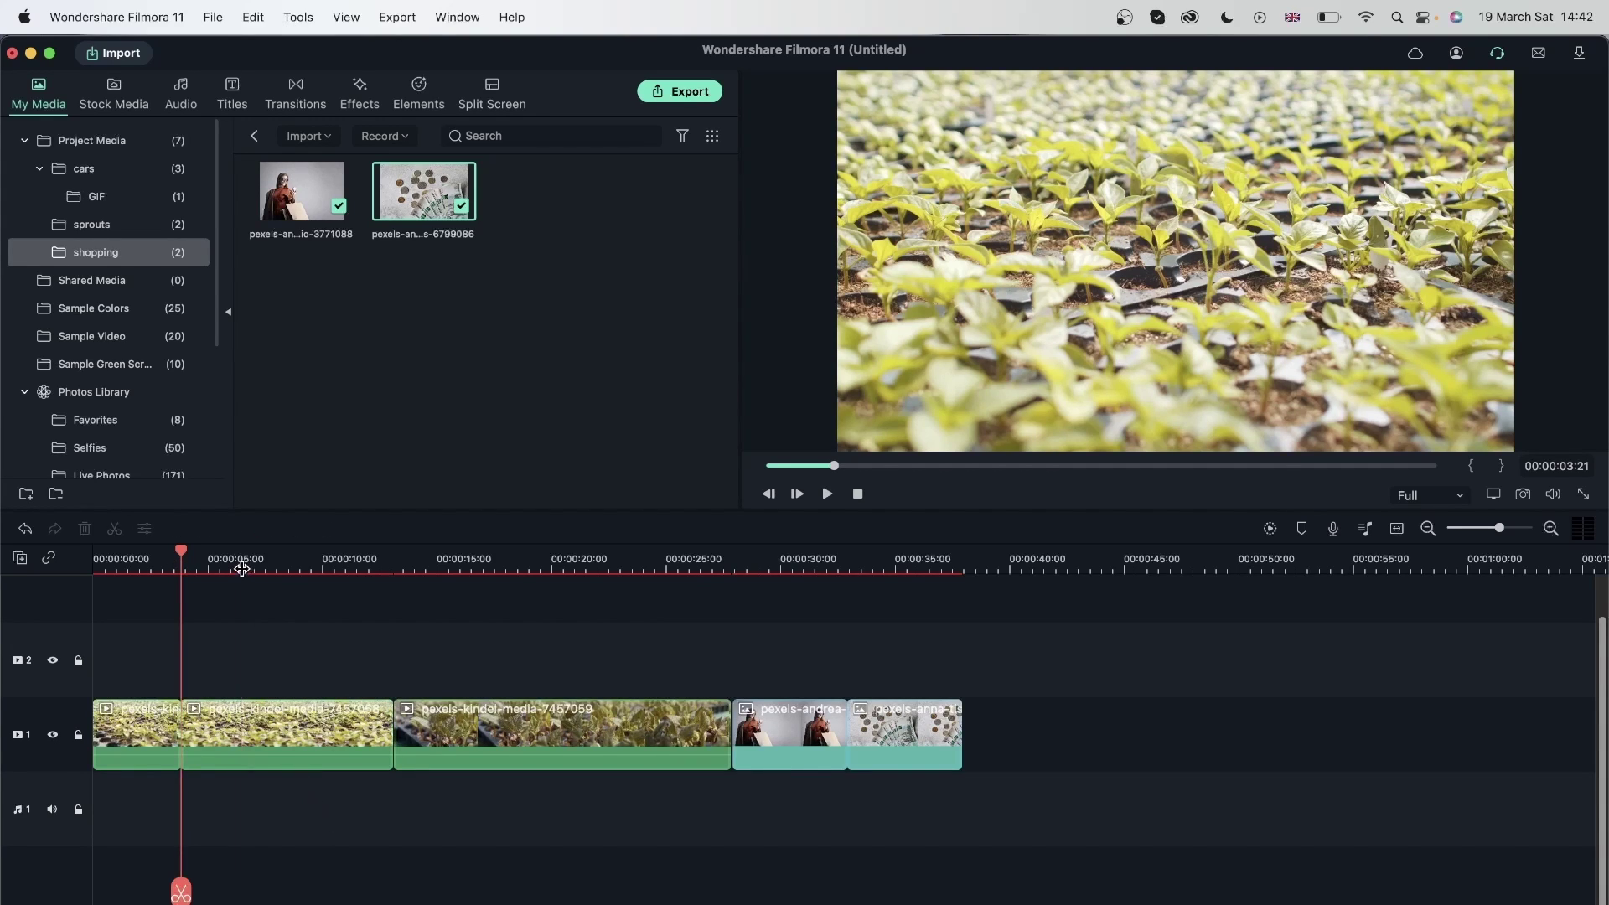
Step: Try shortening the second piece of the first sprouts clip from its end, and undo the trim
{"action": "left_click", "coordinate": [241, 565]}
{"action": "left_click", "coordinate": [138, 560]}
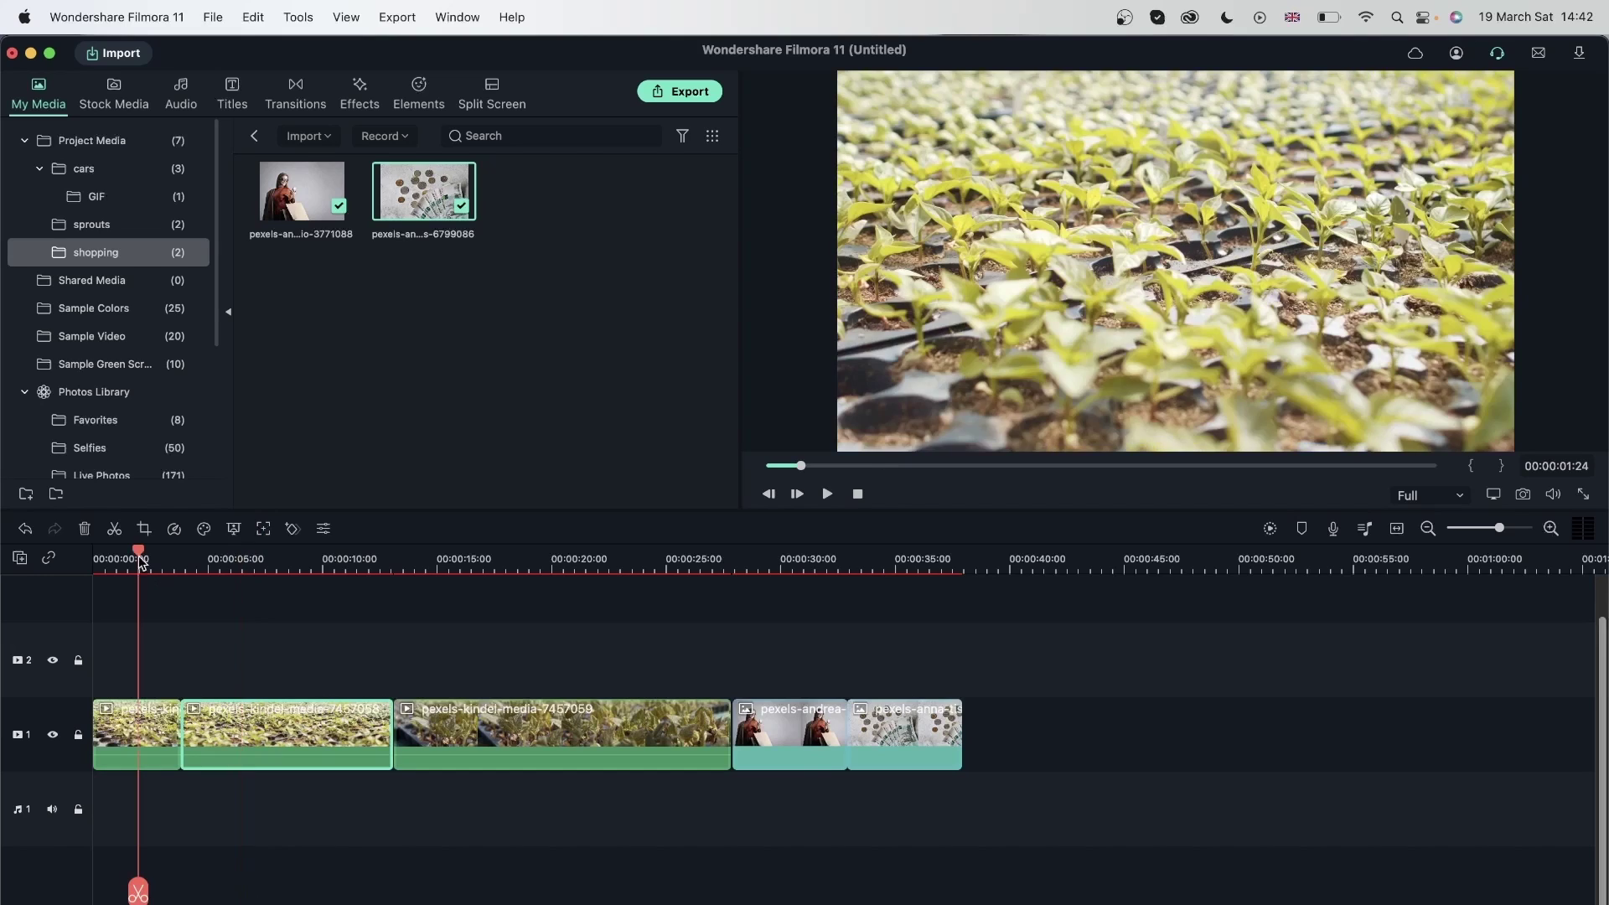
{"action": "left_click", "coordinate": [191, 563]}
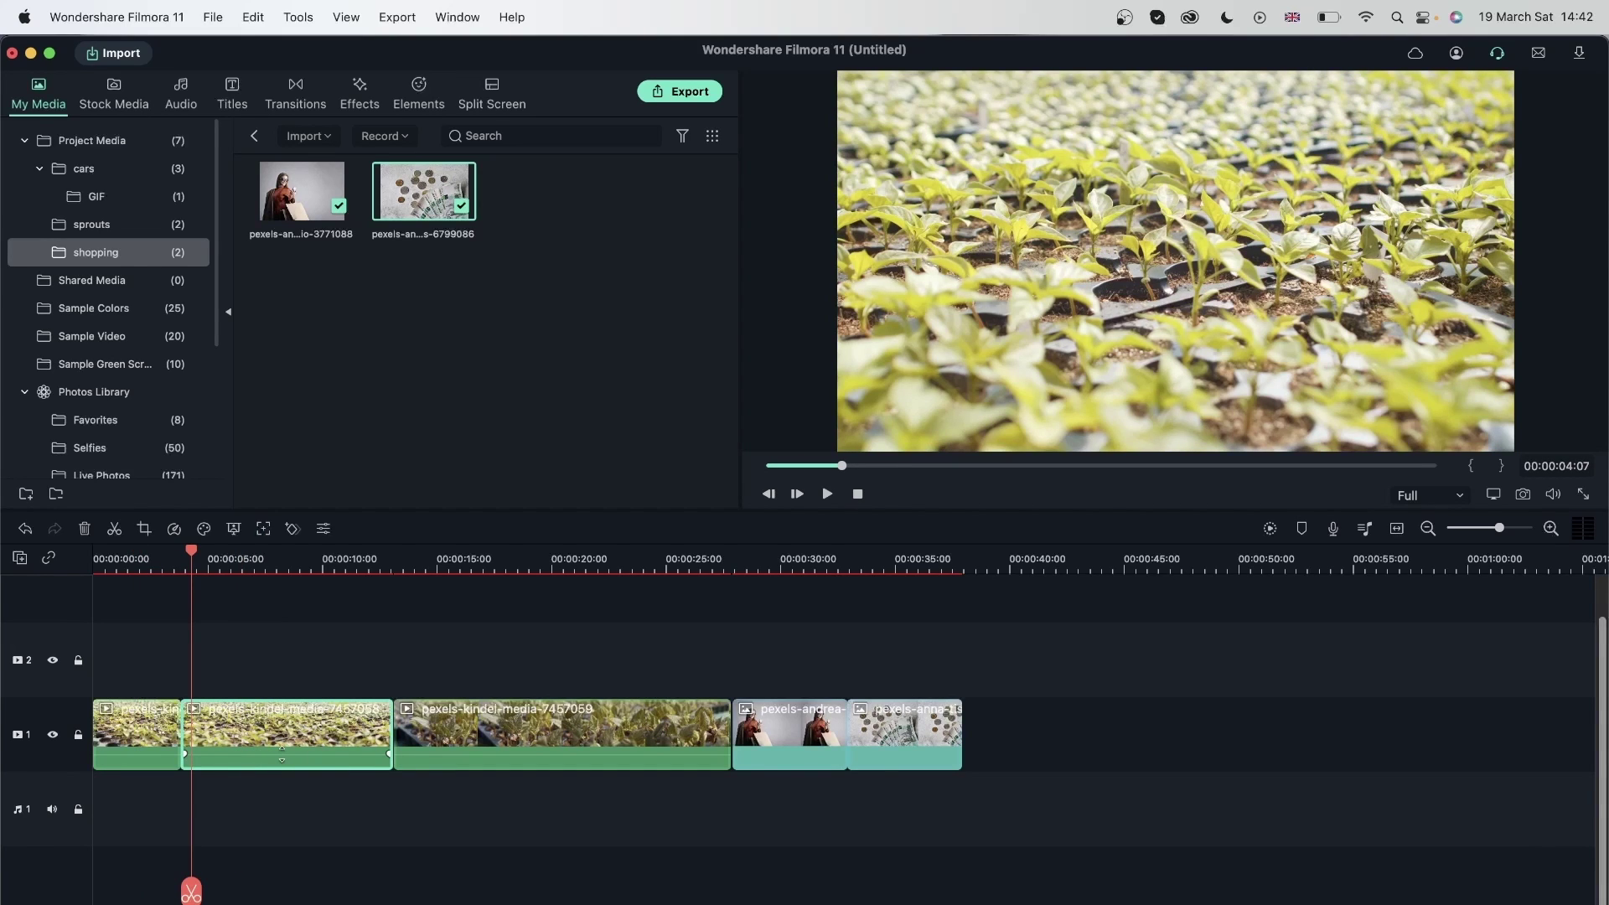
{"action": "left_click", "coordinate": [281, 558]}
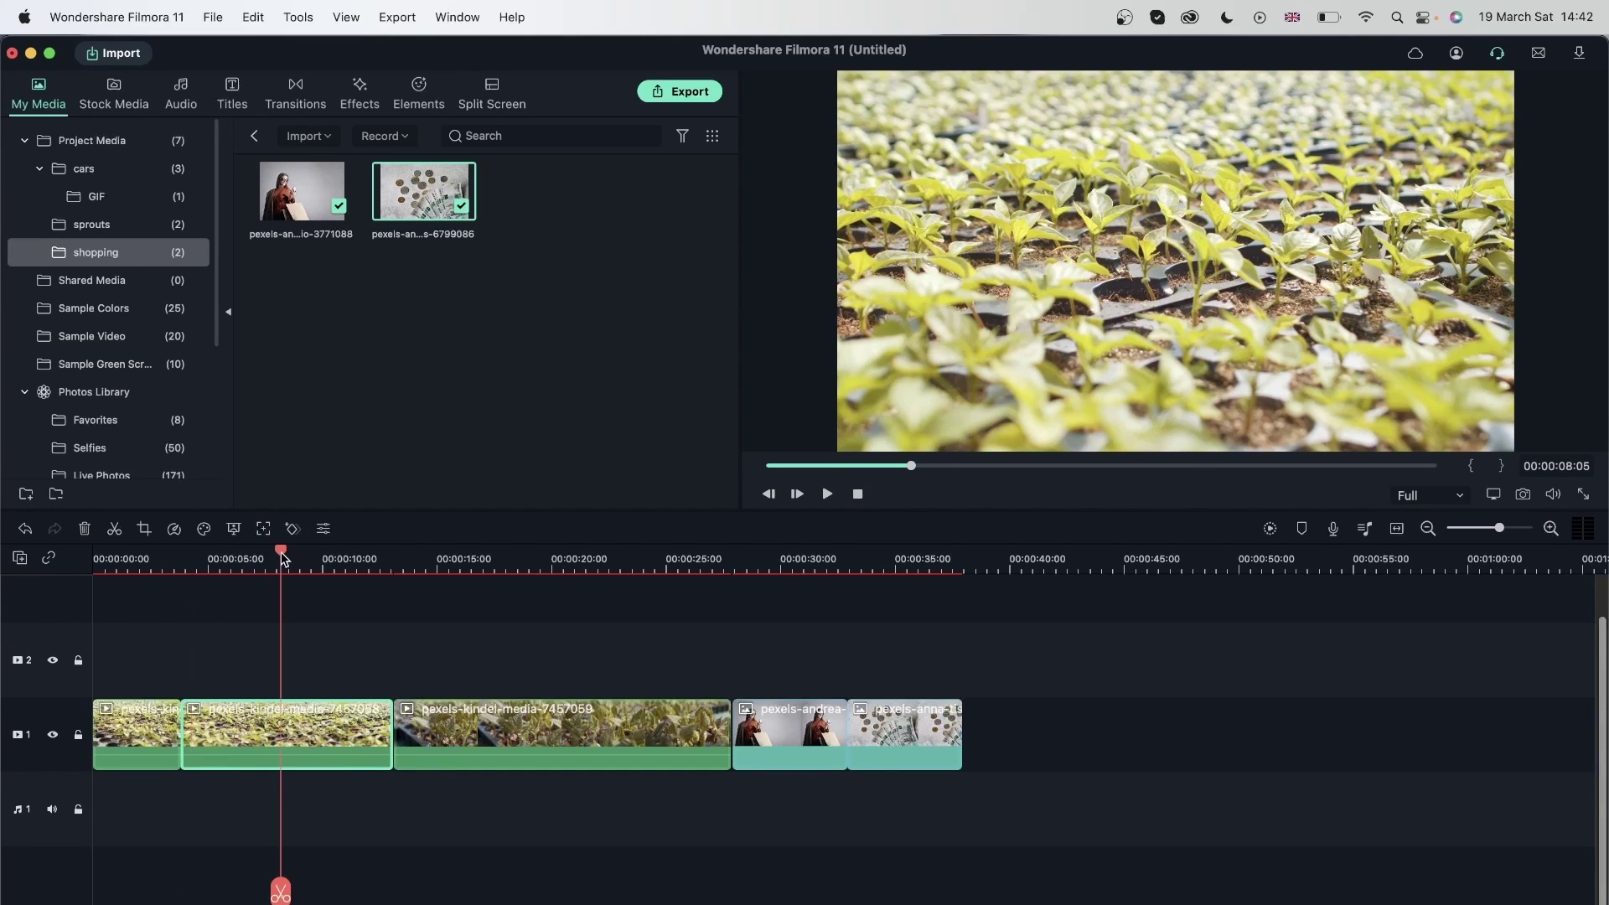
{"action": "left_click_drag", "start_coordinate": [391, 726], "coordinate": [228, 745]}
{"action": "key", "text": "super+z"}
Step: Trim the end of the first sprouts clip's second piece back to 00:00:08:17, undoing a split tried at that point
{"action": "left_click_drag", "start_coordinate": [186, 620], "coordinate": [291, 622]}
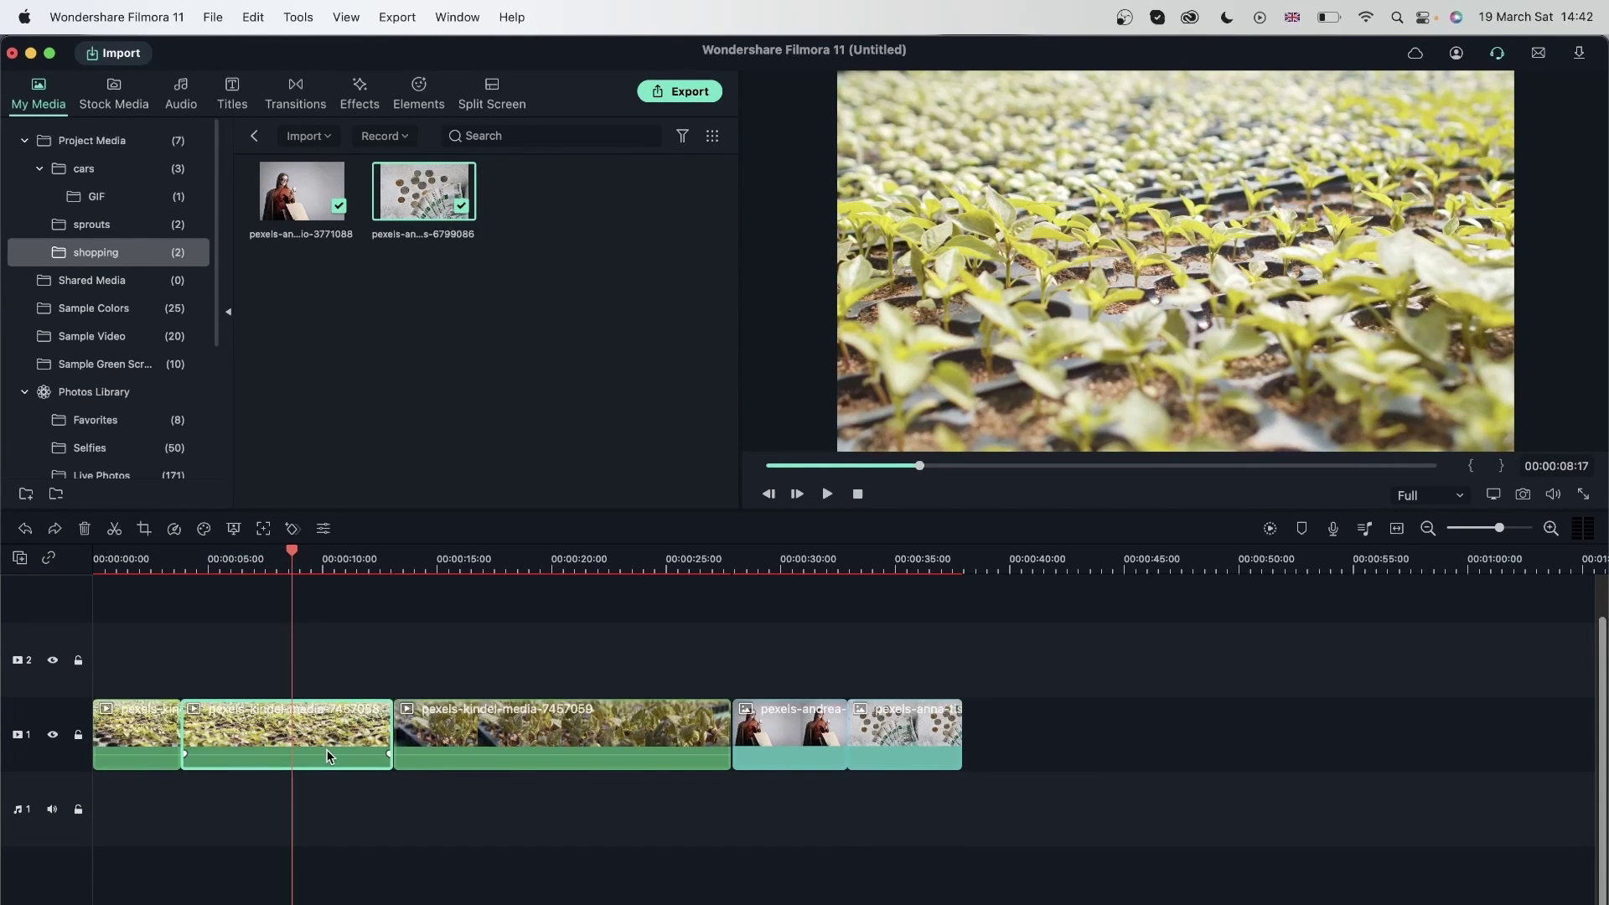
{"action": "key", "text": "super+b"}
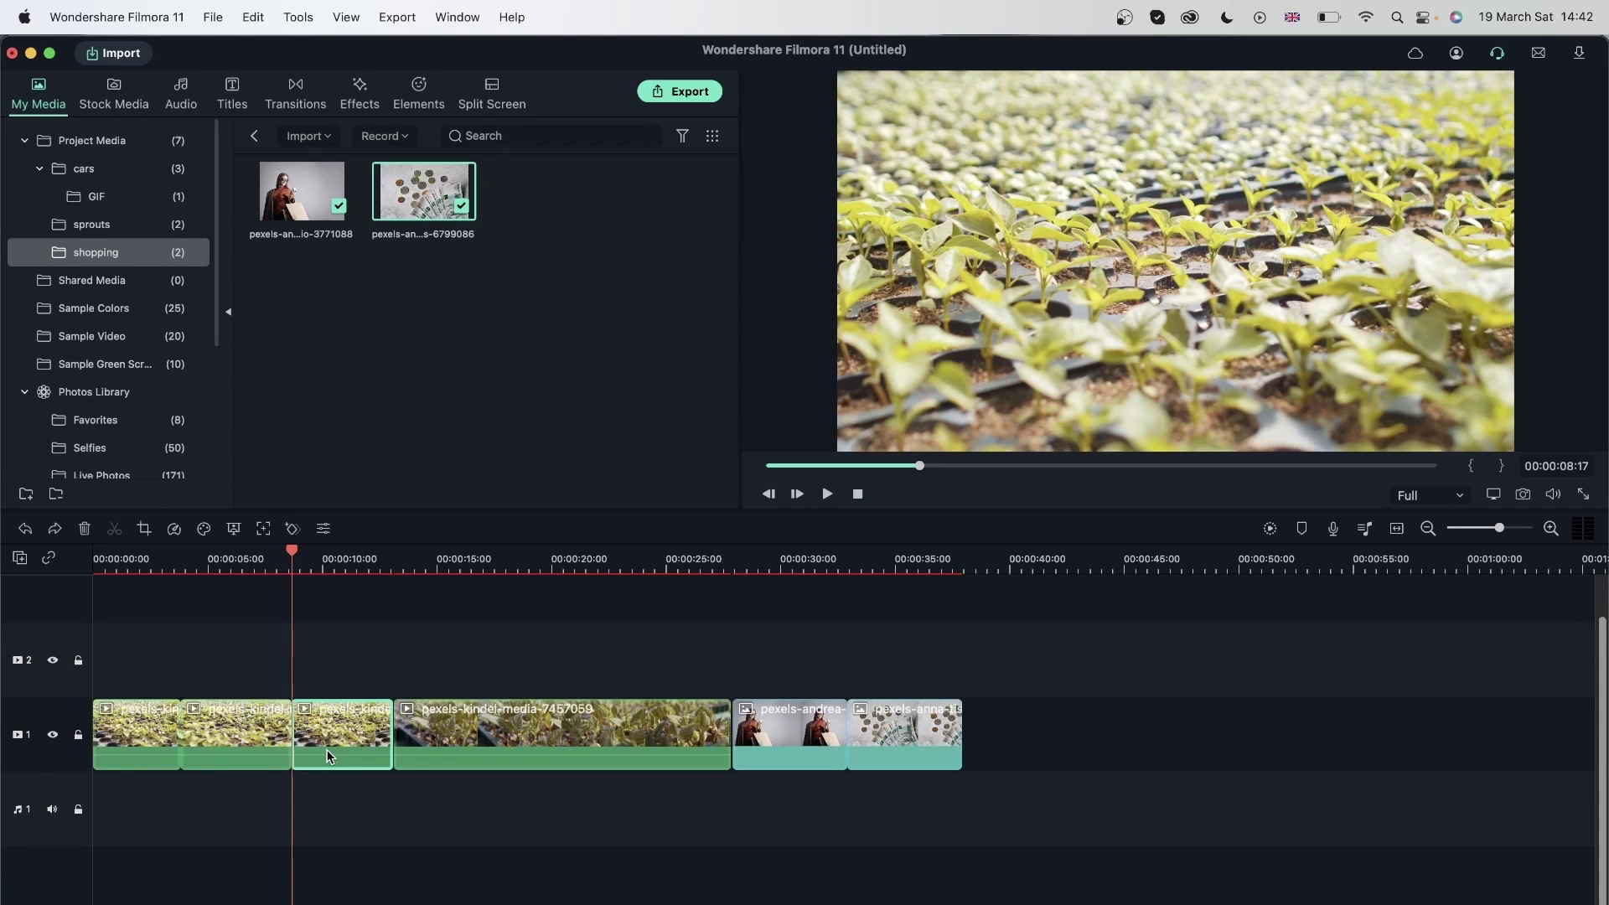
{"action": "key", "text": "super+z"}
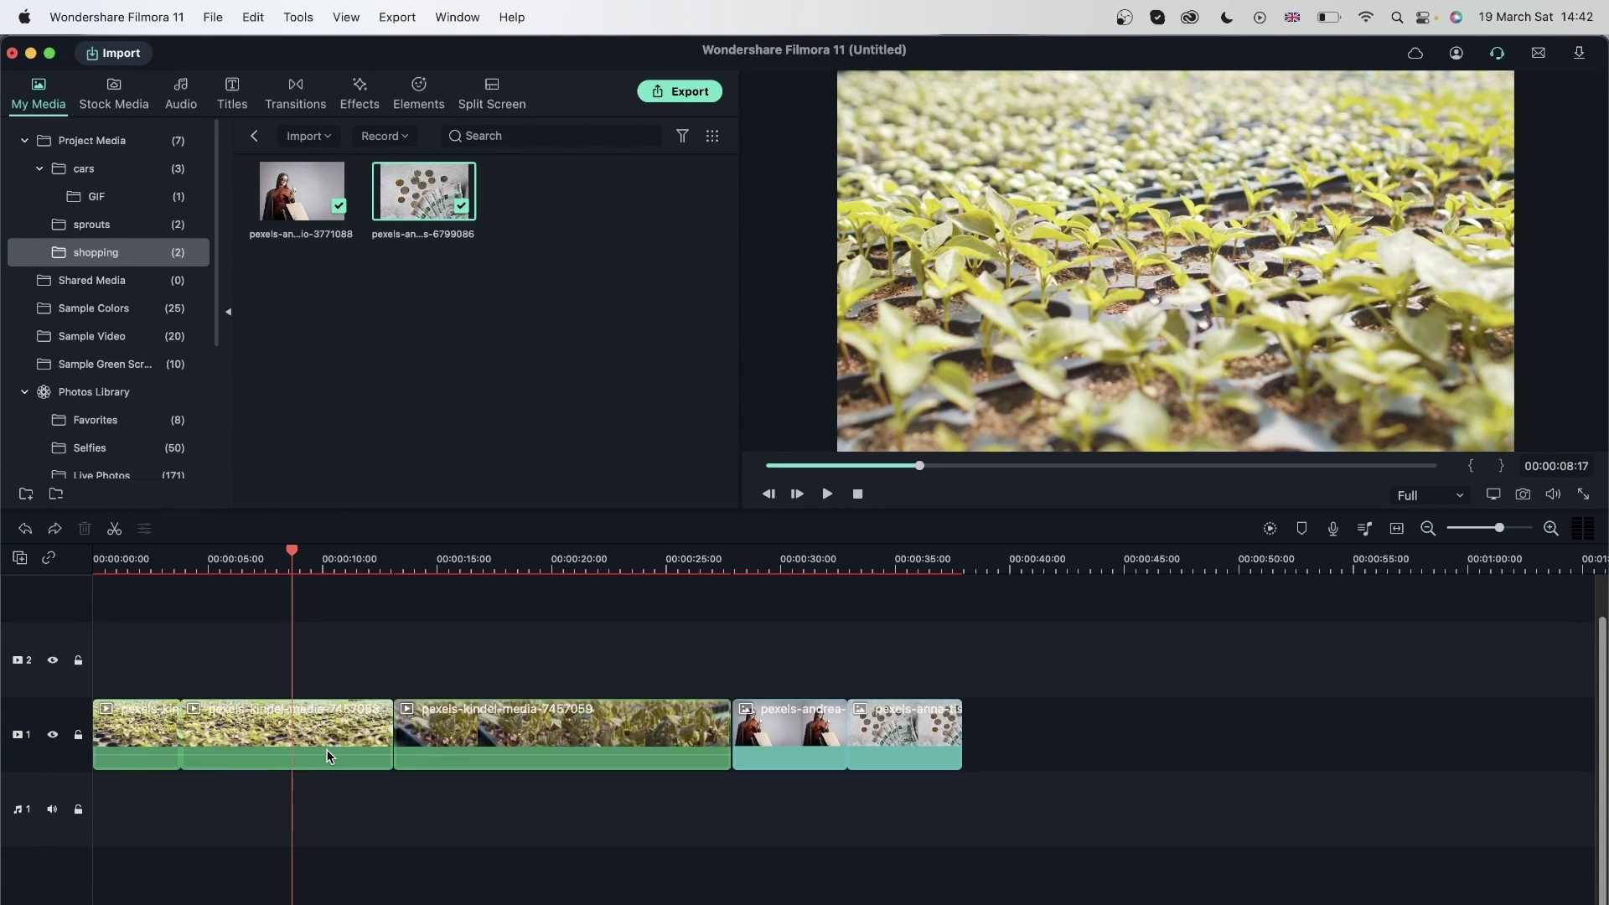
{"action": "left_click", "coordinate": [338, 726]}
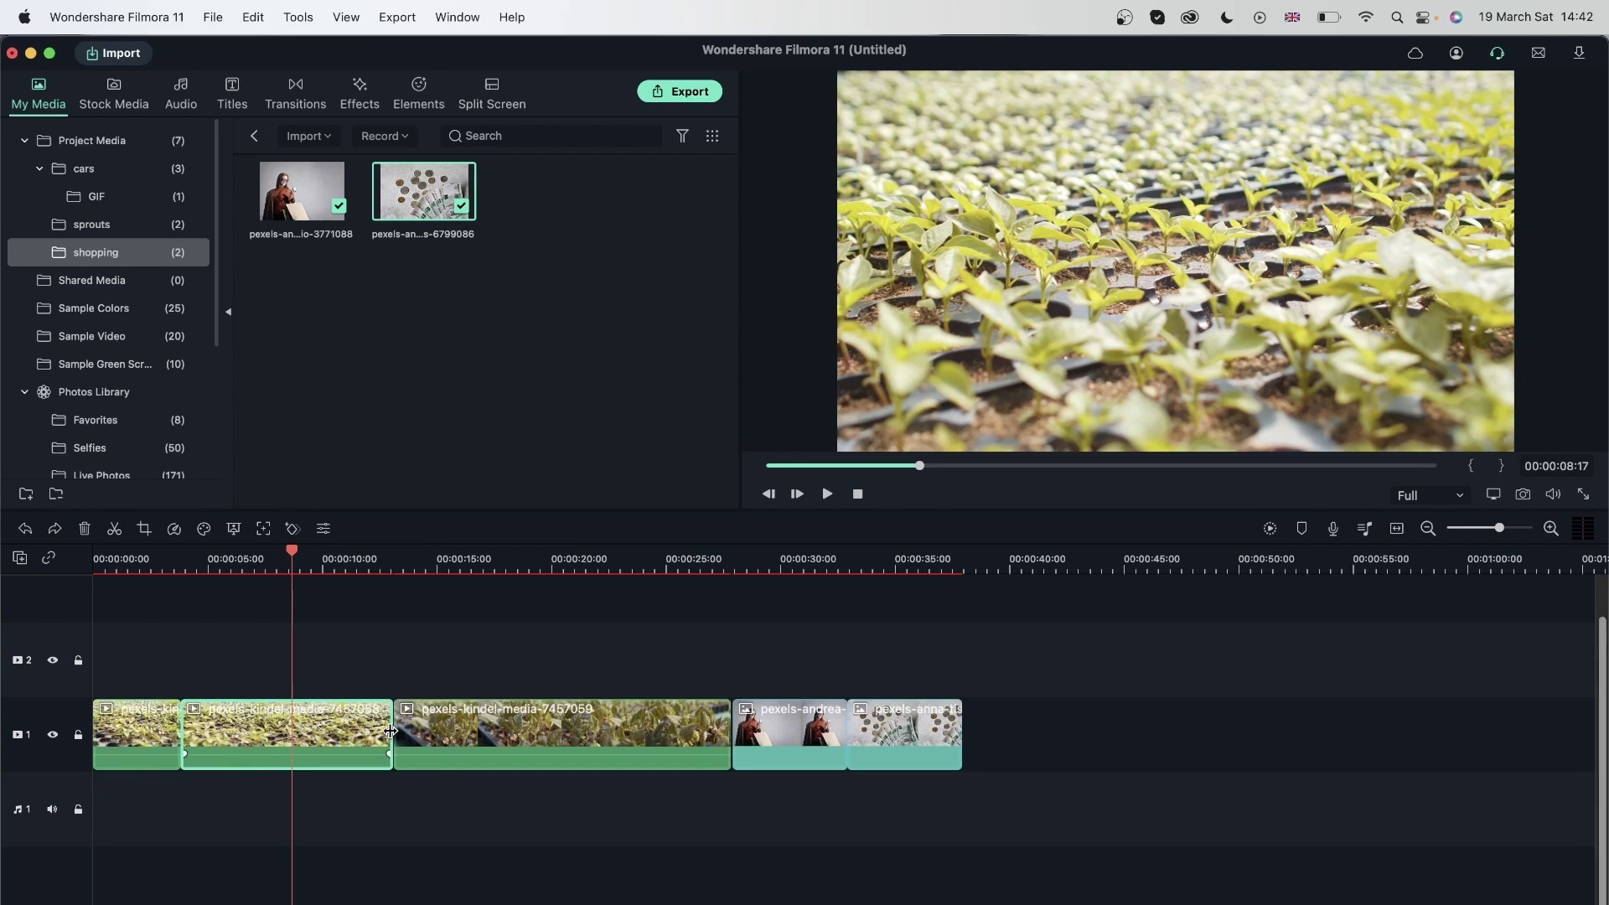
{"action": "left_click_drag", "start_coordinate": [393, 720], "coordinate": [297, 748]}
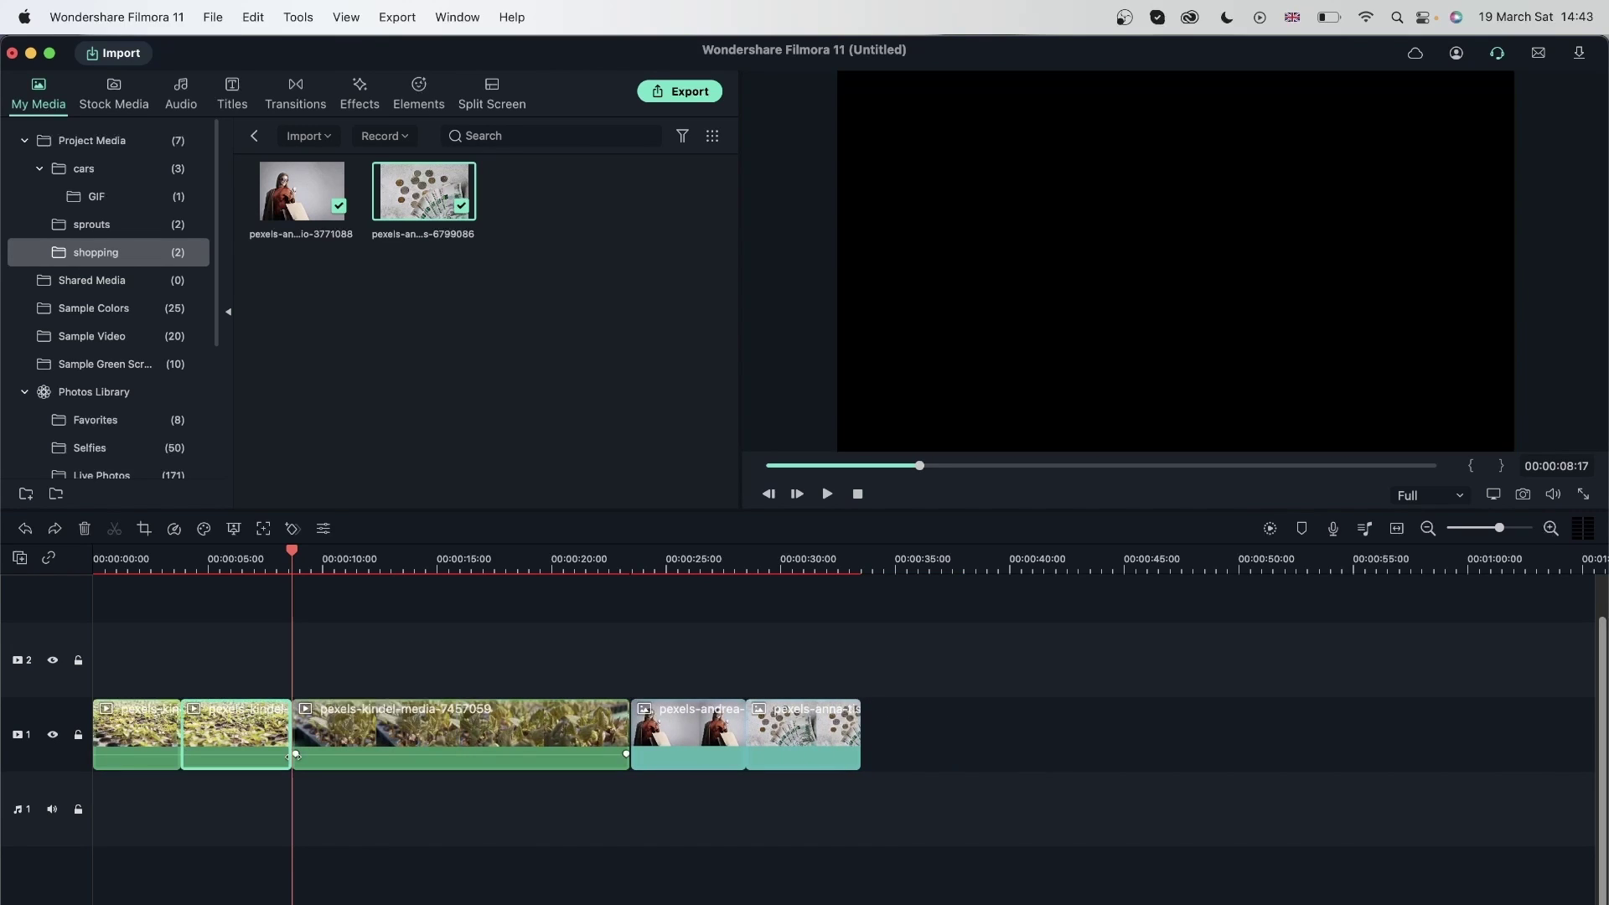
Step: Review the two pieces of the first sprouts clip and delete the opening piece
{"action": "left_click", "coordinate": [141, 559]}
{"action": "left_click_drag", "start_coordinate": [141, 559], "coordinate": [210, 617]}
{"action": "left_click", "coordinate": [123, 738]}
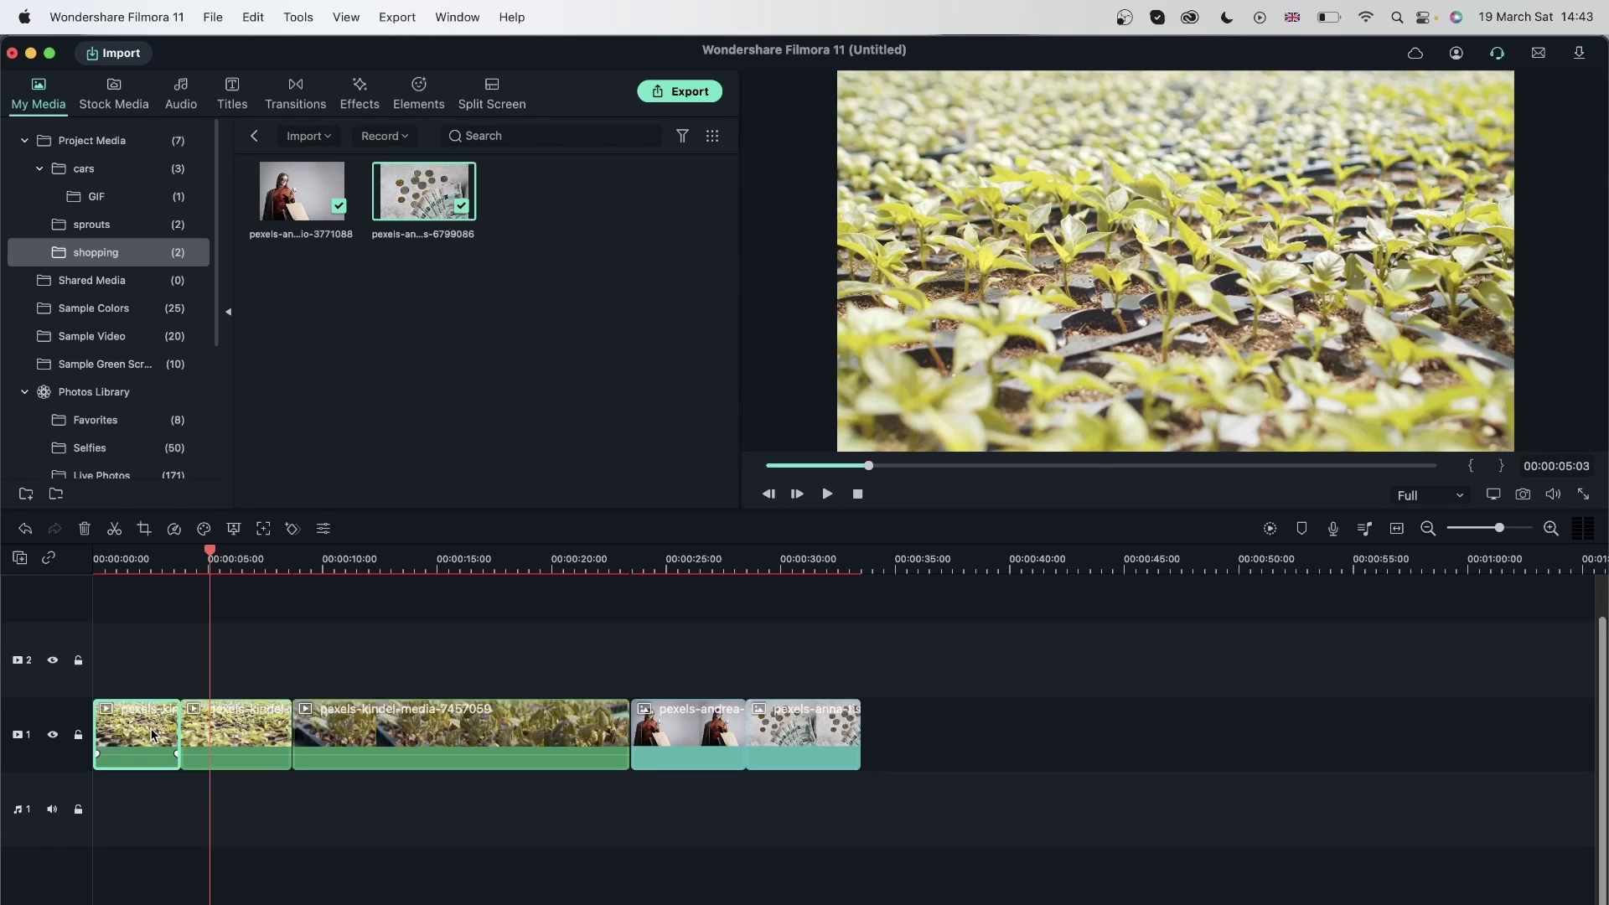
{"action": "left_click", "coordinate": [86, 529]}
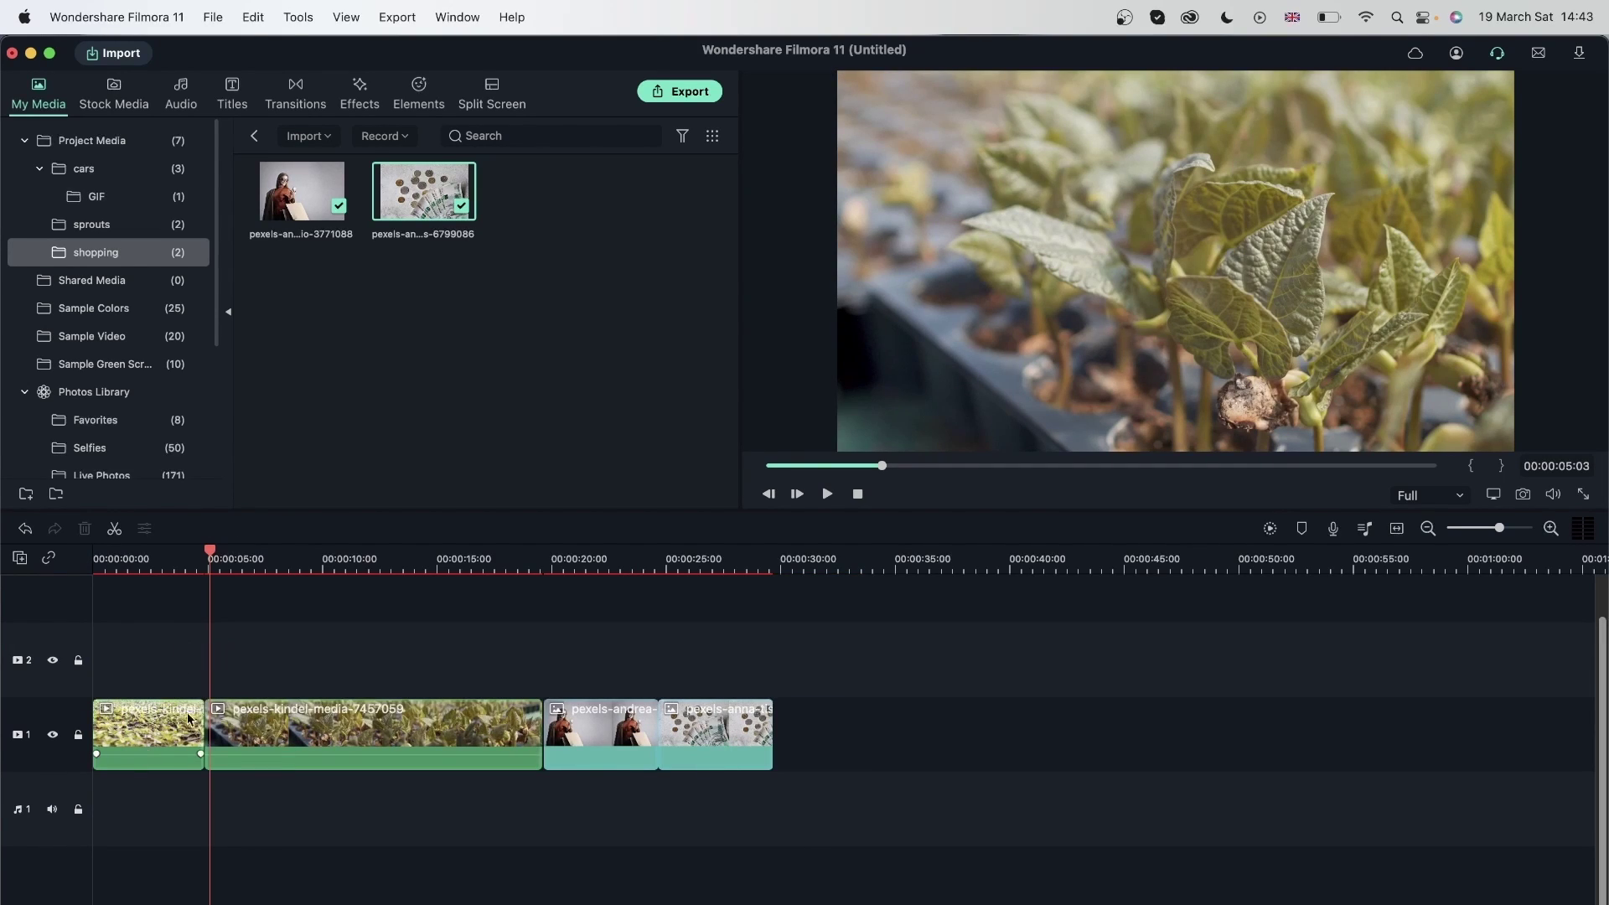
Step: Trim the start of the pexels-kindel-media-7457059 clip up to 00:00:10:02 on the timeline
{"action": "left_click_drag", "start_coordinate": [107, 554], "coordinate": [329, 570]}
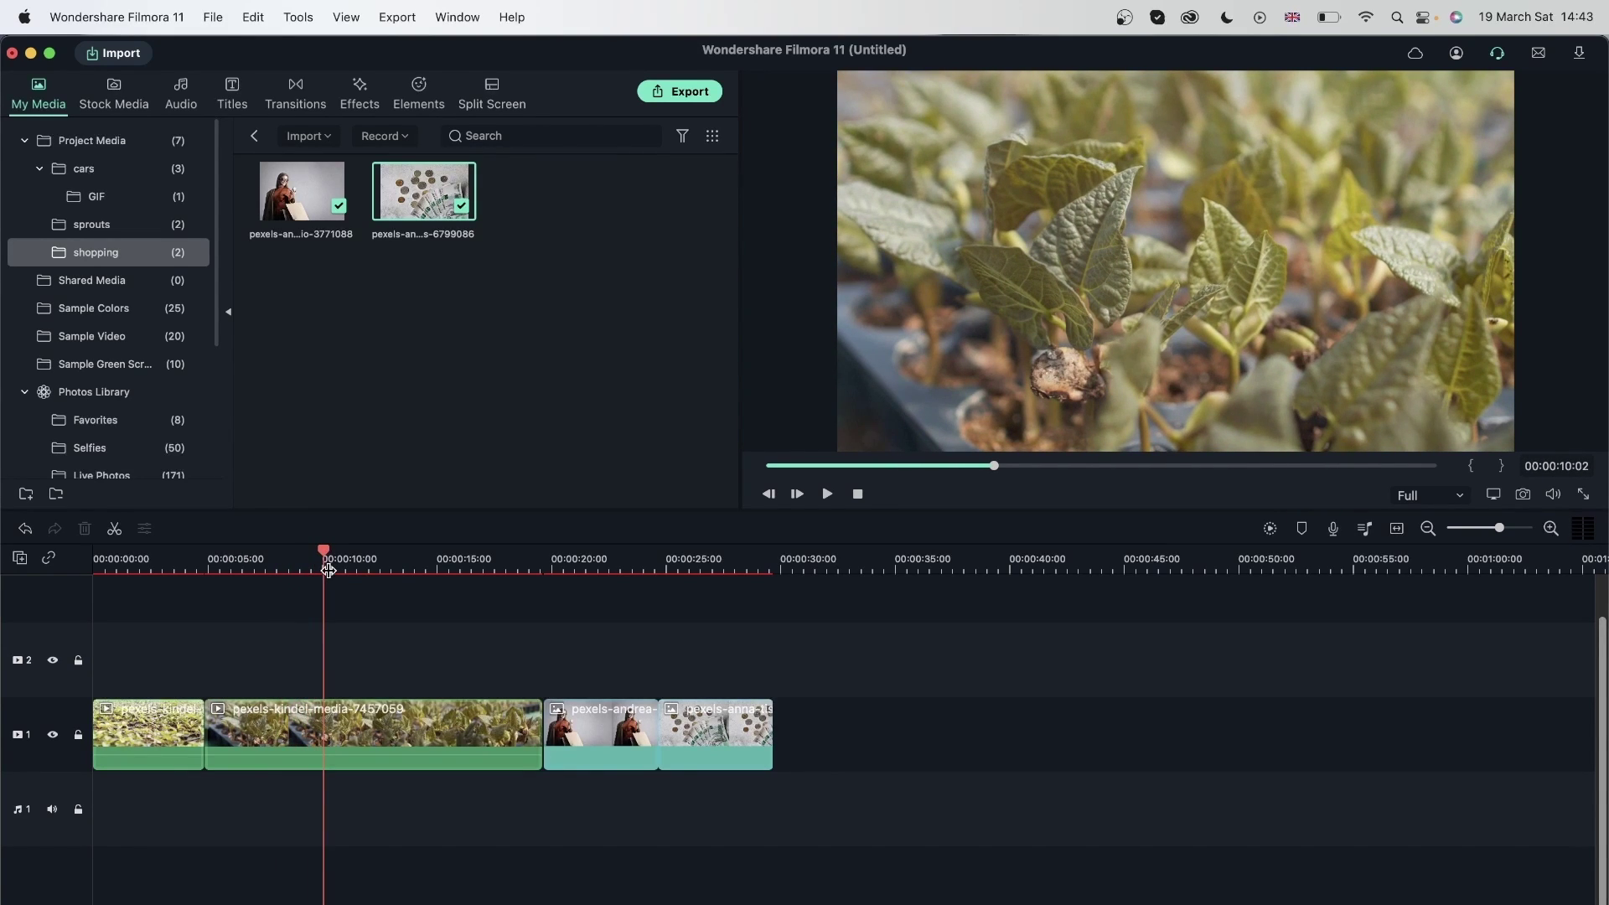
{"action": "left_click", "coordinate": [394, 750]}
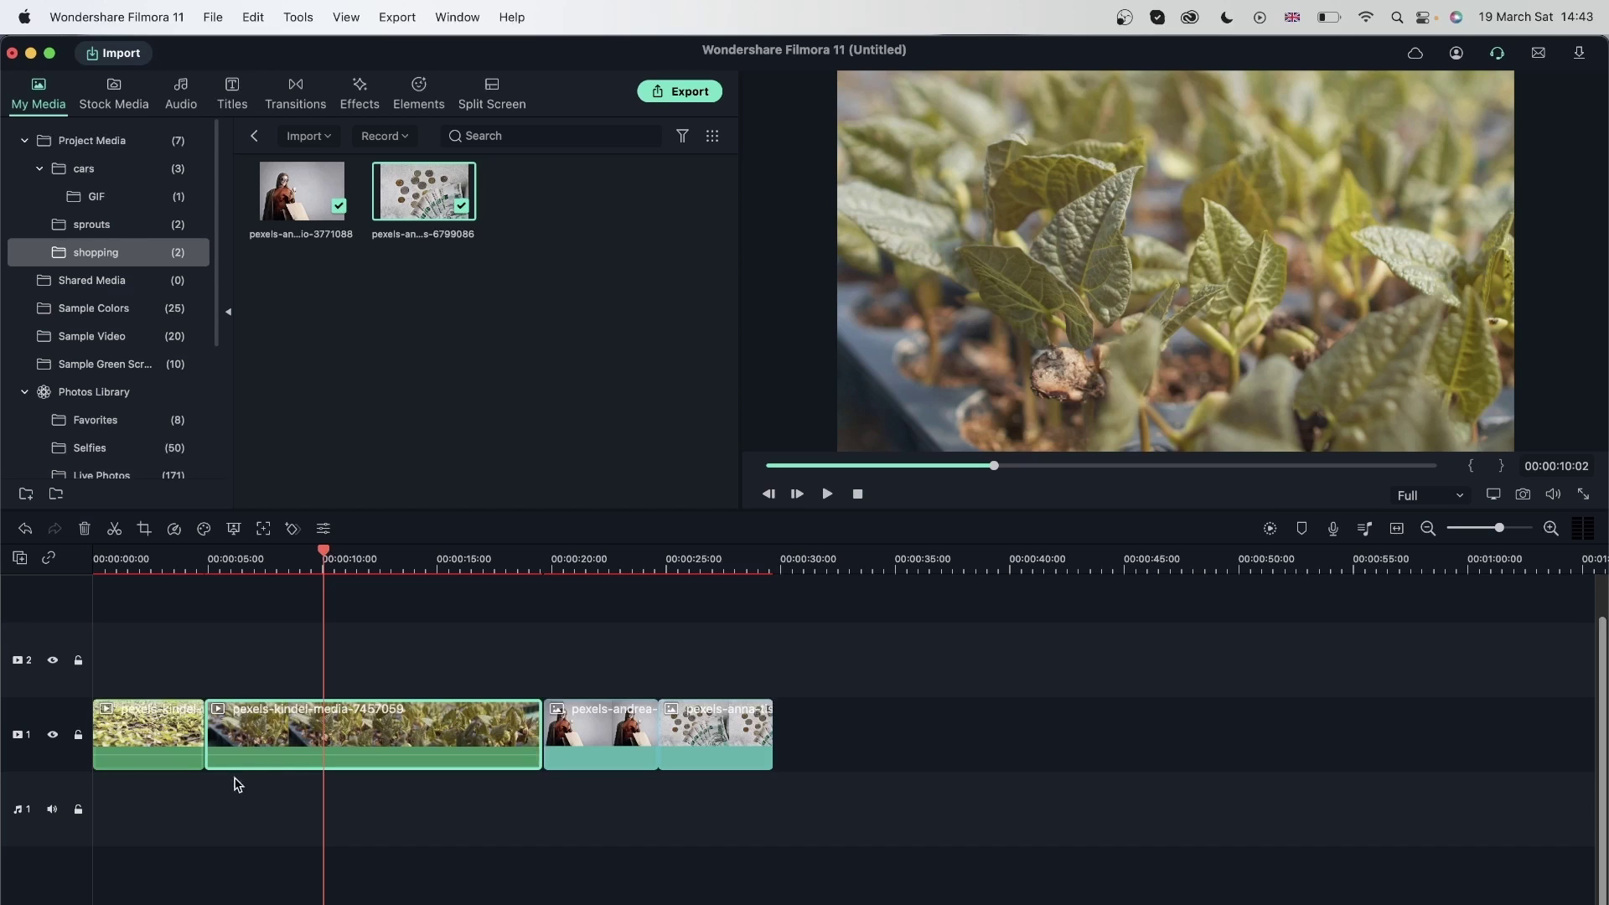
{"action": "left_click_drag", "start_coordinate": [205, 733], "coordinate": [320, 737]}
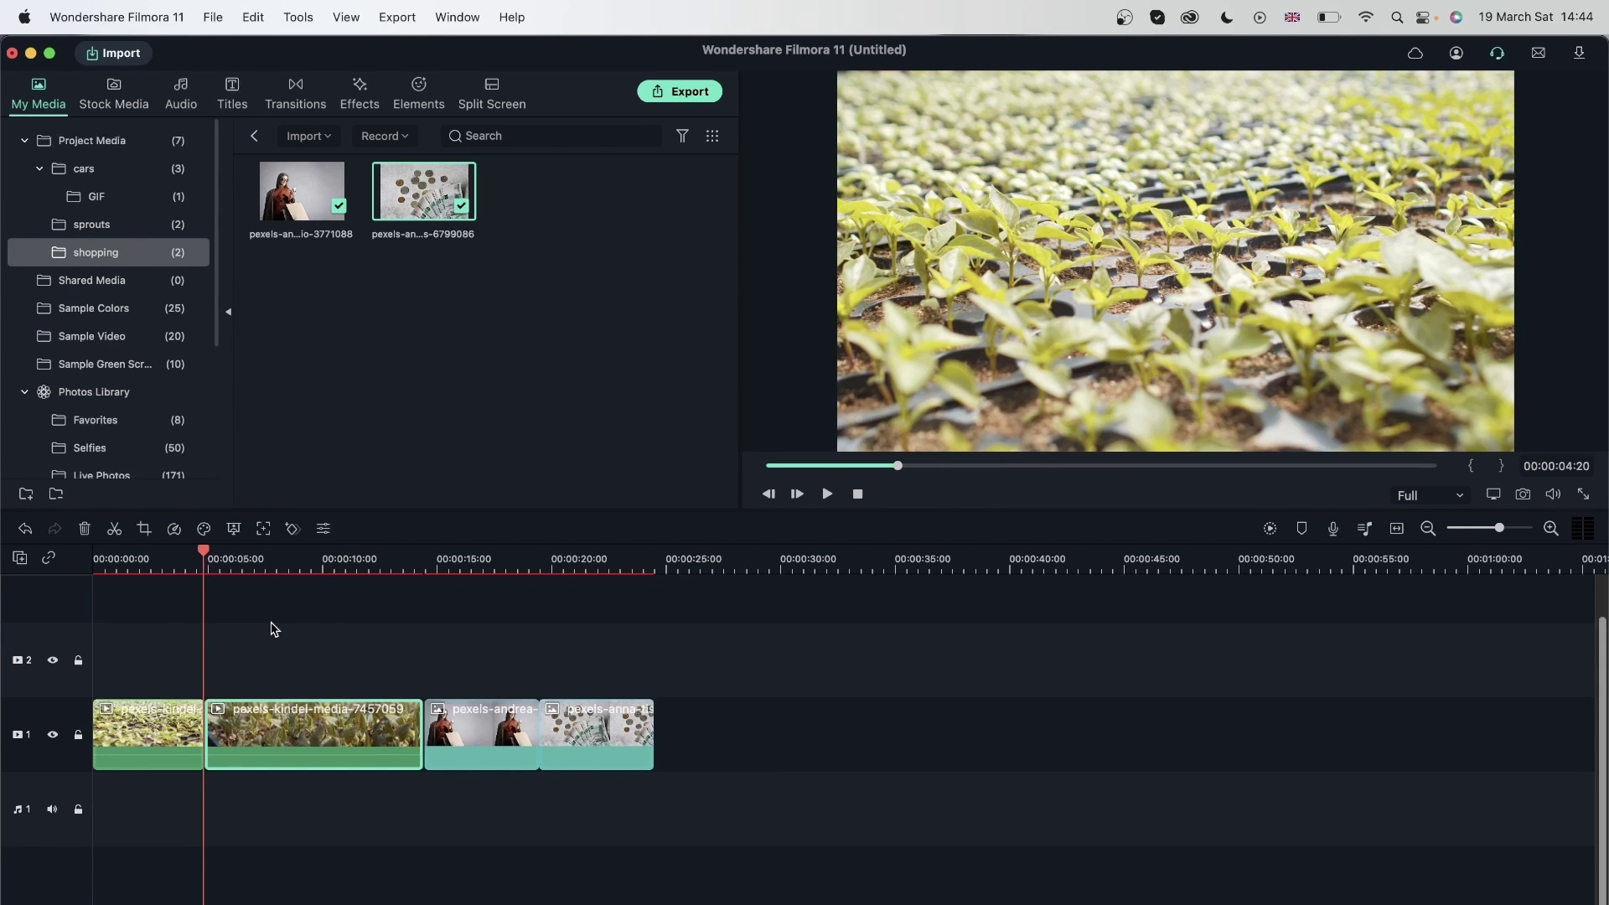
Step: Trim the end of the second sprouts clip back to about 8.5 seconds on the timeline, and preview the sequence full screen
{"action": "left_click_drag", "start_coordinate": [206, 553], "coordinate": [314, 587]}
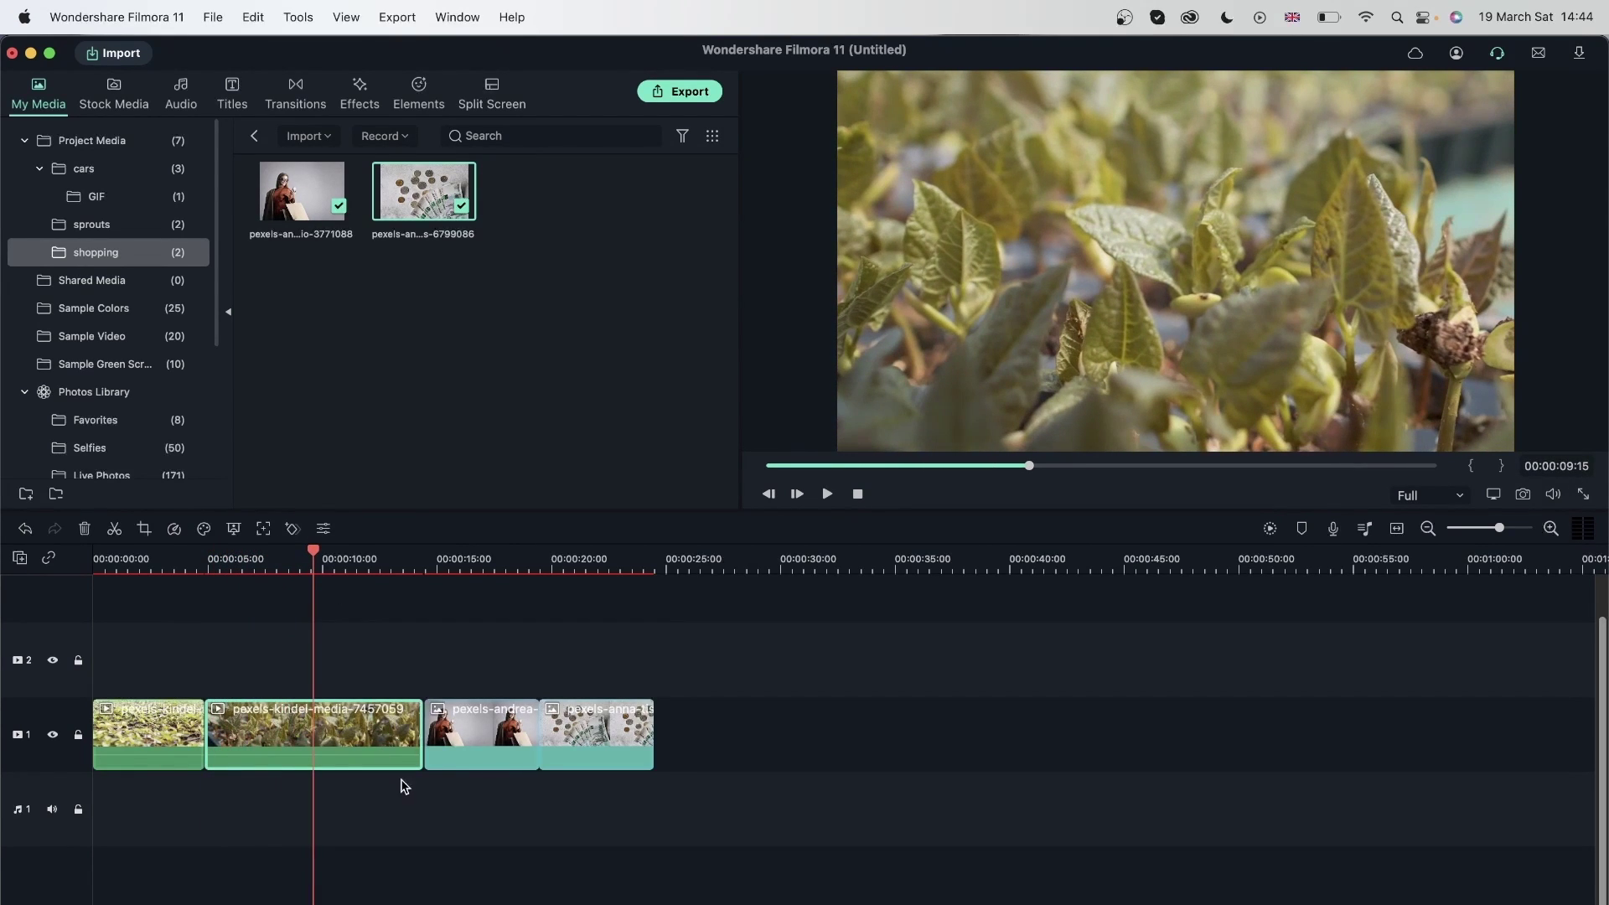
{"action": "left_click_drag", "start_coordinate": [421, 717], "coordinate": [288, 730]}
{"action": "left_click", "coordinate": [210, 555]}
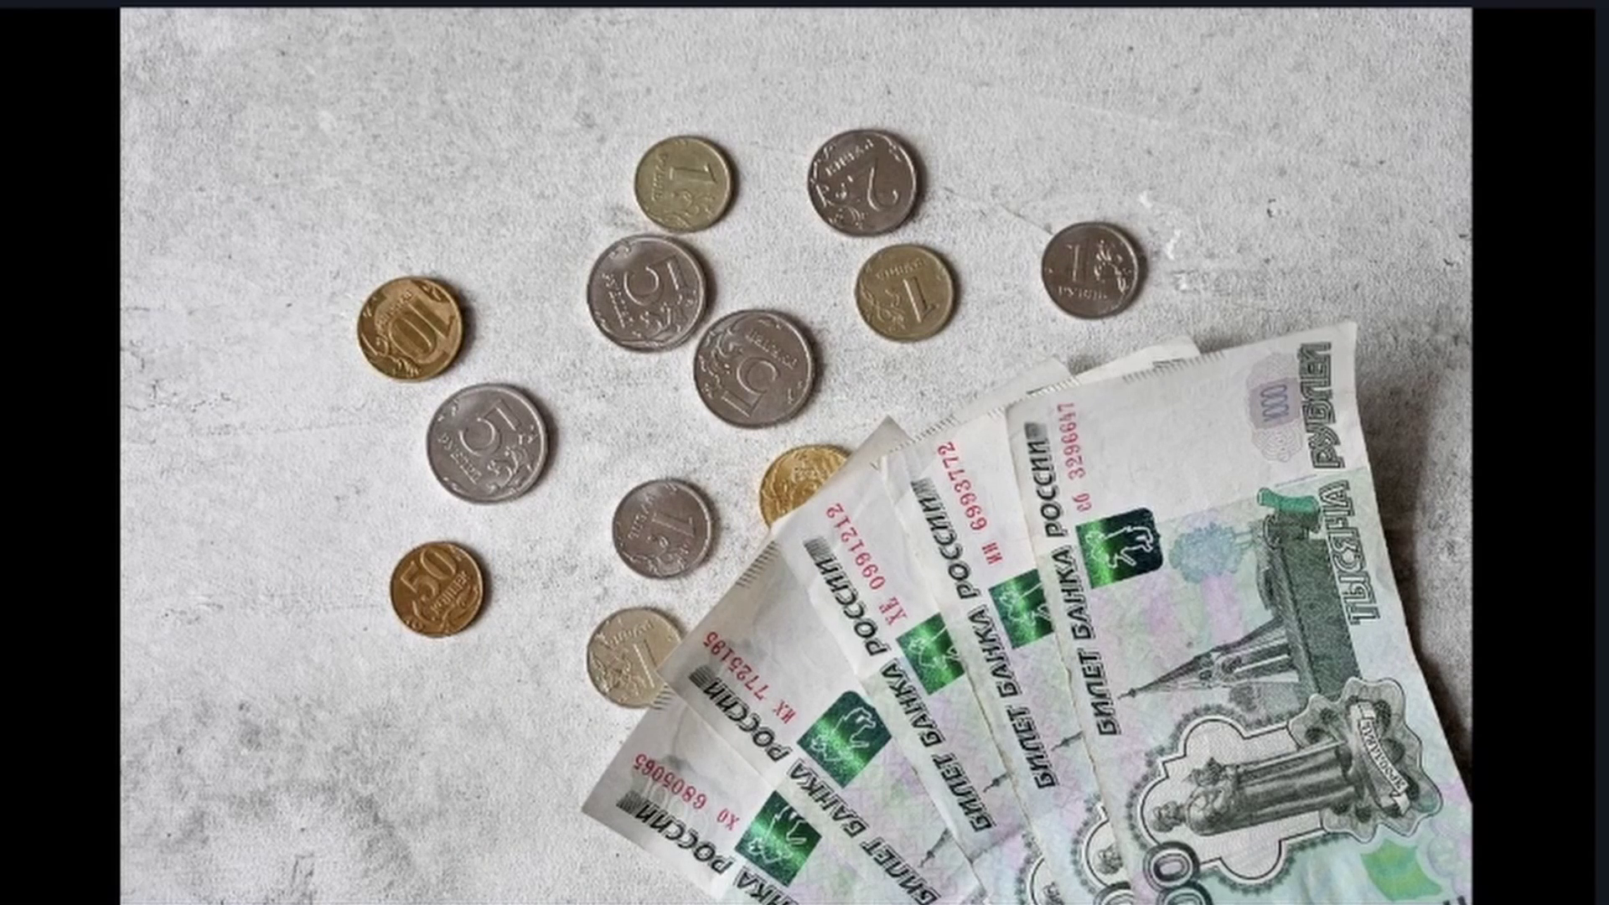
{"action": "key", "text": "Escape"}
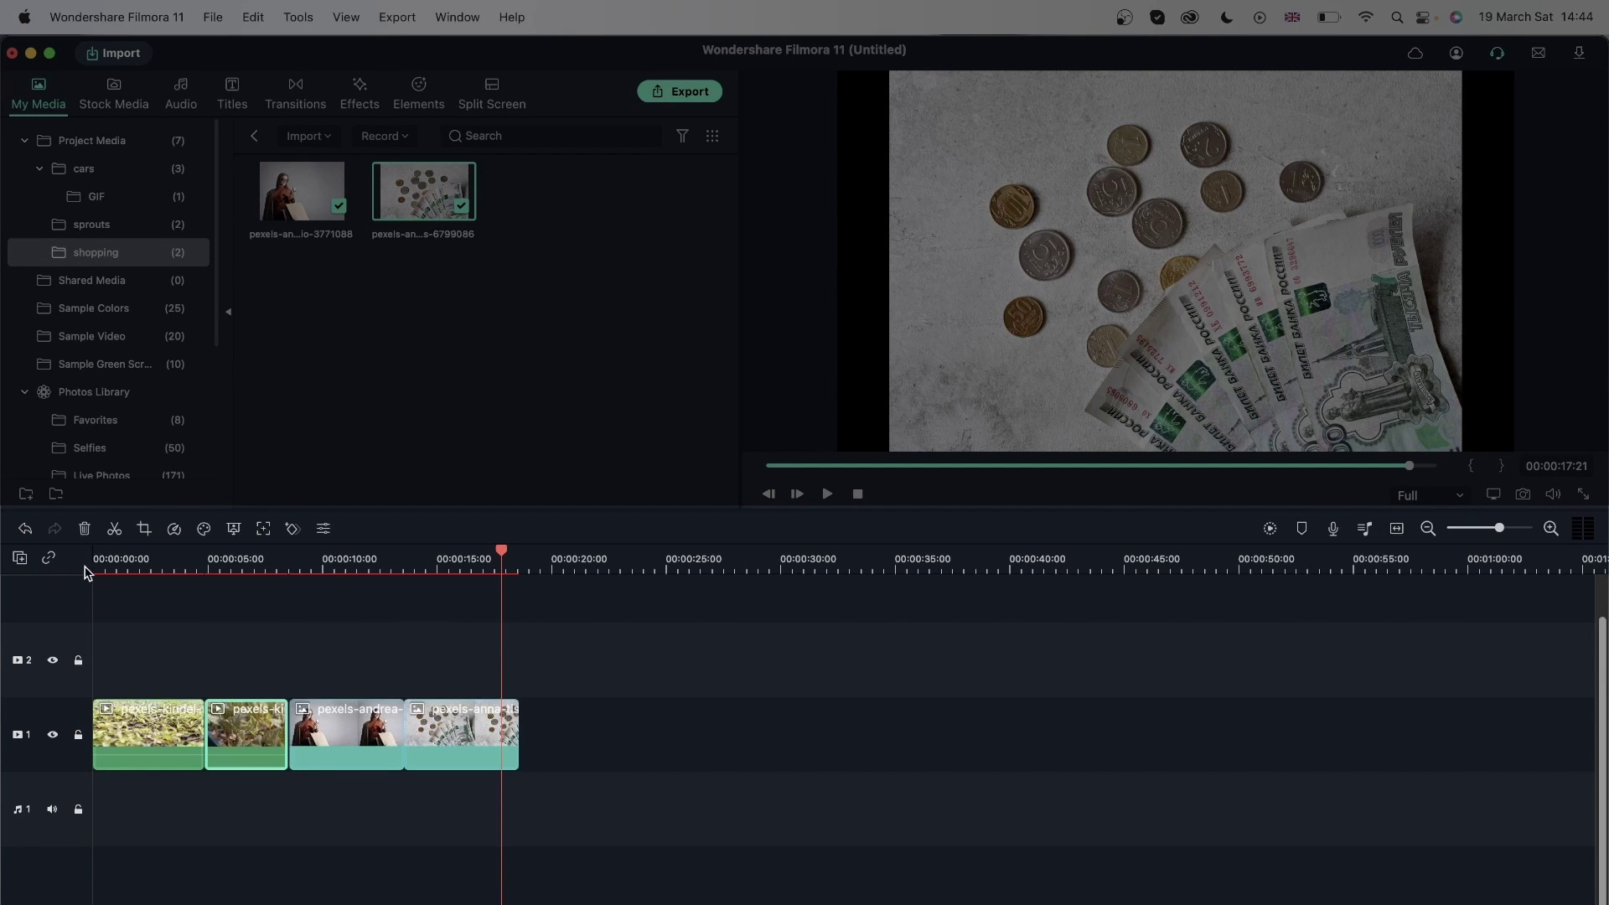
Step: Delete the two small gaps on video track 1, before and after the second sprouts clip
{"action": "left_click", "coordinate": [126, 568]}
{"action": "left_click_drag", "start_coordinate": [126, 568], "coordinate": [170, 591]}
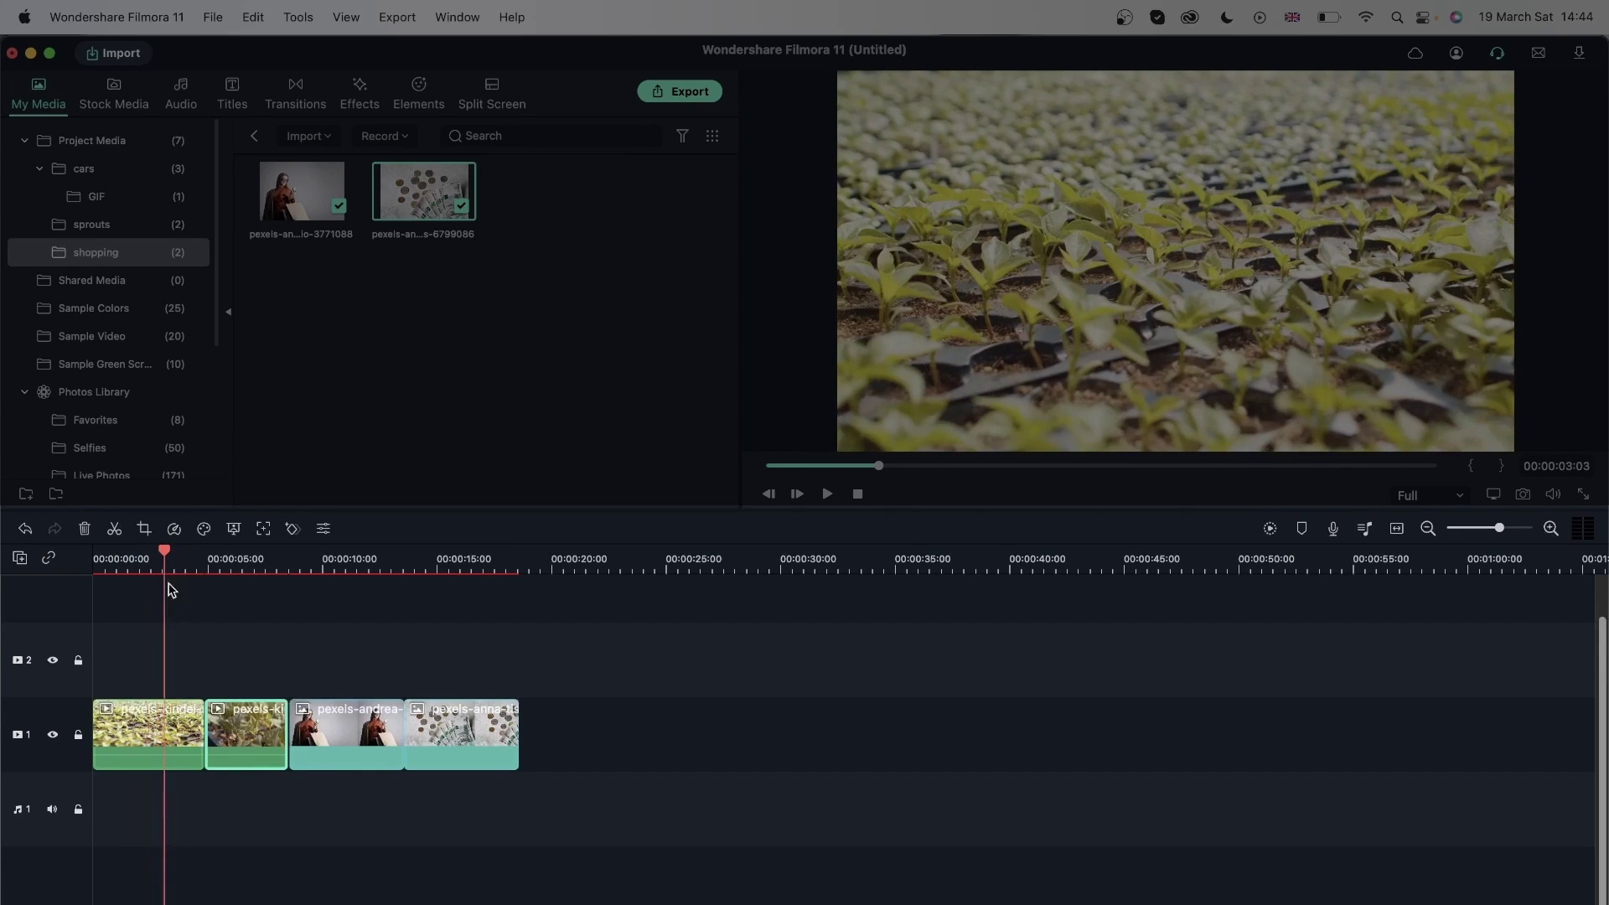
{"action": "left_click", "coordinate": [194, 559]}
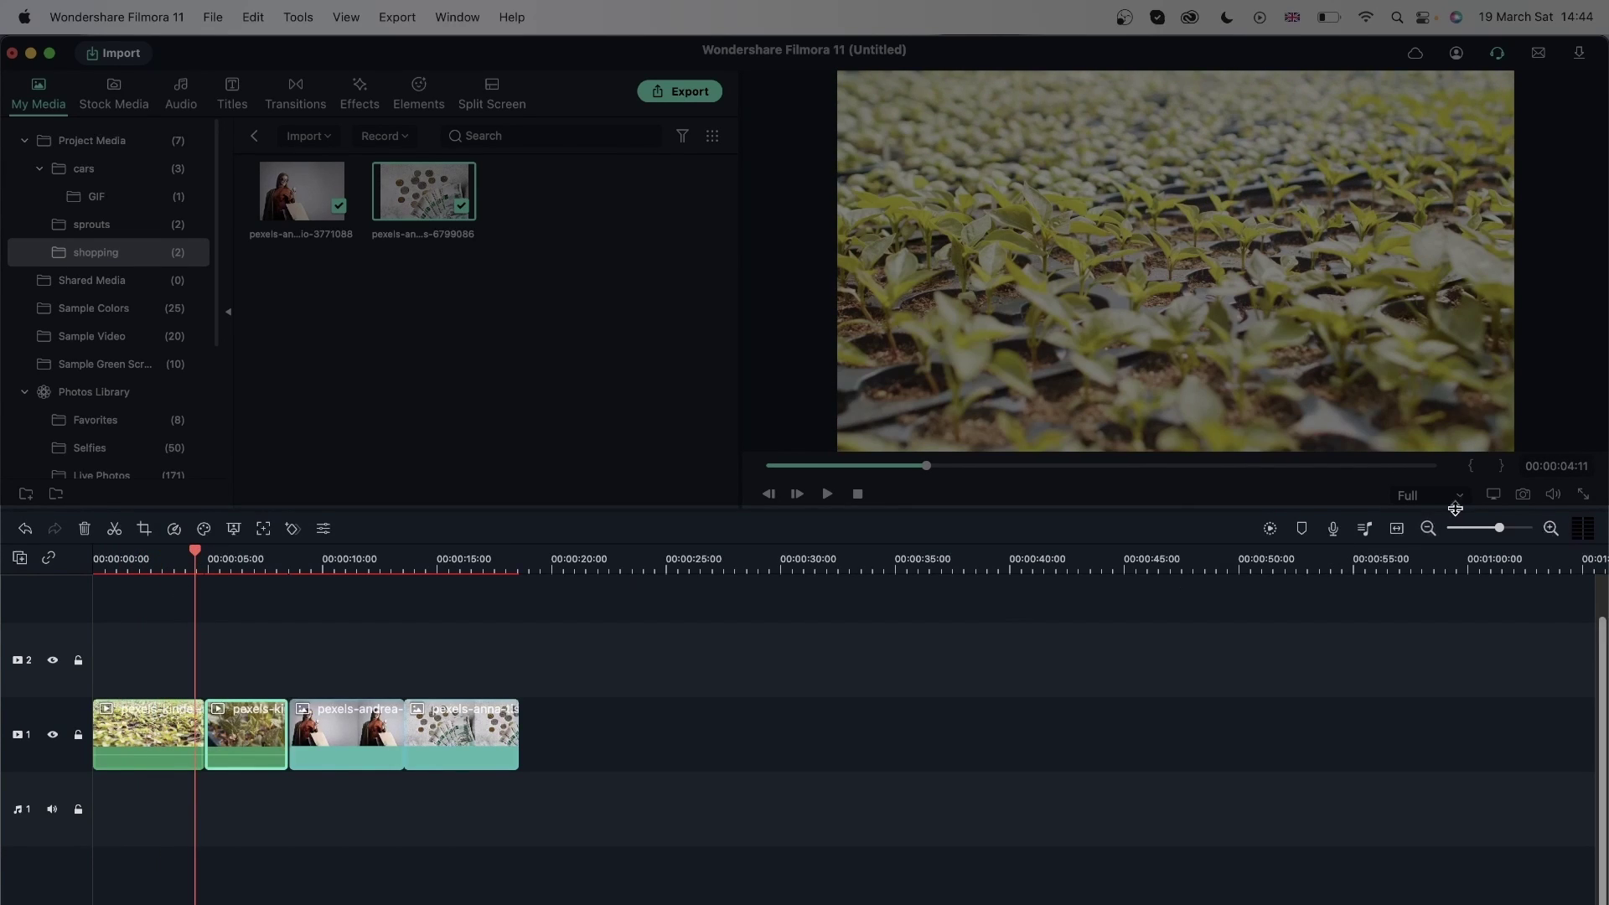
{"action": "left_click", "coordinate": [1552, 528]}
{"action": "left_click", "coordinate": [1552, 528]}
{"action": "left_click", "coordinate": [1551, 528]}
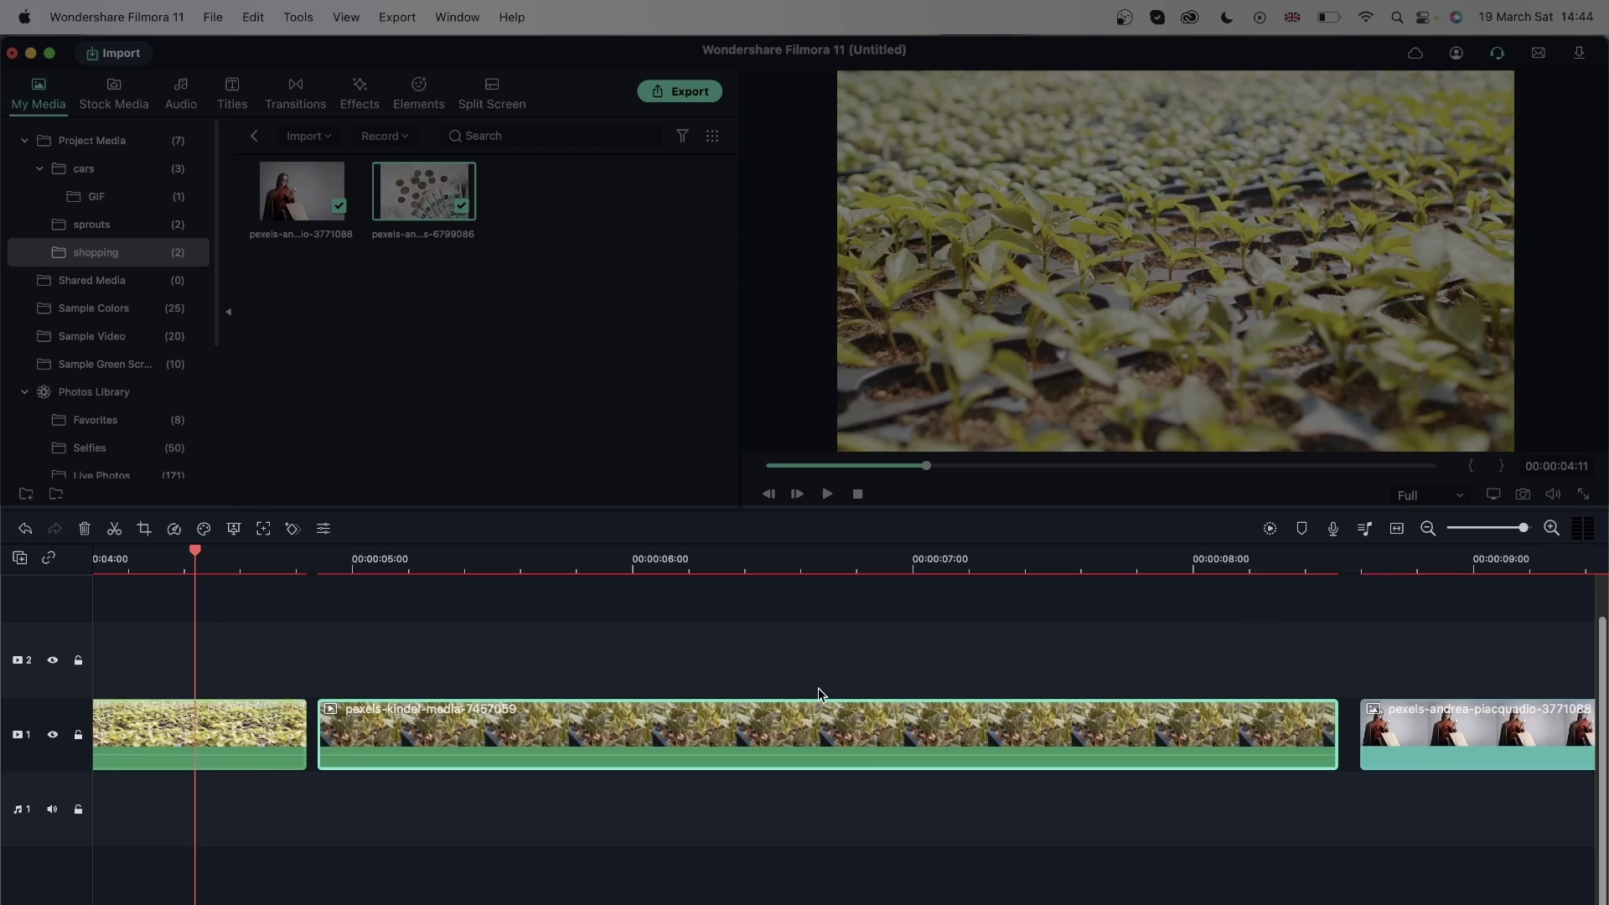
{"action": "left_click", "coordinate": [312, 738]}
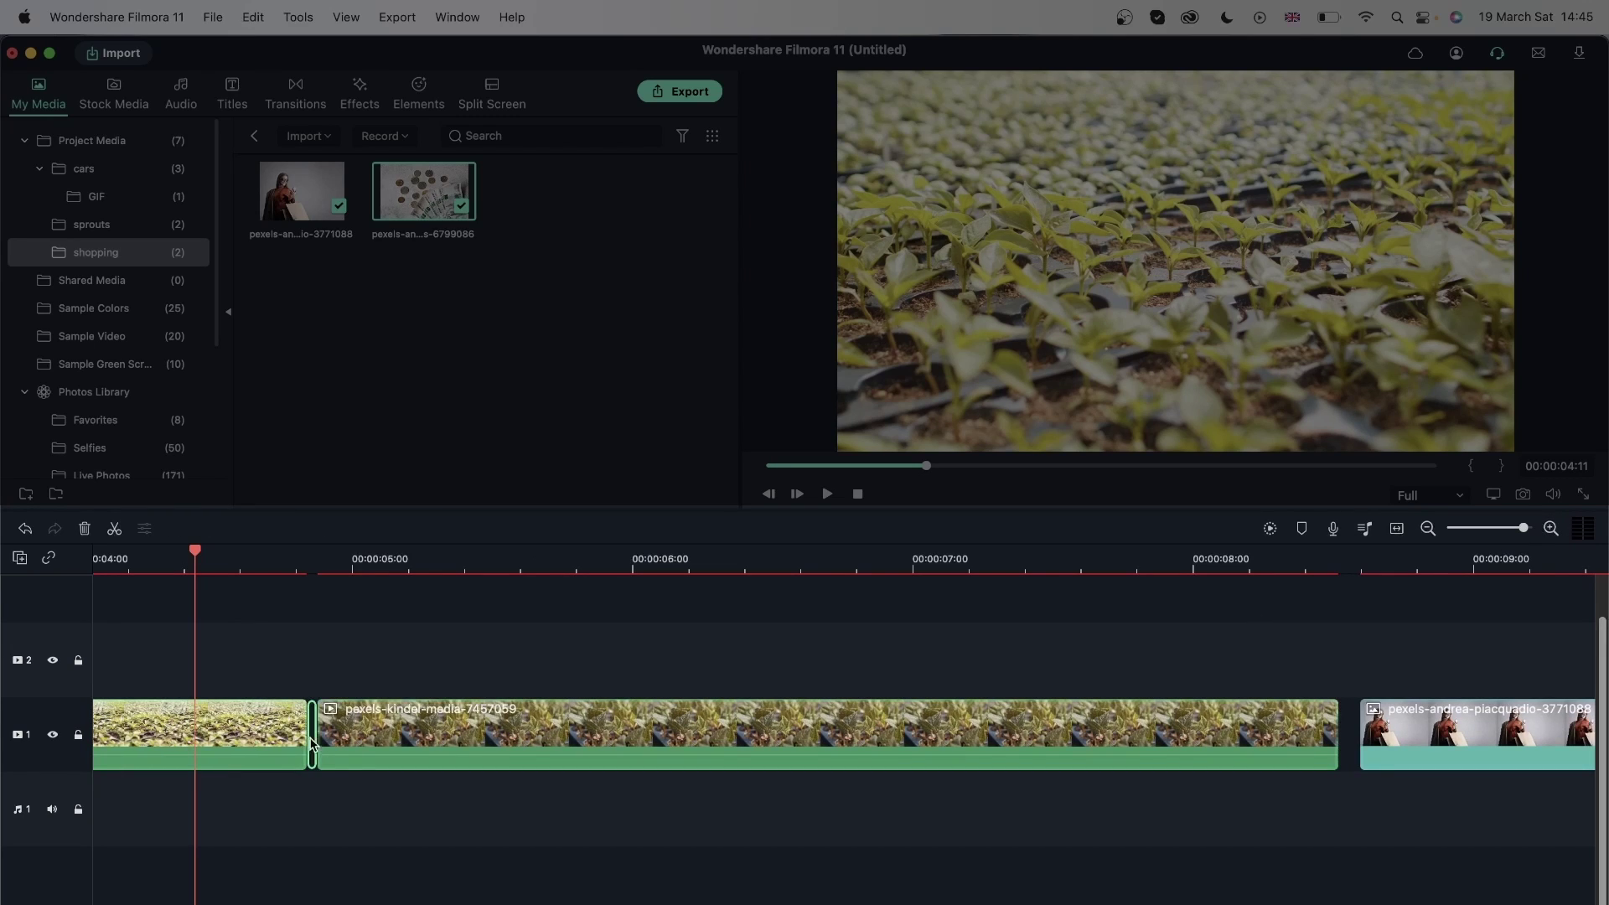
{"action": "key", "text": "Delete"}
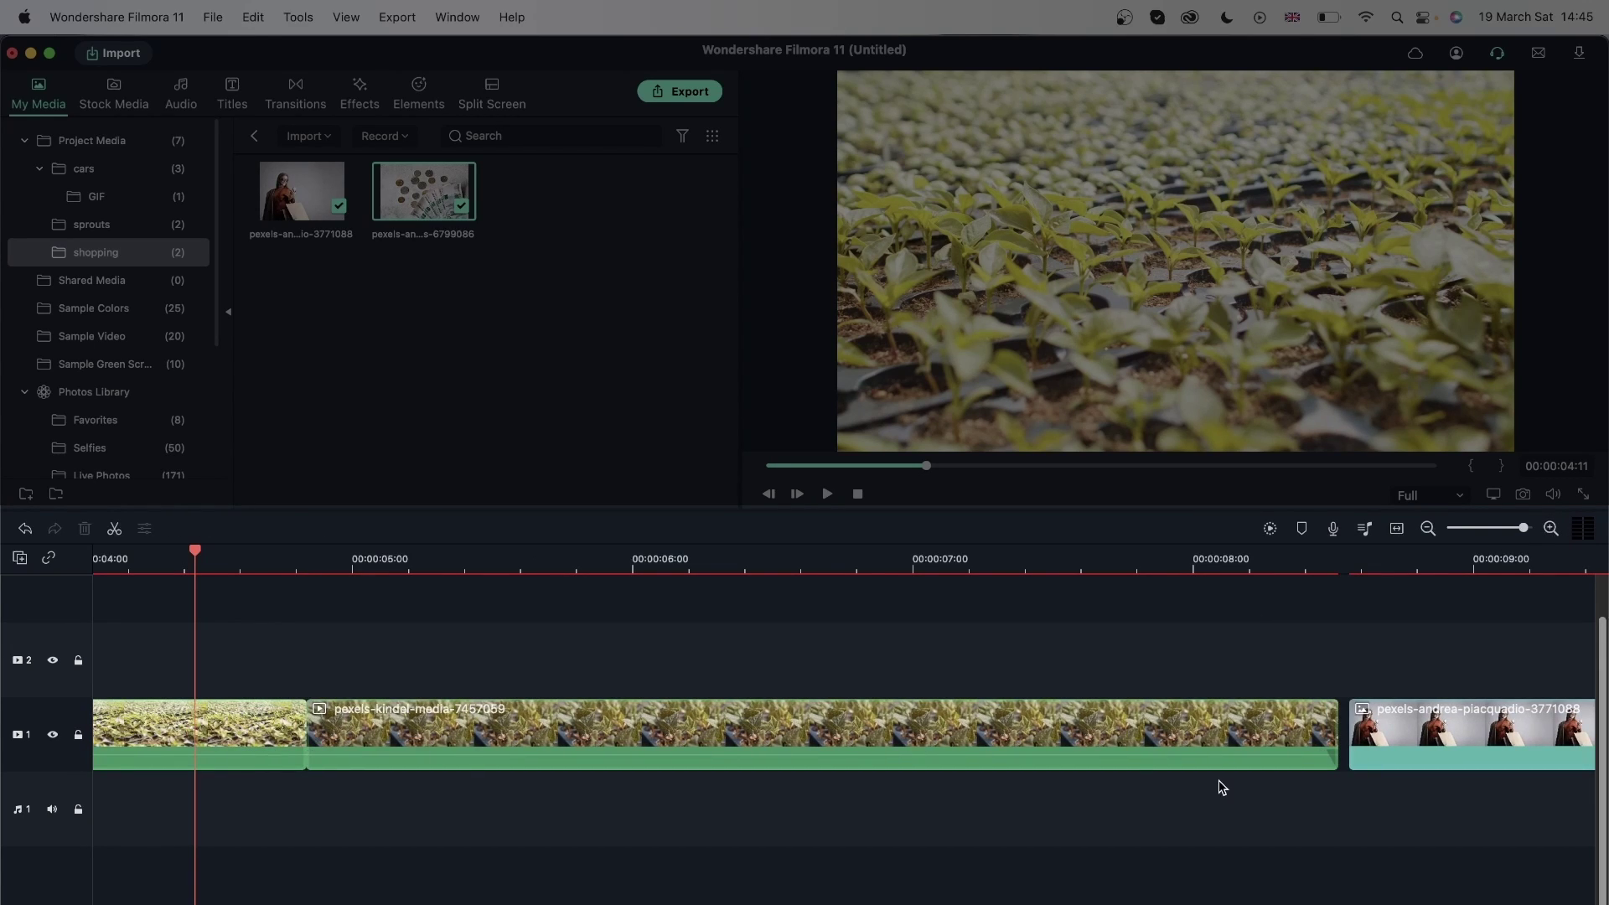
{"action": "left_click", "coordinate": [1342, 731]}
{"action": "key", "text": "Delete"}
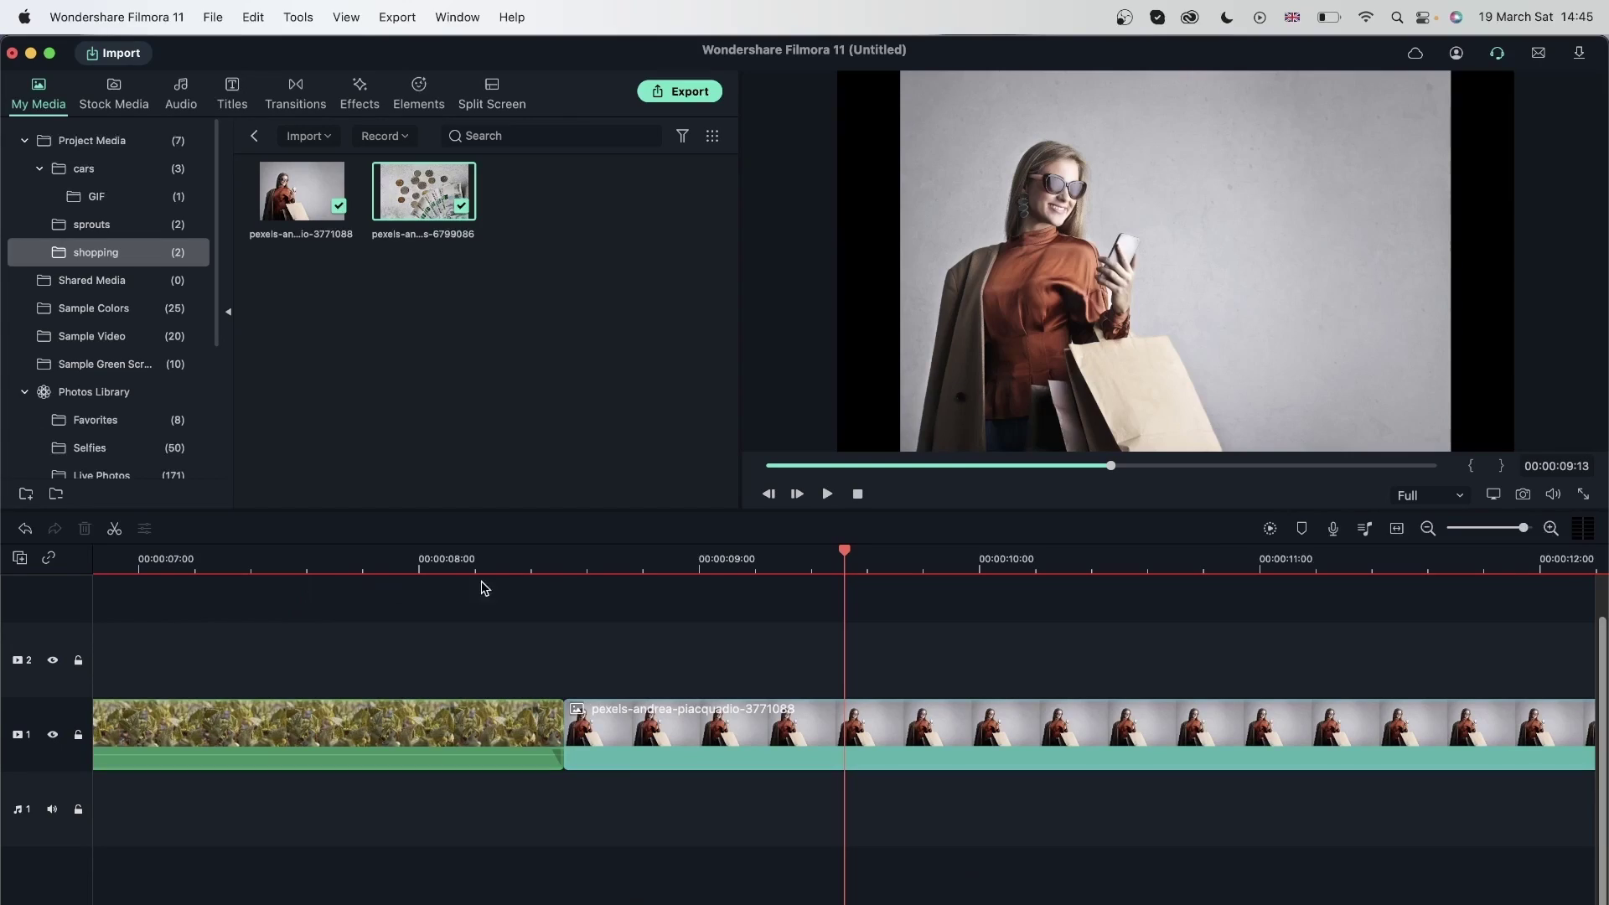
Step: Extend the end of the coins and banknotes image on video track 1 to a duration of about 00:00:08:18
{"action": "left_click", "coordinate": [474, 555]}
{"action": "mouse_move", "coordinate": [474, 553]}
{"action": "left_mouse_down"}
{"action": "mouse_move", "coordinate": [531, 555]}
{"action": "mouse_move", "coordinate": [497, 555]}
{"action": "left_mouse_up"}
{"action": "left_click", "coordinate": [1429, 528]}
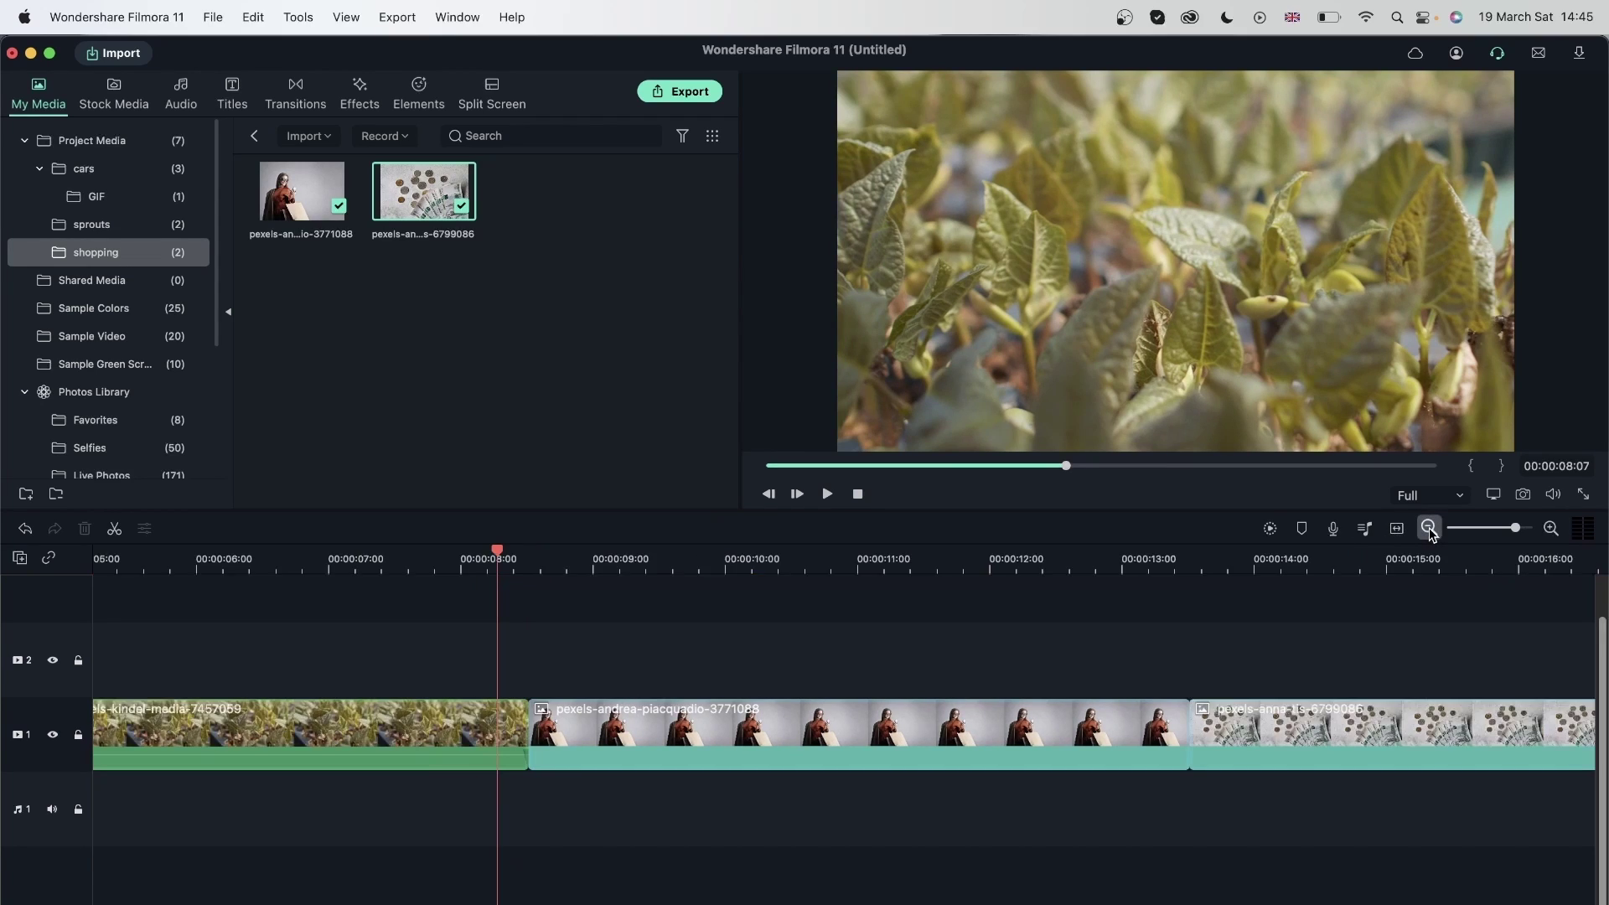
{"action": "left_click", "coordinate": [1428, 528]}
{"action": "left_click", "coordinate": [1429, 528]}
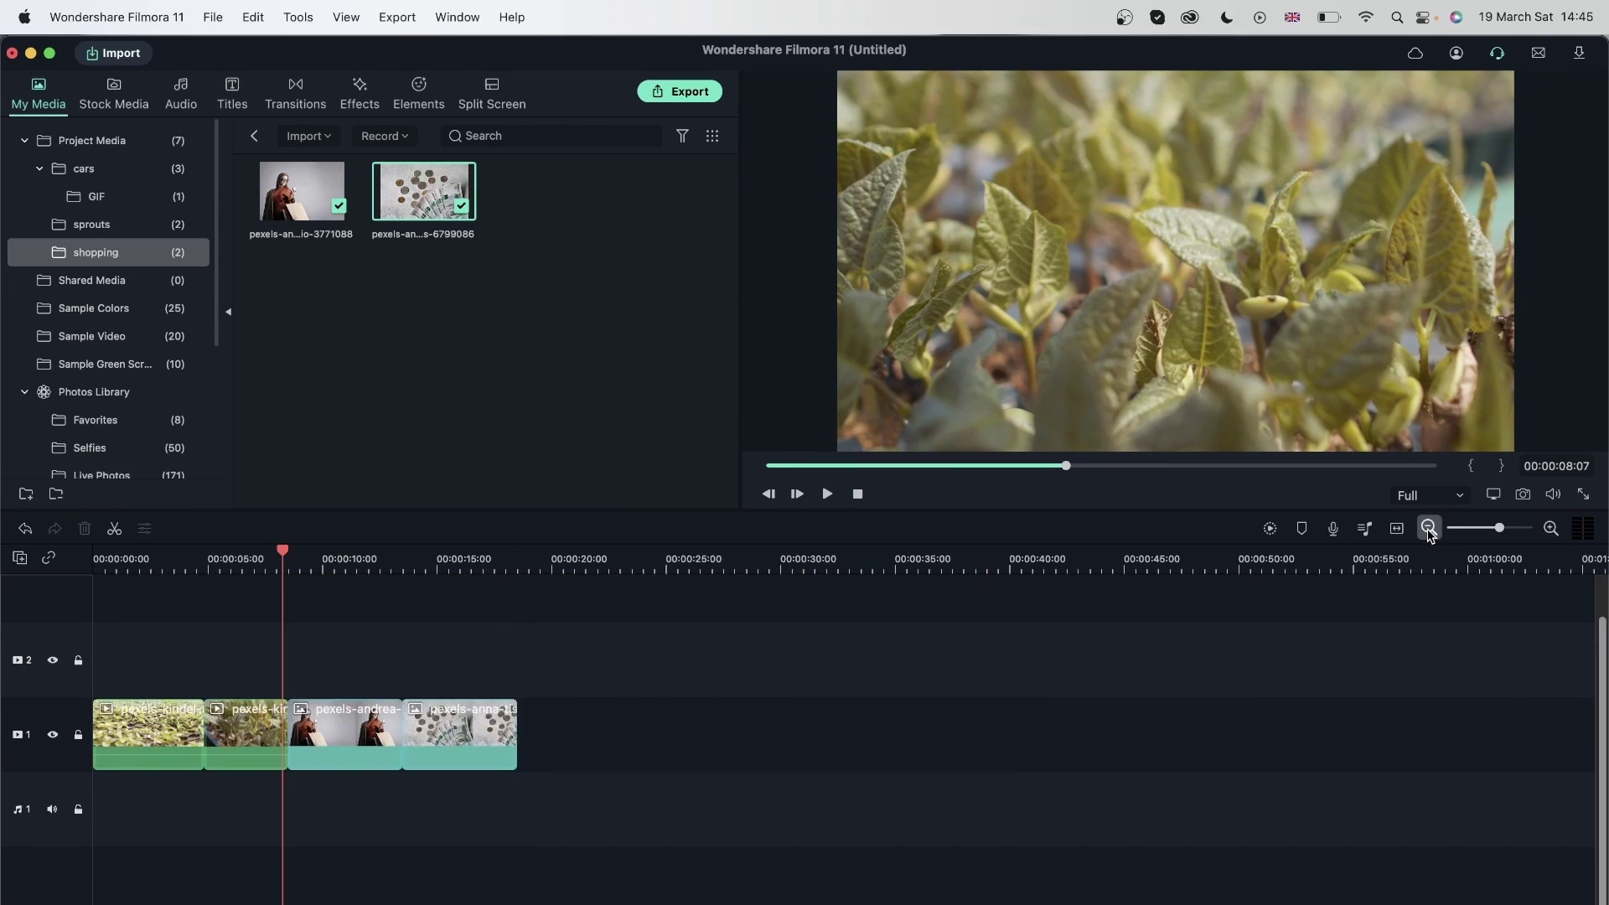
{"action": "left_click", "coordinate": [1553, 528]}
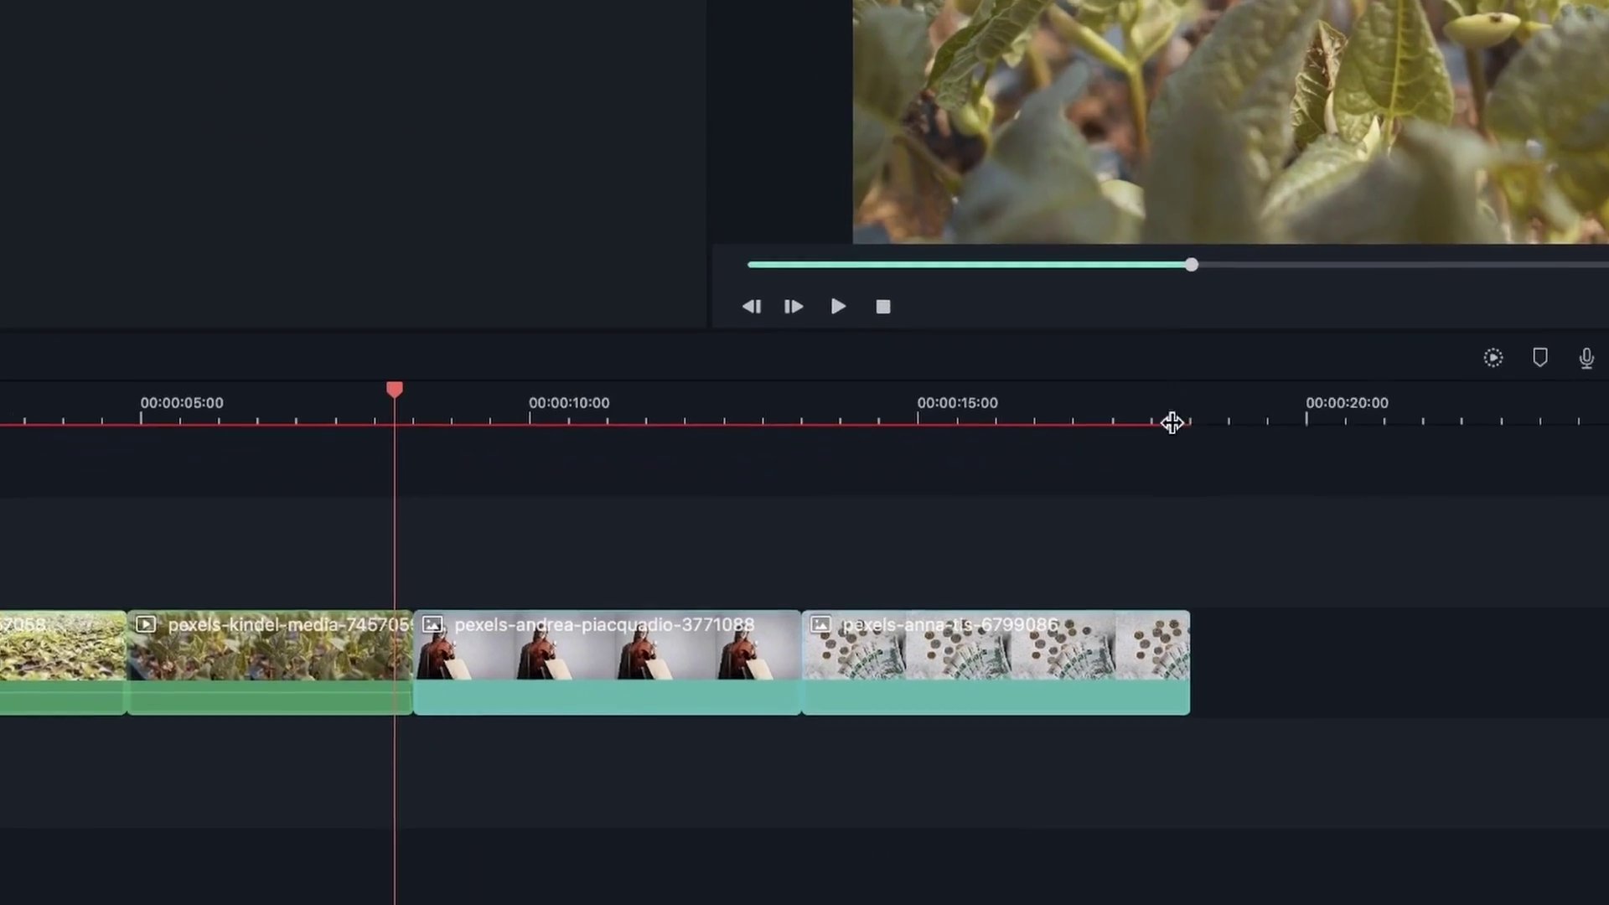
{"action": "left_click", "coordinate": [1024, 571]}
{"action": "left_click_drag", "start_coordinate": [1211, 268], "coordinate": [1272, 270]}
{"action": "left_click_drag", "start_coordinate": [1268, 611], "coordinate": [1512, 661]}
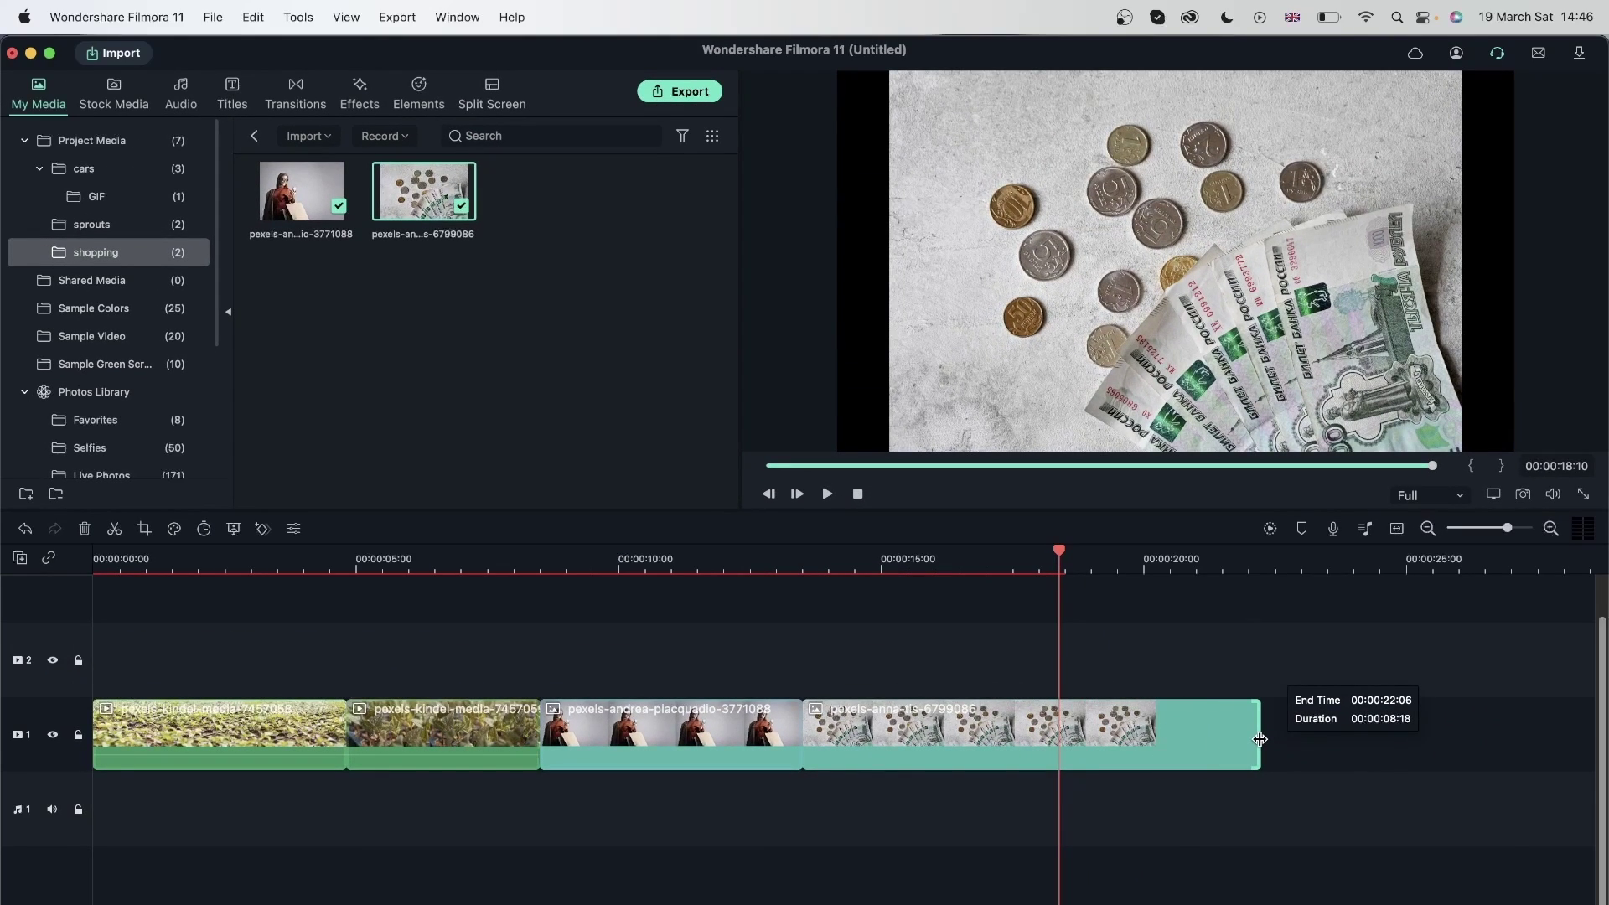
Step: Trim the end of the coins and banknotes image back to 00:00:18:10 on the timeline
{"action": "left_click_drag", "start_coordinate": [1260, 739], "coordinate": [1058, 733]}
Step: Copy the second sprouts clip and paste it on video track 1 at about 20 seconds, after the coins image
{"action": "left_click", "coordinate": [434, 717]}
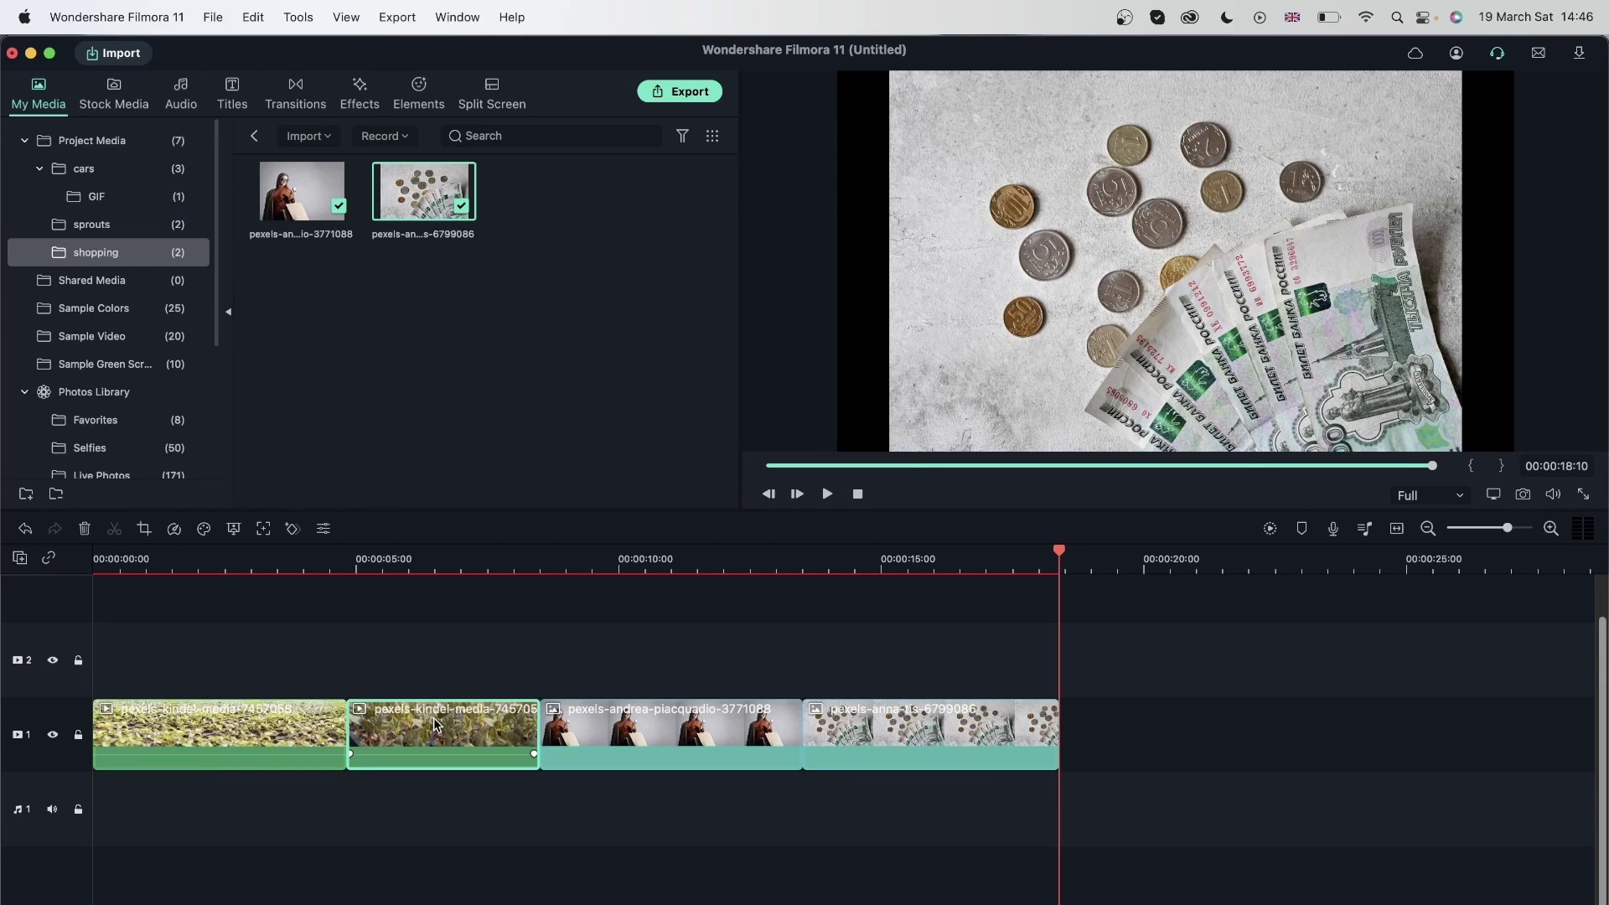
{"action": "left_click", "coordinate": [432, 558]}
{"action": "left_click_drag", "start_coordinate": [433, 550], "coordinate": [461, 574]}
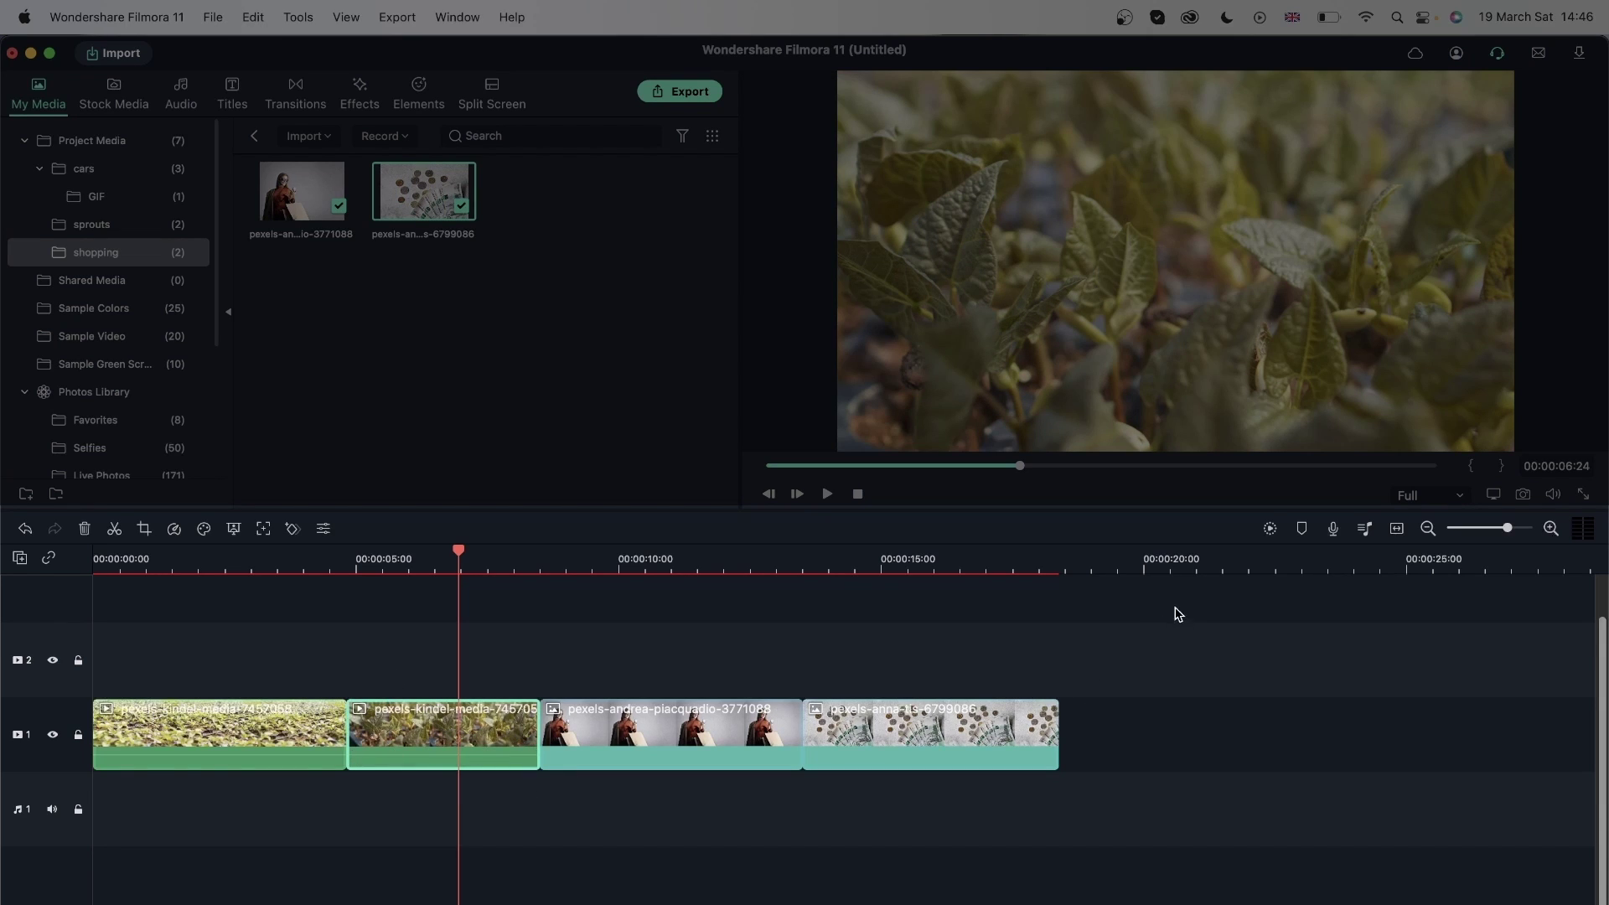
{"action": "left_click", "coordinate": [1135, 556]}
{"action": "key", "text": "super+v"}
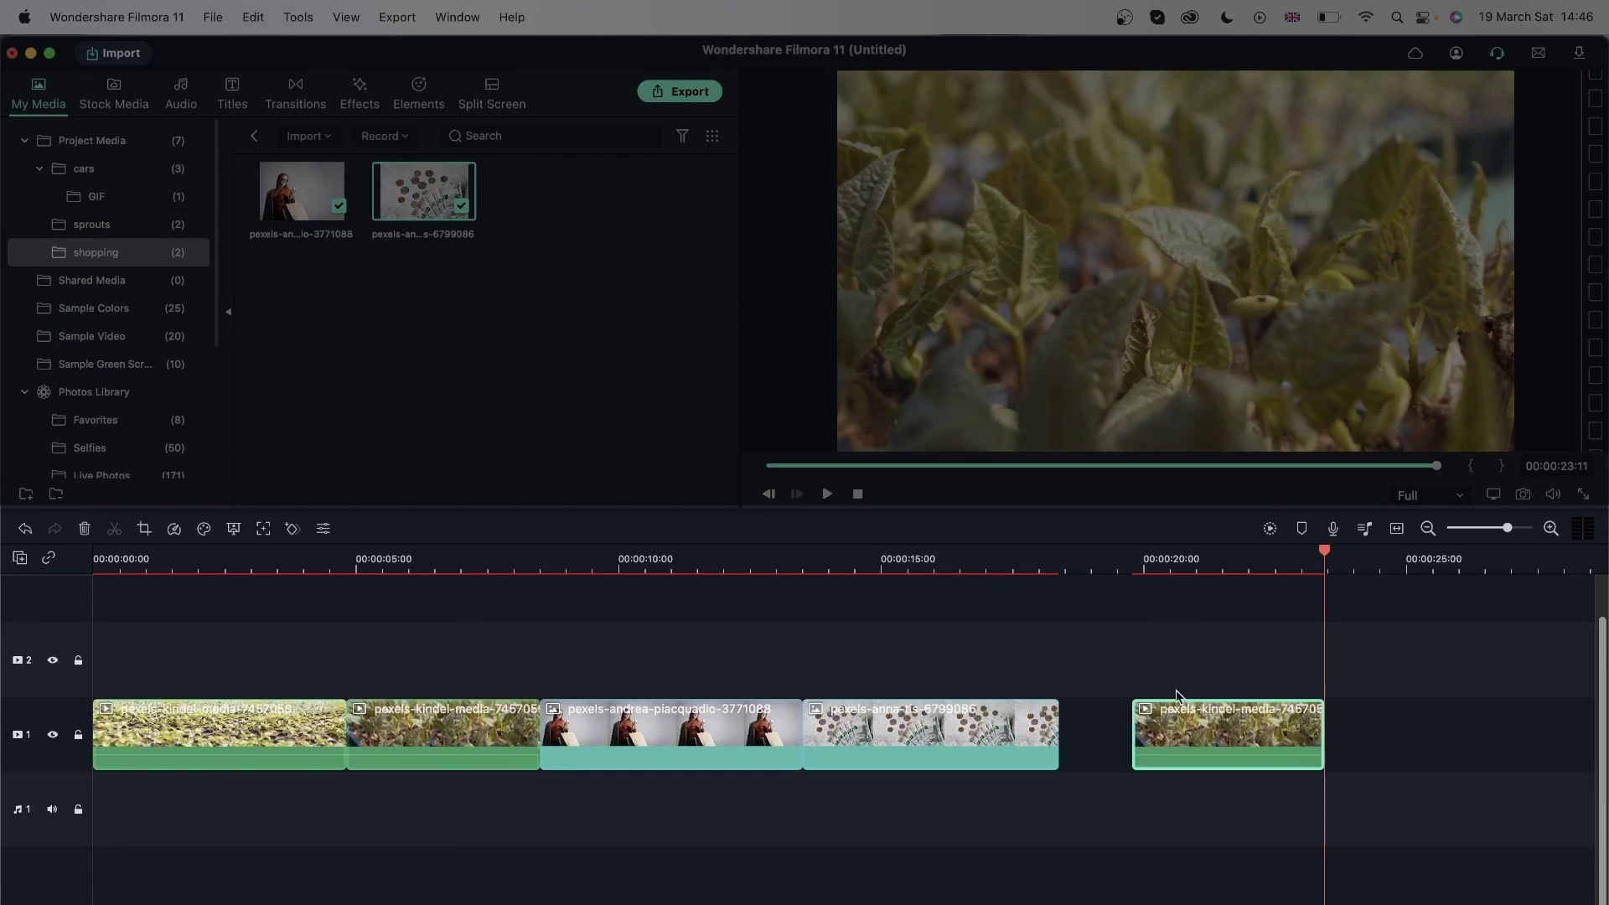
Step: Extend the end of the pasted sprouts clip to about 29 seconds on the timeline
{"action": "left_click_drag", "start_coordinate": [1323, 722], "coordinate": [1564, 719]}
{"action": "scroll", "coordinate": [1564, 719], "scroll_direction": "right", "scroll_amount": 5}
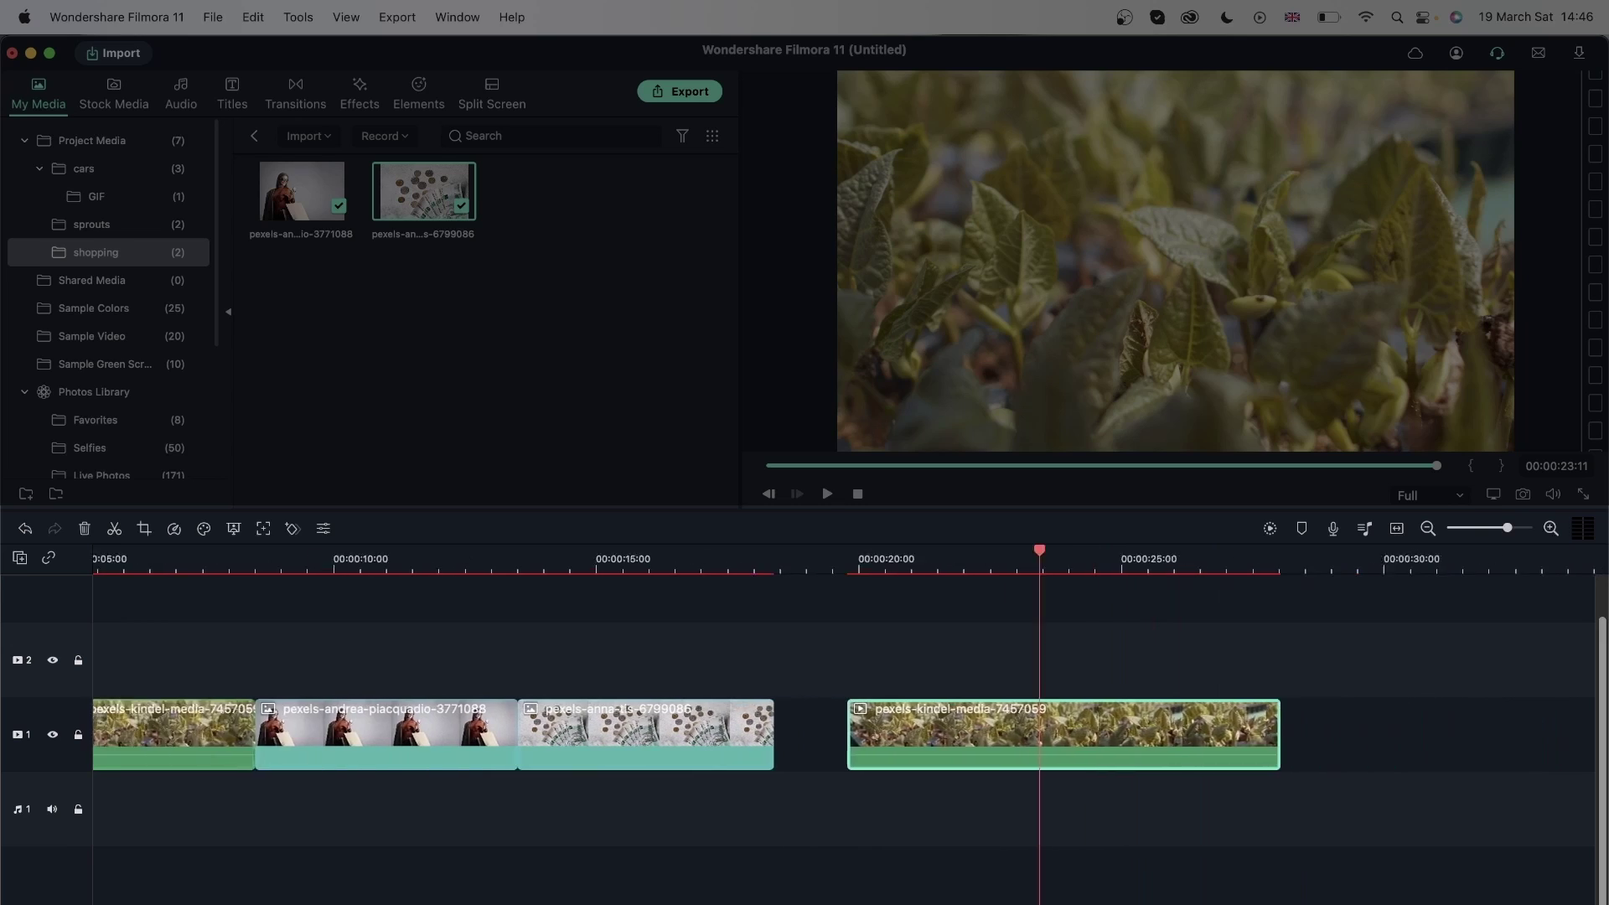
{"action": "scroll", "coordinate": [895, 821], "scroll_direction": "right", "scroll_amount": 5}
{"action": "left_click_drag", "start_coordinate": [909, 730], "coordinate": [1131, 743]}
Step: Delete the extended copy of the sprouts clip from video track 1
{"action": "left_click", "coordinate": [793, 741]}
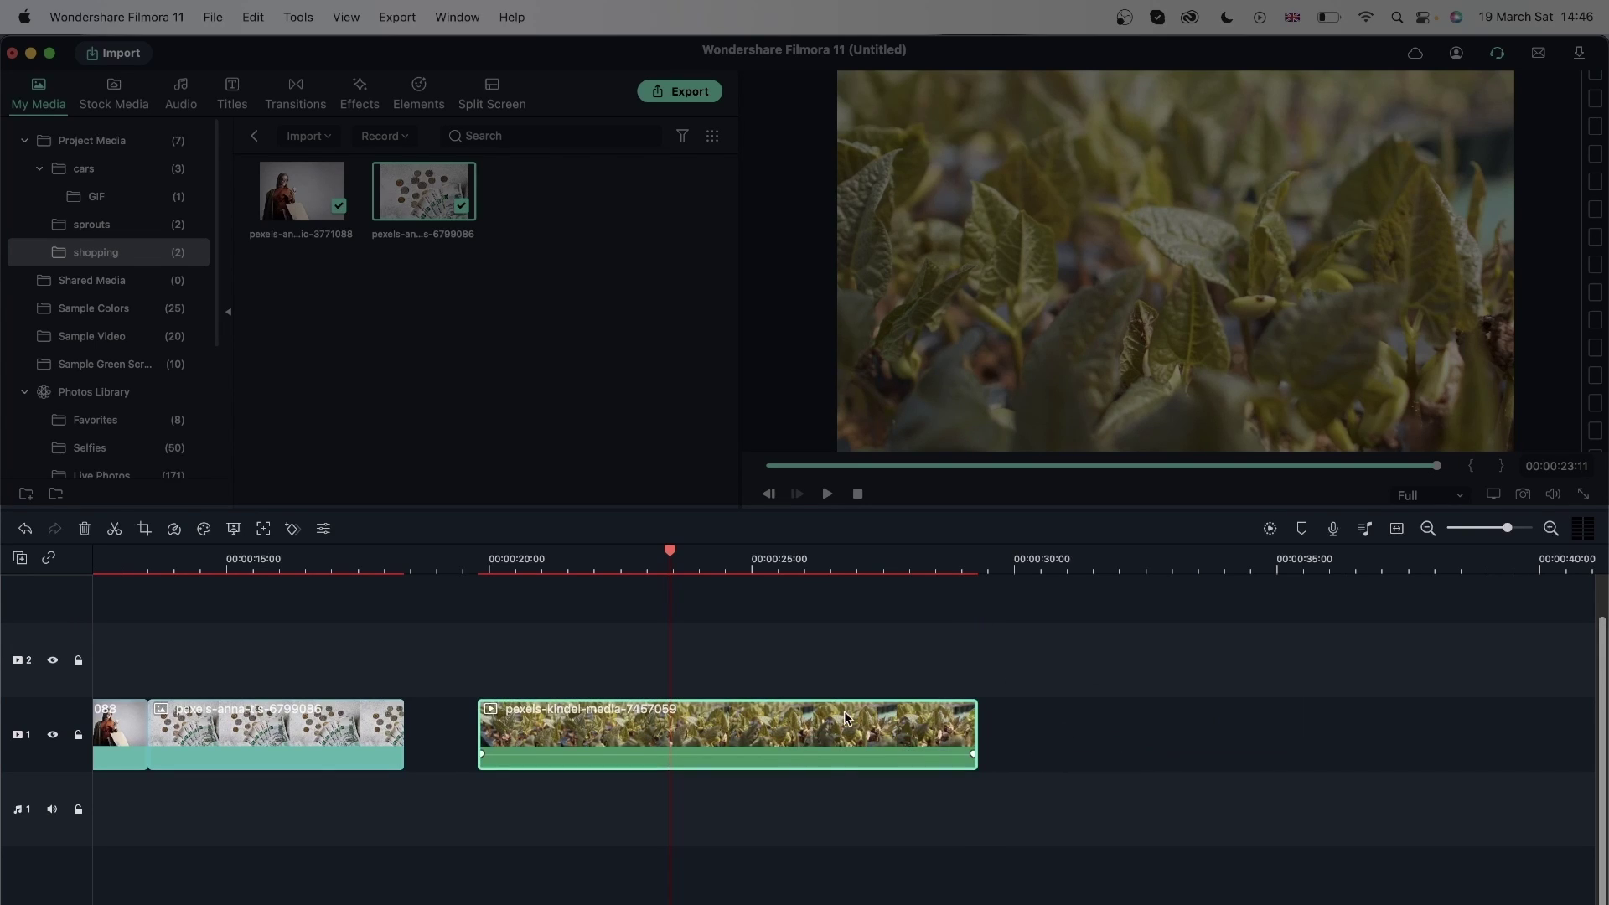
{"action": "key", "text": "Delete"}
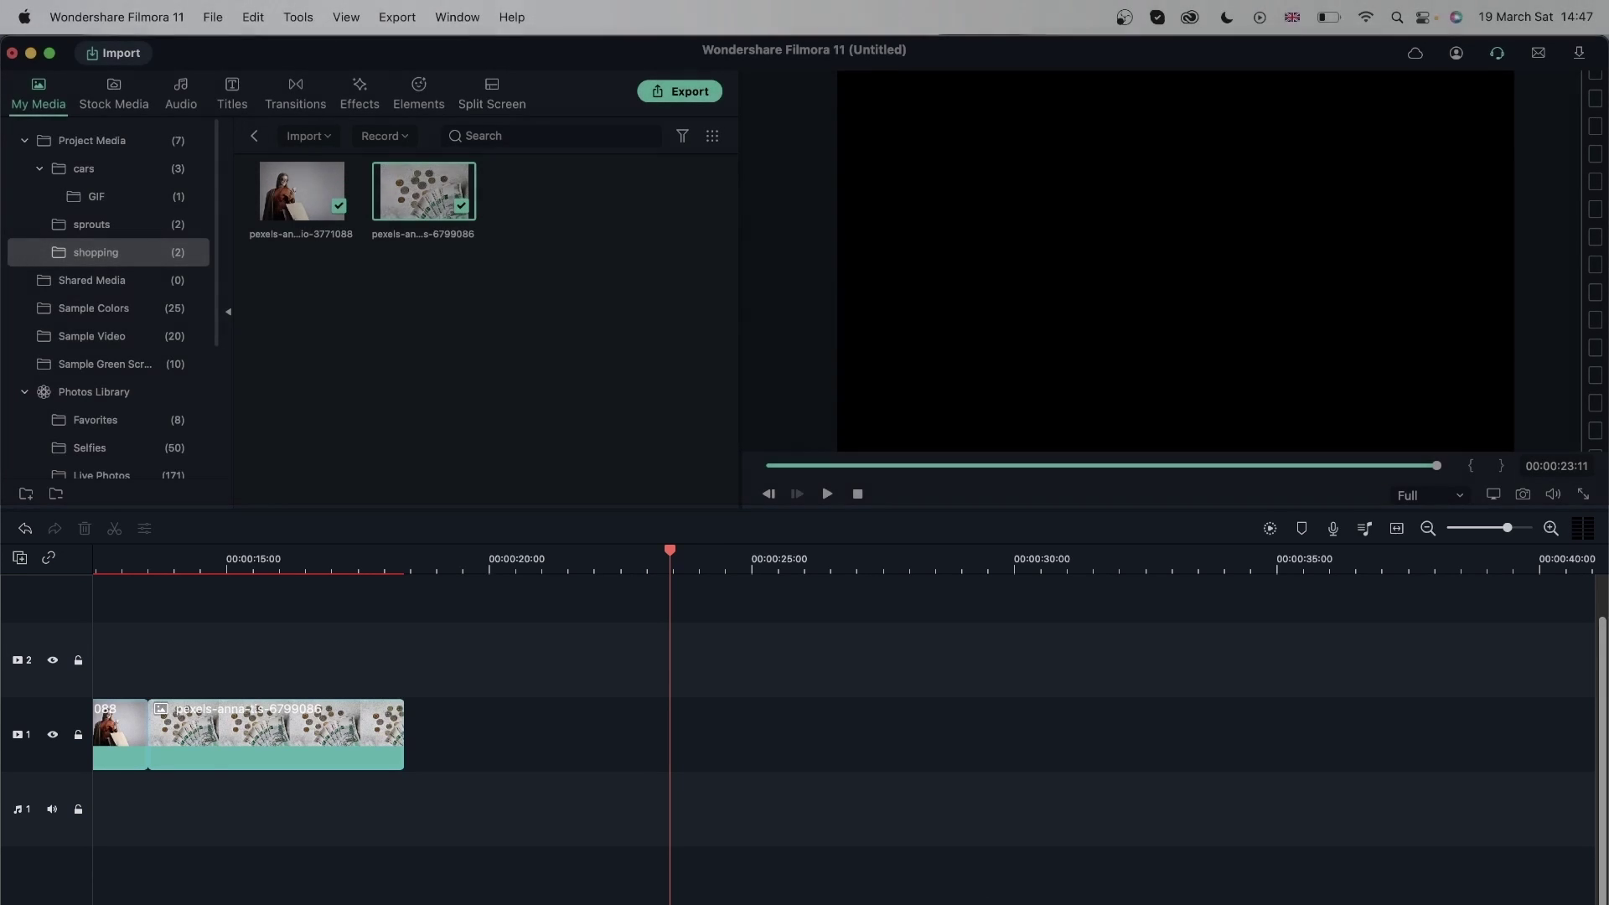
{"action": "key", "text": "super+z"}
Step: Select the woman with shopping bags image and play the sequence through to the start of the coins image
{"action": "left_click", "coordinate": [686, 736]}
{"action": "left_click", "coordinate": [463, 559]}
{"action": "left_click", "coordinate": [828, 494]}
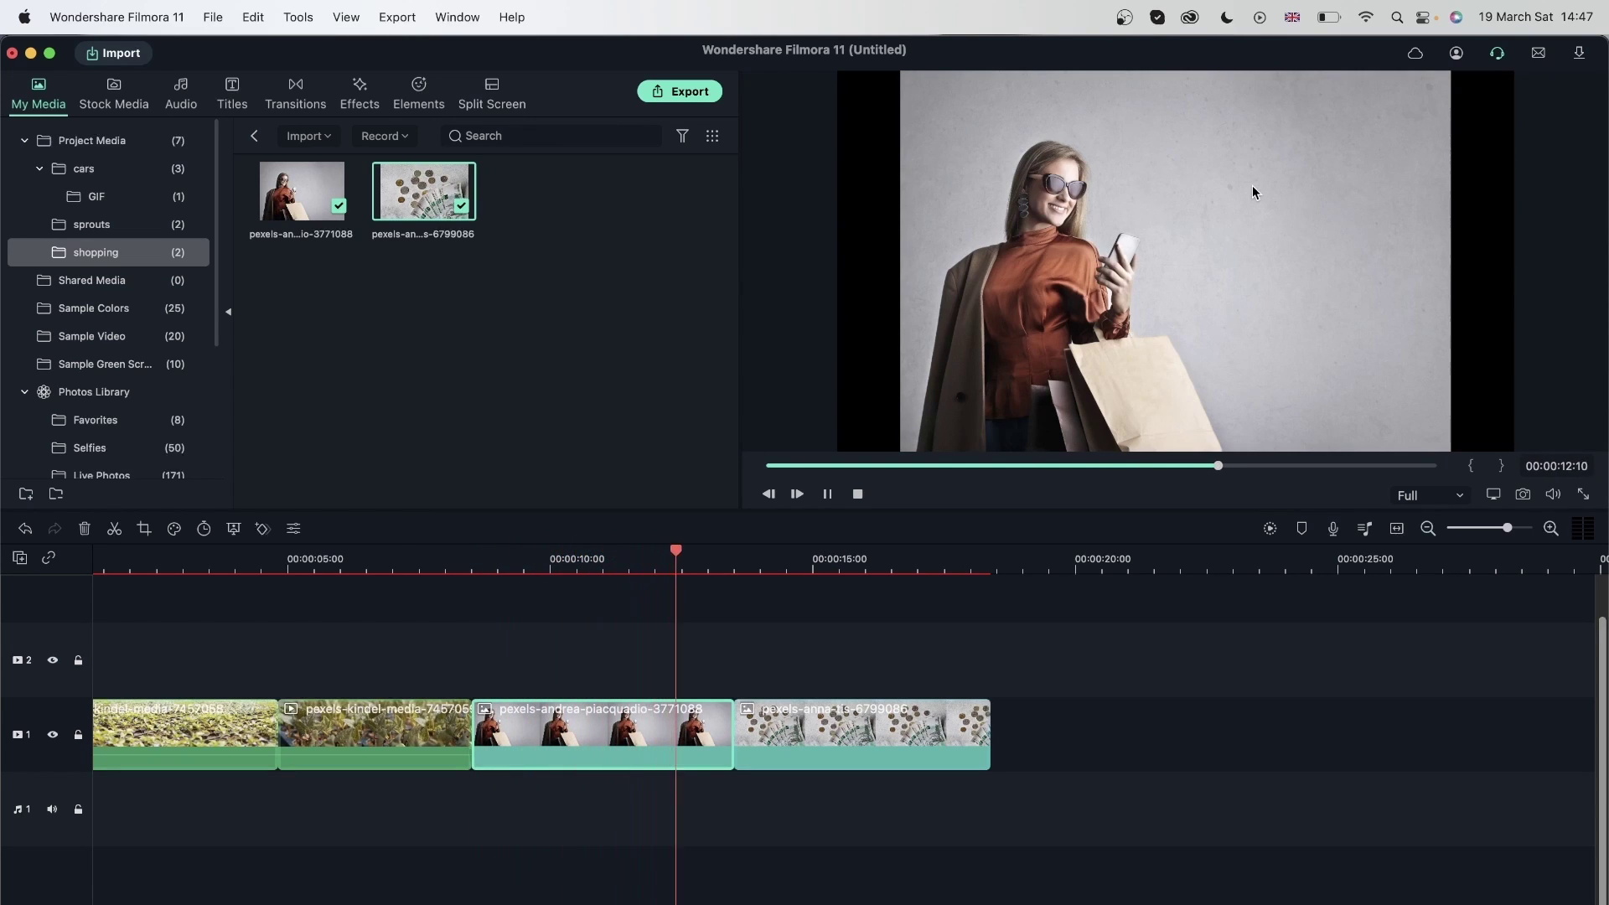
{"action": "key", "text": "space"}
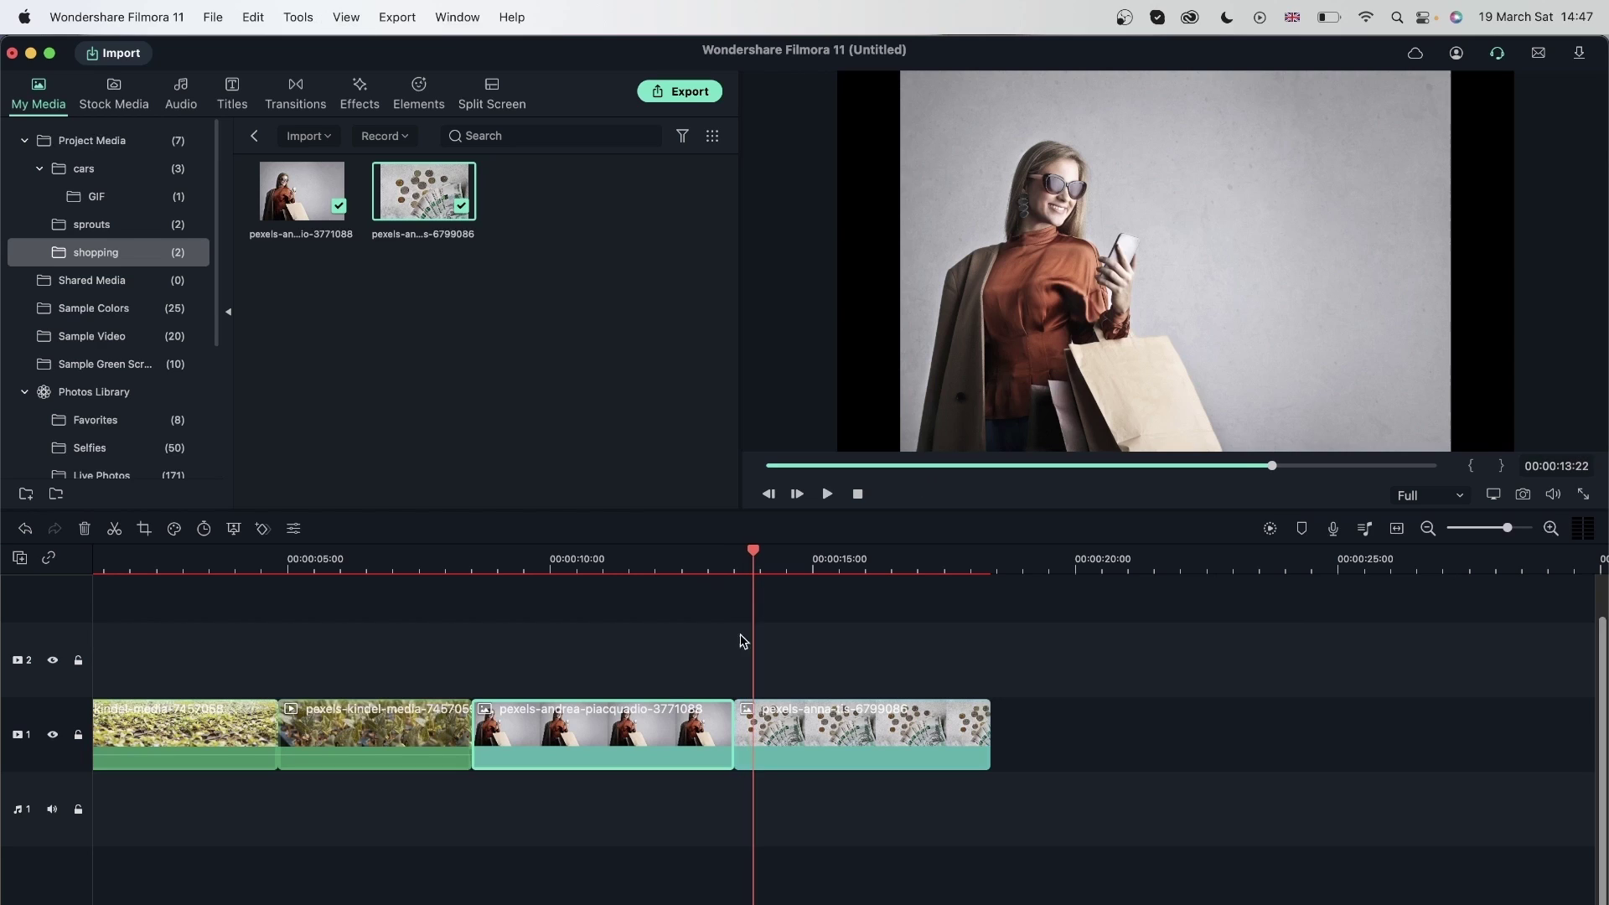
Step: Shorten the coins and banknotes image by trimming its end to about 16.5 seconds on the timeline
{"action": "left_click_drag", "start_coordinate": [880, 833], "coordinate": [670, 752]}
{"action": "left_click", "coordinate": [315, 593]}
{"action": "left_click", "coordinate": [866, 721]}
{"action": "left_click_drag", "start_coordinate": [988, 731], "coordinate": [893, 733]}
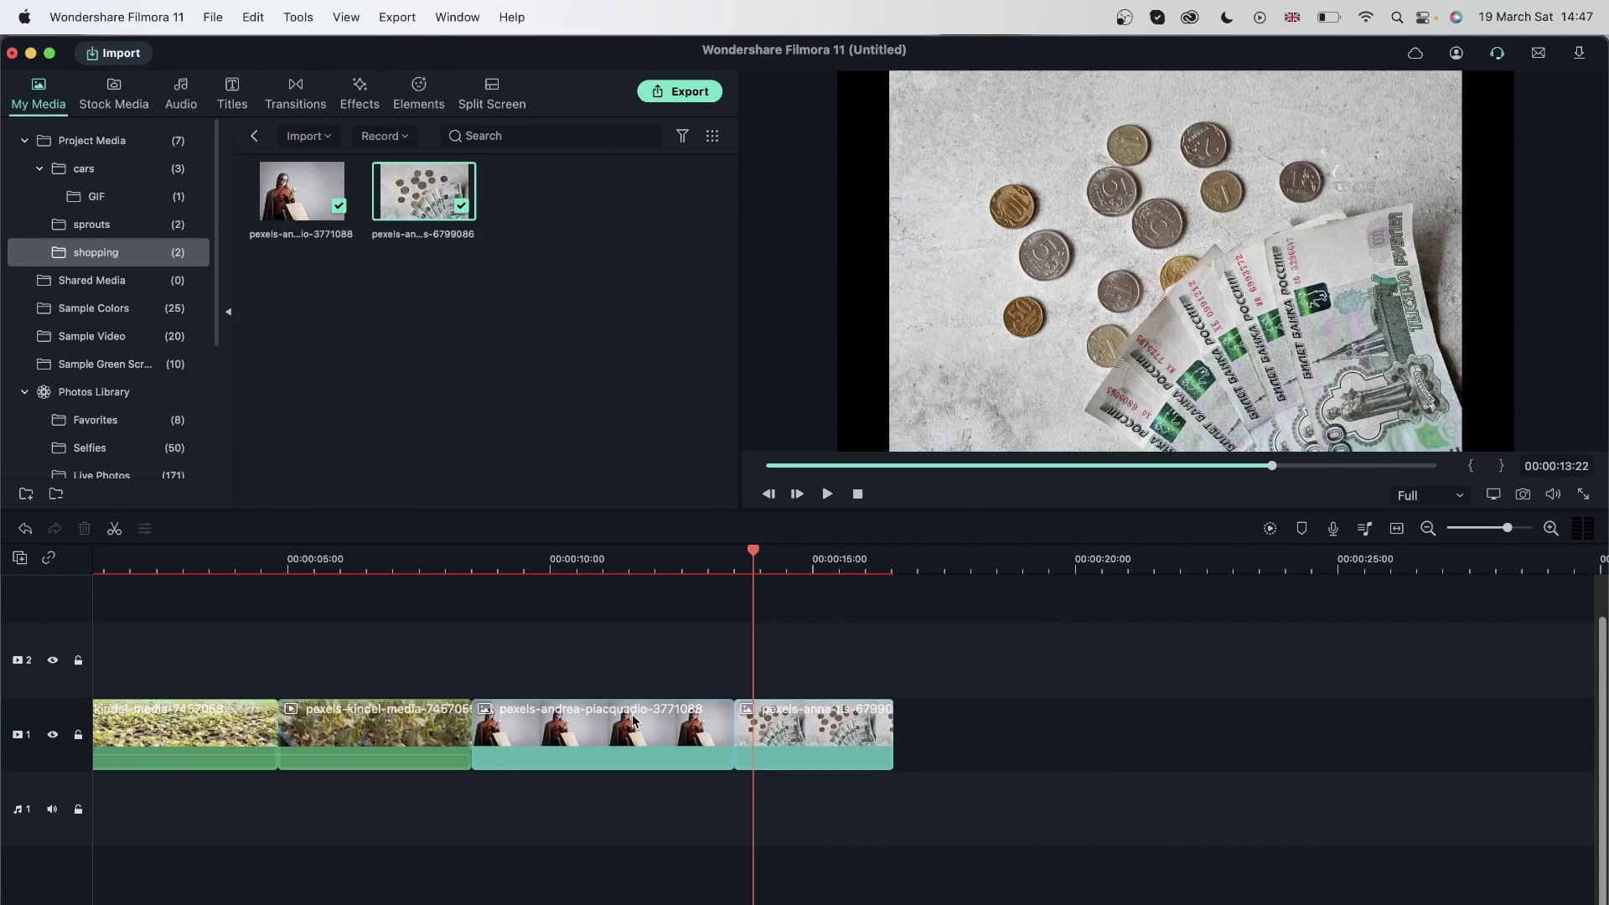
Step: Set the duration of the woman with shopping bags image to 00:00:02:00, and undo the change
{"action": "left_click", "coordinate": [631, 741]}
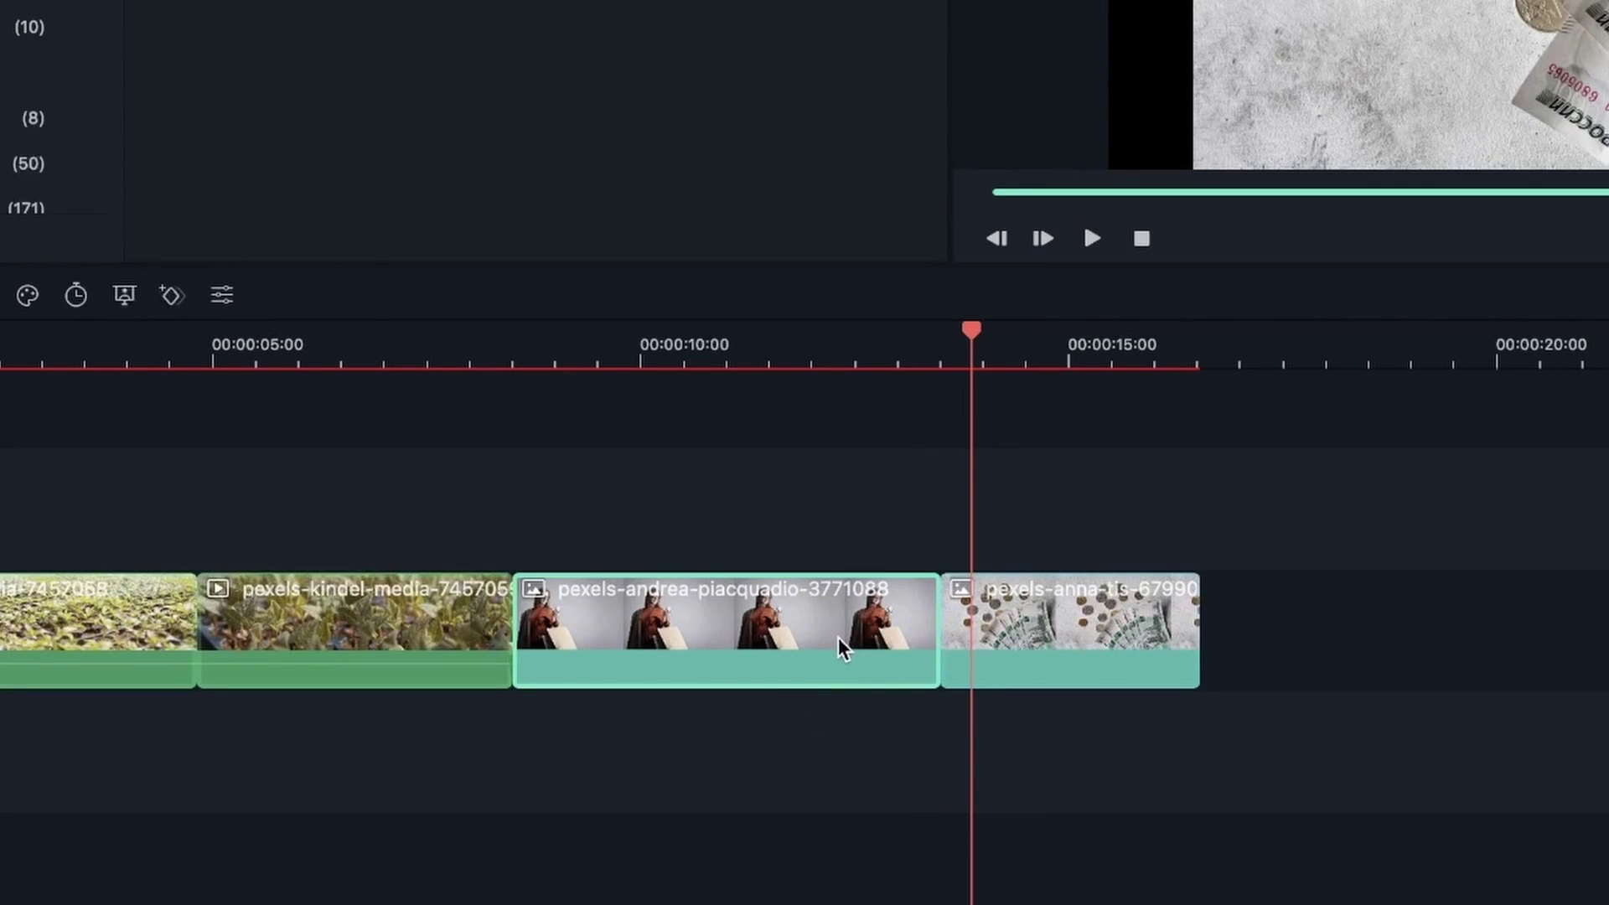
{"action": "left_click", "coordinate": [78, 296]}
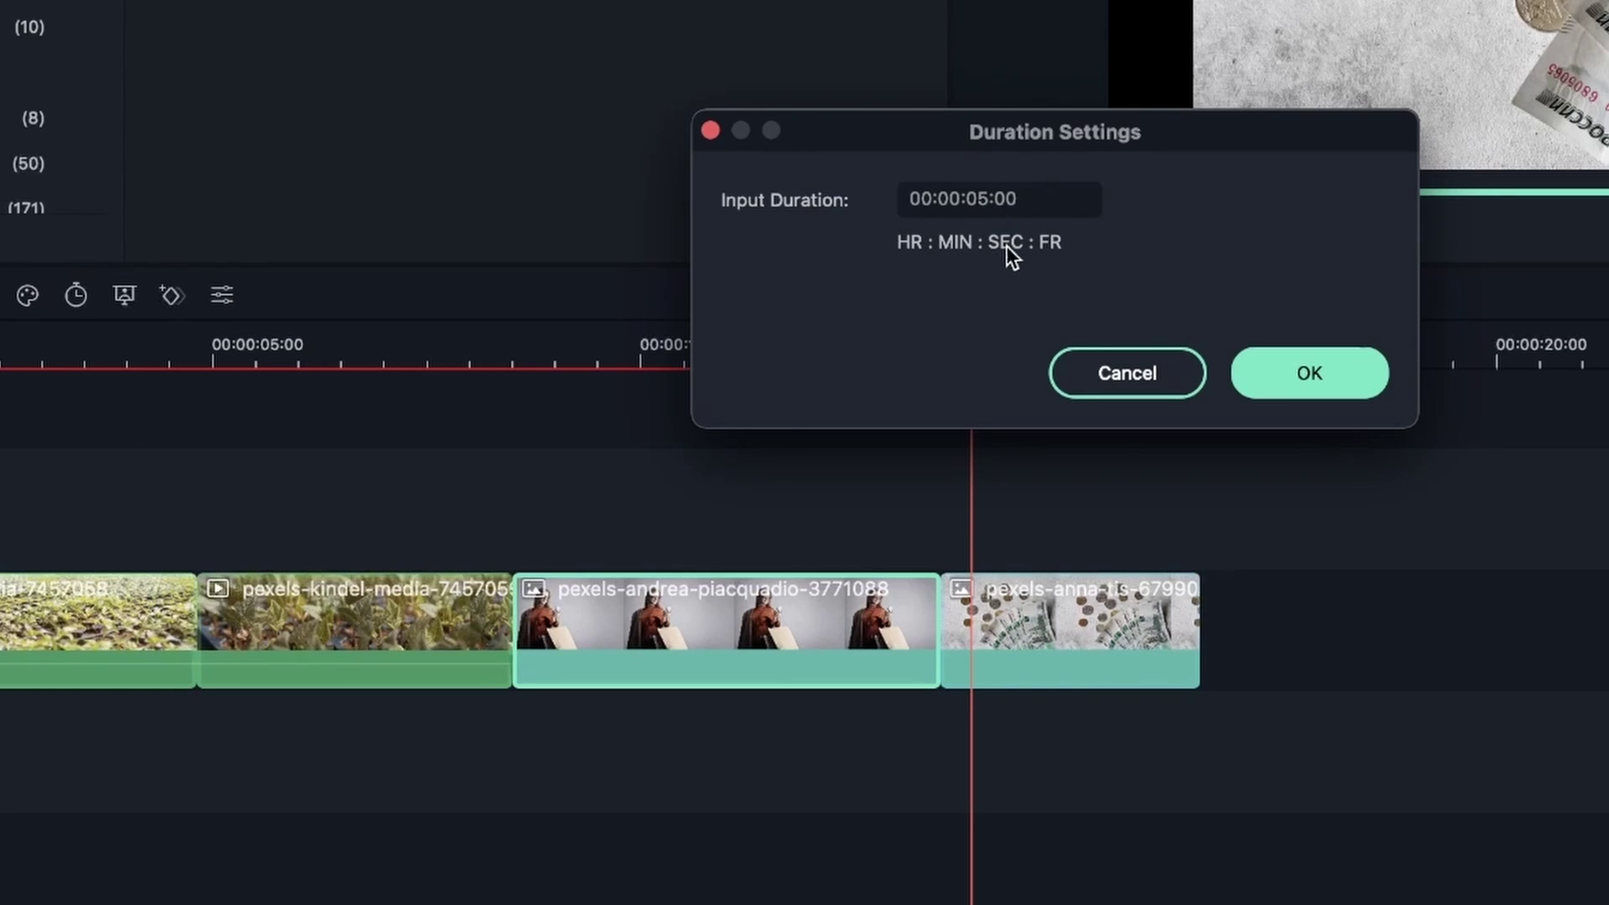
{"action": "left_click", "coordinate": [992, 199]}
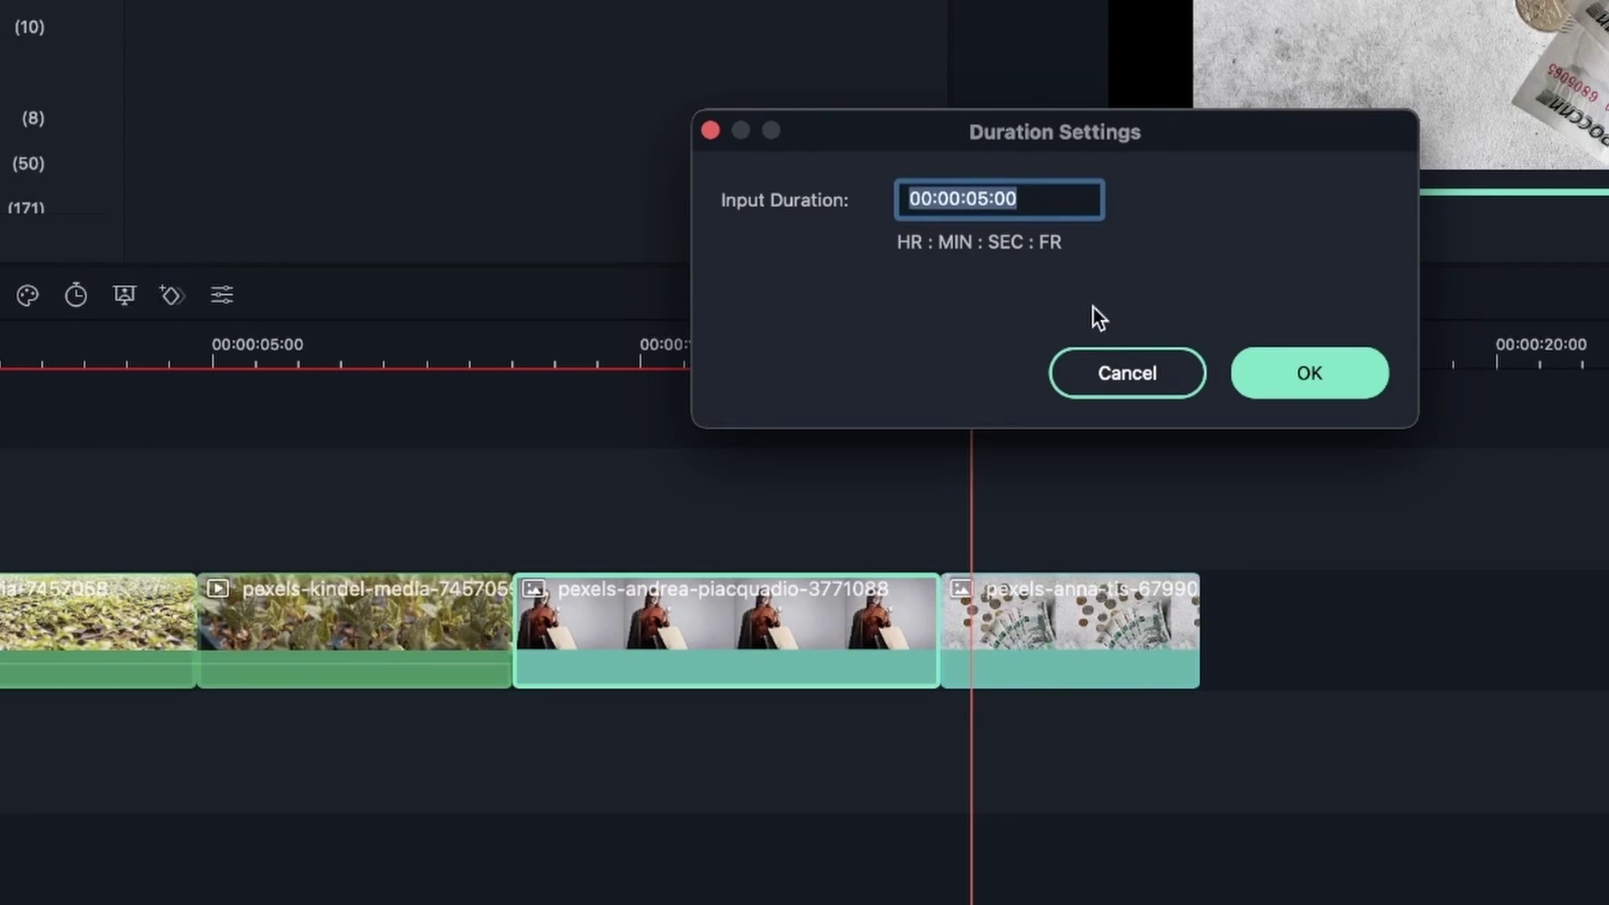
{"action": "left_click", "coordinate": [1063, 198]}
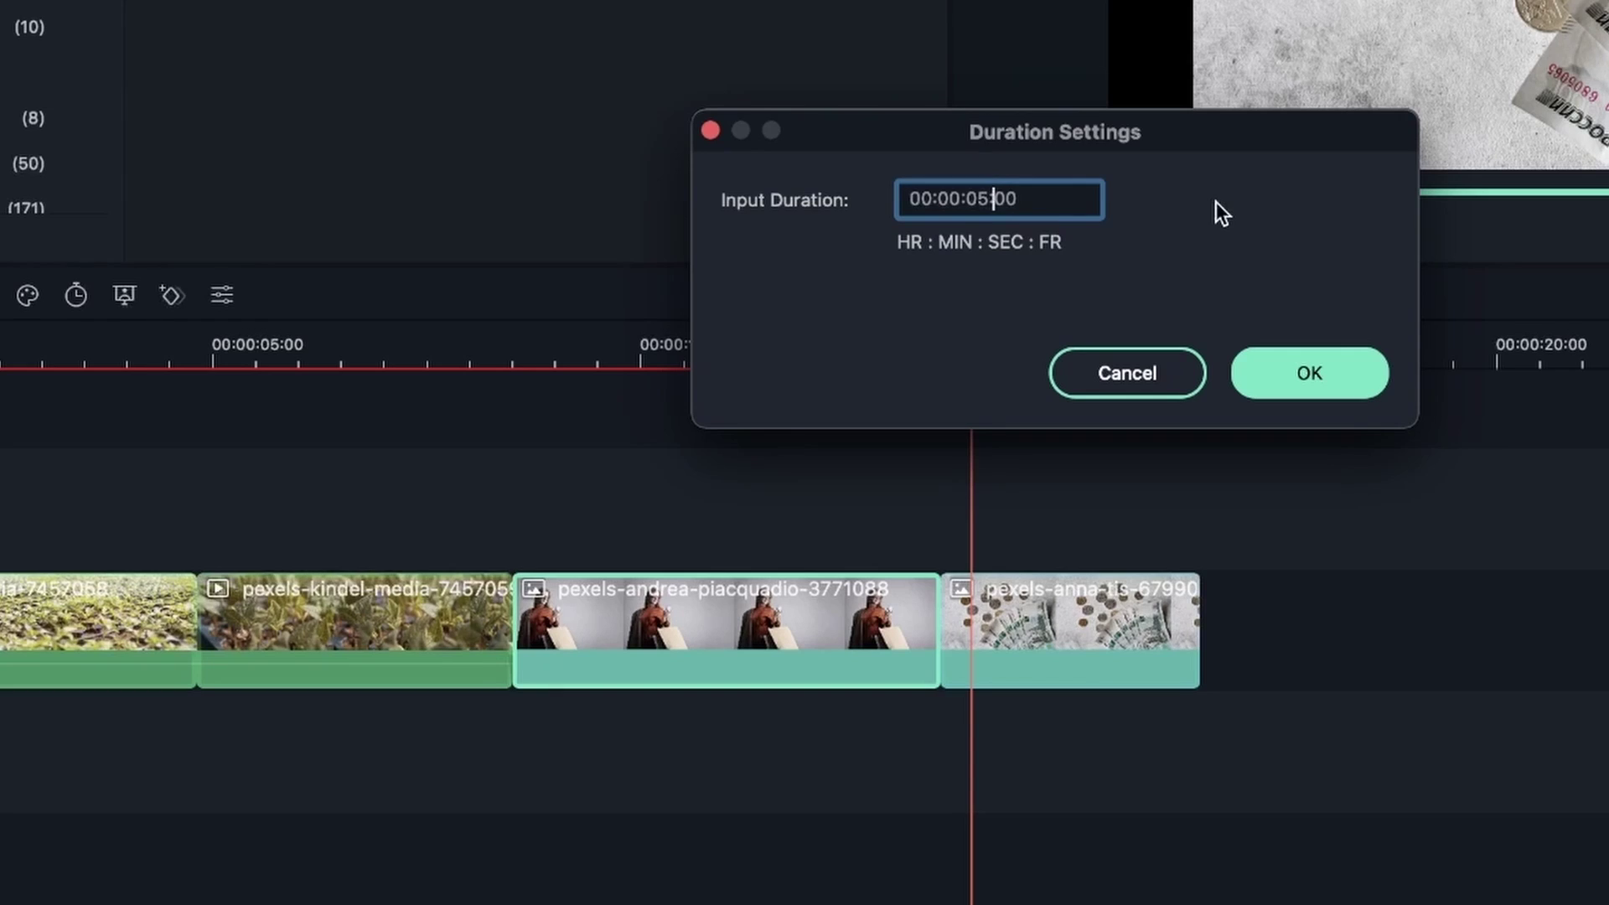
{"action": "left_click", "coordinate": [980, 199]}
{"action": "key", "text": "BackSpace"}
{"action": "type", "text": "2"}
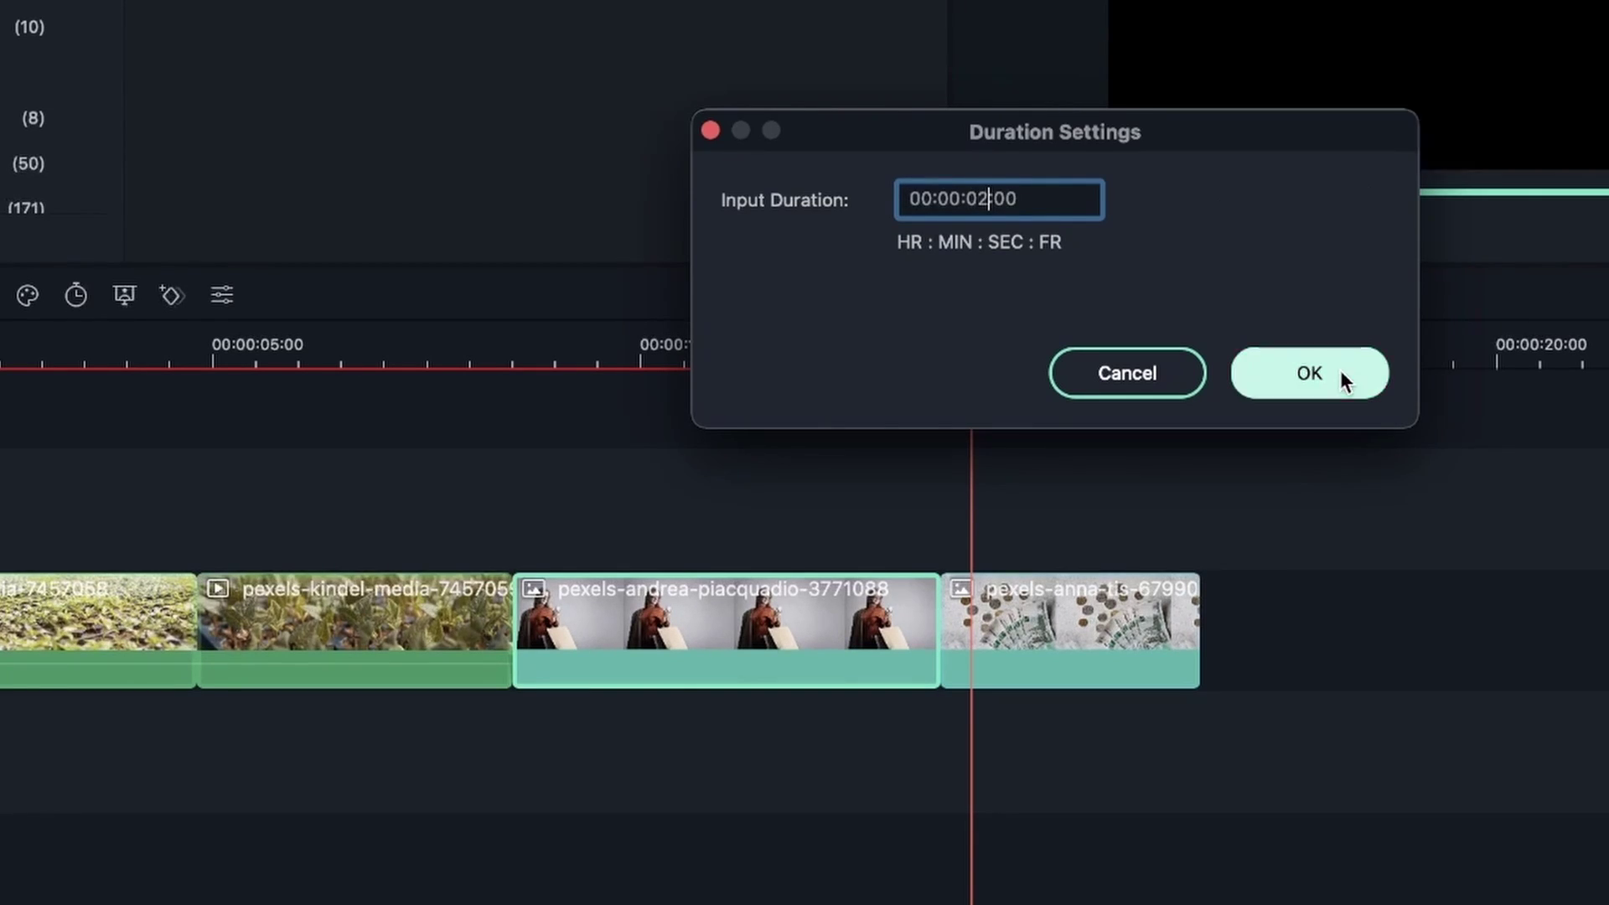
{"action": "left_click", "coordinate": [1340, 373]}
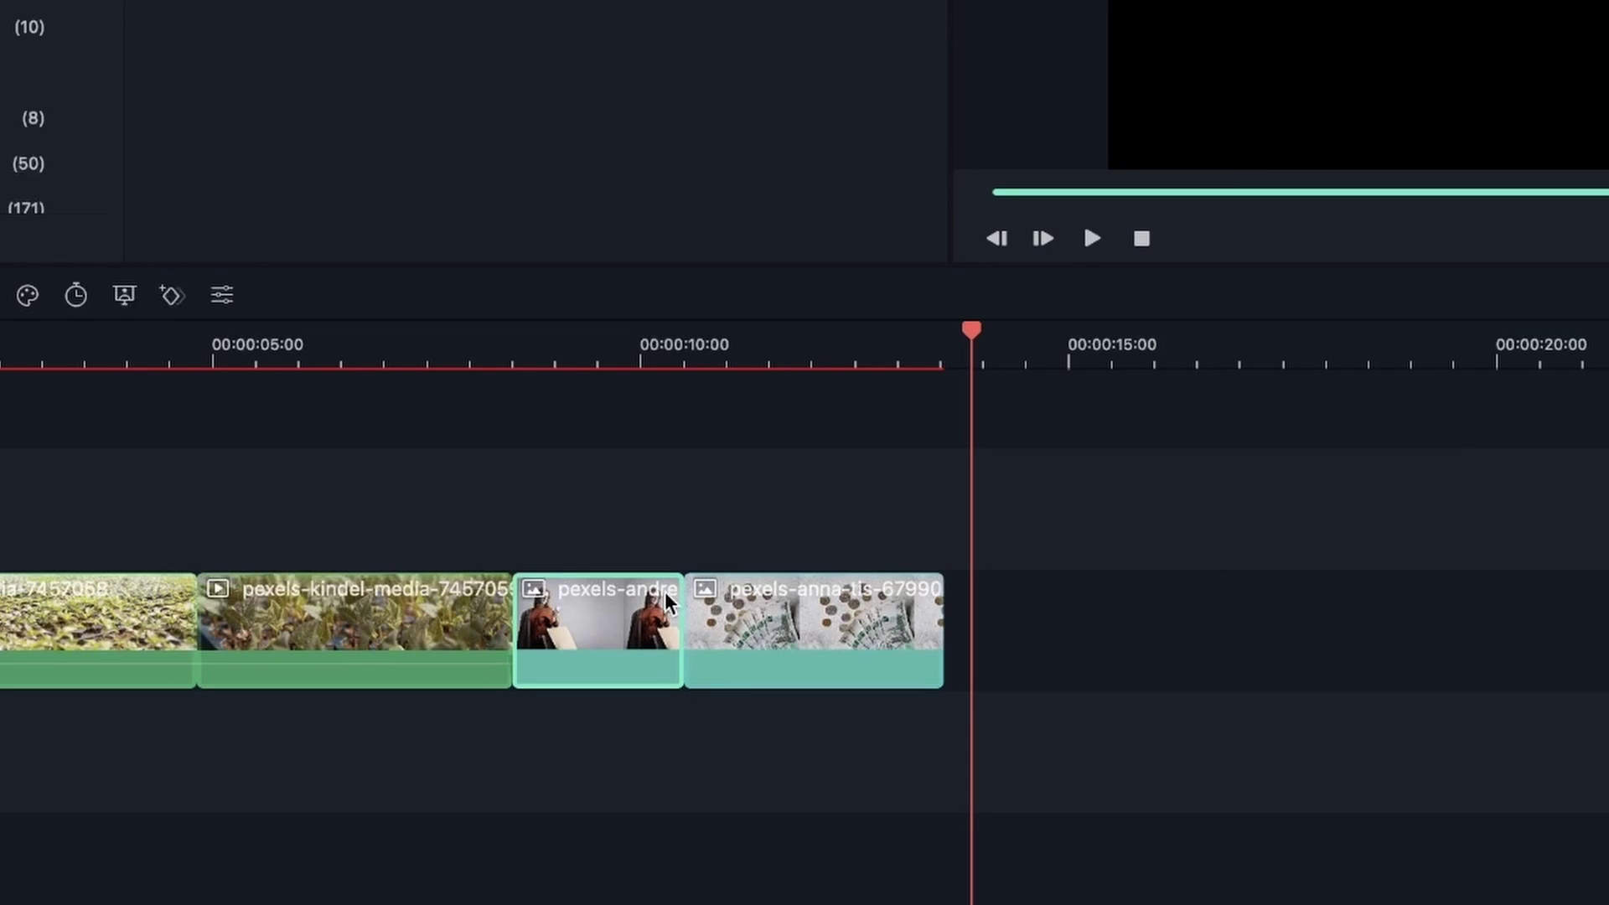
{"action": "key", "text": "super+z"}
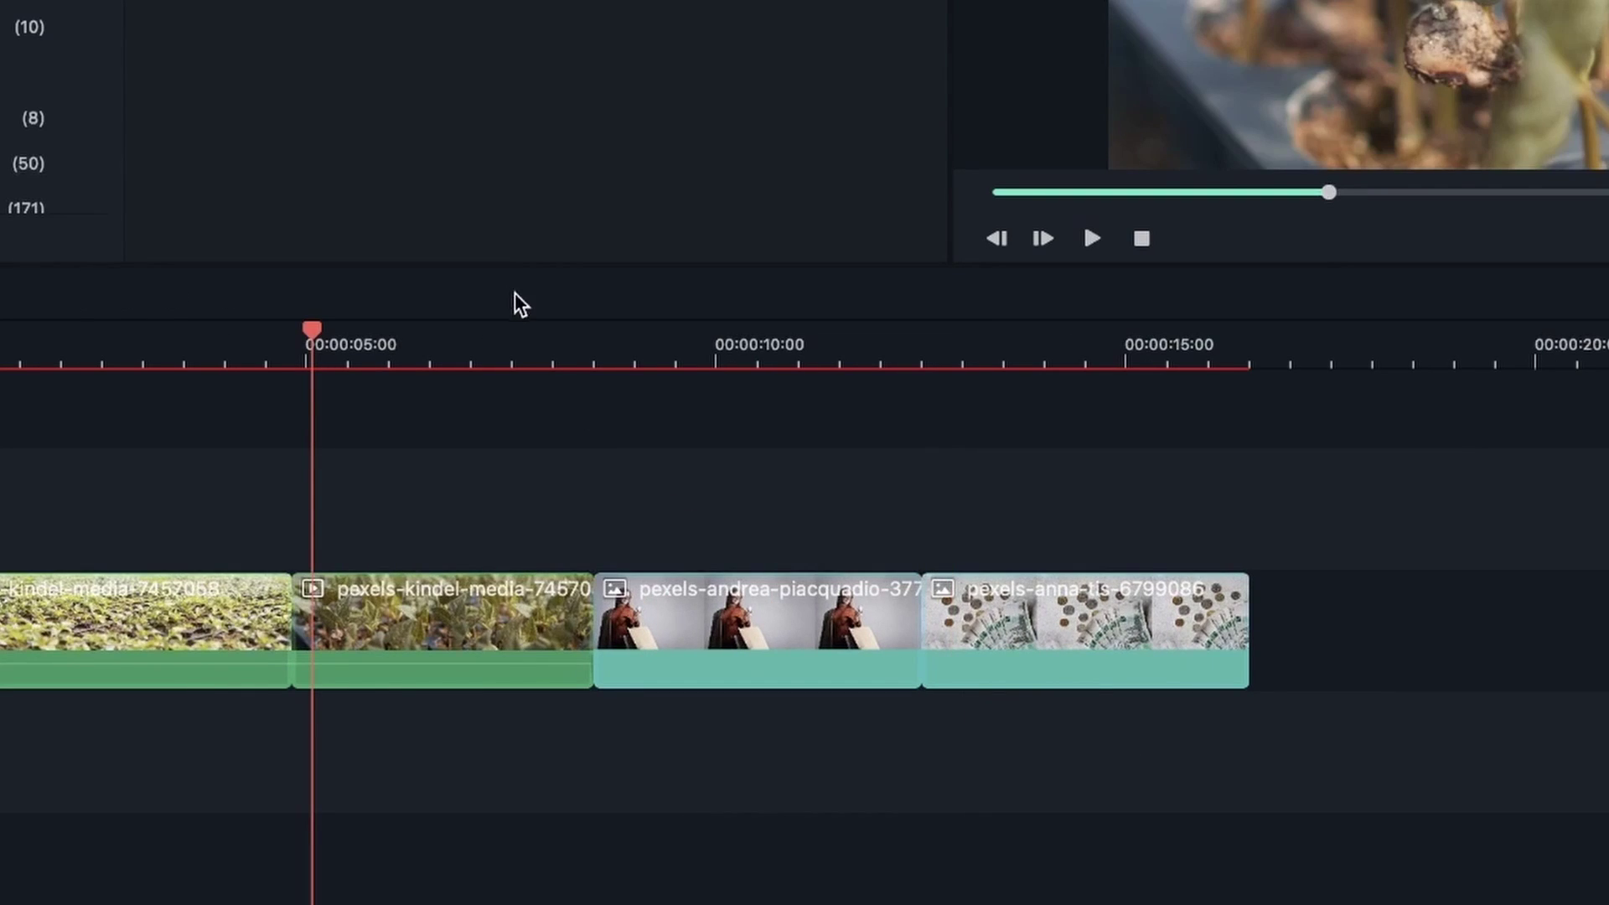
Step: Select both shopping images on video track 1 together and set their duration to 00:00:02:00
{"action": "left_click", "coordinate": [534, 343]}
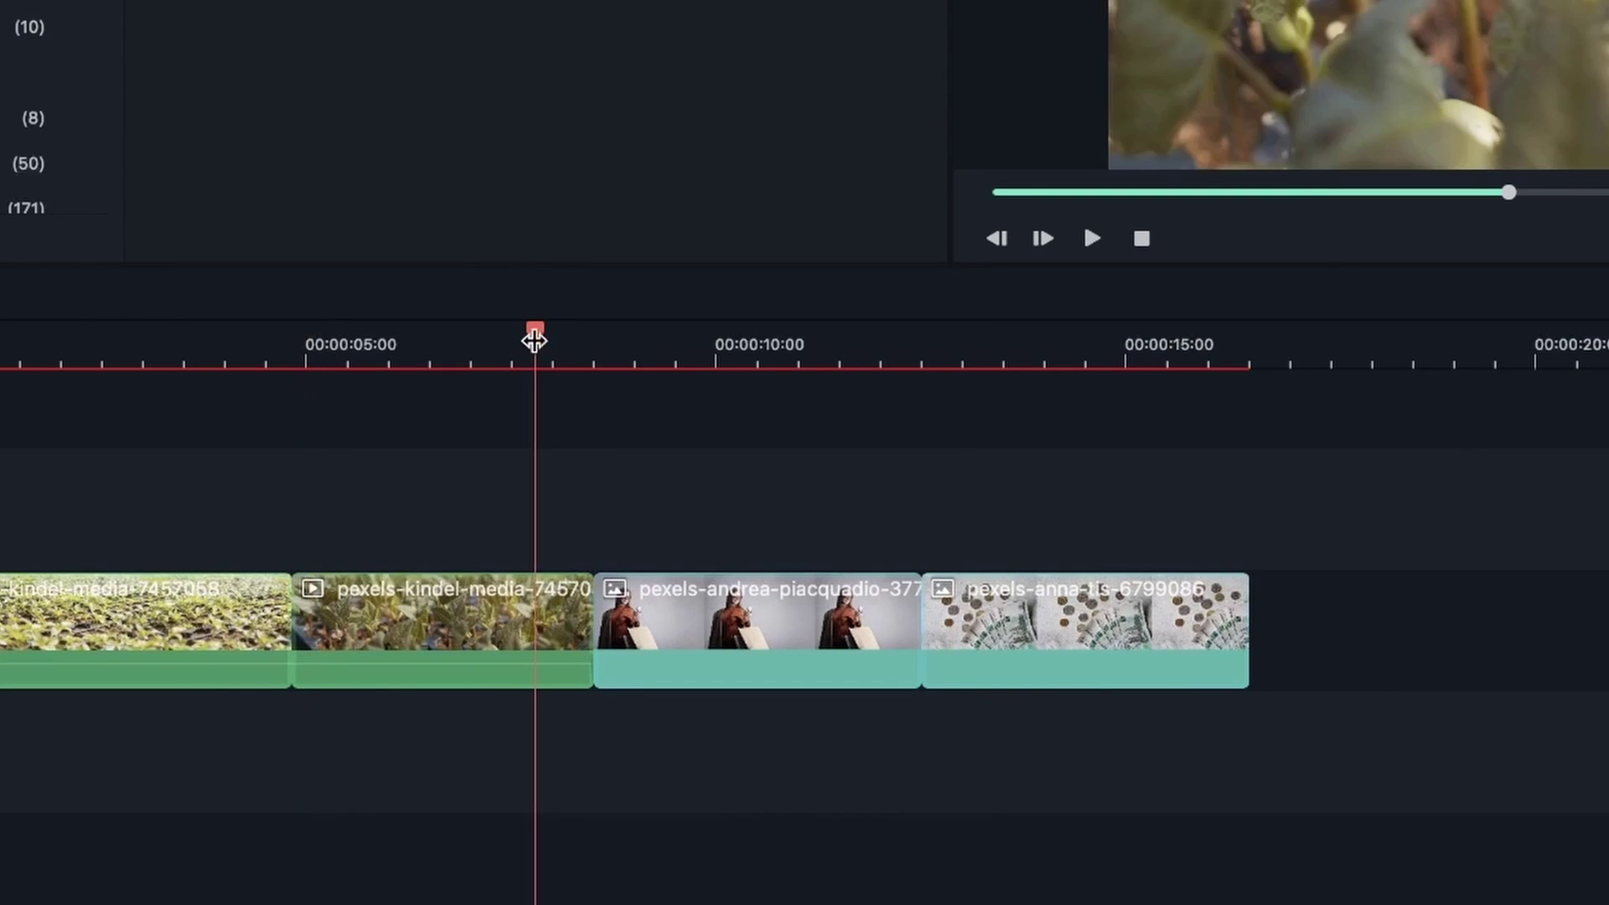
{"action": "left_click_drag", "start_coordinate": [539, 341], "coordinate": [914, 430]}
{"action": "left_click_drag", "start_coordinate": [1601, 821], "coordinate": [833, 493]}
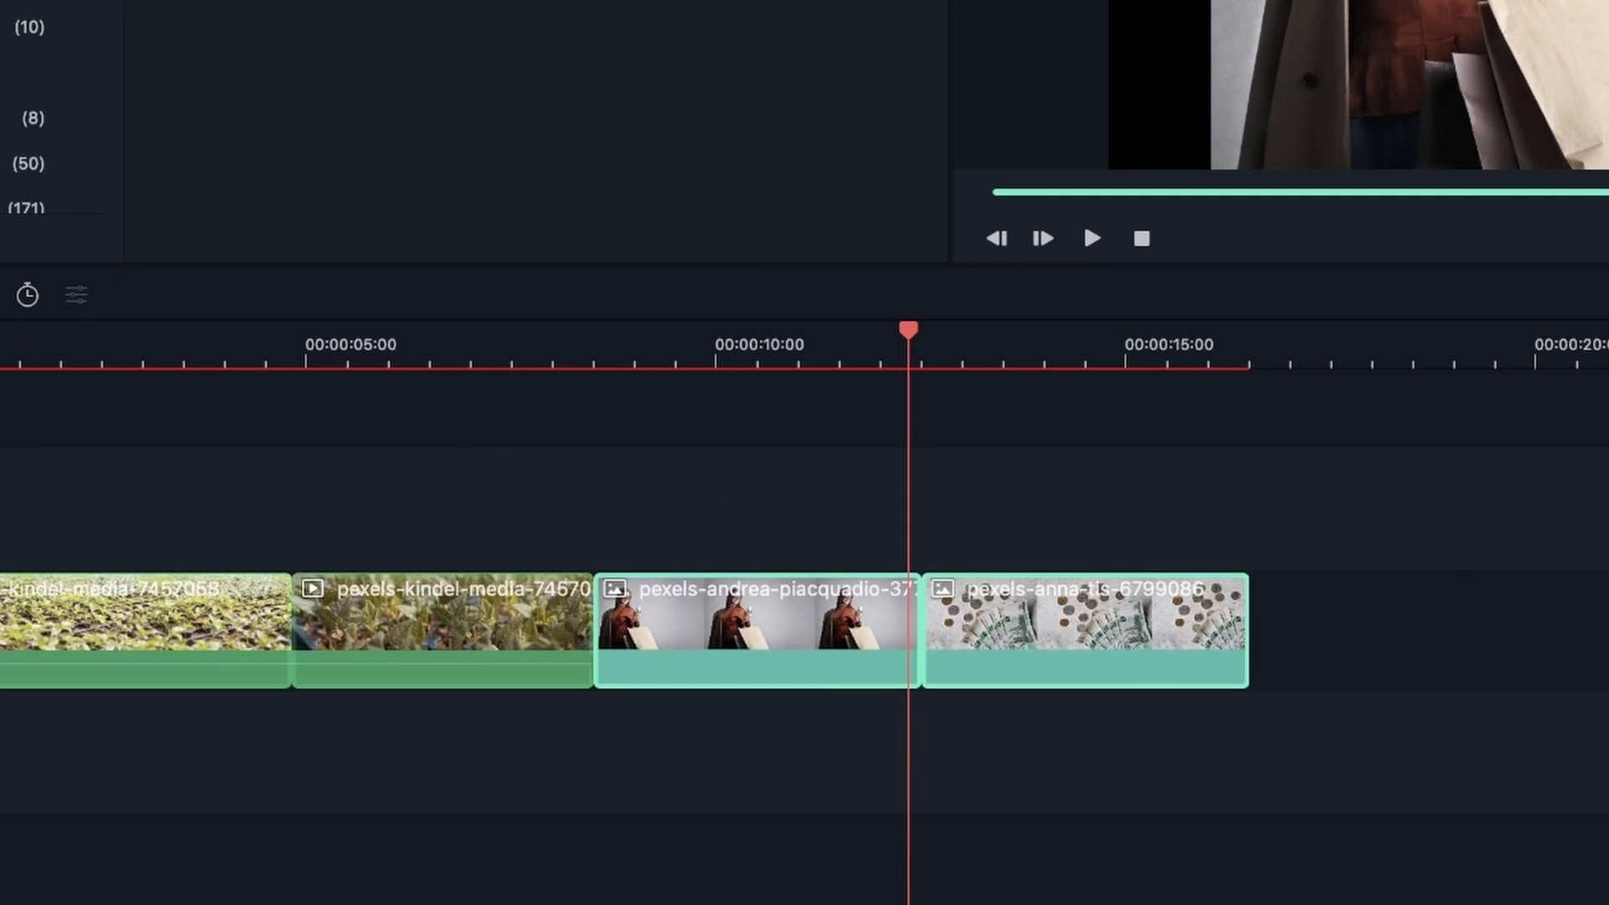
{"action": "left_click", "coordinate": [30, 295]}
{"action": "left_click", "coordinate": [986, 188]}
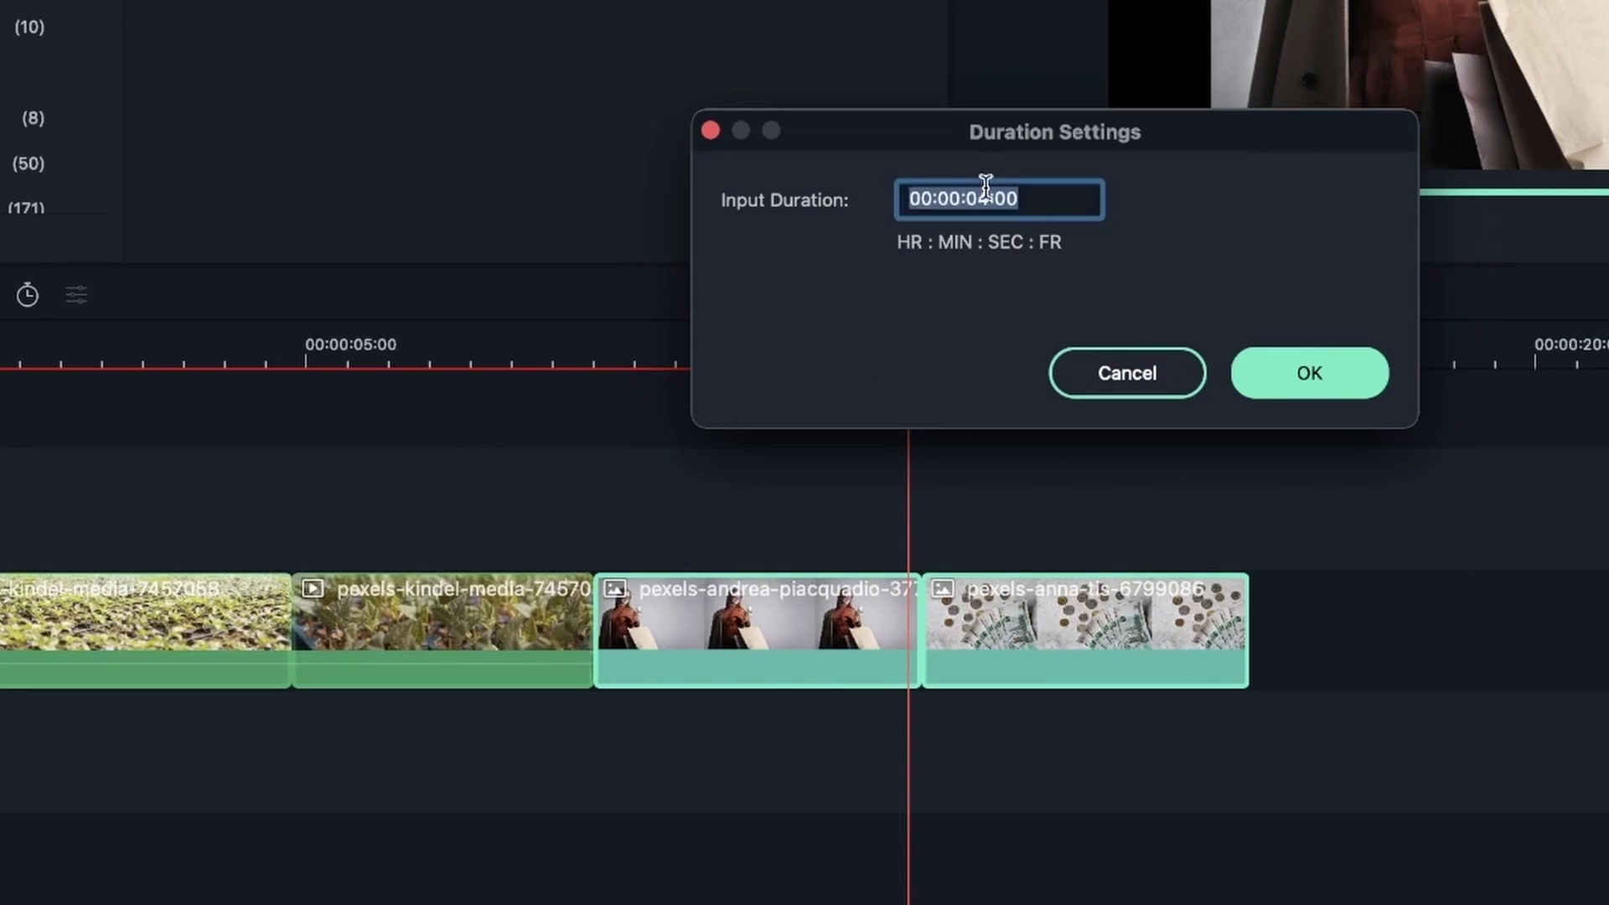
{"action": "left_click", "coordinate": [989, 201]}
{"action": "key", "text": "BackSpace"}
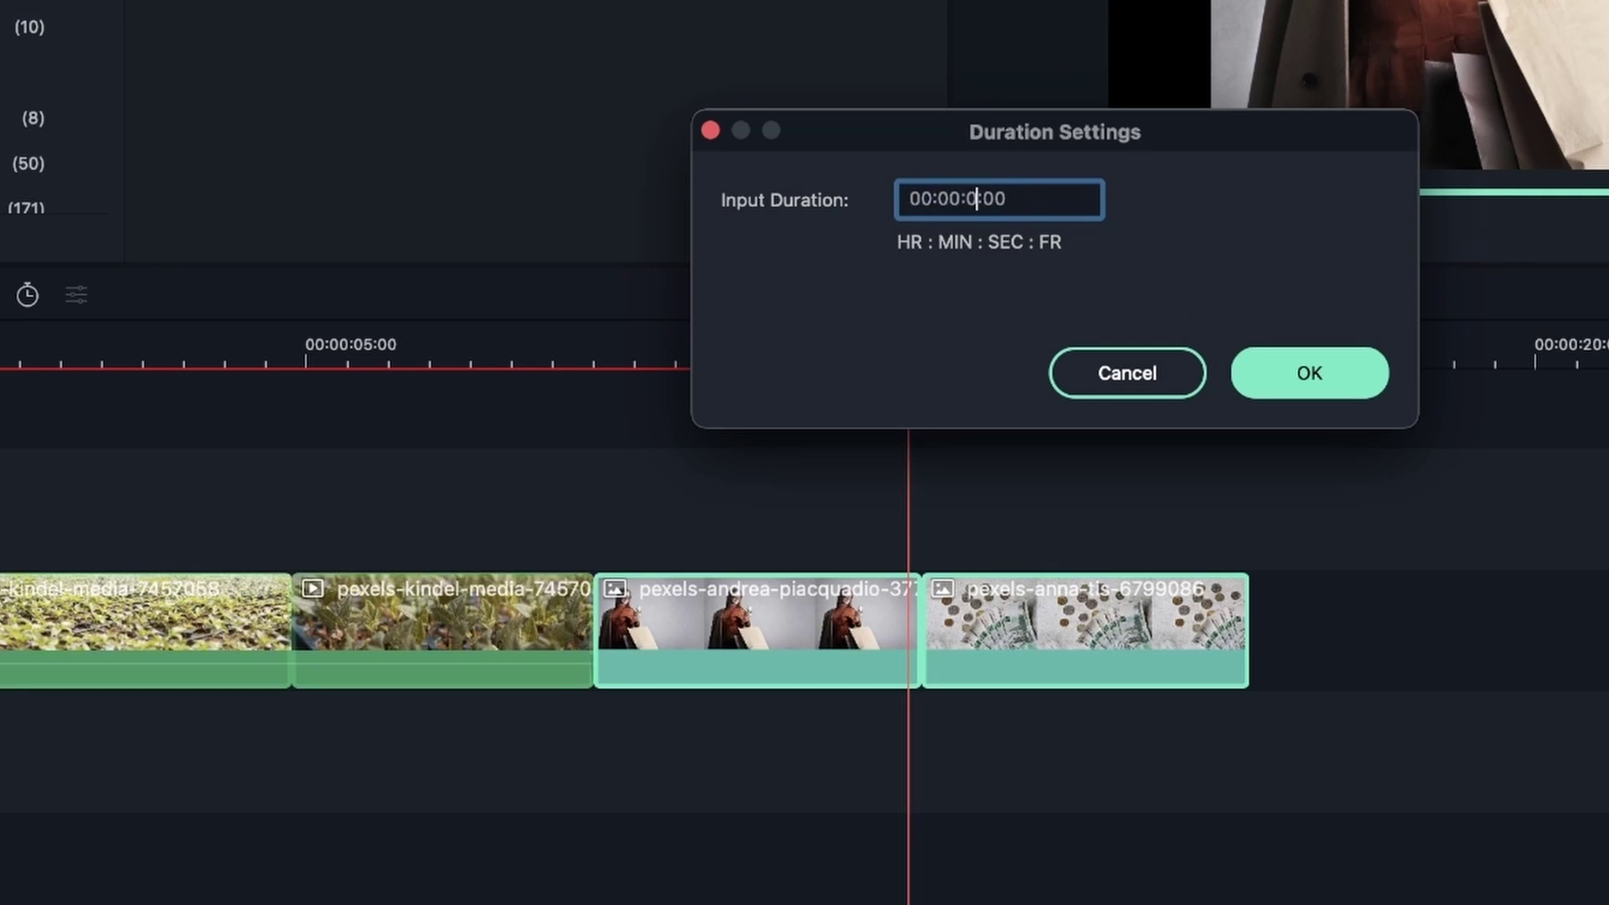
{"action": "type", "text": "2"}
{"action": "left_click", "coordinate": [1347, 374]}
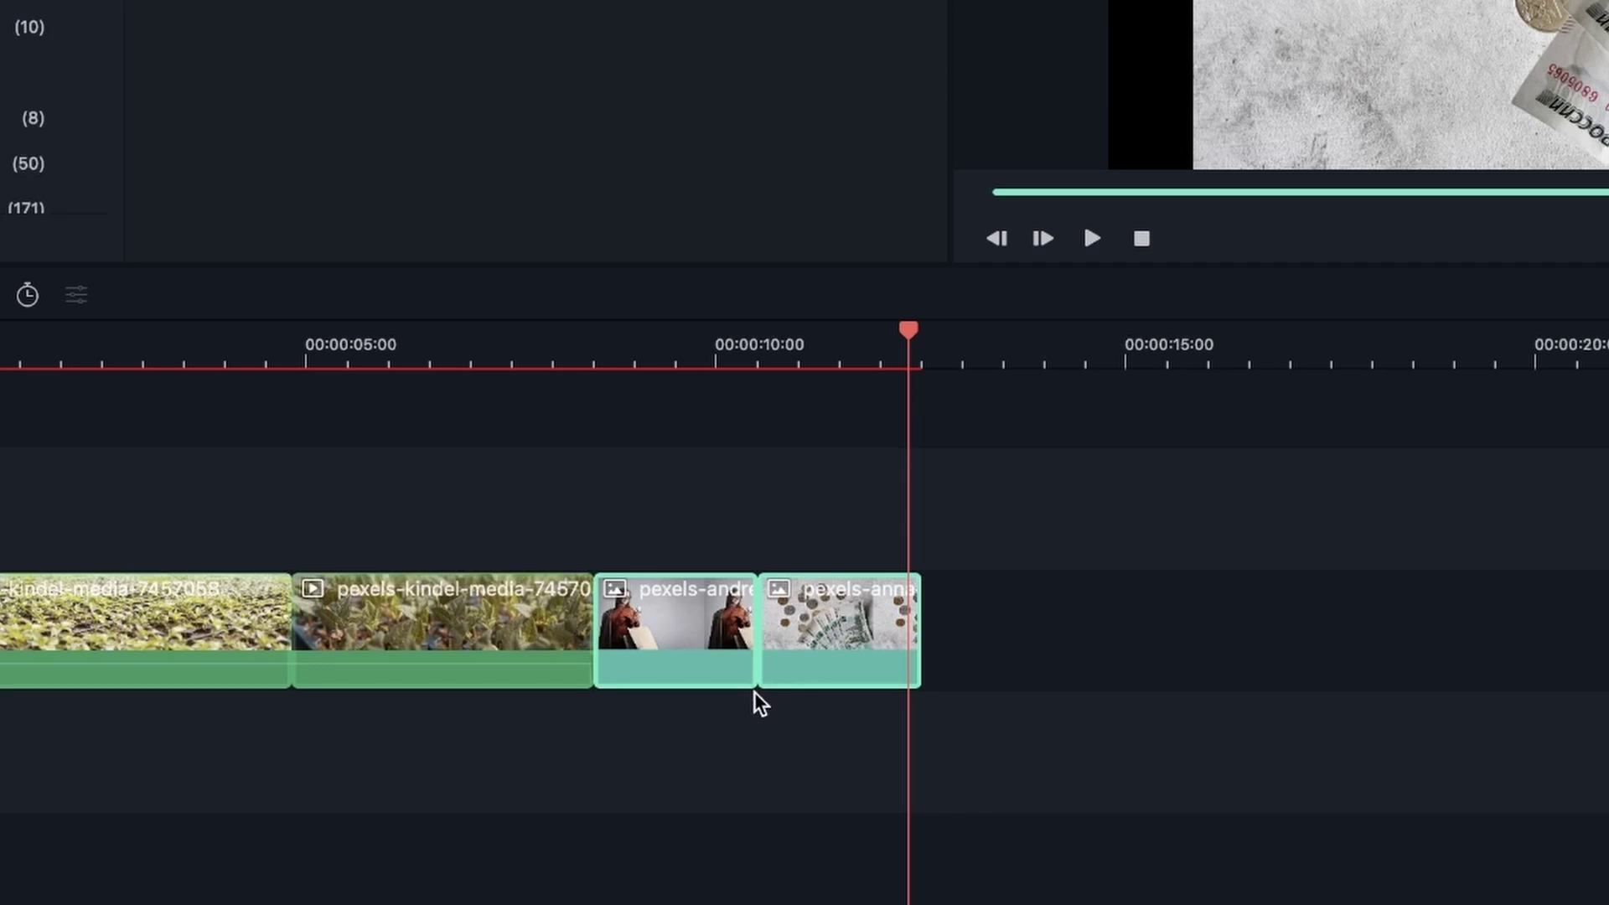
Step: Select both sprouts videos together and the coins image by itself to compare the editing options each offers
{"action": "left_click_drag", "start_coordinate": [504, 792], "coordinate": [66, 470]}
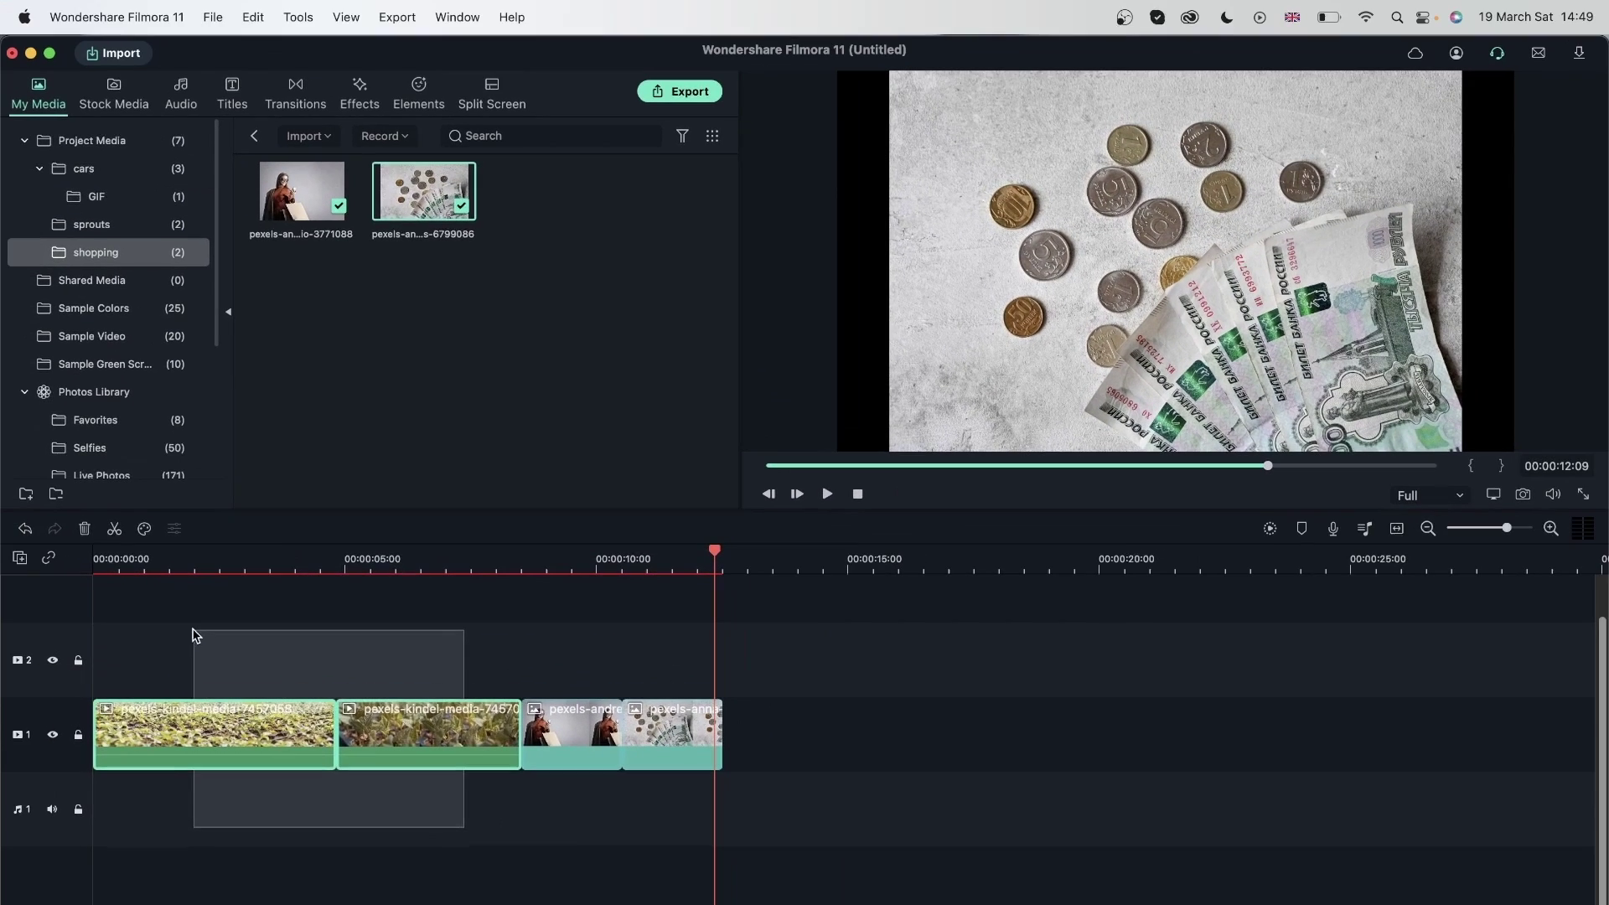
{"action": "left_click", "coordinate": [324, 823]}
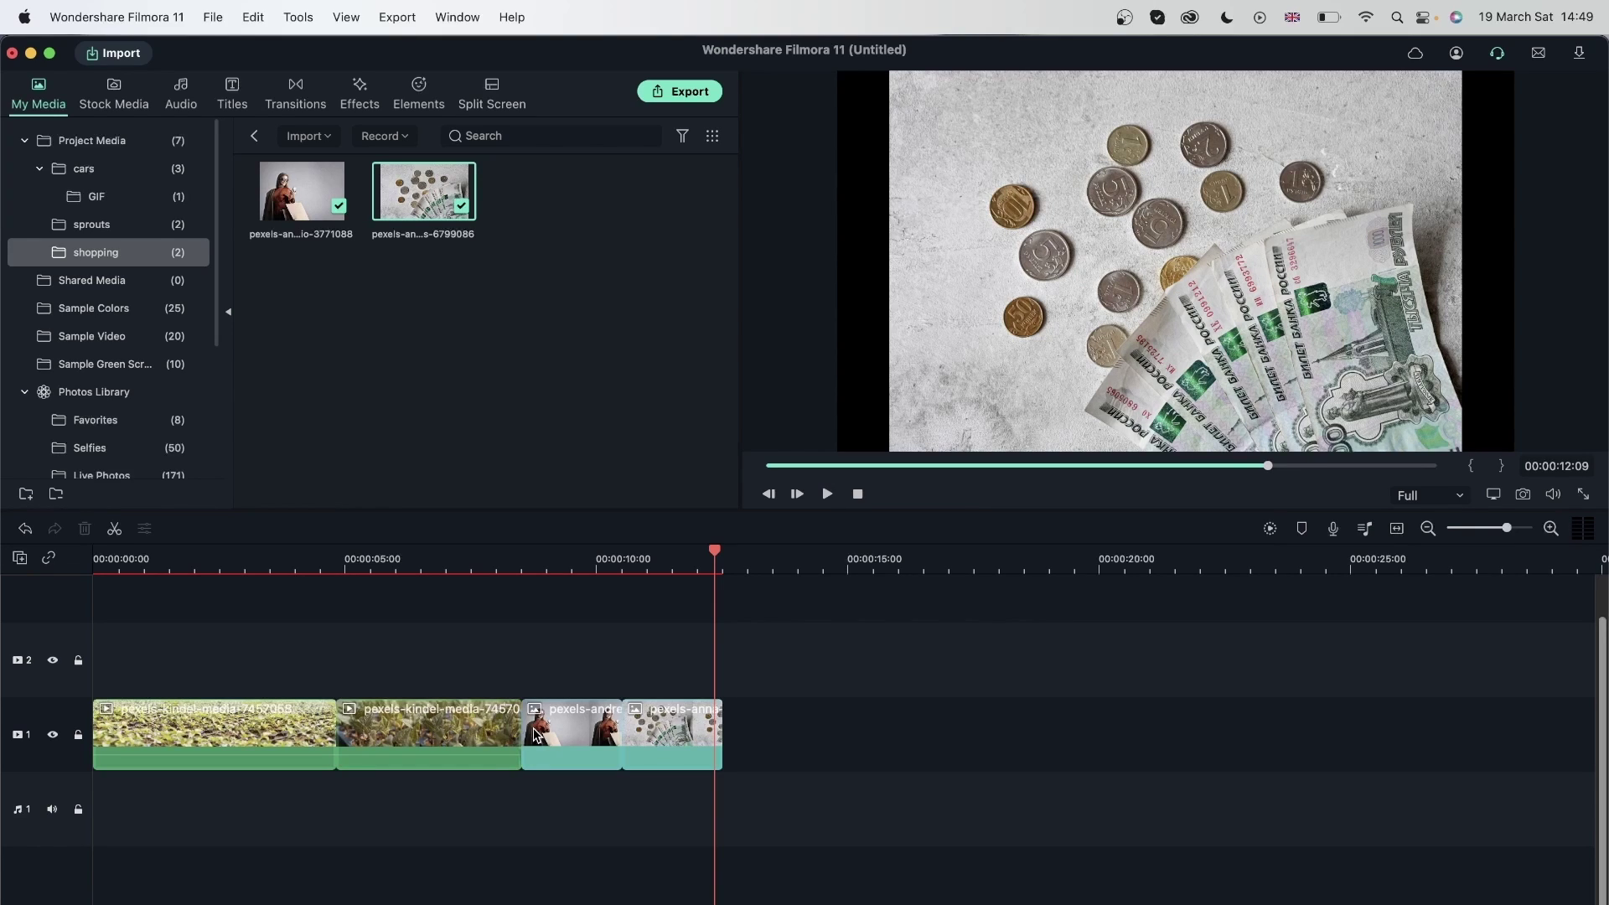
{"action": "left_click_drag", "start_coordinate": [586, 809], "coordinate": [695, 675]}
{"action": "left_click", "coordinate": [688, 557]}
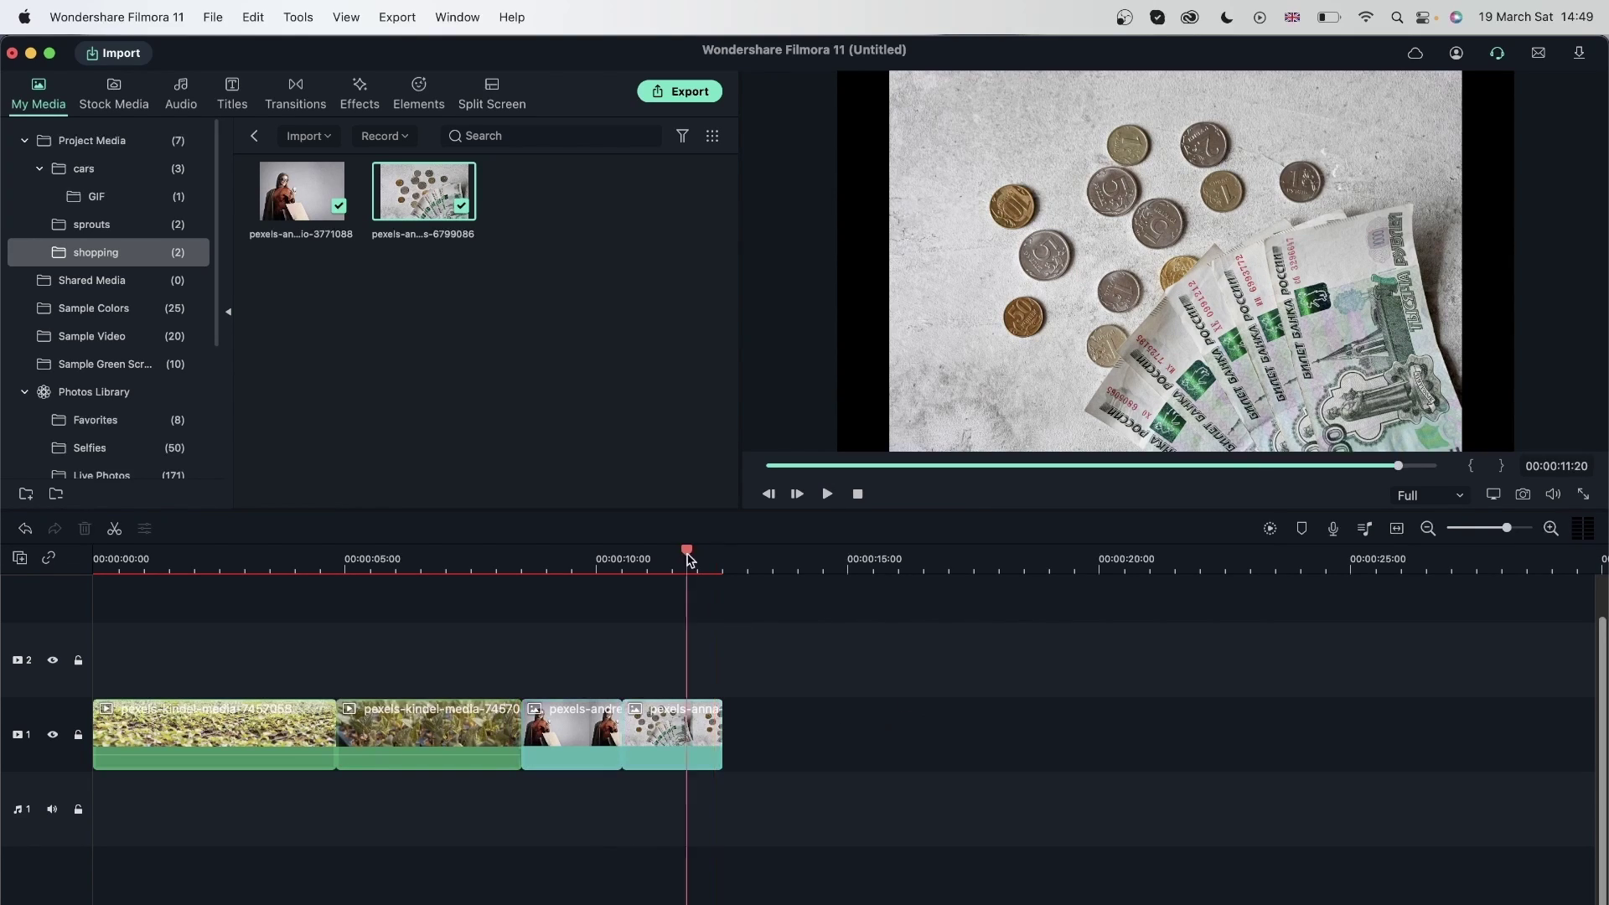
{"action": "left_click", "coordinate": [684, 746]}
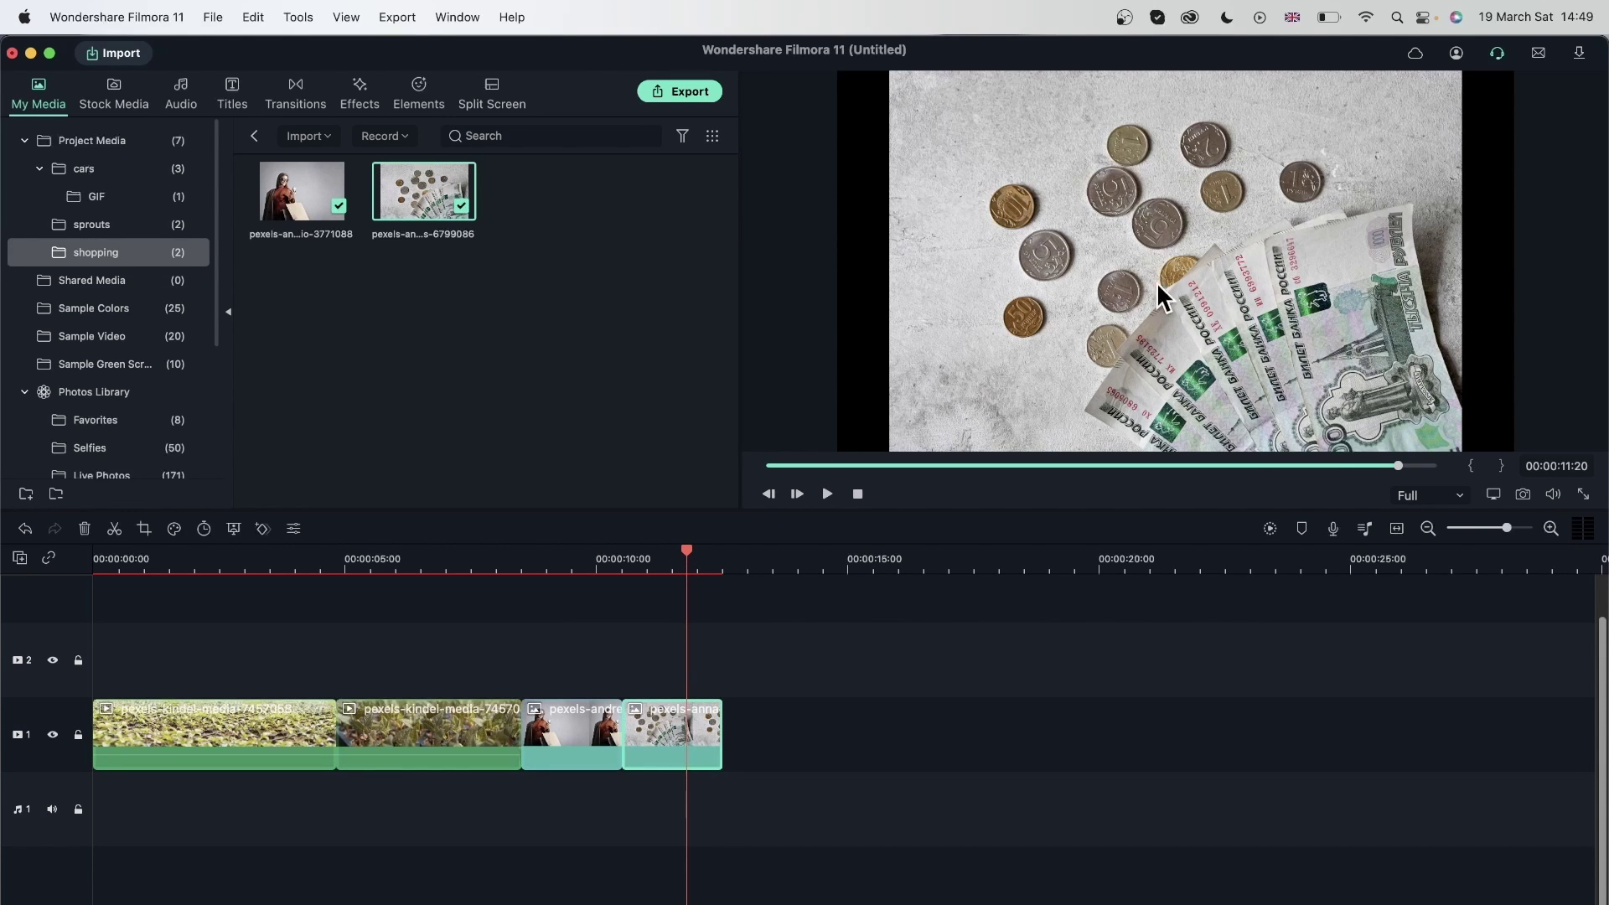
Step: Scrub through the second sprouts clip and preview the frame at 00:00:06:01
{"action": "left_click", "coordinate": [413, 560]}
{"action": "left_click_drag", "start_coordinate": [413, 559], "coordinate": [534, 571]}
{"action": "left_click_drag", "start_coordinate": [459, 585], "coordinate": [398, 592]}
{"action": "left_click", "coordinate": [532, 758]}
{"action": "left_click", "coordinate": [513, 809]}
Step: Trim the end of the first sprouts clip back to about 4.4 seconds on the timeline
{"action": "left_click", "coordinate": [335, 728]}
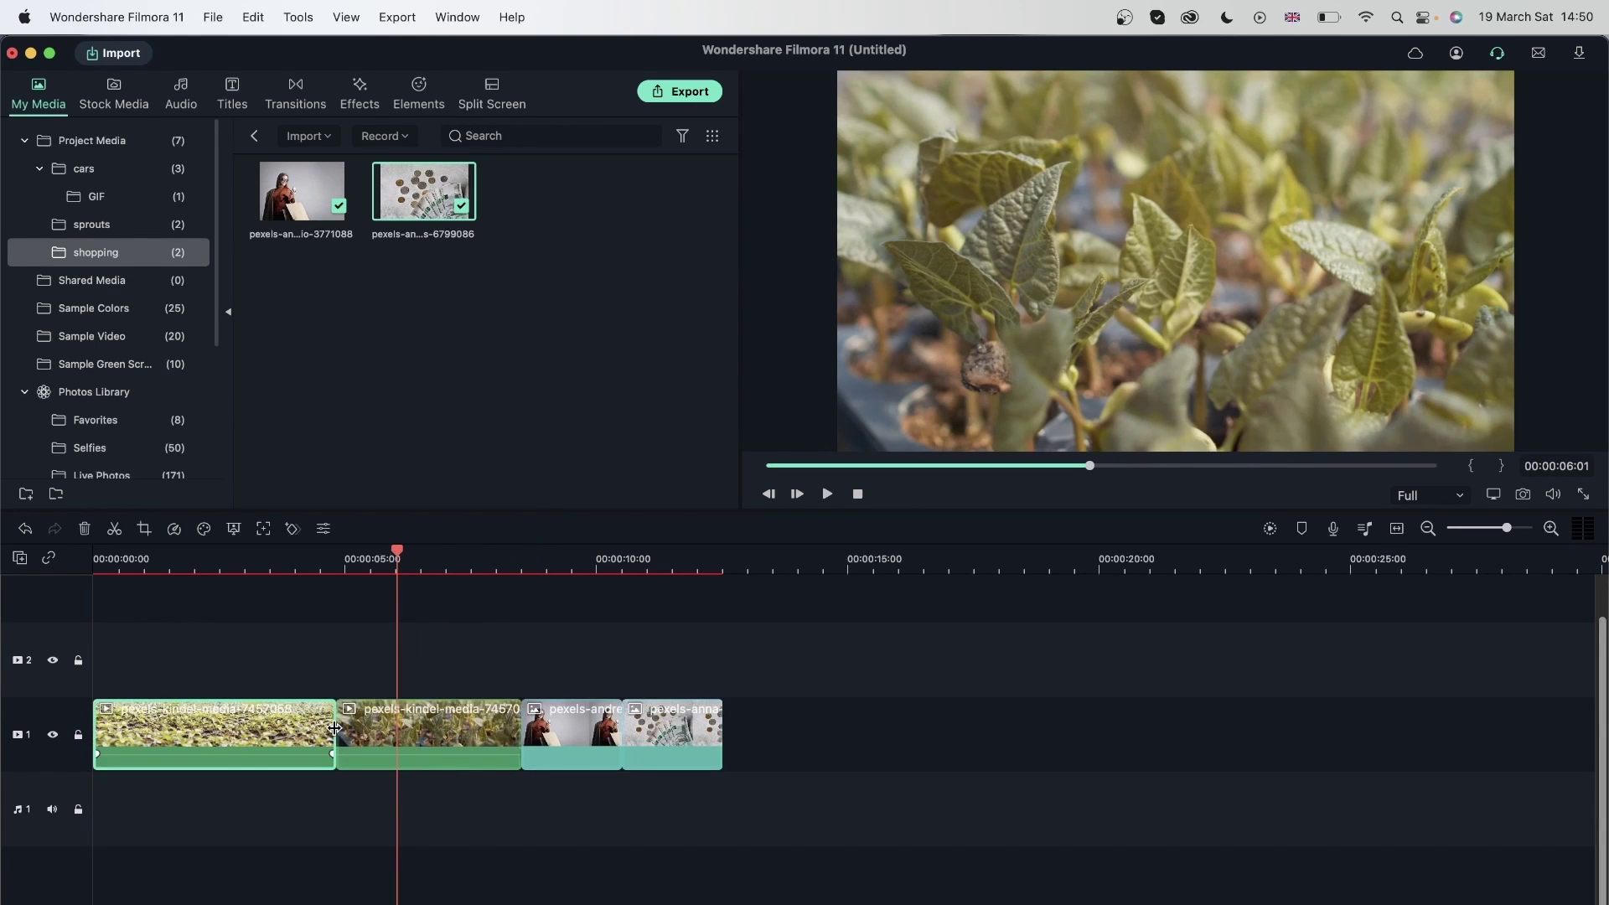
{"action": "mouse_move", "coordinate": [334, 729]}
{"action": "left_mouse_down"}
{"action": "mouse_move", "coordinate": [142, 725]}
{"action": "mouse_move", "coordinate": [399, 726]}
{"action": "mouse_move", "coordinate": [184, 725]}
{"action": "mouse_move", "coordinate": [315, 726]}
{"action": "left_mouse_up"}
{"action": "left_click", "coordinate": [216, 798]}
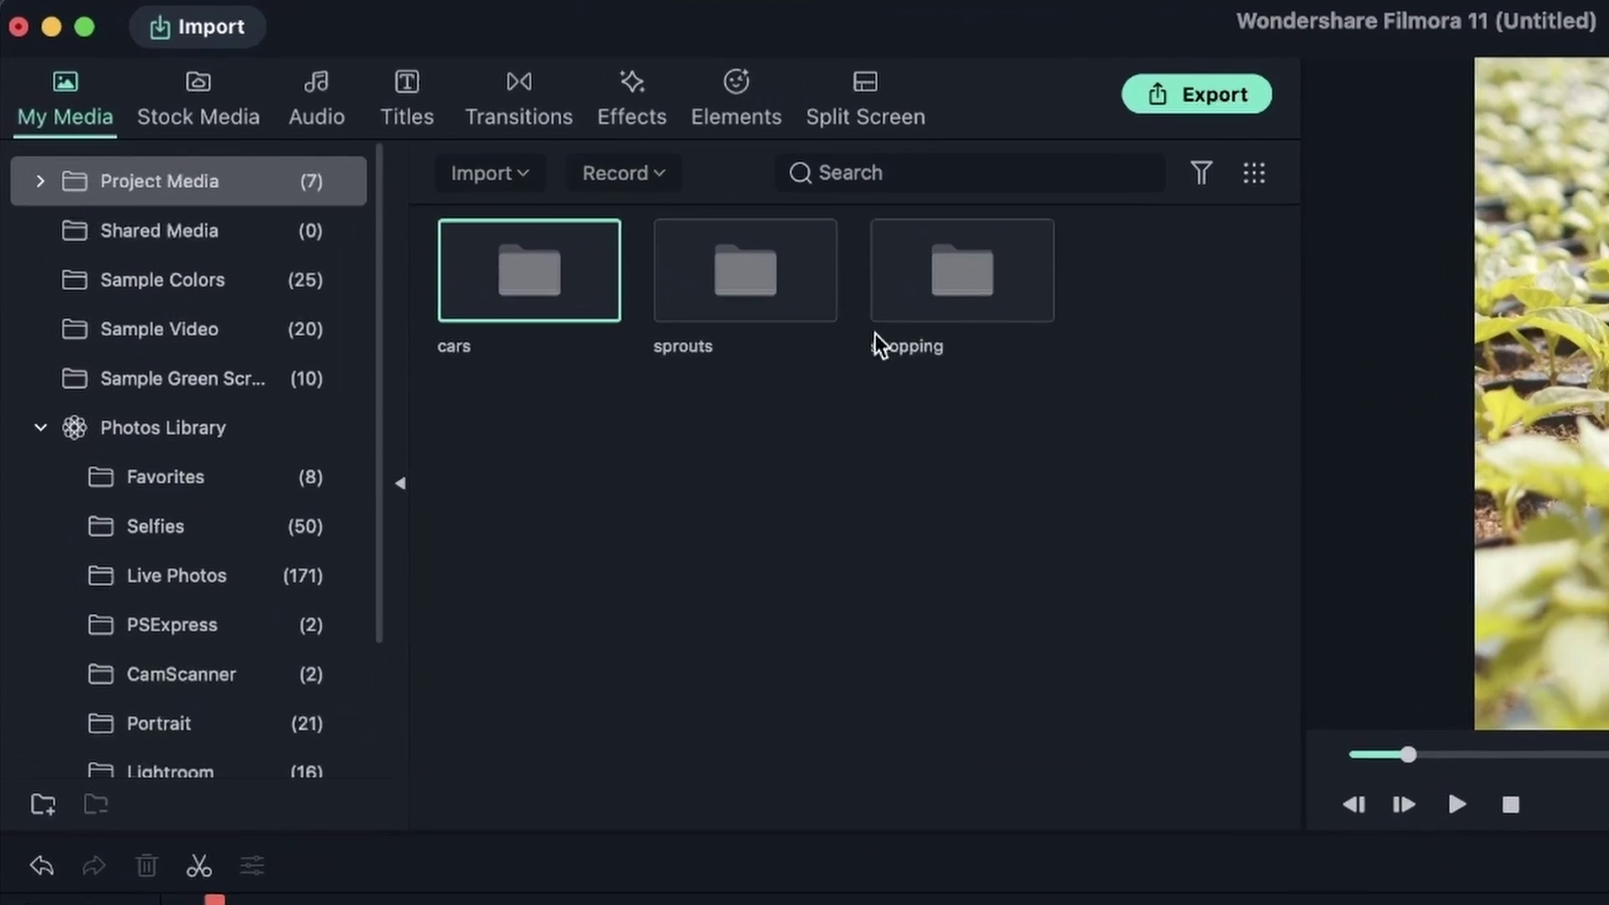
Step: Expand the project media folders and open the GIF folder inside cars
{"action": "left_click", "coordinate": [44, 180]}
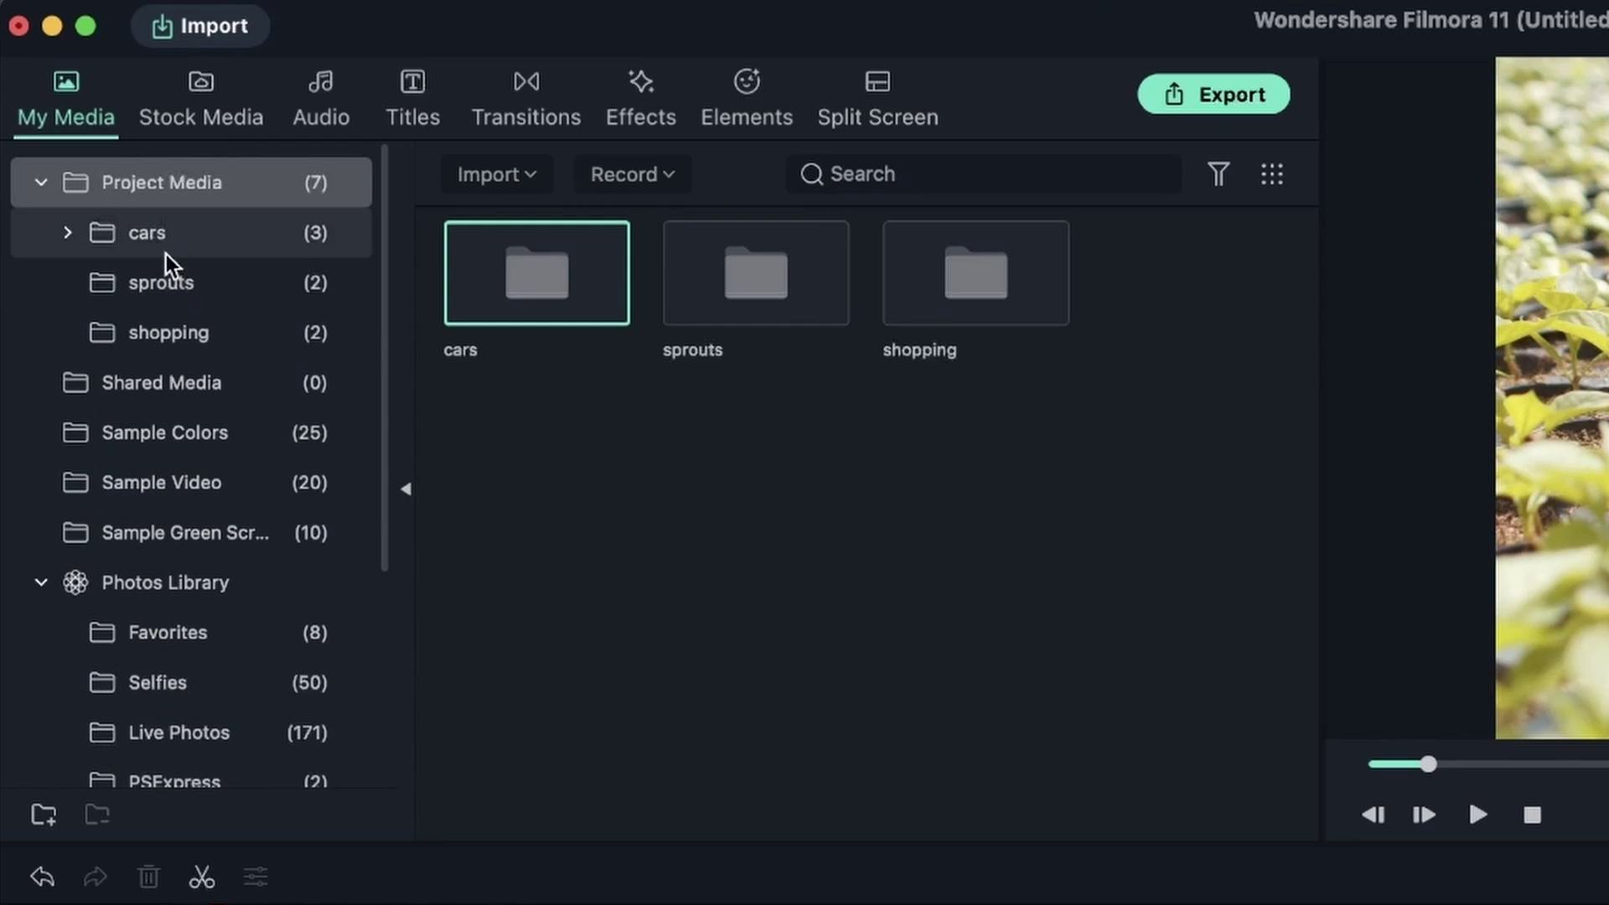
{"action": "left_click", "coordinate": [161, 276]}
{"action": "left_click", "coordinate": [58, 234]}
{"action": "double_click", "coordinate": [582, 300]}
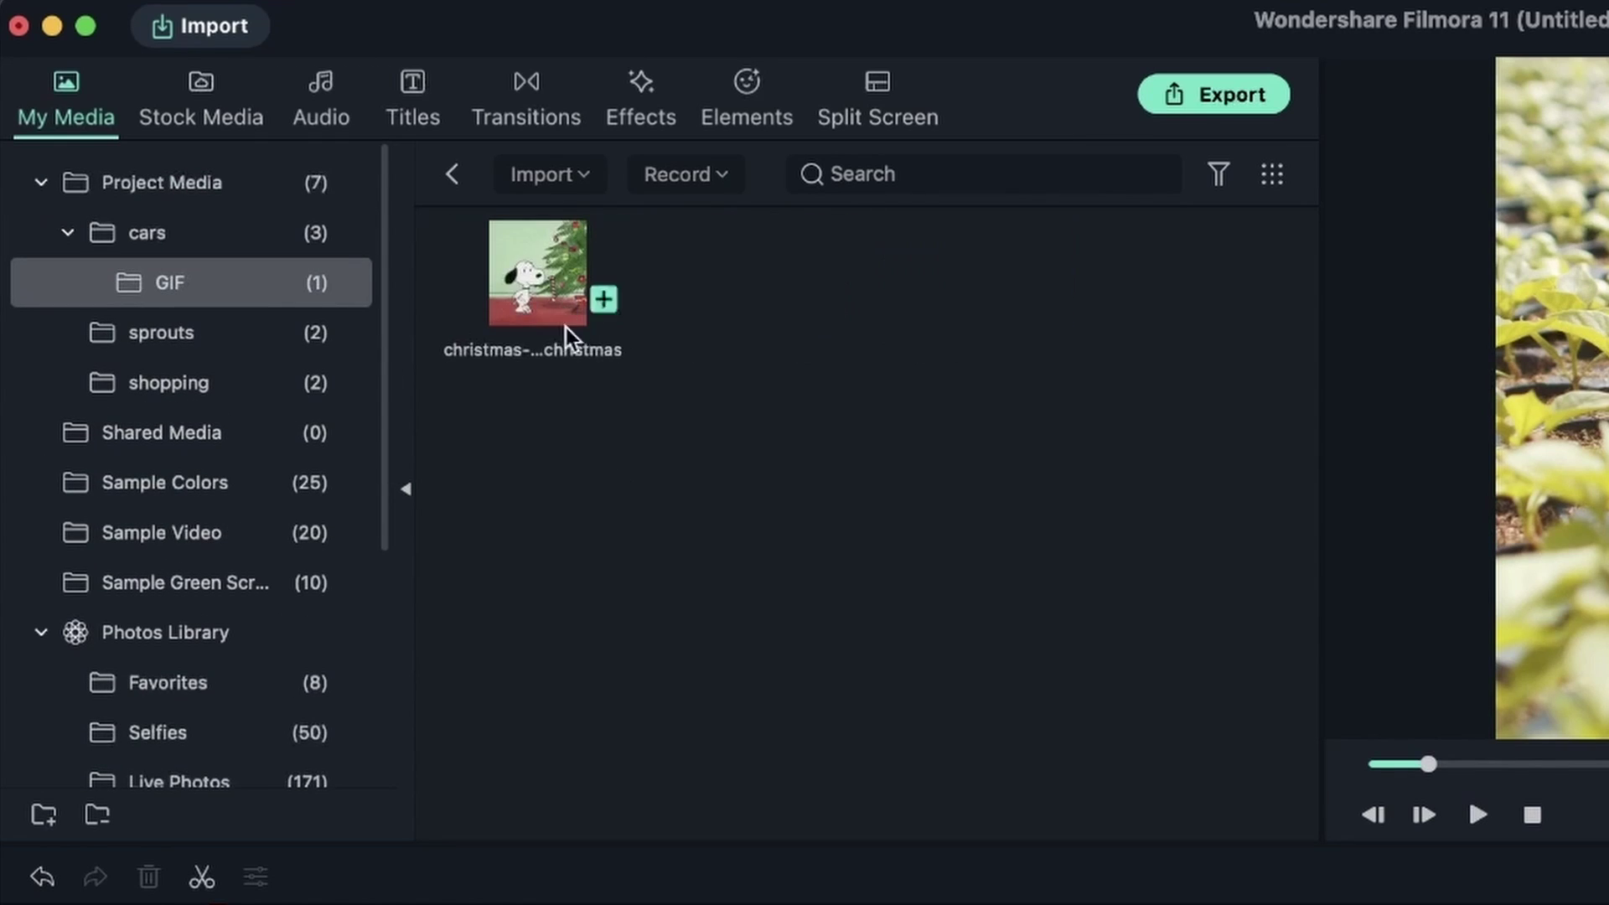
Step: Place the christmas GIF on video track 1 at about 12.6 seconds, after the coins image, and play it
{"action": "left_click_drag", "start_coordinate": [568, 330], "coordinate": [588, 351]}
{"action": "left_click_drag", "start_coordinate": [490, 306], "coordinate": [1101, 811]}
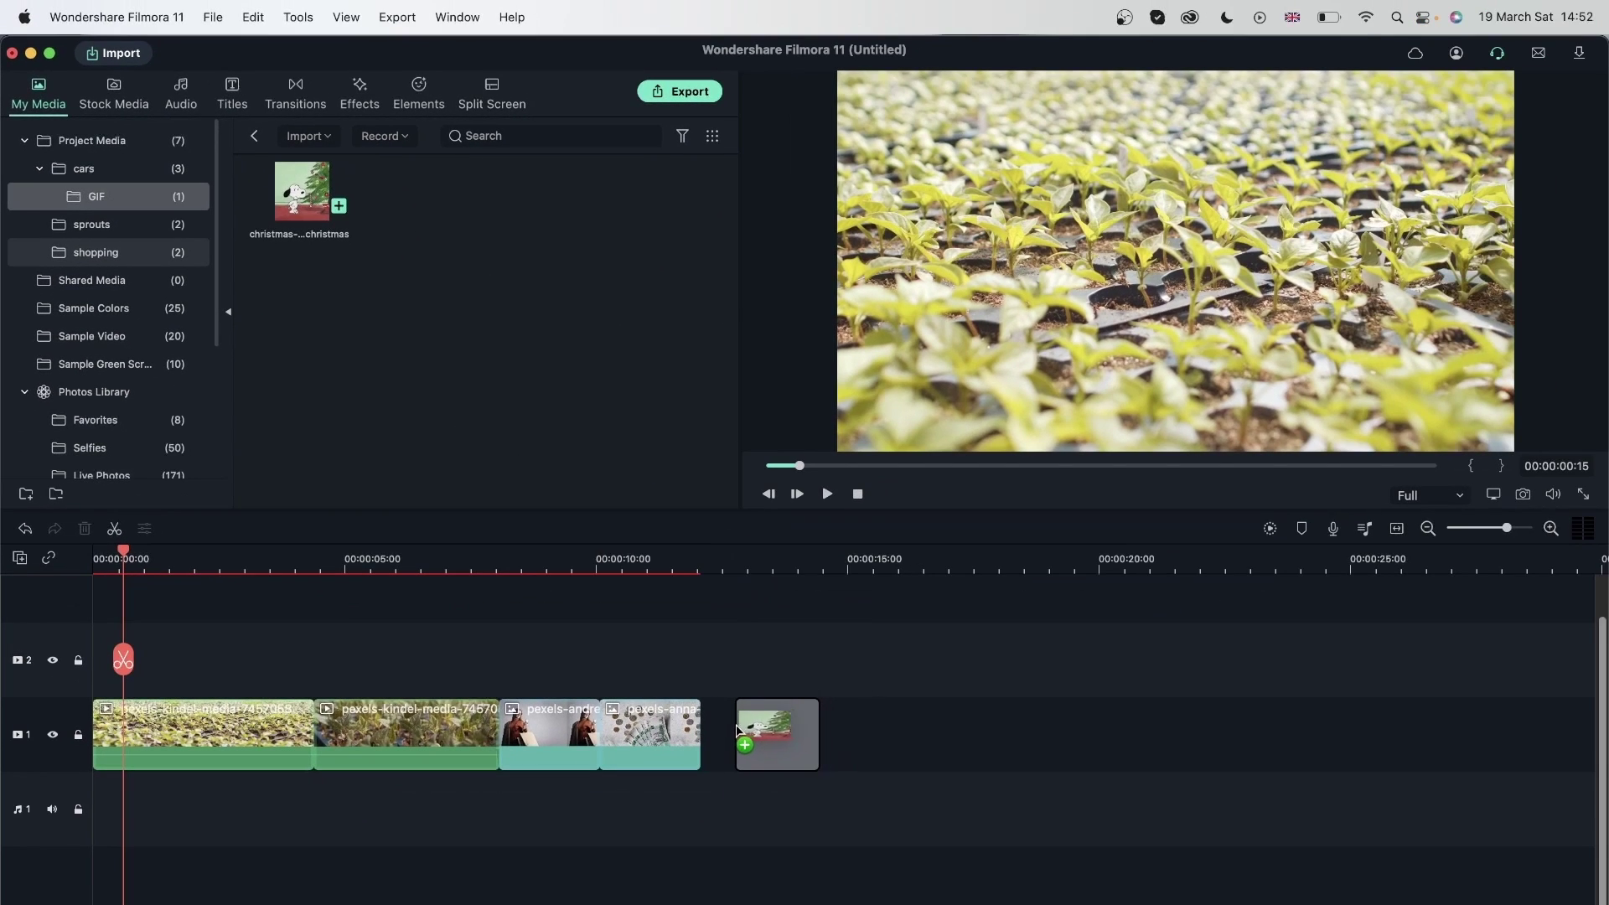
{"action": "left_click_drag", "start_coordinate": [736, 570], "coordinate": [735, 570]}
{"action": "left_click", "coordinate": [726, 560]}
{"action": "key", "text": "space"}
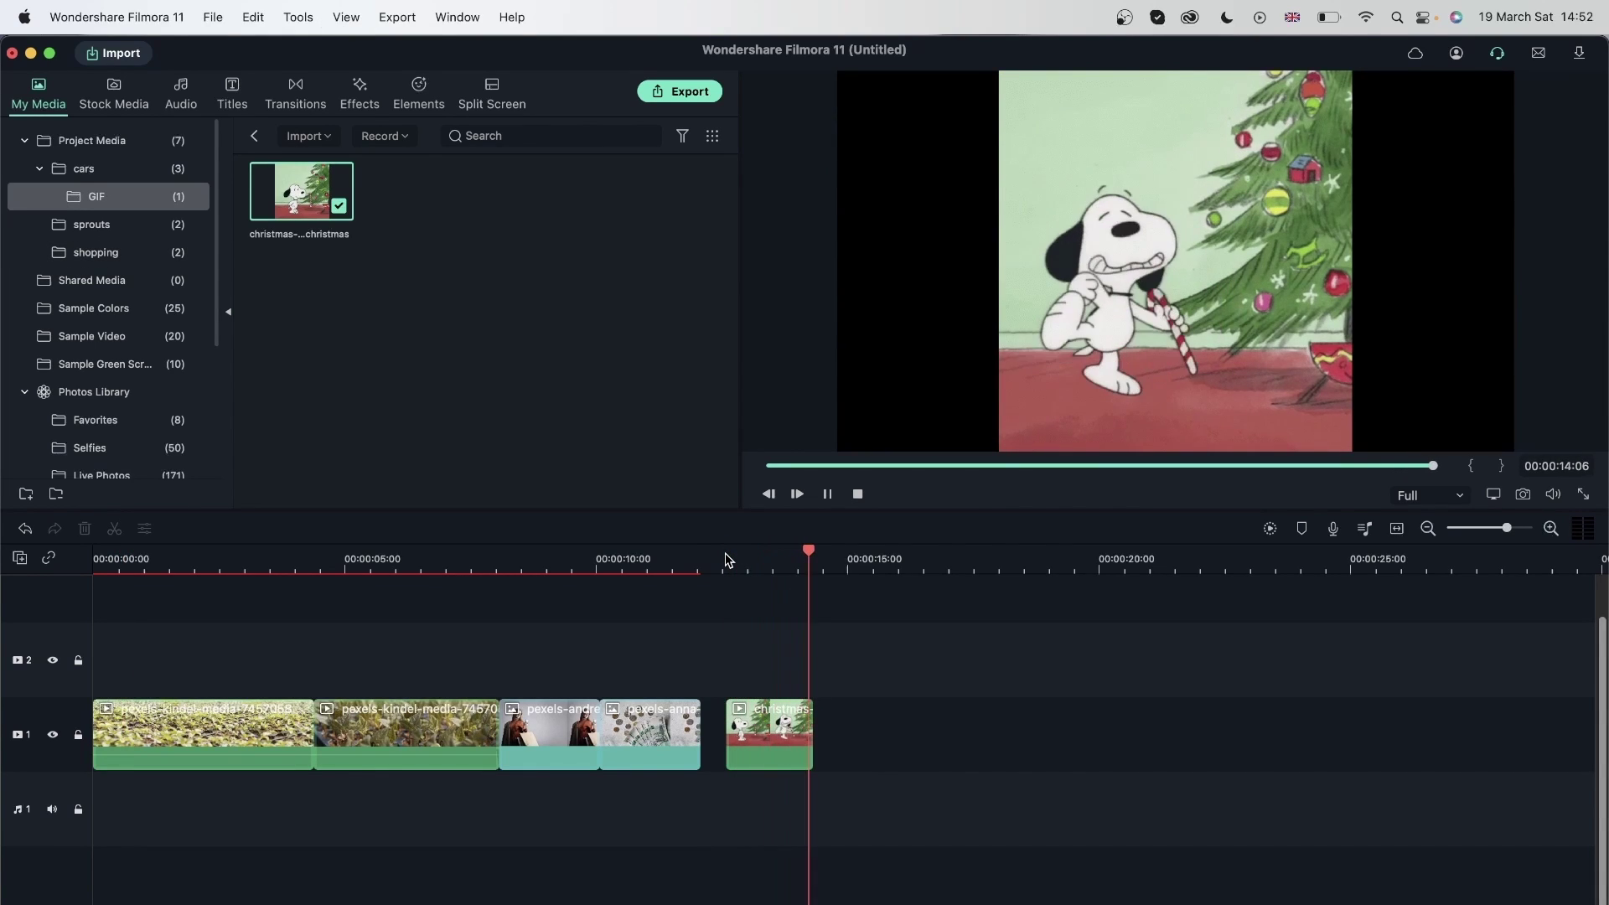
{"action": "key", "text": "space"}
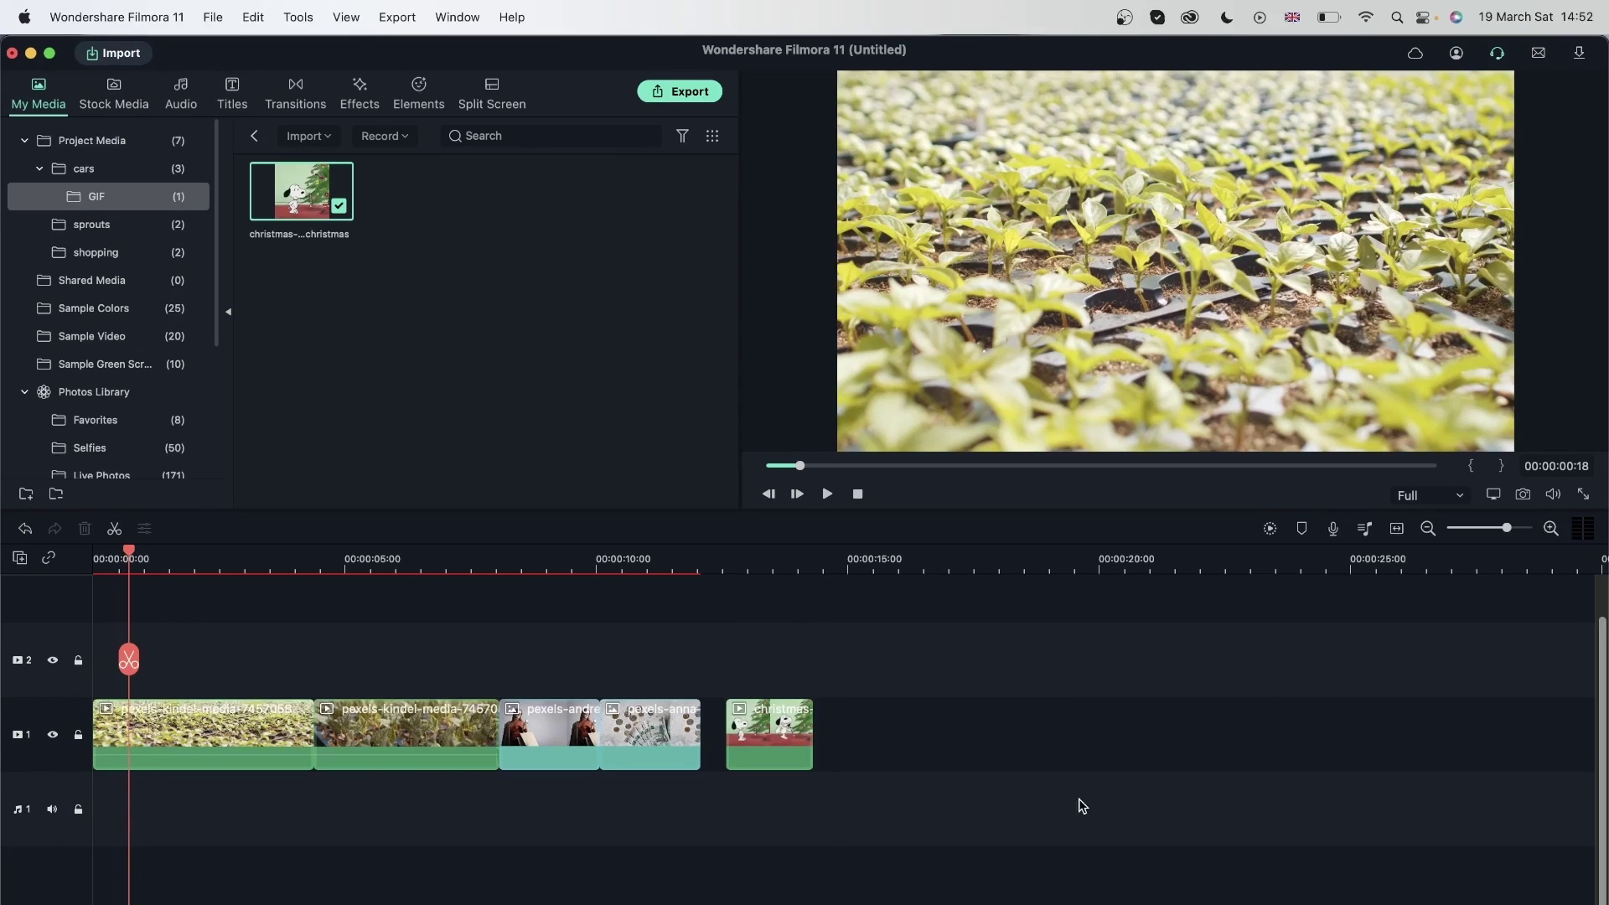
Step: Trim the end of the christmas GIF clip back to 00:00:13:12 on the timeline, and play the shortened clip
{"action": "left_click", "coordinate": [785, 734]}
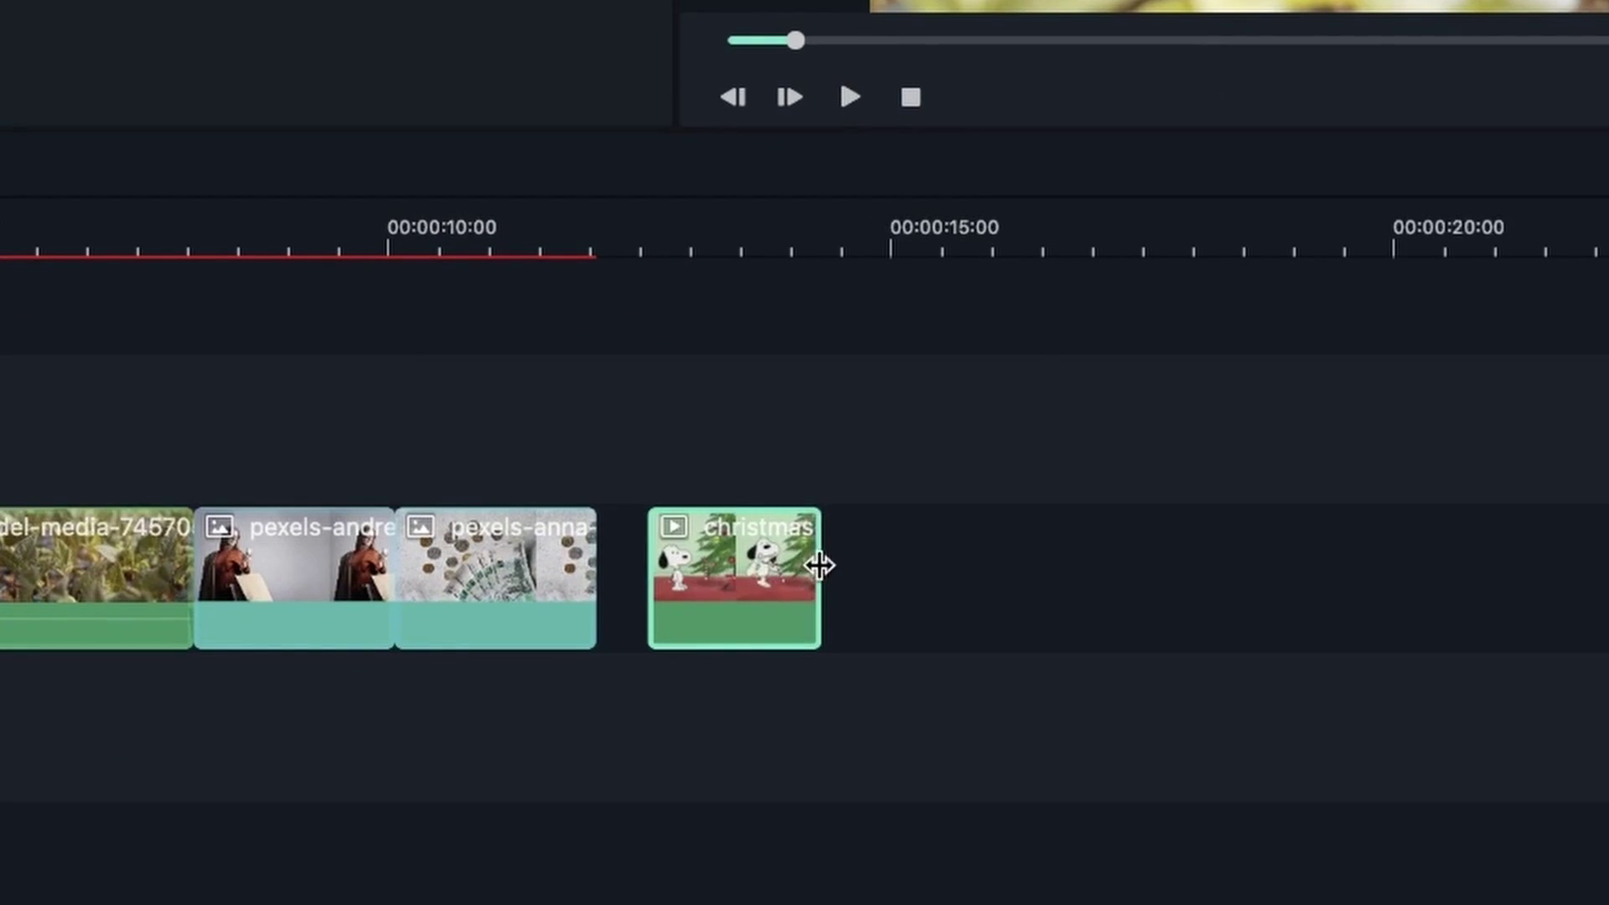
{"action": "left_click_drag", "start_coordinate": [819, 567], "coordinate": [735, 566]}
{"action": "left_click", "coordinate": [642, 239]}
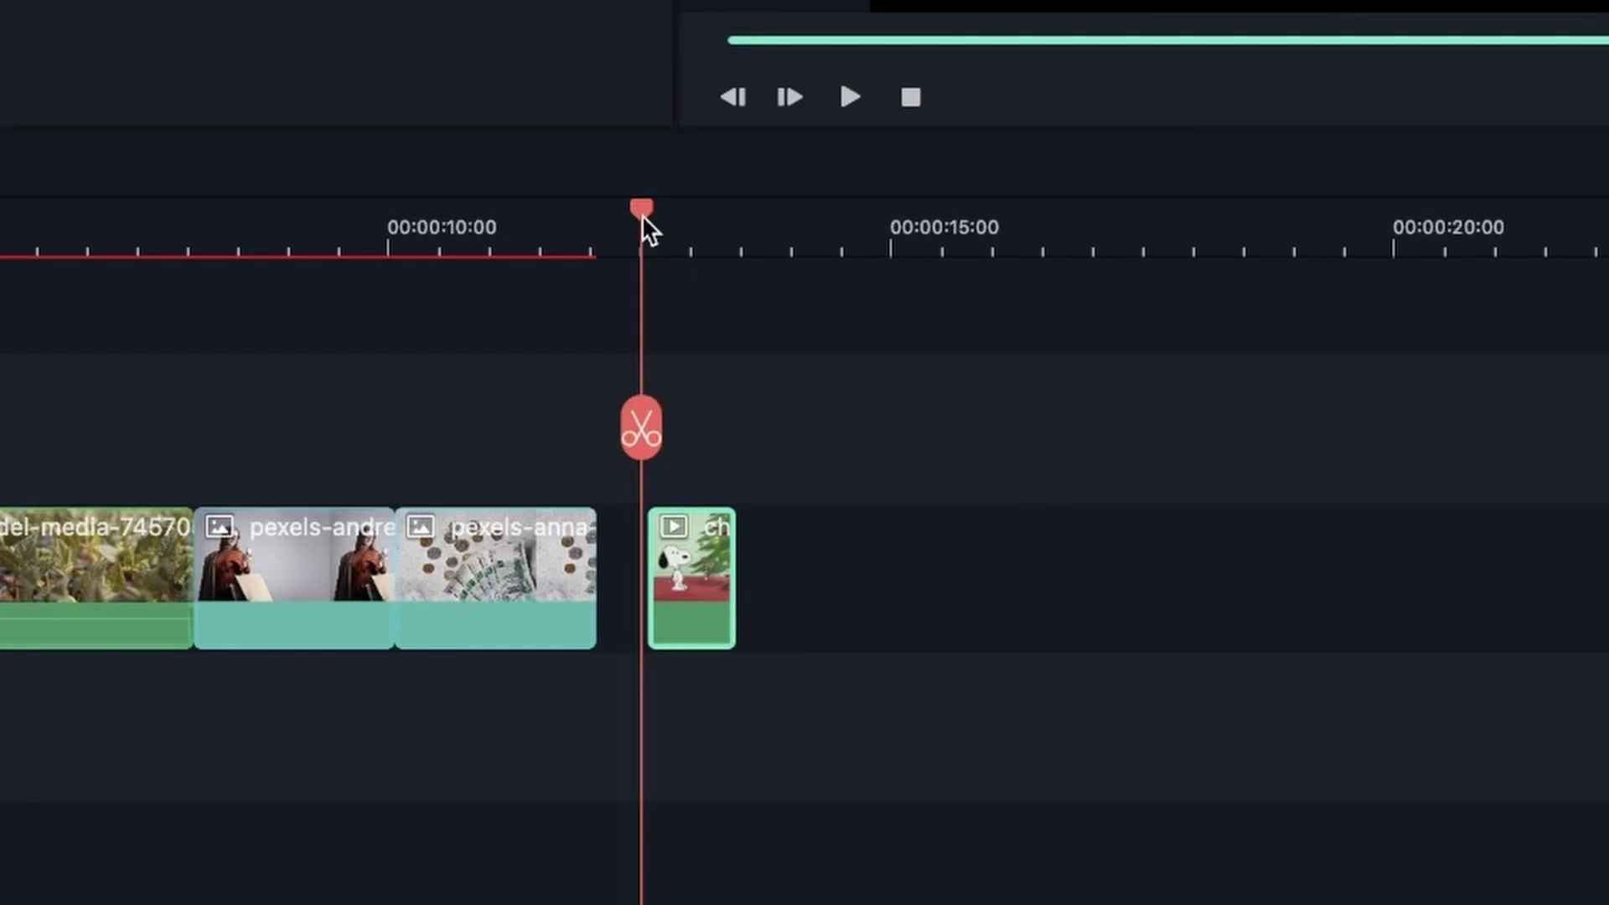
{"action": "key", "text": "space"}
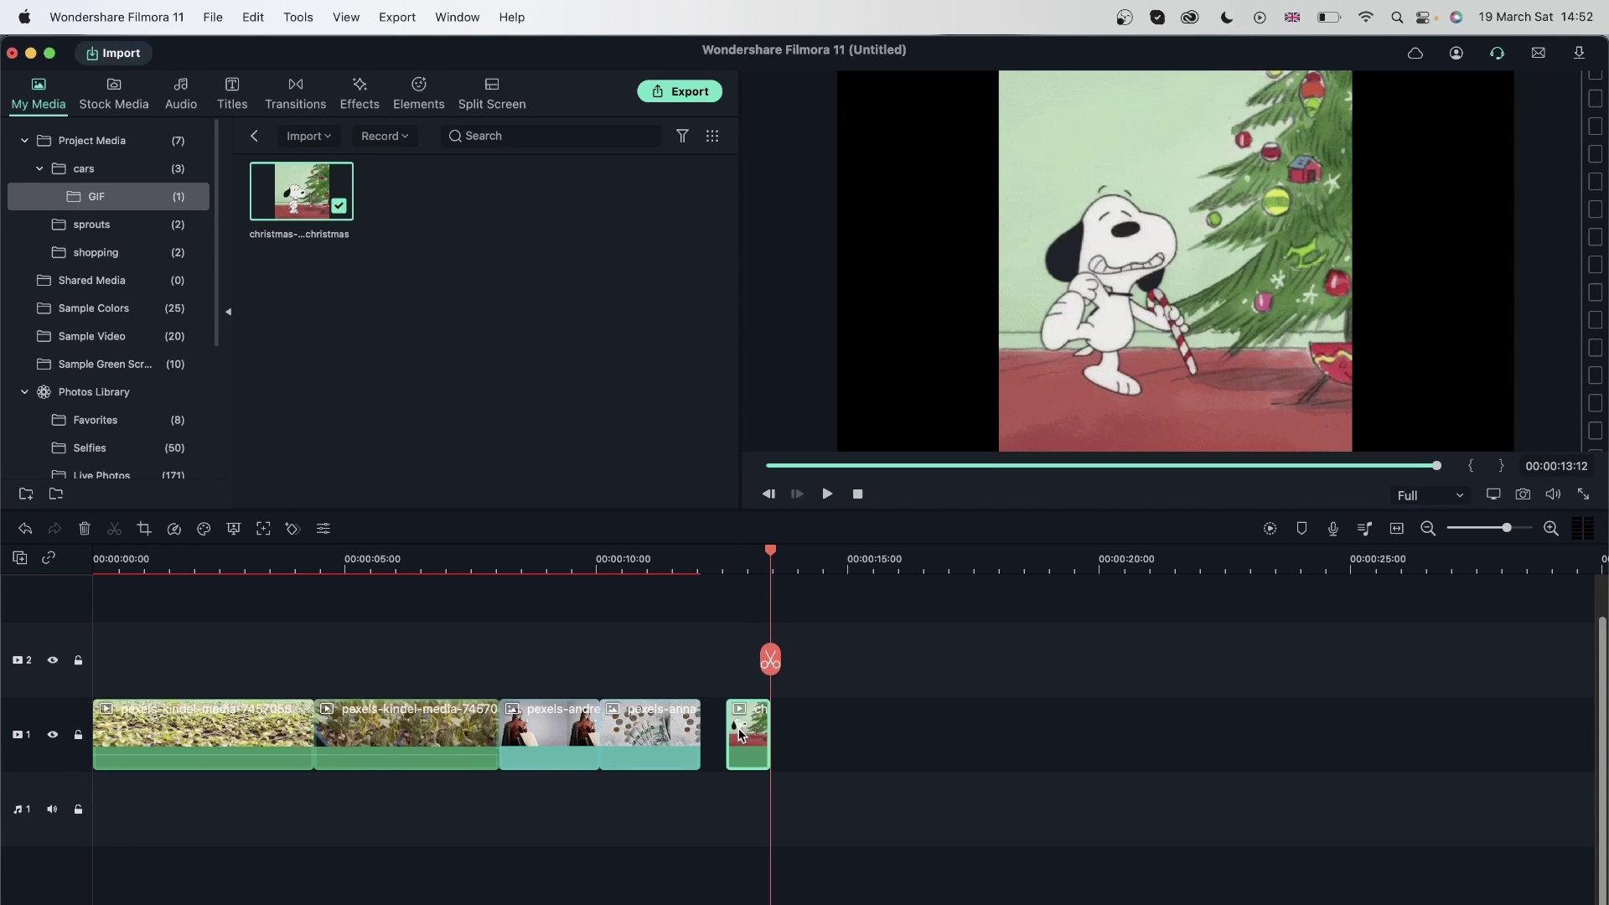
Step: Extend the end of the christmas GIF clip back to its full length and close the gap between it and the coins image
{"action": "left_click_drag", "start_coordinate": [764, 725], "coordinate": [947, 708]}
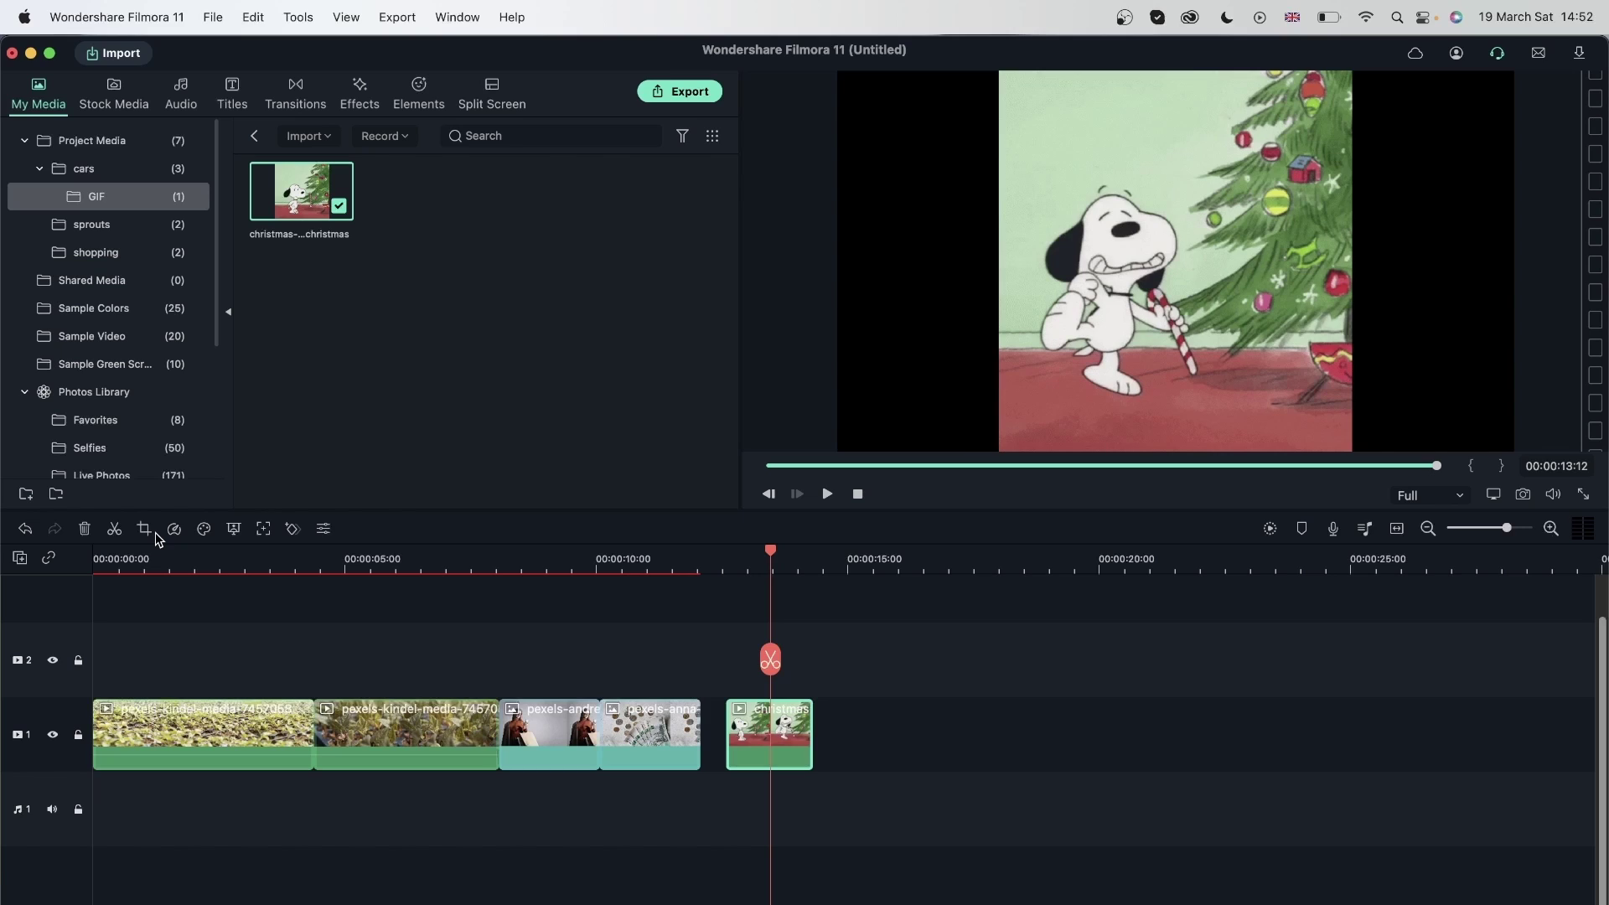
{"action": "left_click", "coordinate": [591, 726]}
{"action": "left_click", "coordinate": [791, 743]}
{"action": "left_click_drag", "start_coordinate": [812, 741], "coordinate": [1046, 721]}
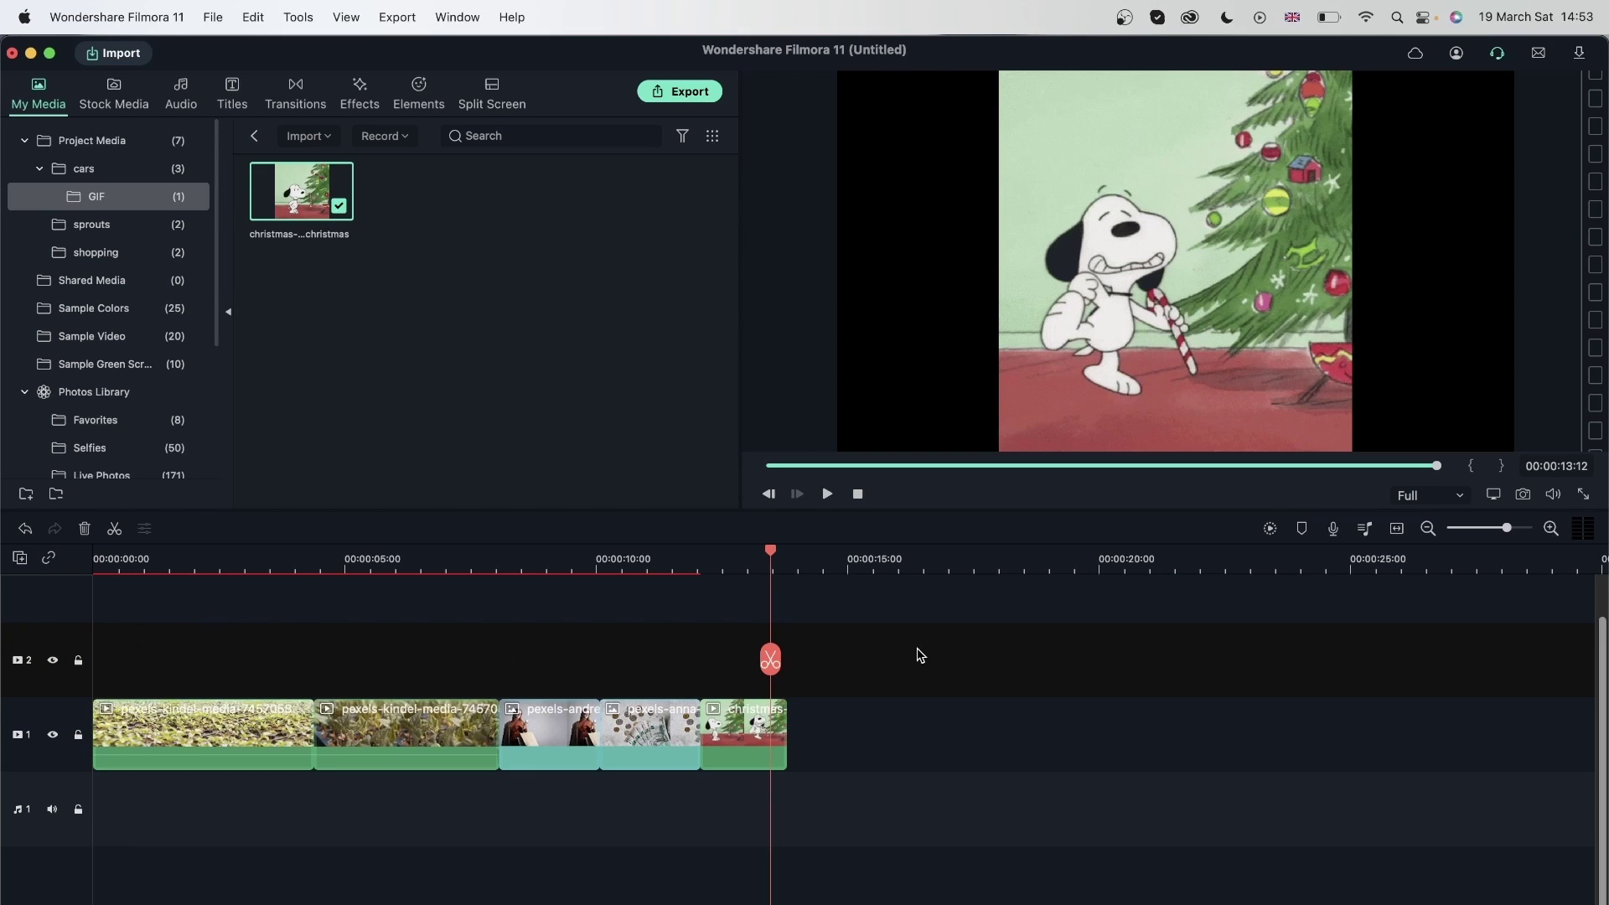
{"action": "left_click_drag", "start_coordinate": [485, 643], "coordinate": [452, 670]}
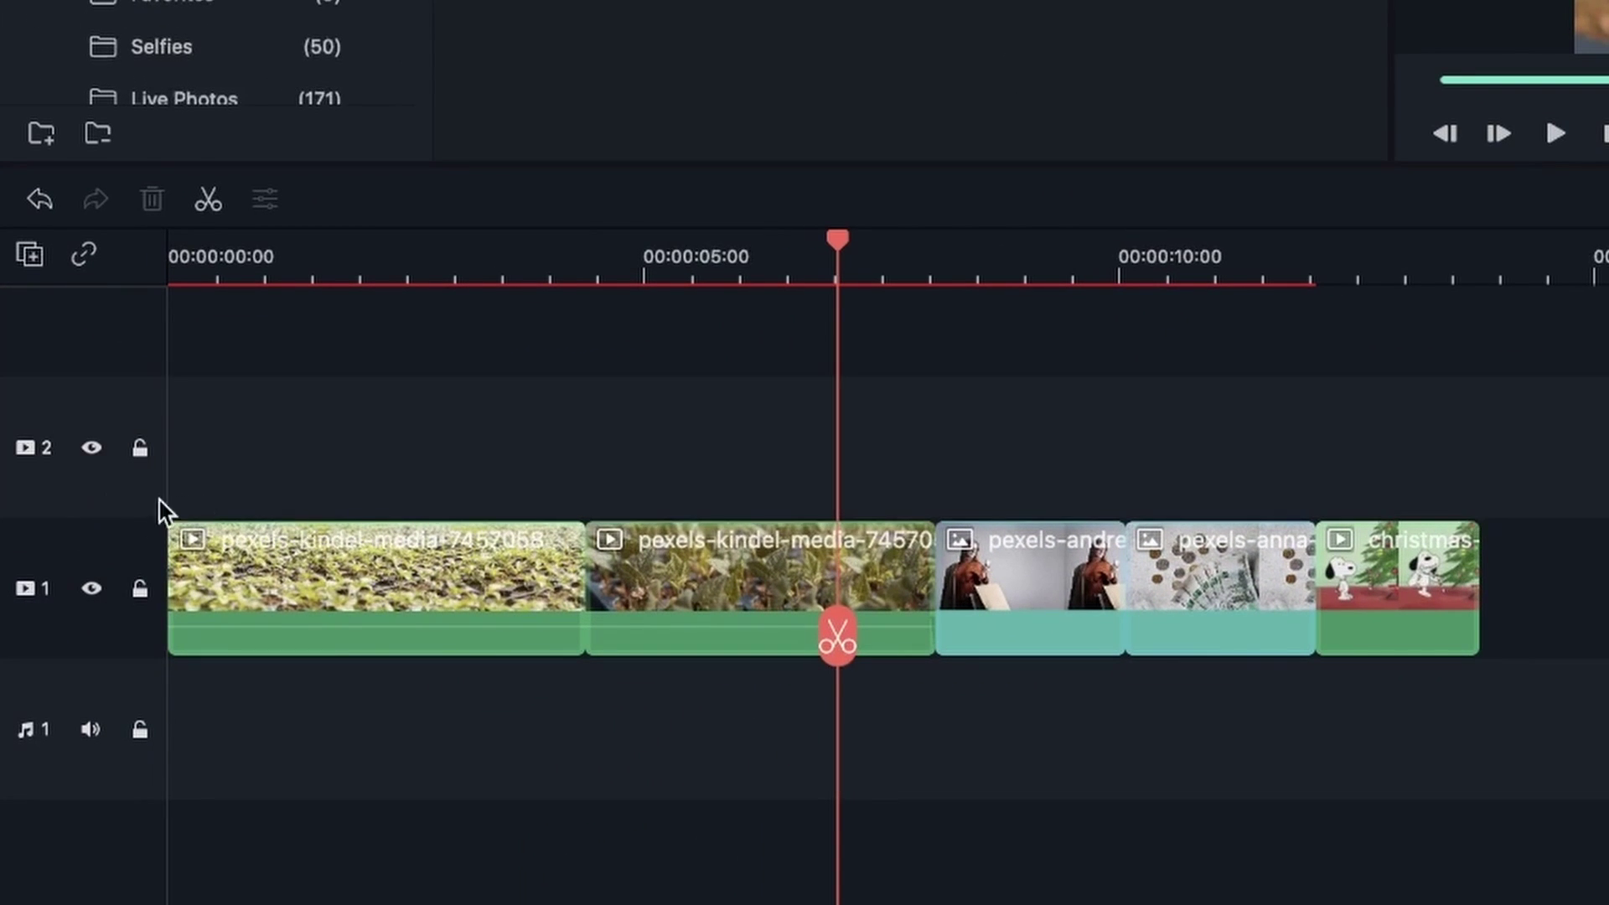
Step: Add a third video track to the timeline
{"action": "left_click", "coordinate": [47, 503]}
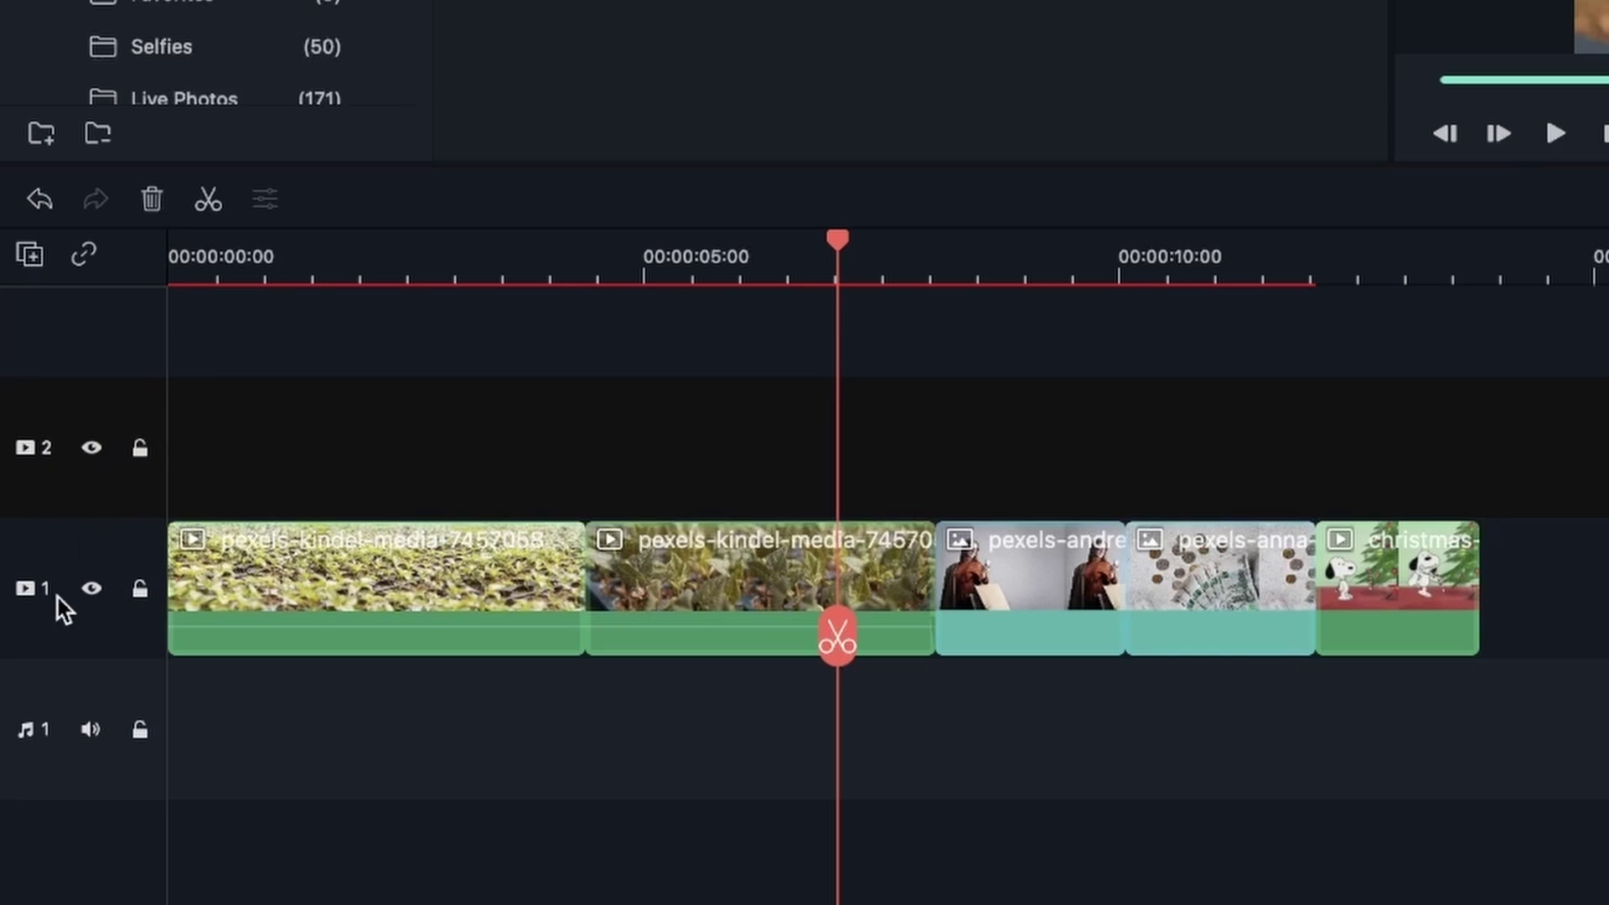
{"action": "left_click", "coordinate": [30, 258]}
{"action": "left_click", "coordinate": [221, 267]}
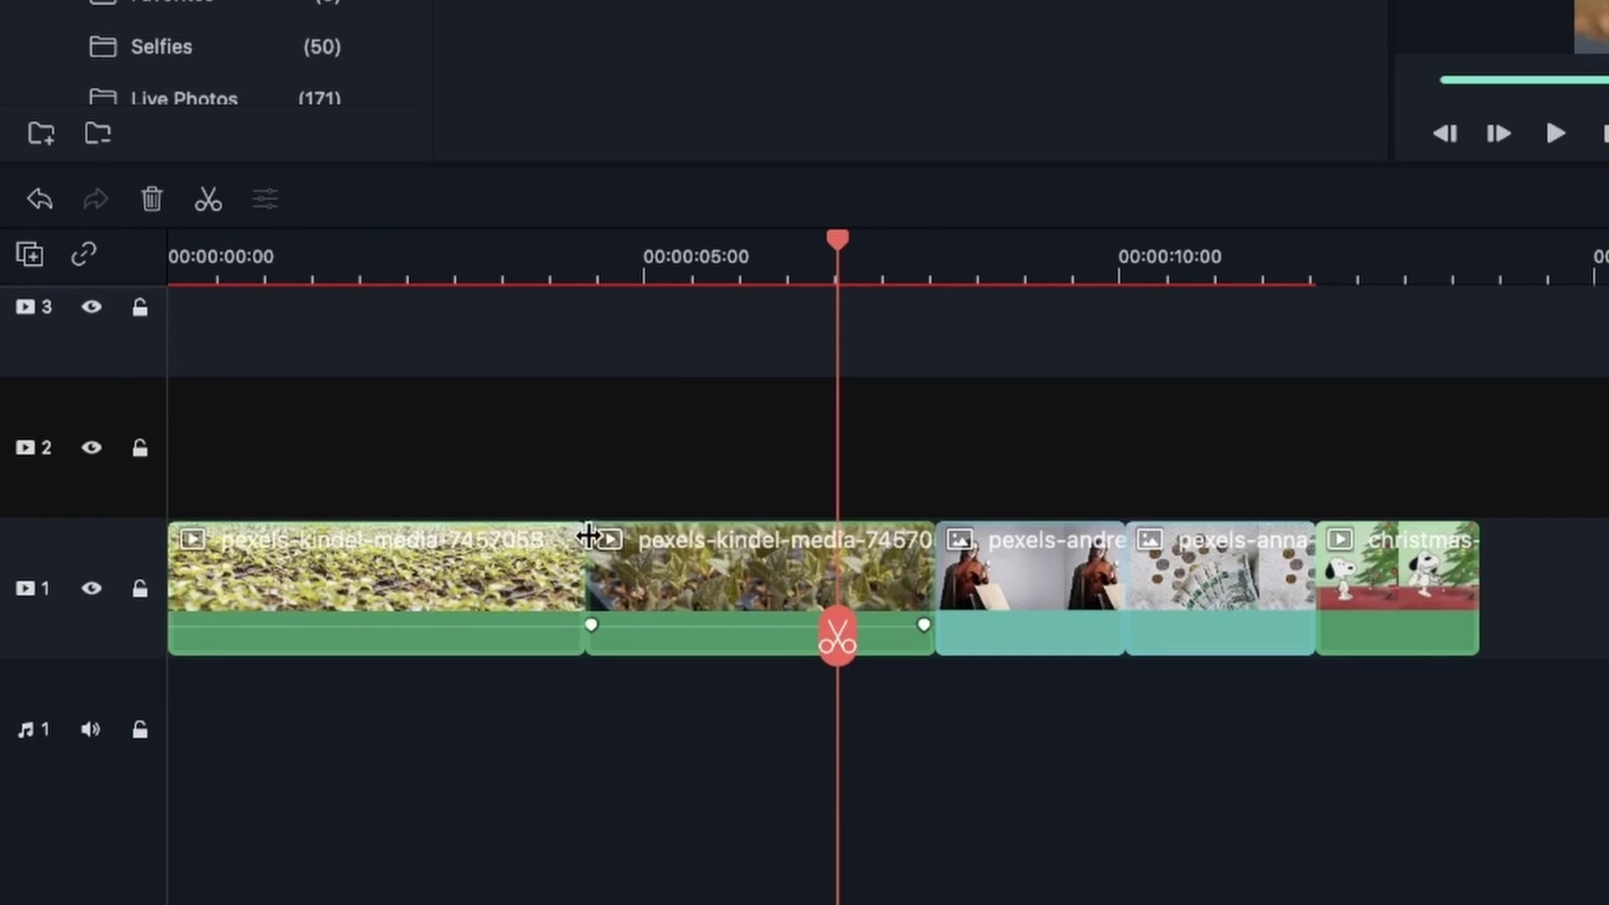
{"action": "scroll", "coordinate": [583, 536], "scroll_direction": "up", "scroll_amount": 5}
{"action": "scroll", "coordinate": [357, 565], "scroll_direction": "down", "scroll_amount": 3}
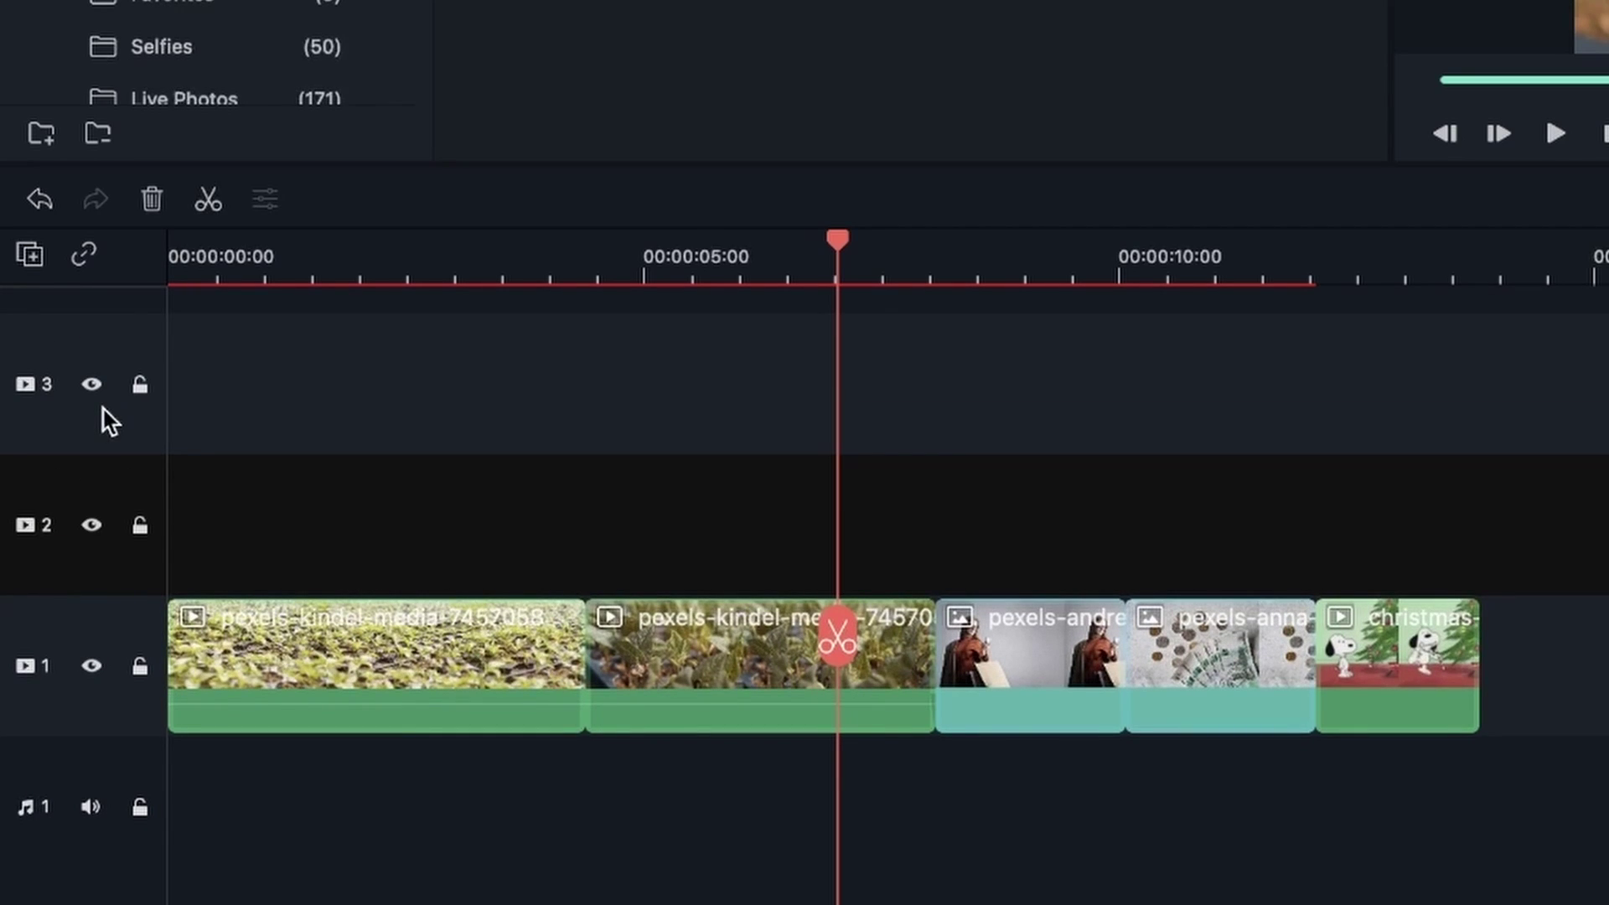
{"action": "left_click_drag", "start_coordinate": [287, 249], "coordinate": [299, 366]}
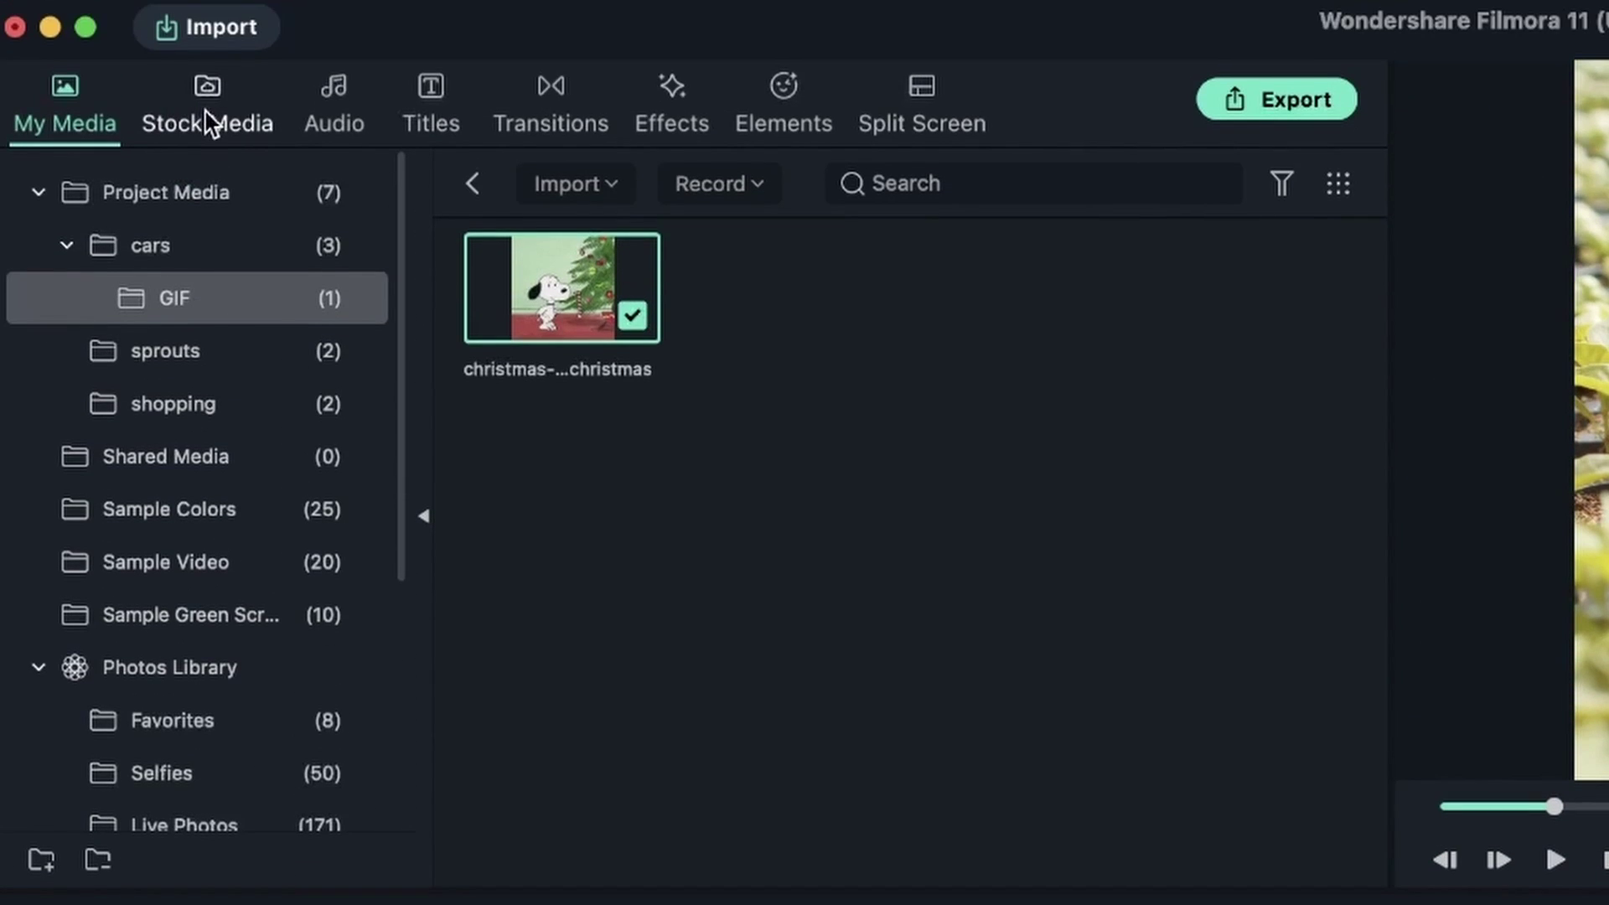
Step: Search the Giphy stock media for "sprout" and browse the matching GIFs
{"action": "left_click", "coordinate": [207, 117]}
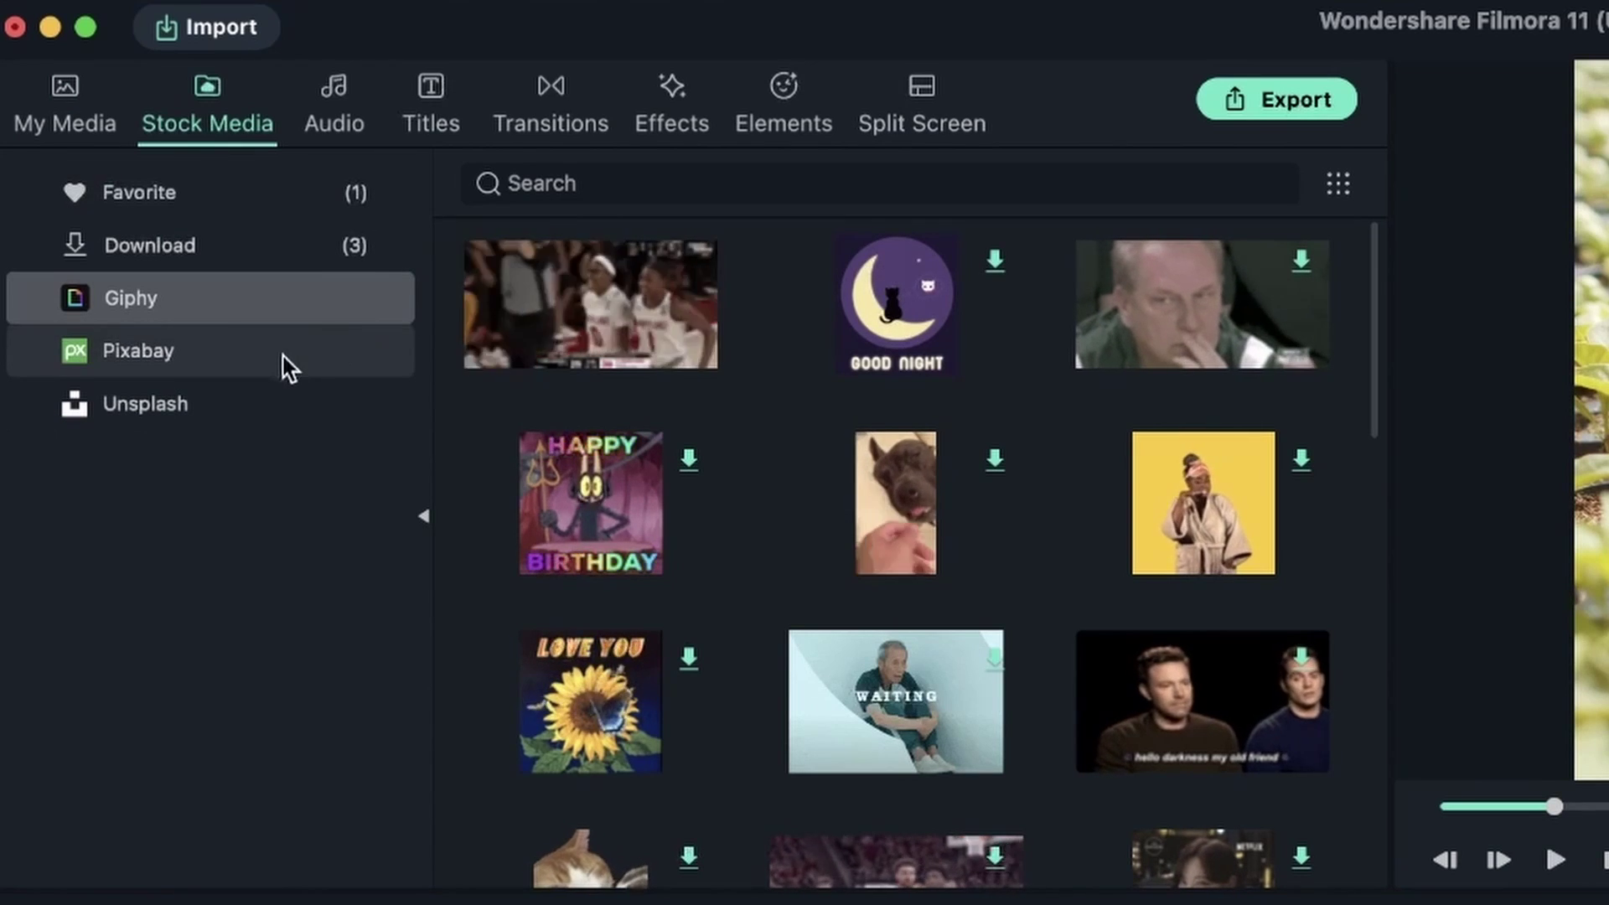
{"action": "scroll", "coordinate": [883, 421], "scroll_direction": "down", "scroll_amount": 10}
{"action": "left_click", "coordinate": [706, 191]}
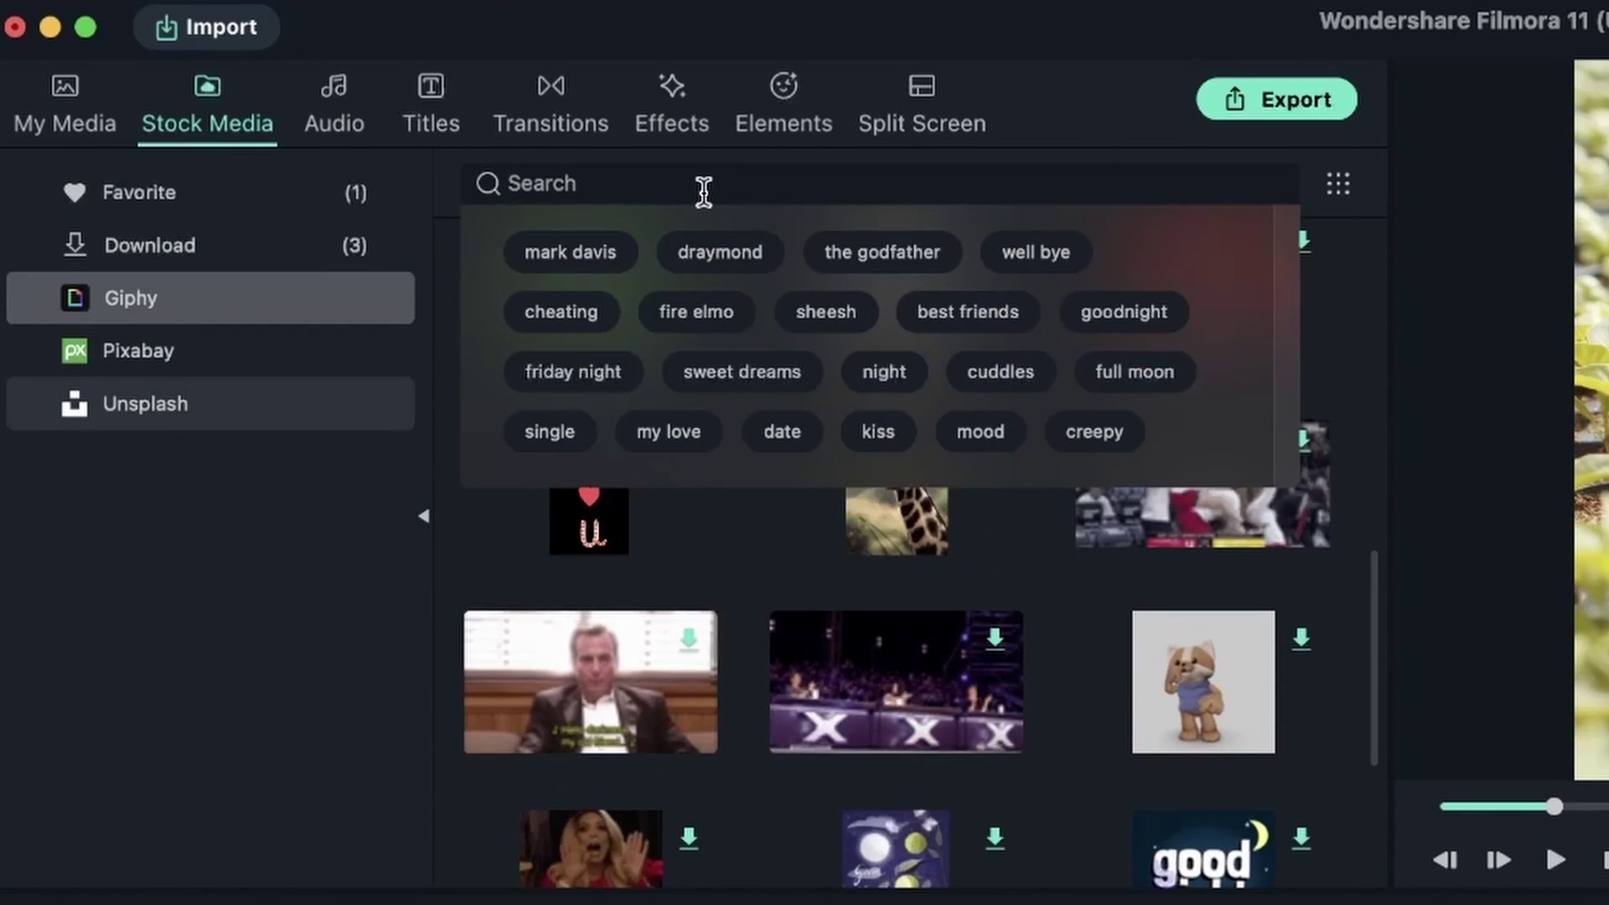
{"action": "type", "text": "sprout"}
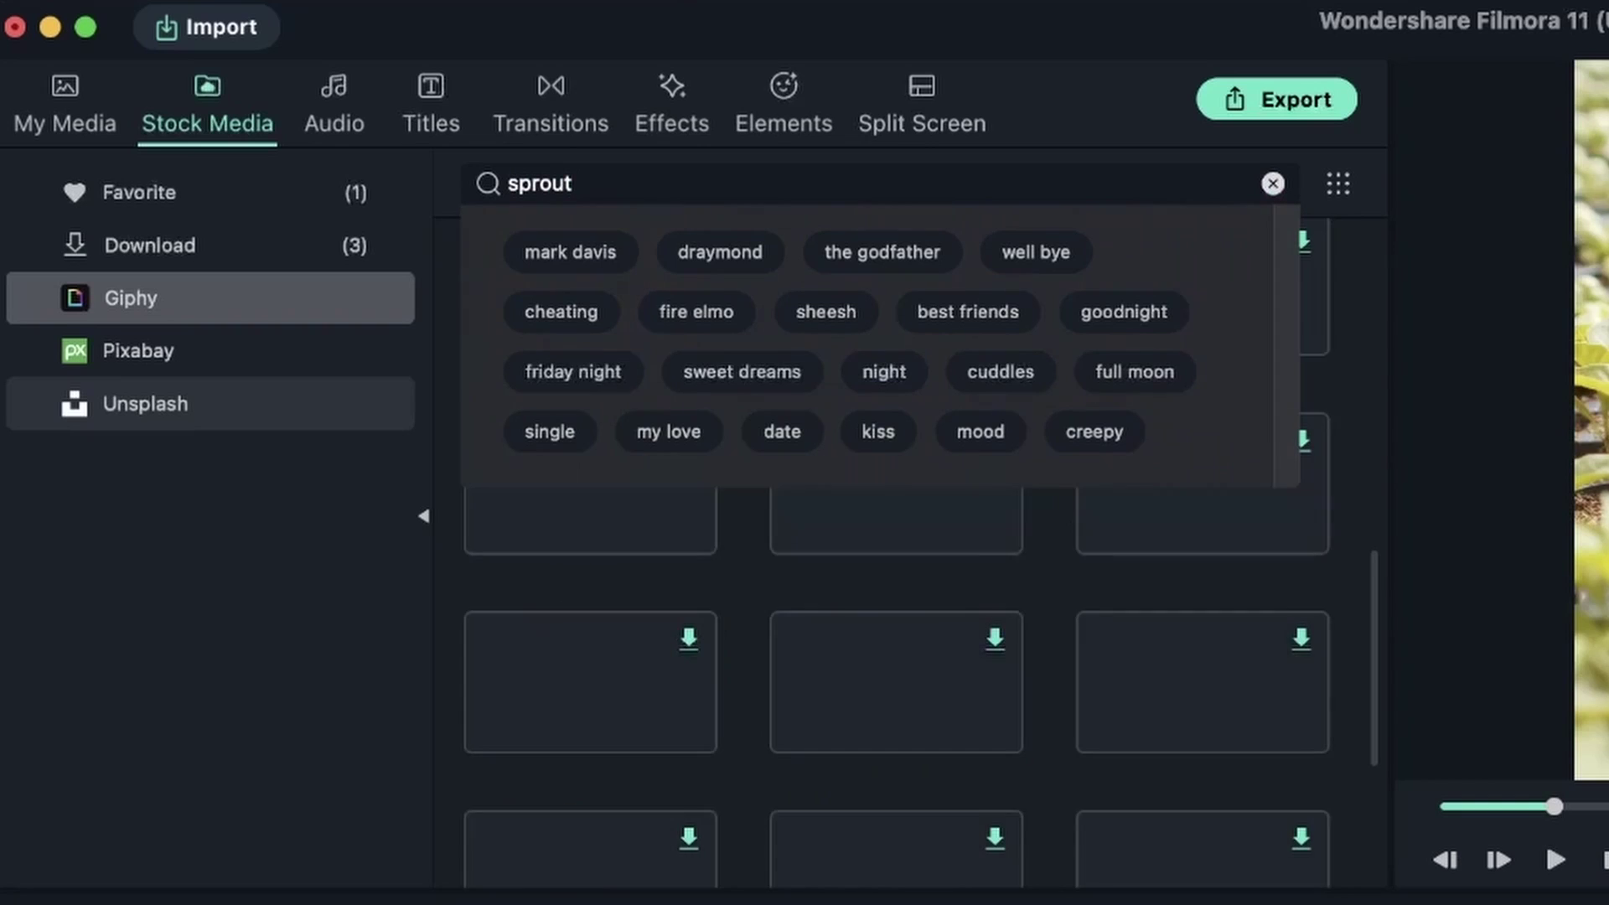
{"action": "key", "text": "Return"}
{"action": "scroll", "coordinate": [1102, 731], "scroll_direction": "up", "scroll_amount": 10}
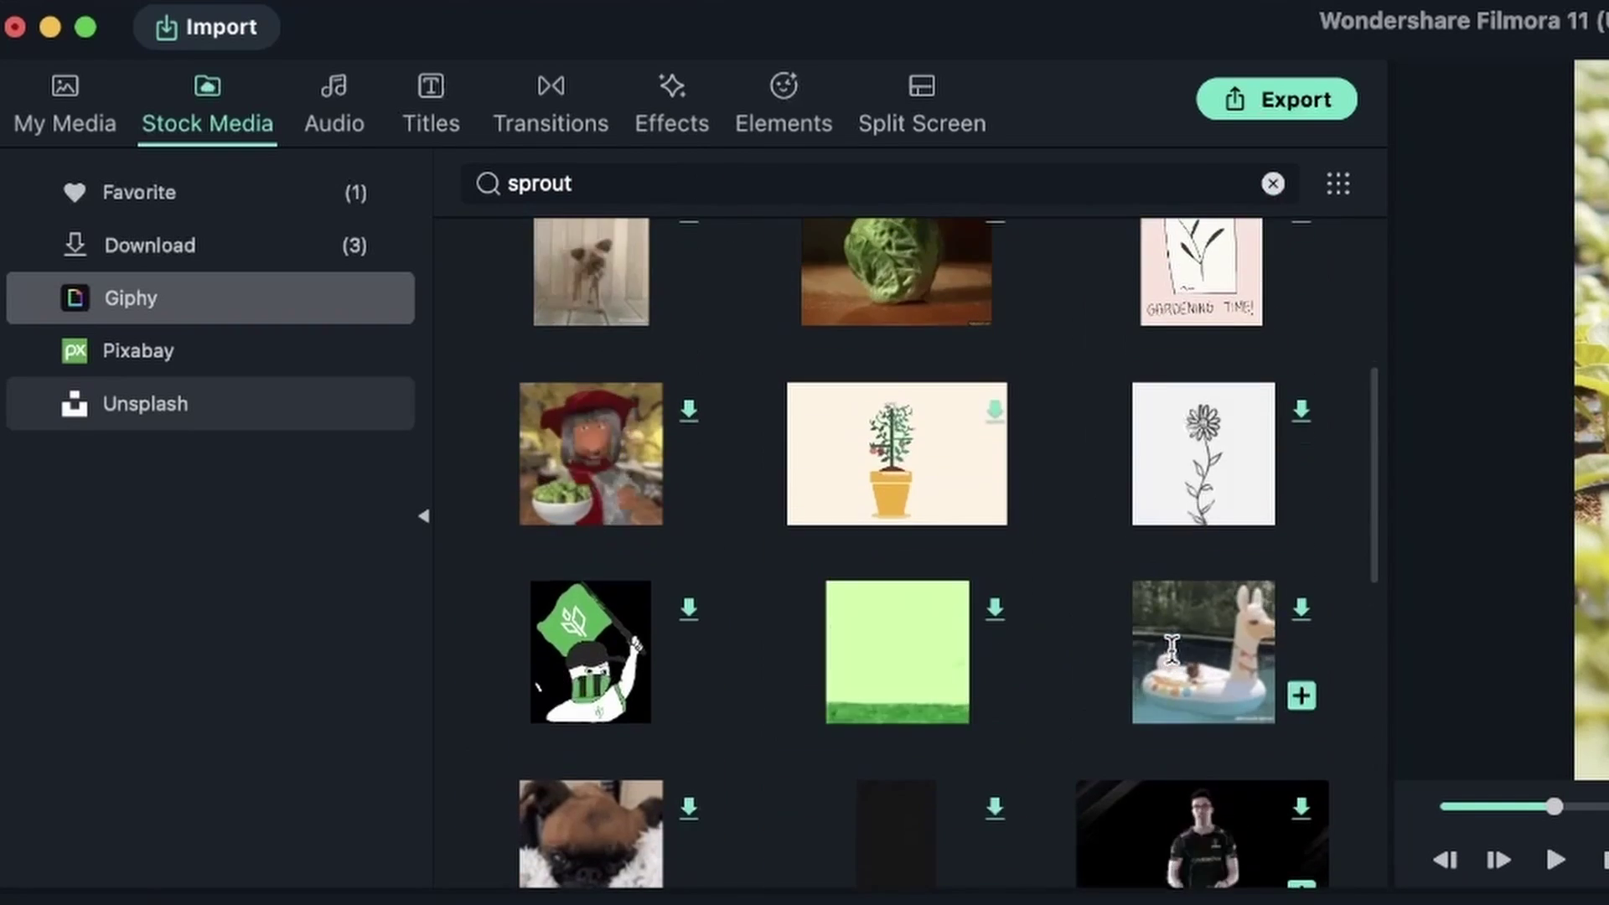
Step: Download the pink potted-plant GIF, place it at the start of video track 2, and make it a 25.8% overlay at X 675.4, Y 291.1
{"action": "left_click", "coordinate": [683, 459]}
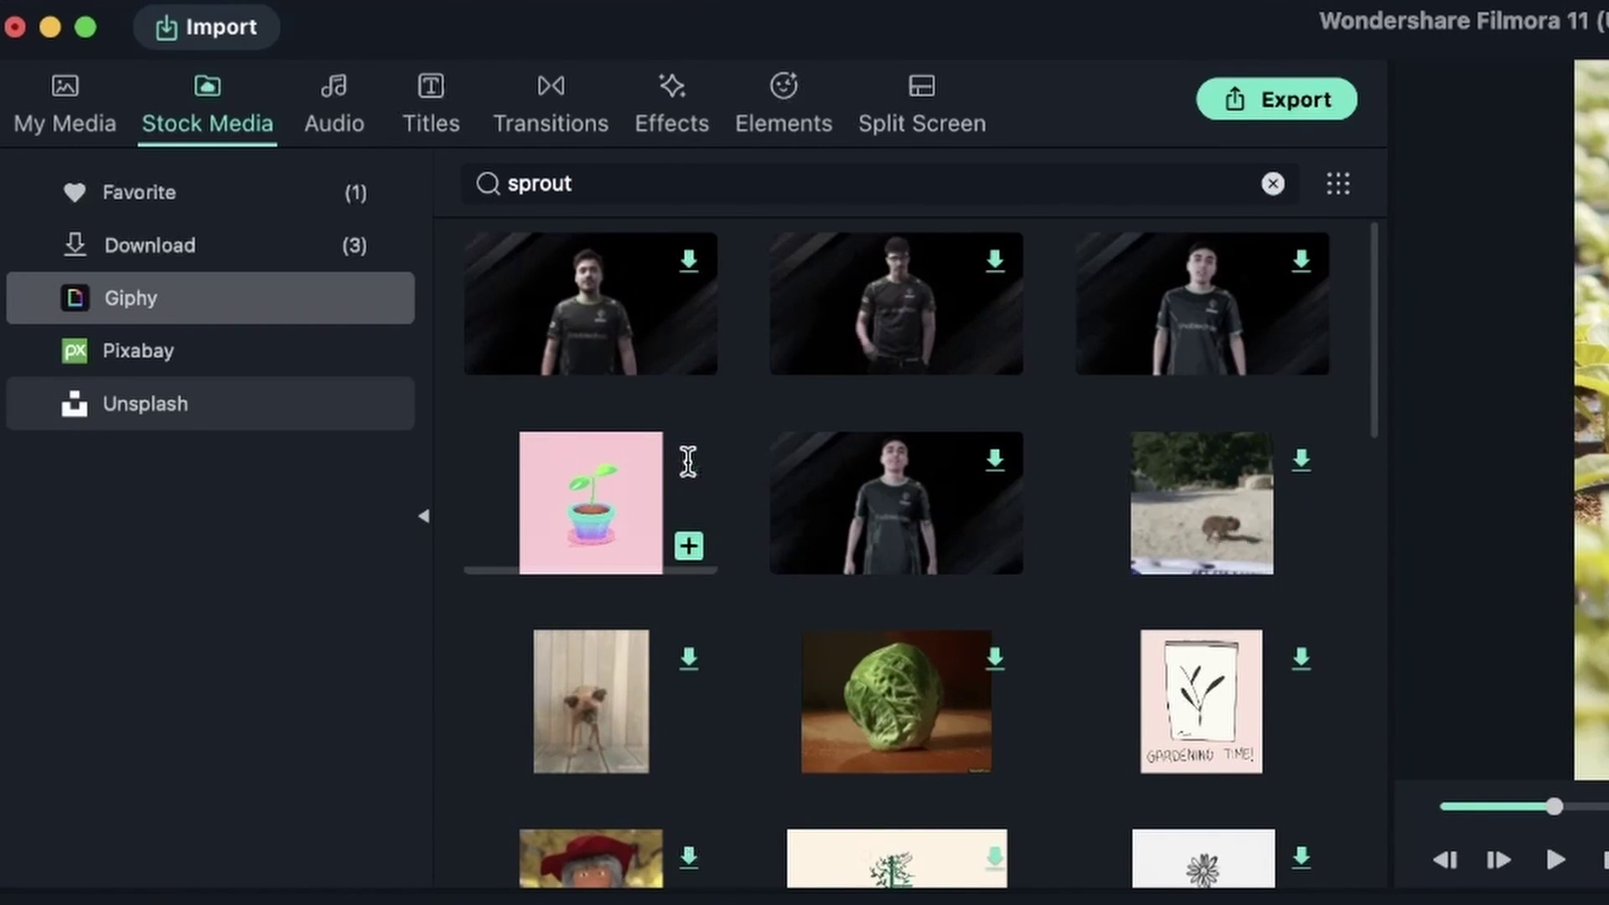
{"action": "left_click_drag", "start_coordinate": [598, 507], "coordinate": [99, 696]}
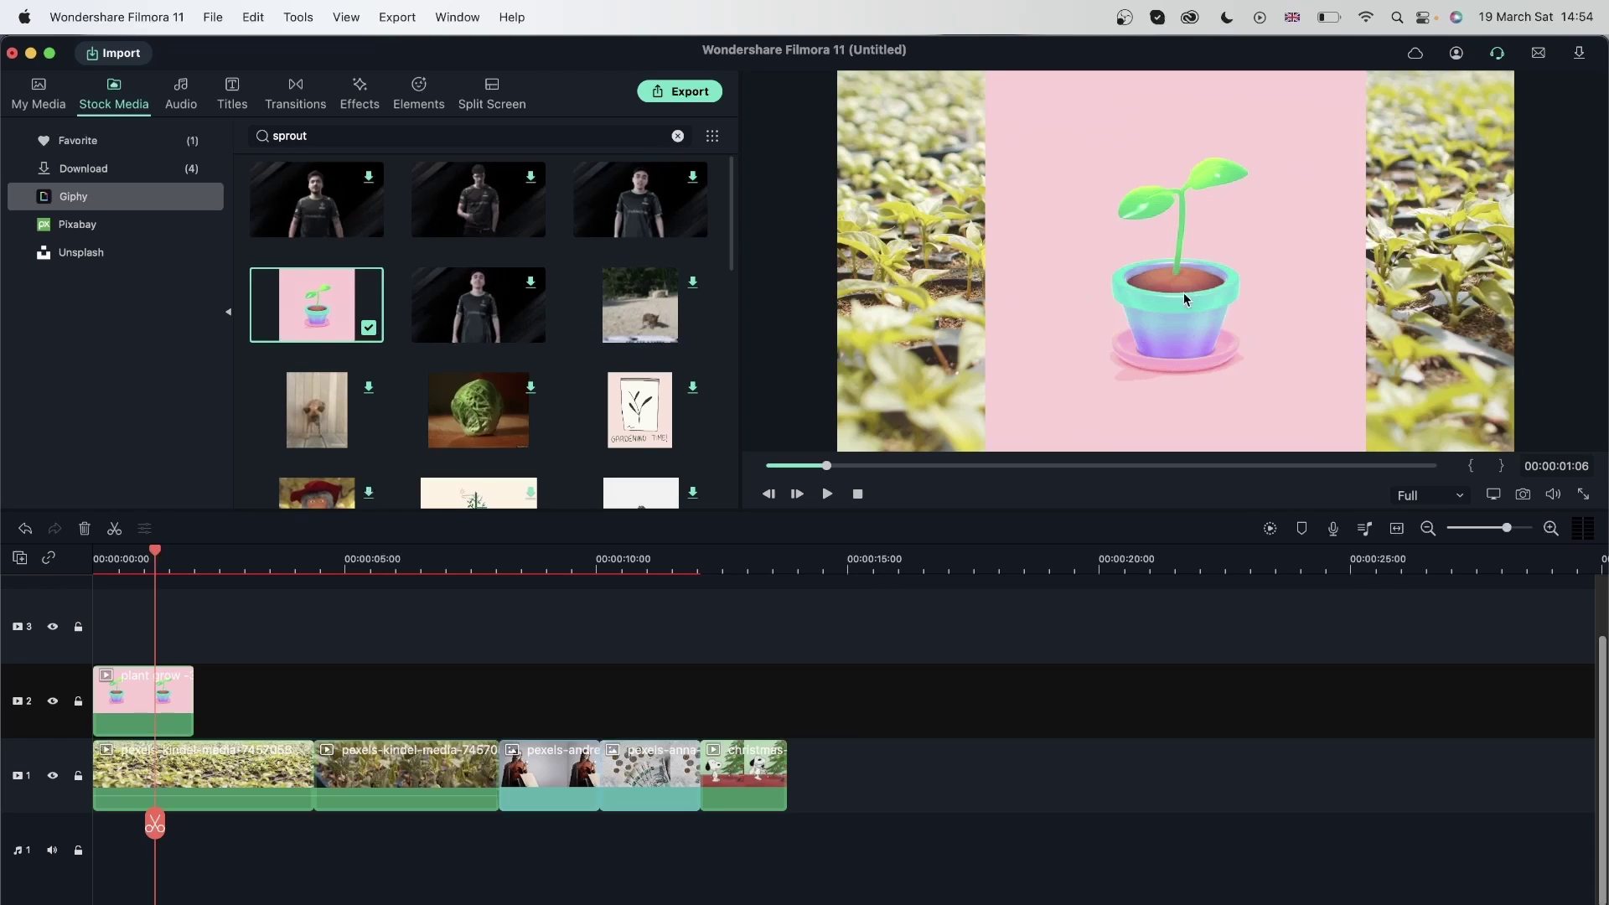
{"action": "double_click", "coordinate": [1154, 249]}
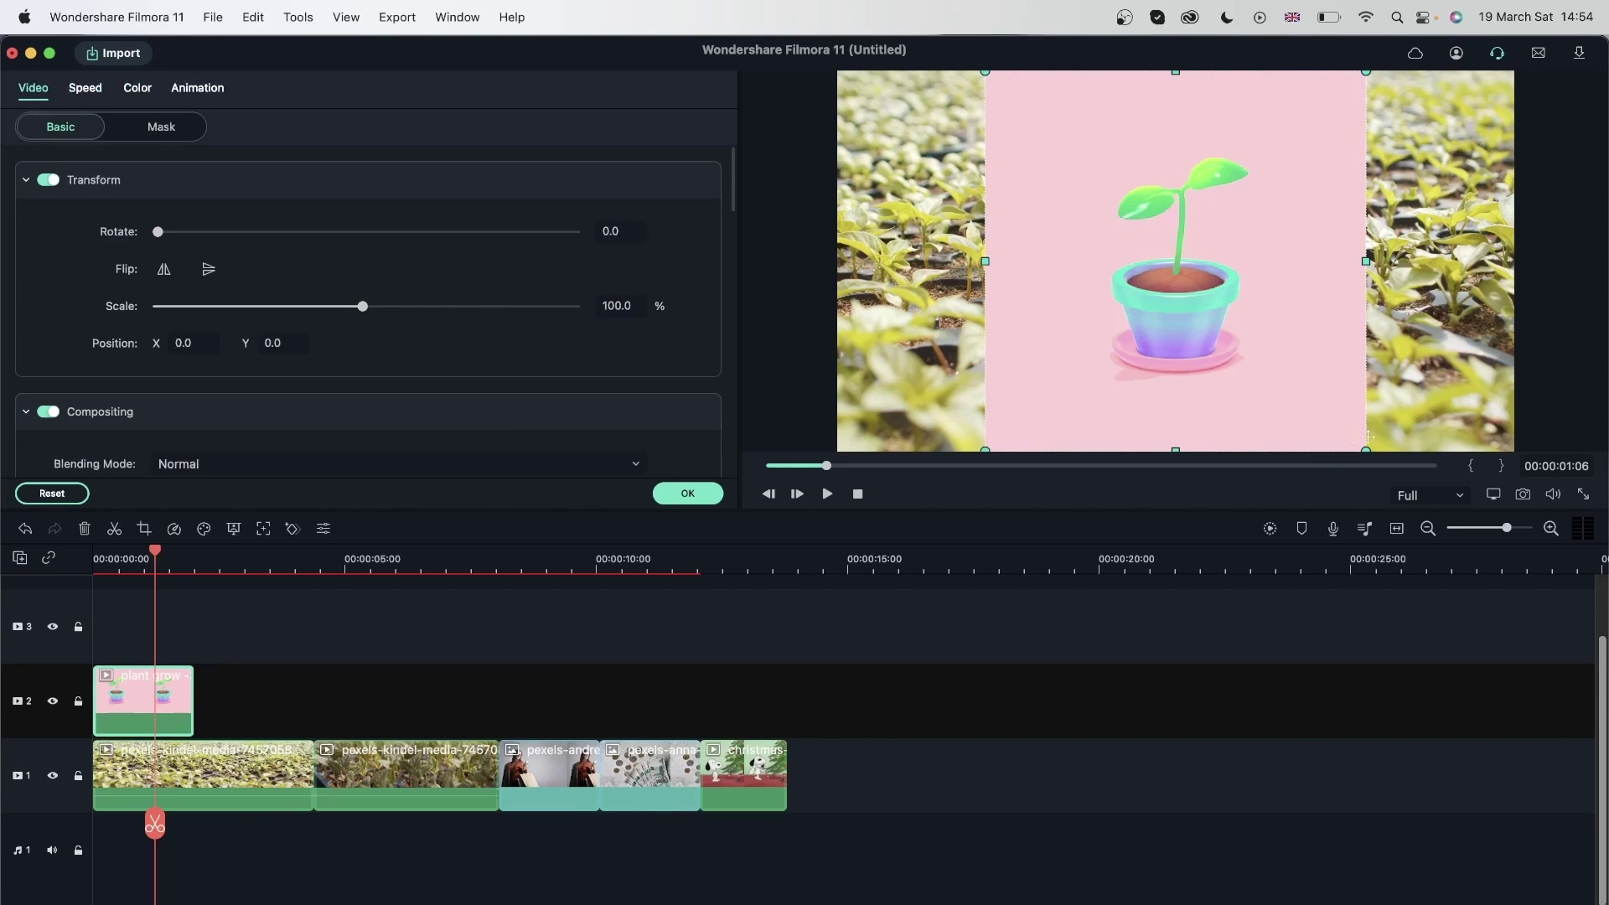
{"action": "left_click_drag", "start_coordinate": [1366, 450], "coordinate": [1084, 168]}
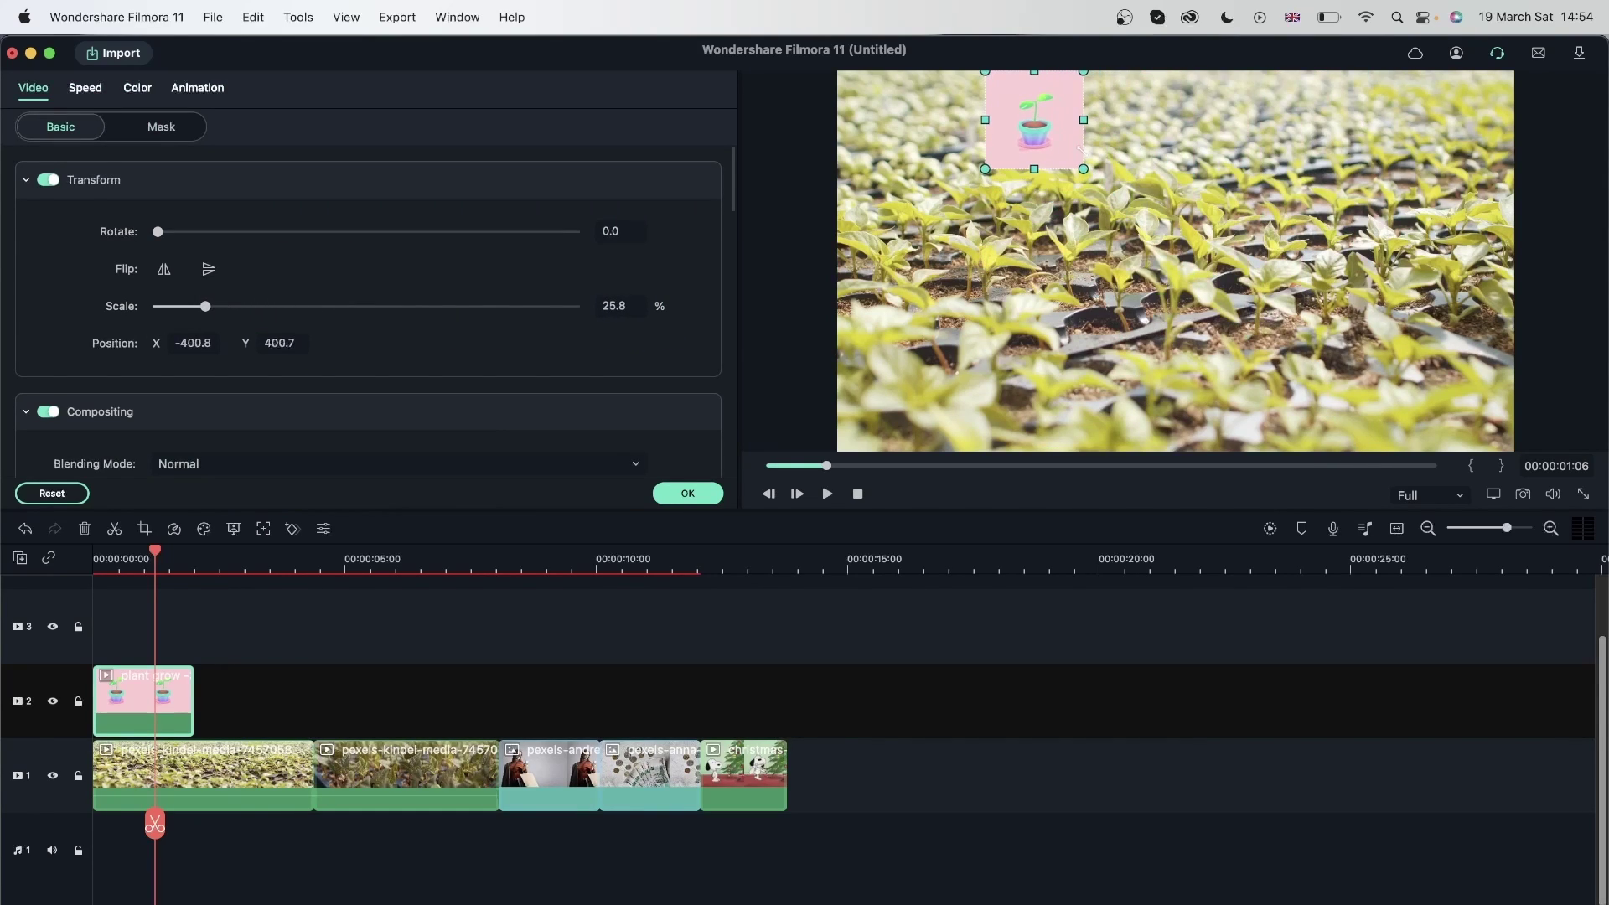
{"action": "left_click_drag", "start_coordinate": [1030, 122], "coordinate": [1413, 146]}
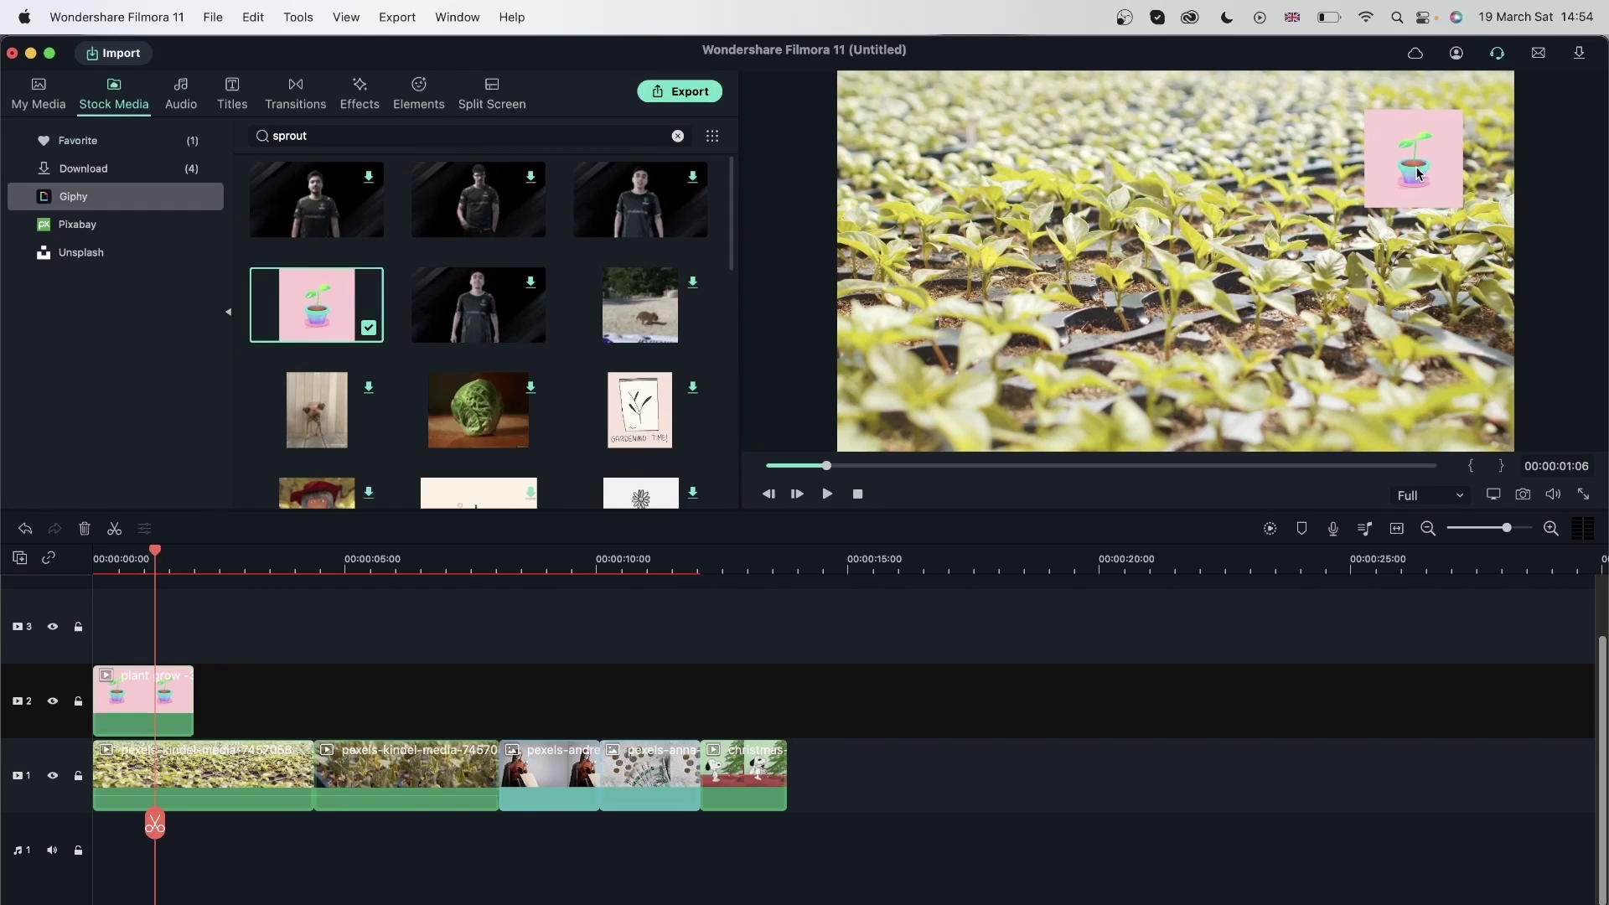
{"action": "double_click", "coordinate": [1415, 171]}
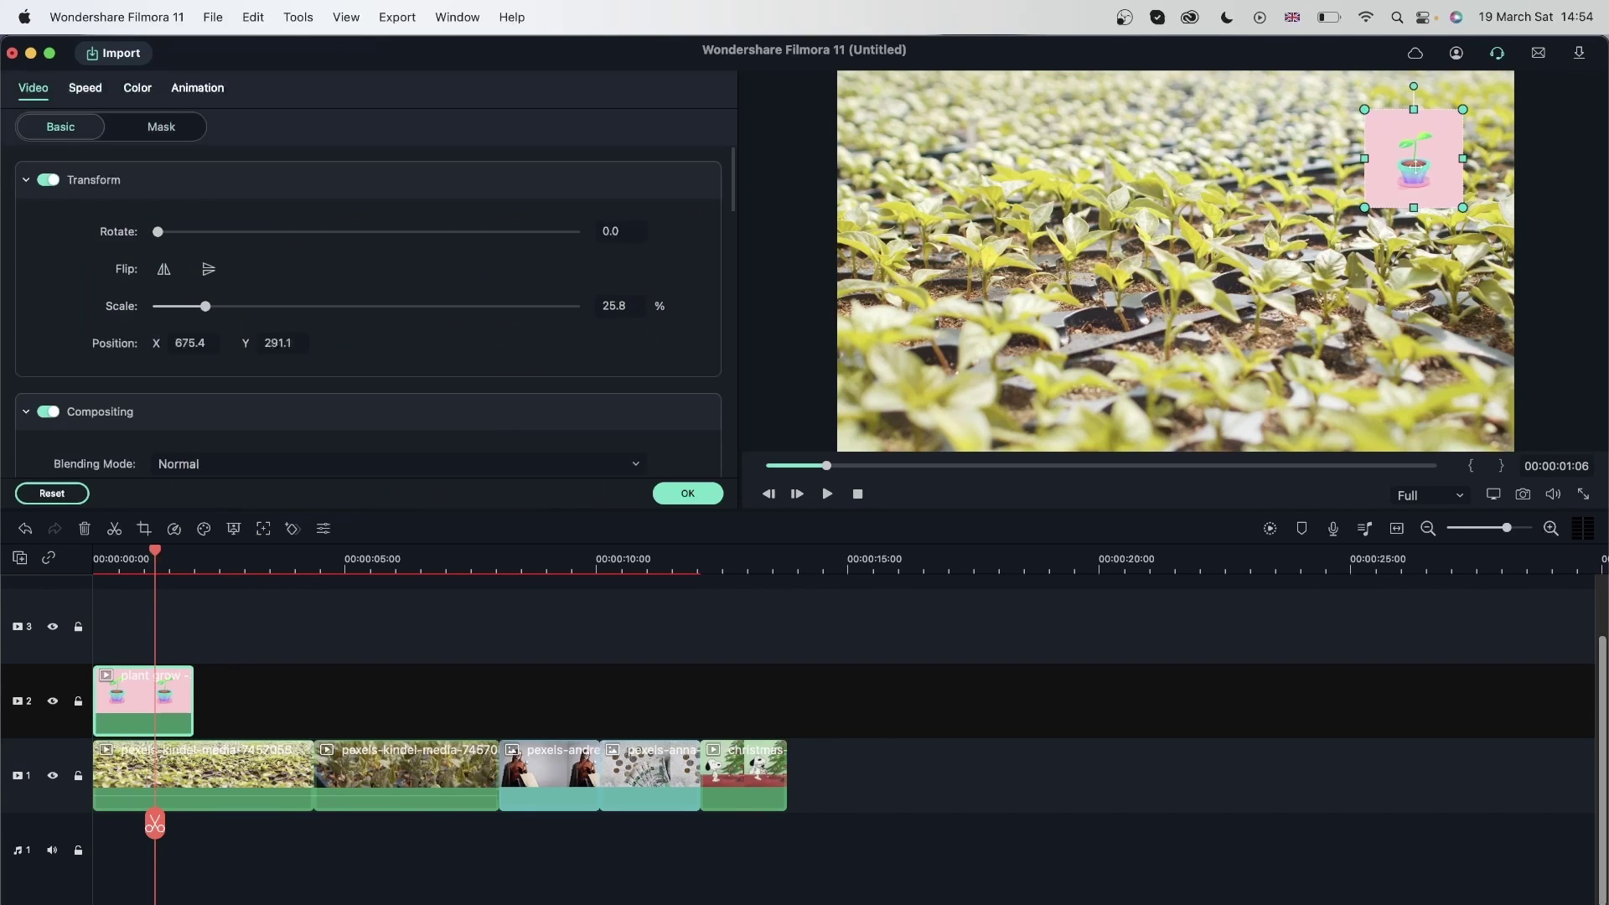
{"action": "left_click", "coordinate": [687, 493]}
Step: Play the timeline with the plant GIF overlay, and replay it from 00:00:01:11
{"action": "key", "text": "space"}
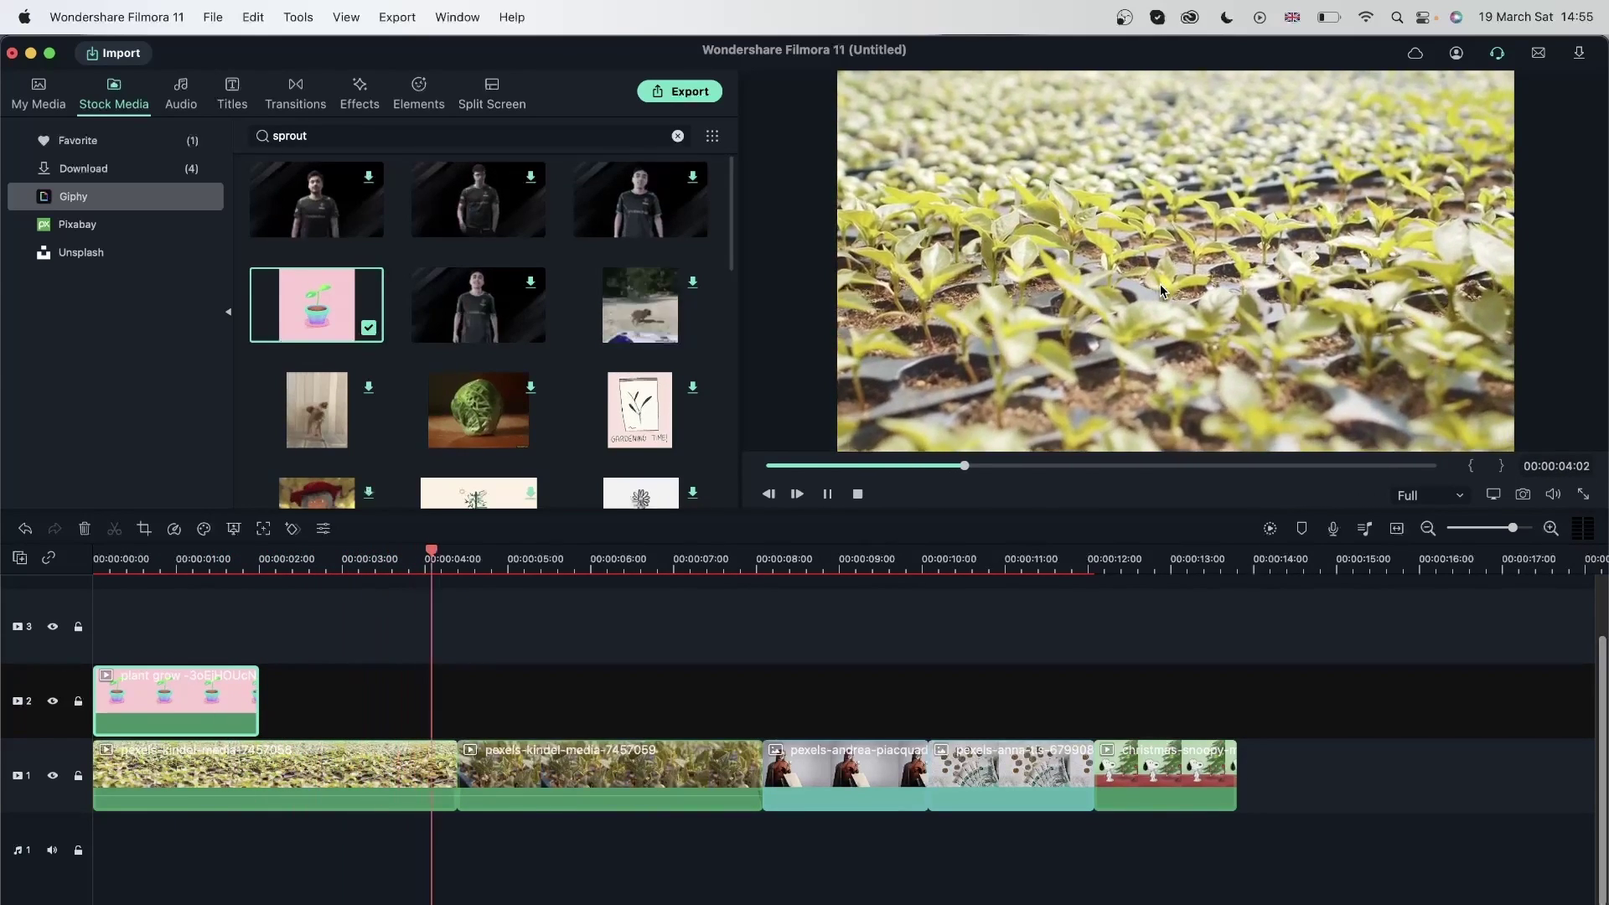
{"action": "key", "text": "space"}
{"action": "left_click", "coordinate": [209, 603]}
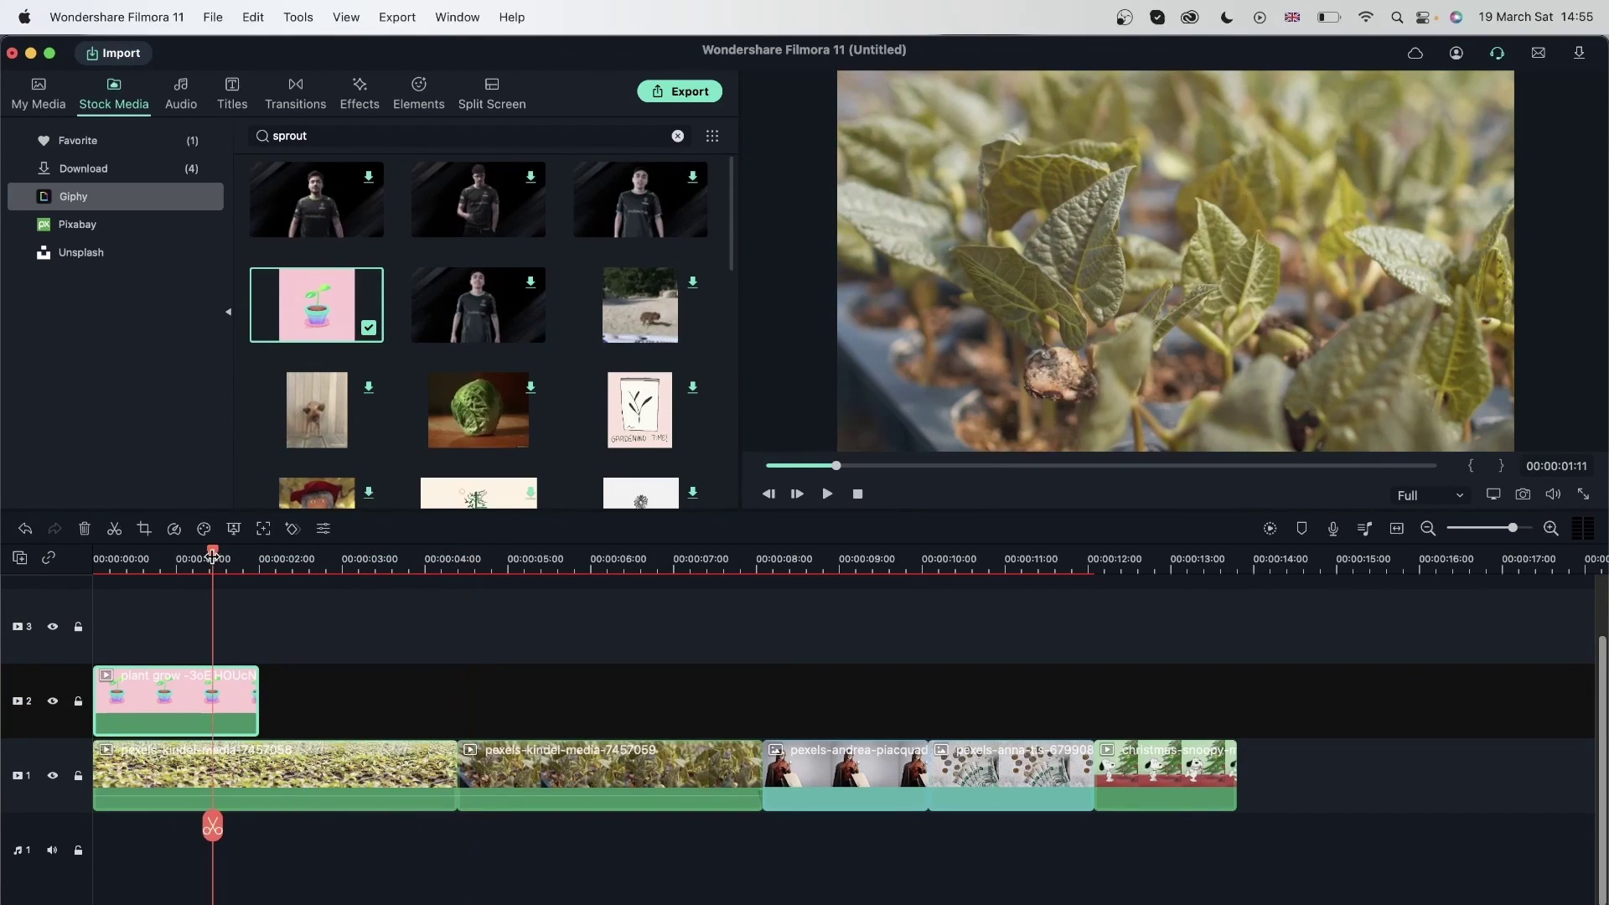
{"action": "key", "text": "space"}
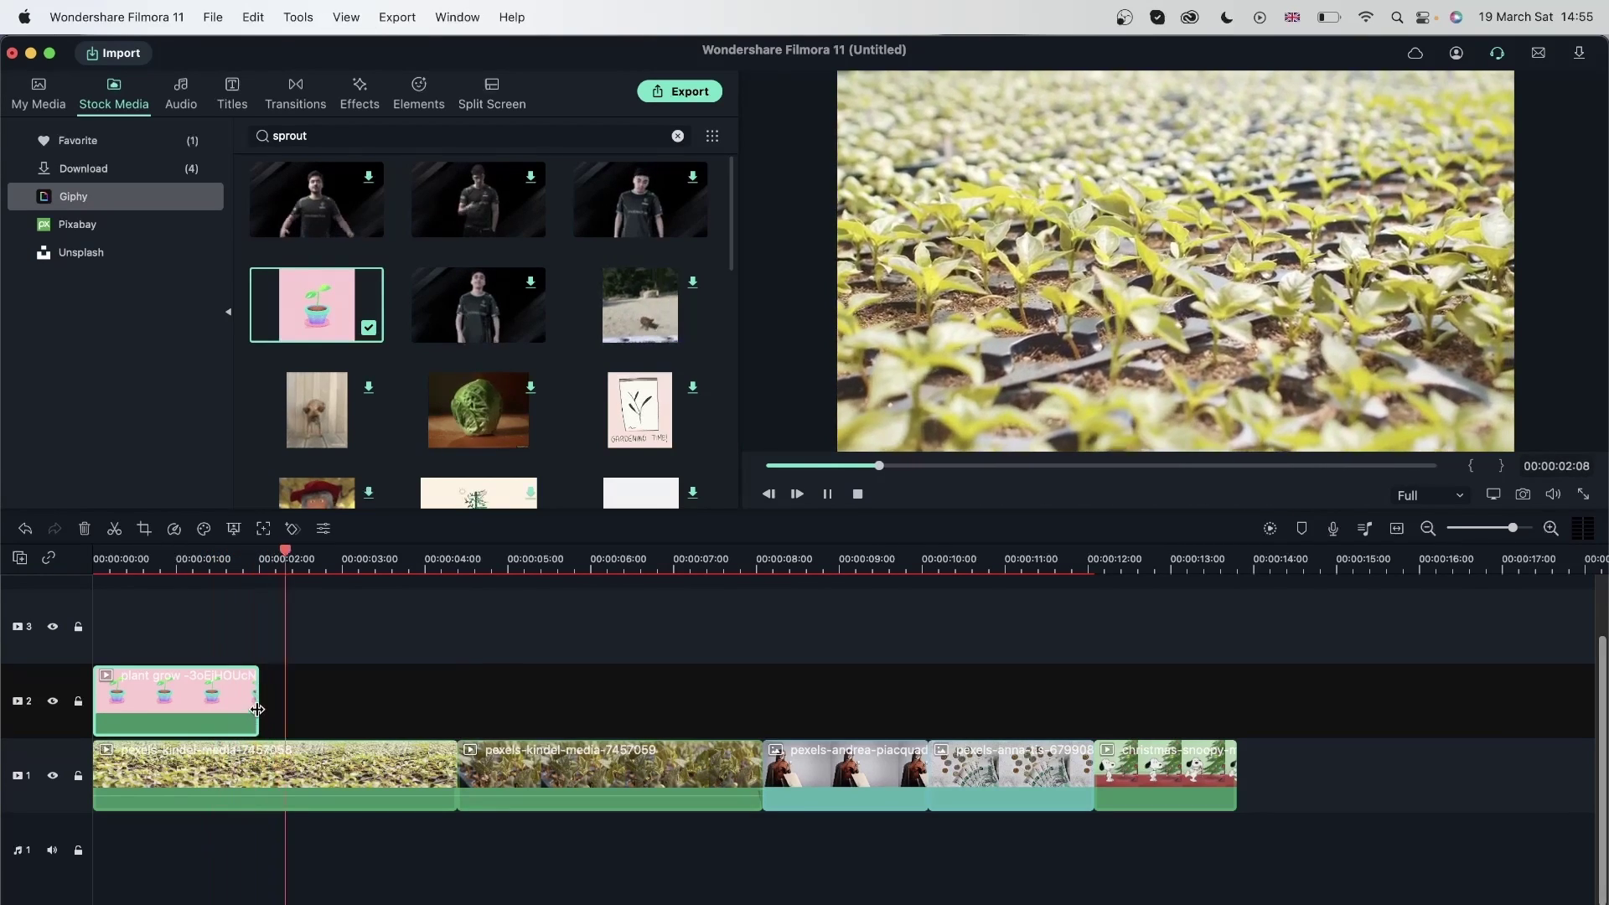
{"action": "key", "text": "space"}
Step: Try to extend the end of the plant GIF clip on video track 2, and return the playhead to 00:00:01:15
{"action": "mouse_move", "coordinate": [257, 688]}
{"action": "left_mouse_down"}
{"action": "mouse_move", "coordinate": [331, 689]}
{"action": "mouse_move", "coordinate": [261, 689]}
{"action": "left_mouse_up"}
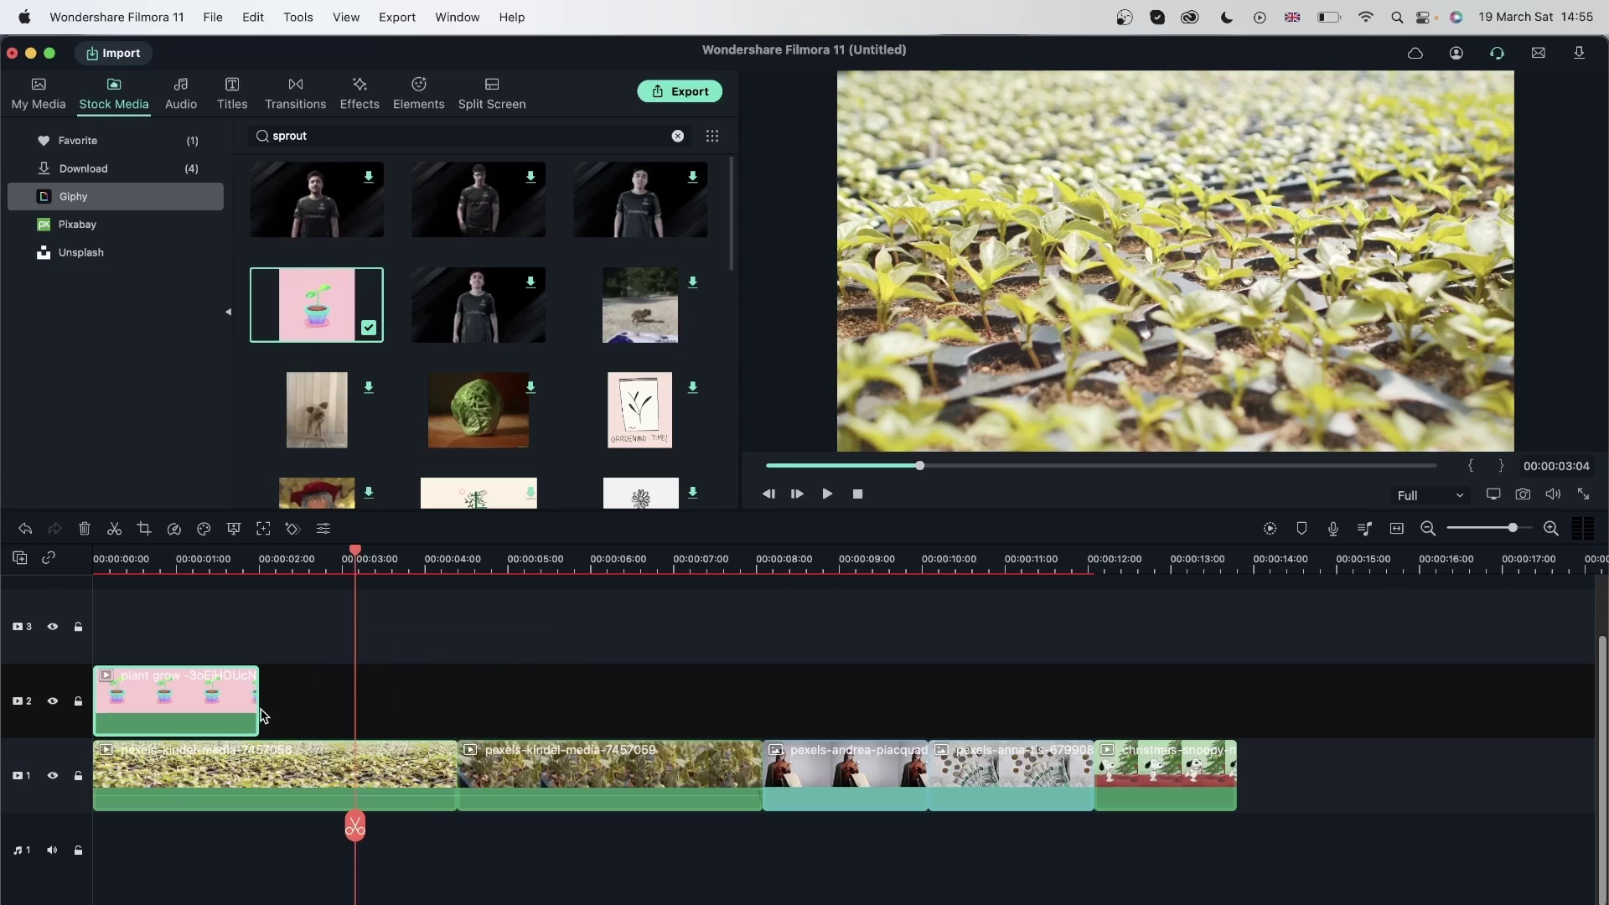
{"action": "left_click_drag", "start_coordinate": [259, 717], "coordinate": [402, 684]}
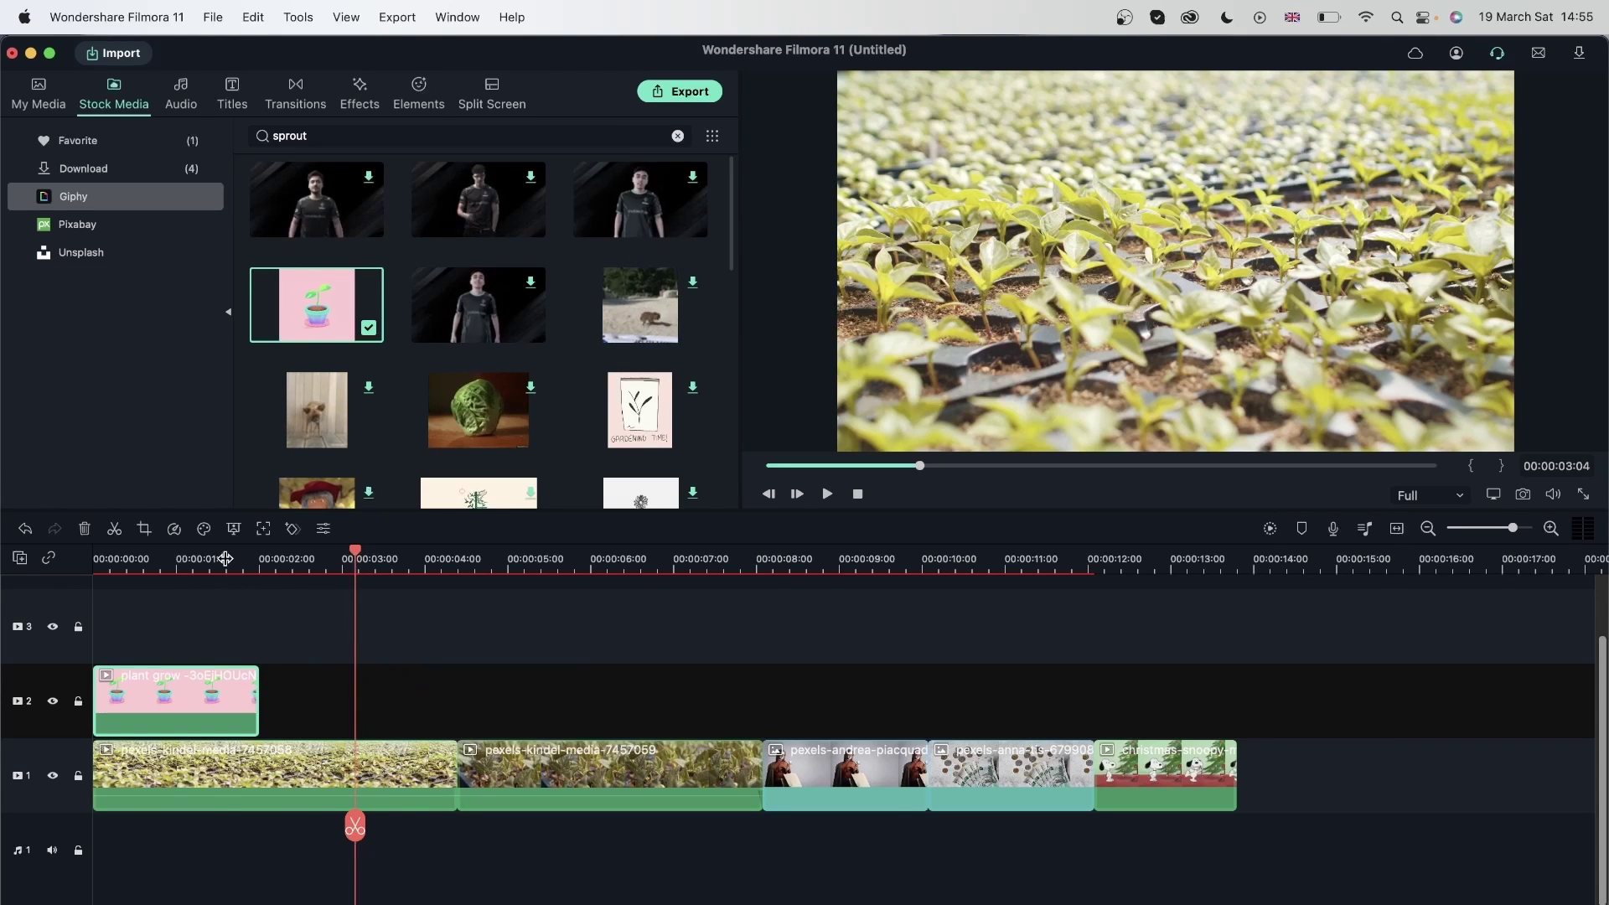
{"action": "left_click", "coordinate": [223, 556]}
Step: Download the cabbage GIF and place it directly after the plant GIF on video track 2
{"action": "mouse_move", "coordinate": [530, 392]}
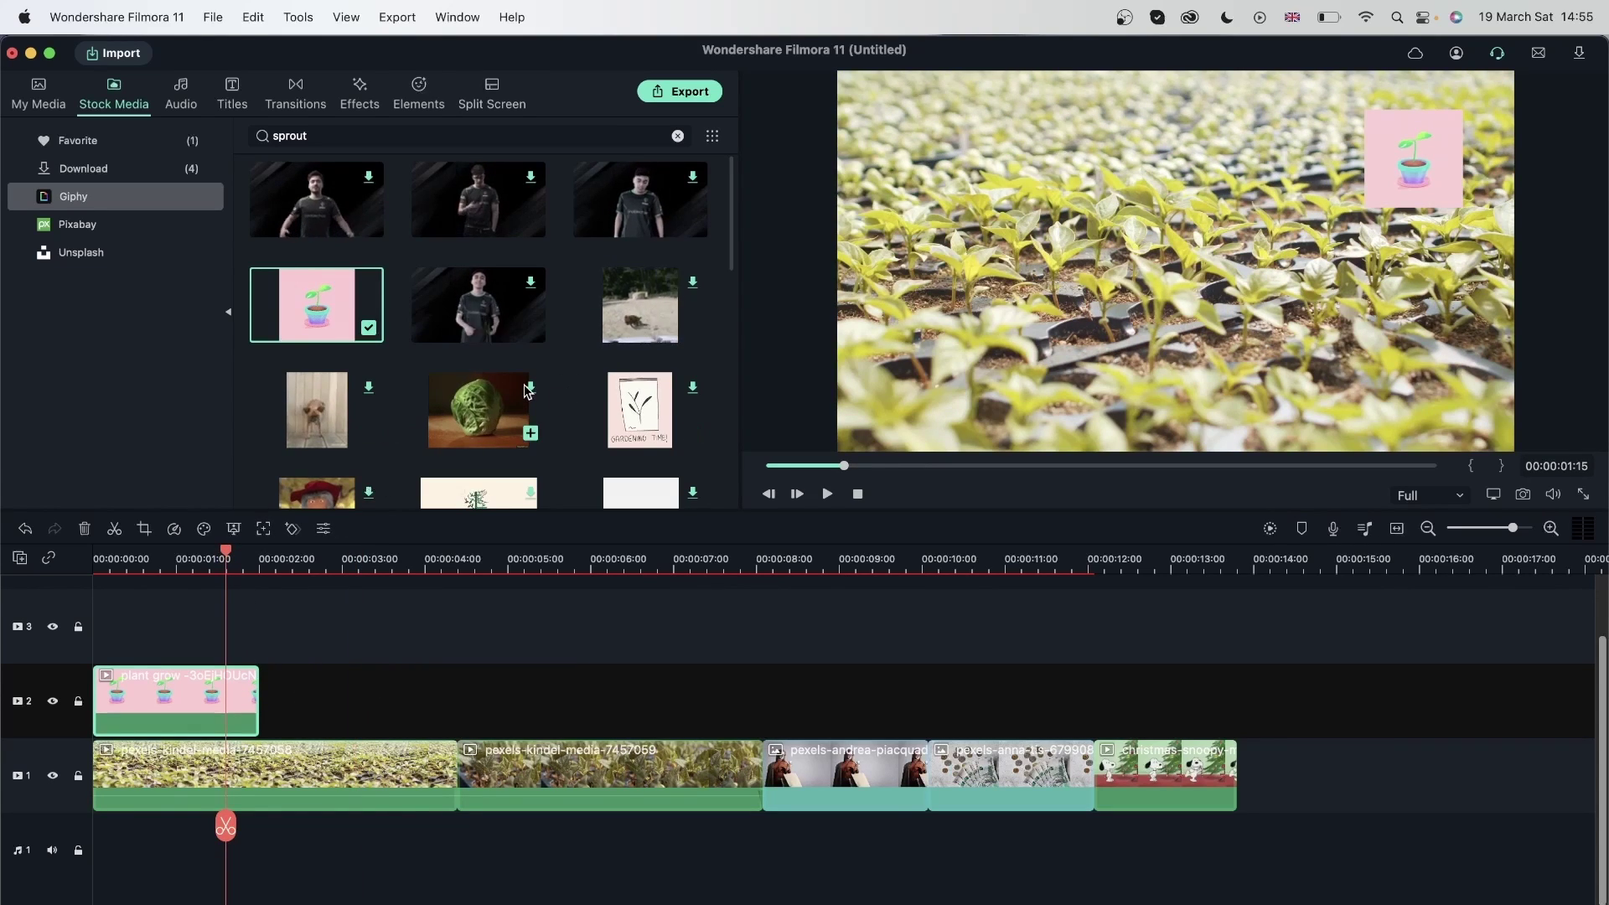
{"action": "left_click_drag", "start_coordinate": [319, 691], "coordinate": [269, 700]}
{"action": "left_click", "coordinate": [269, 700]}
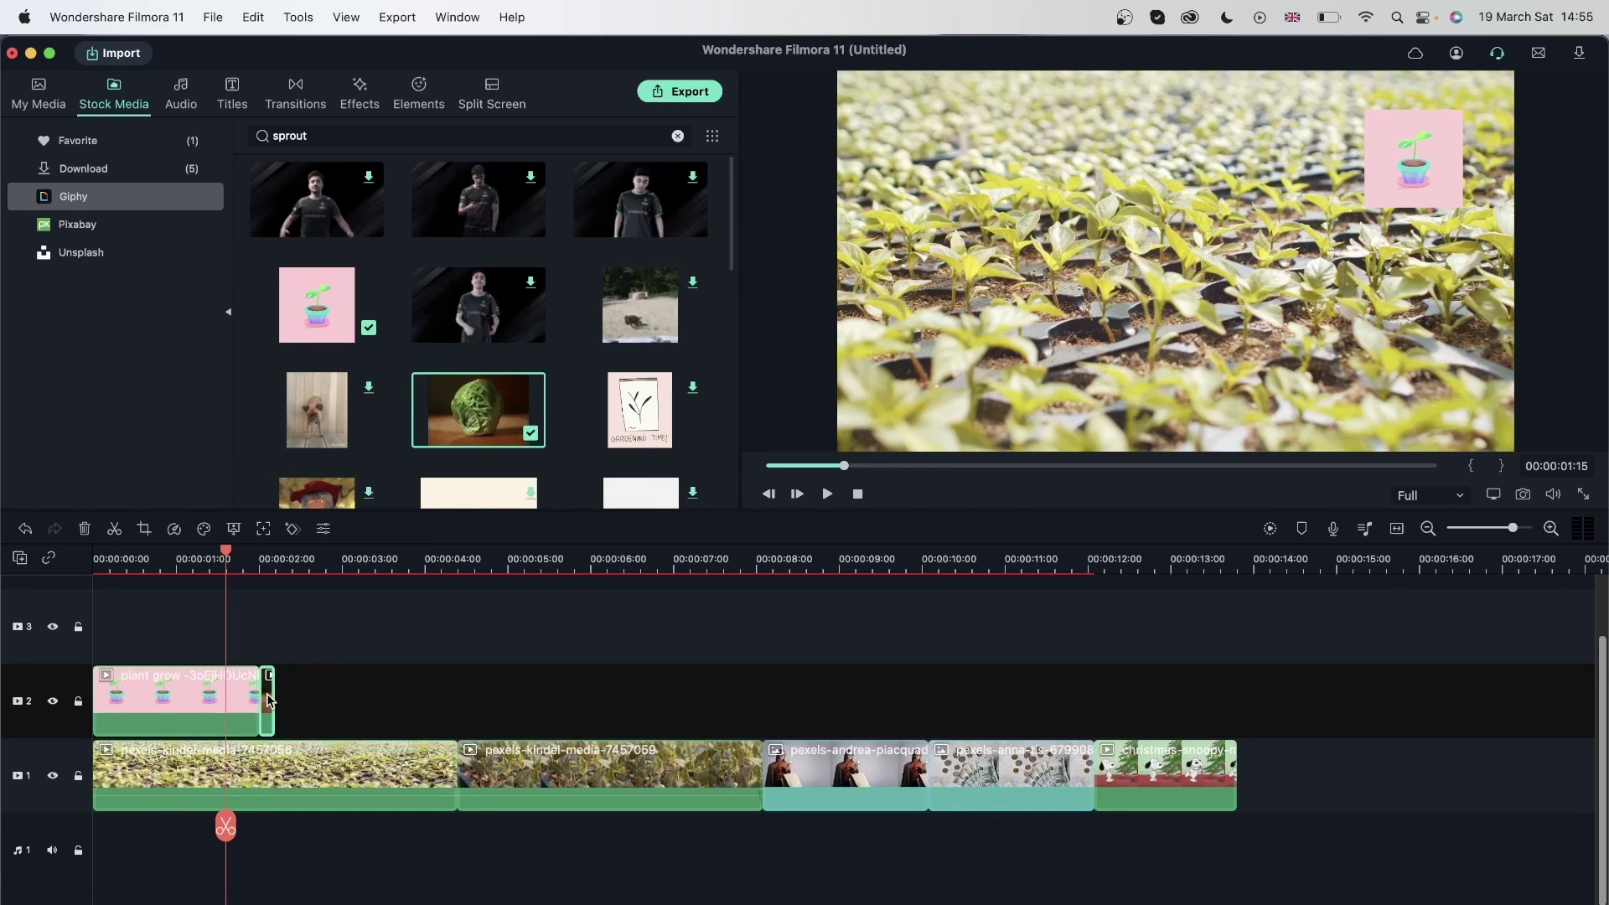
{"action": "left_click", "coordinate": [125, 681]}
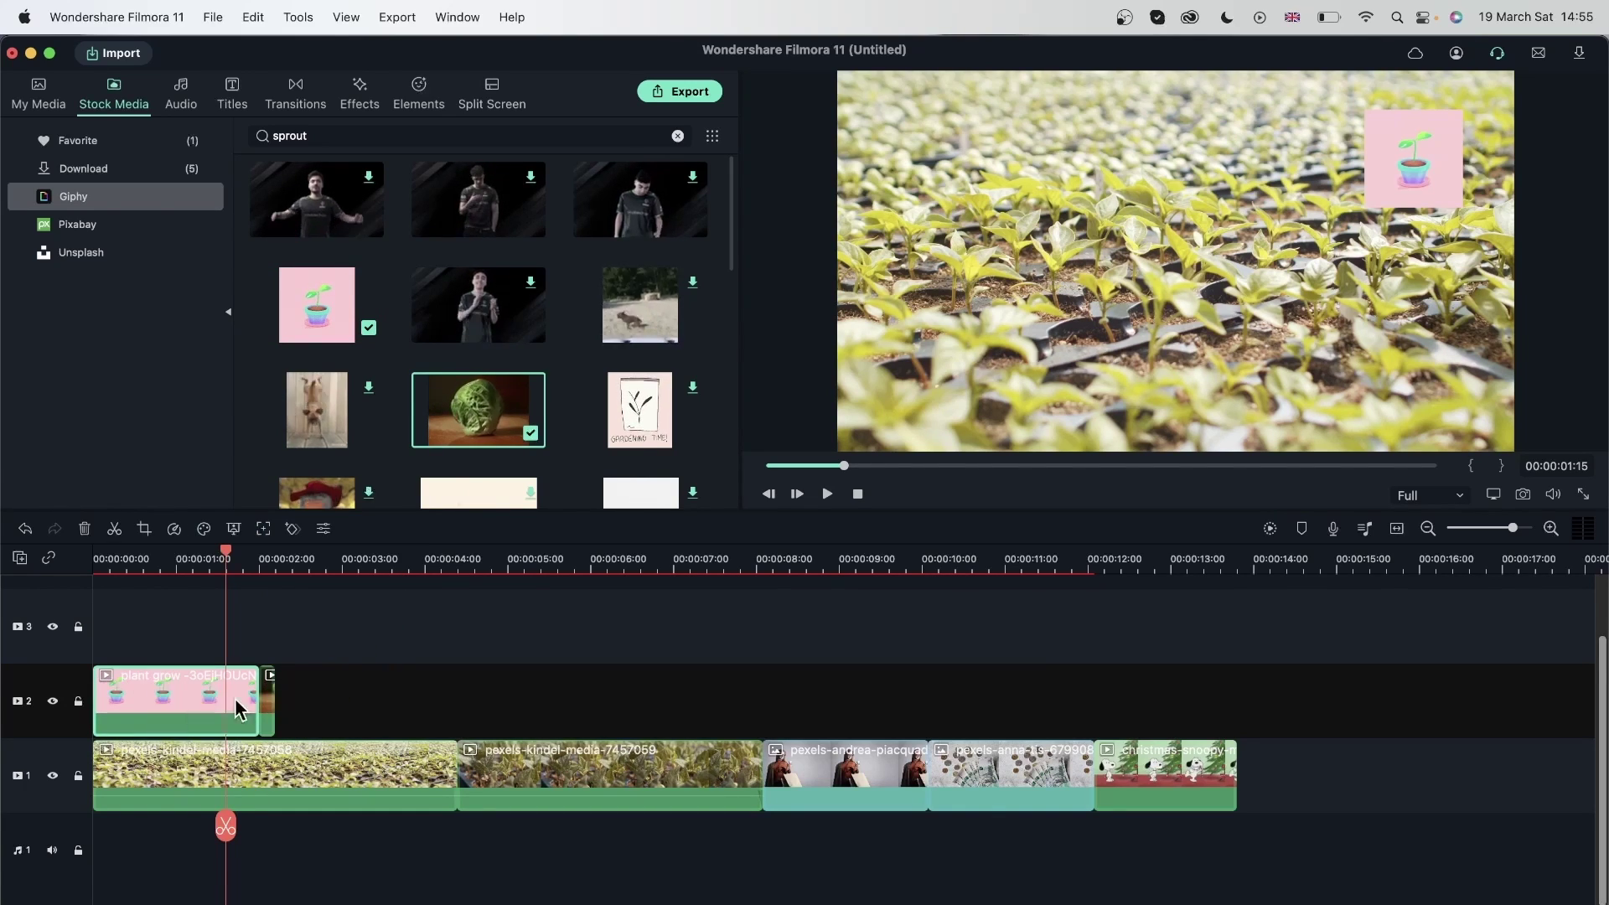
Step: Download the yellow flowerpot GIF, place it right after the cabbage GIF on video track 2, and play the sequence
{"action": "scroll", "coordinate": [539, 390], "scroll_direction": "down", "scroll_amount": 3}
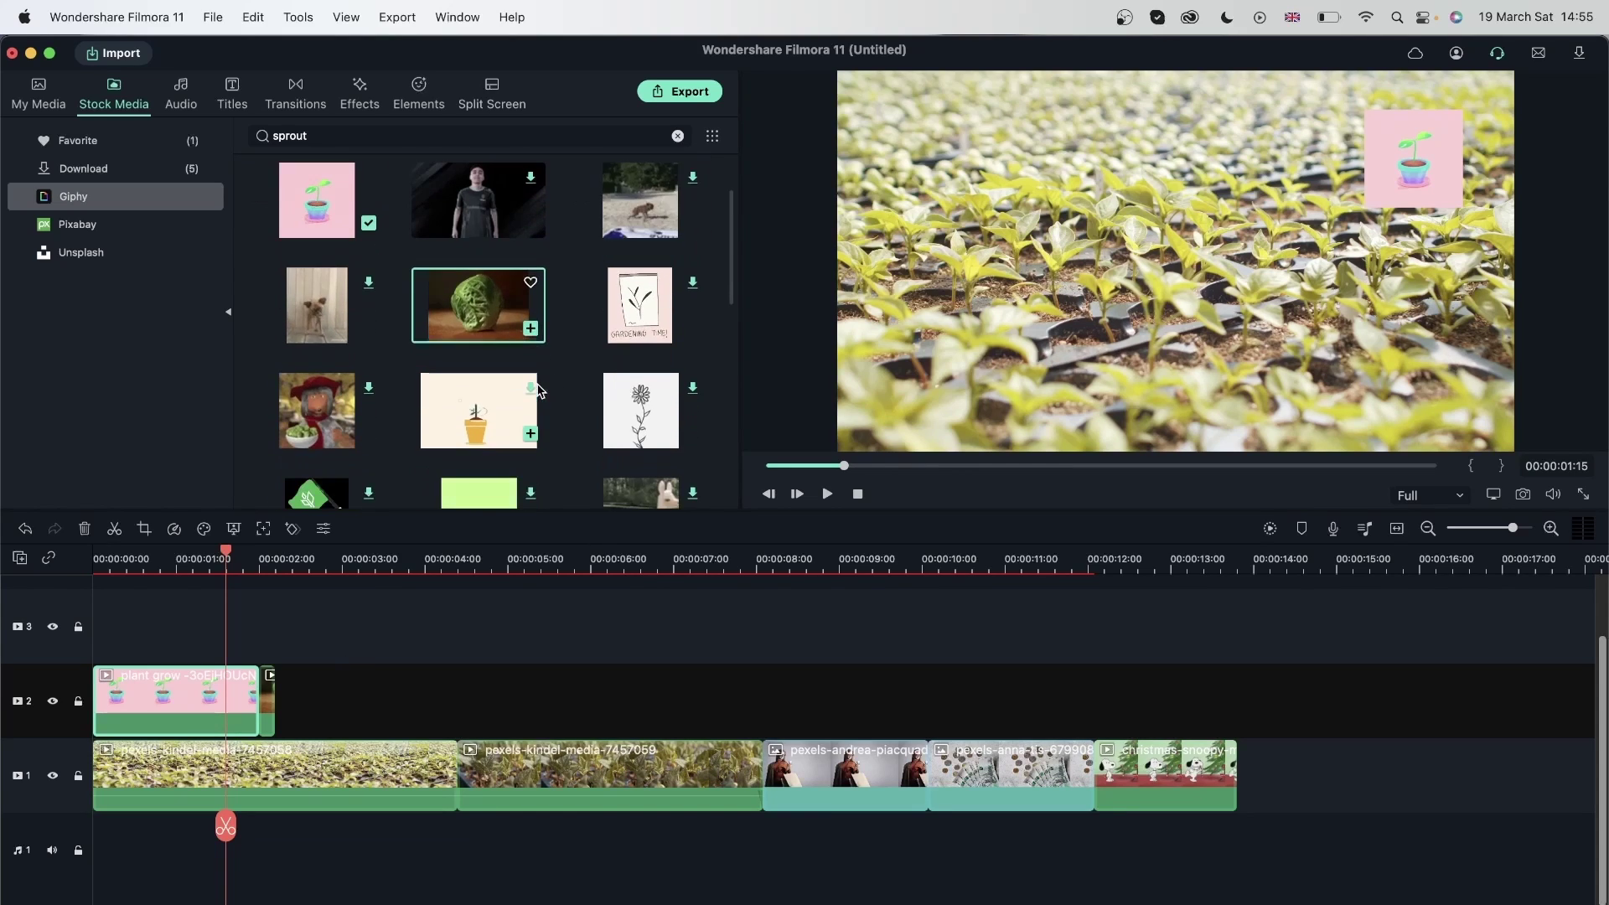
{"action": "left_click_drag", "start_coordinate": [466, 410], "coordinate": [312, 703]}
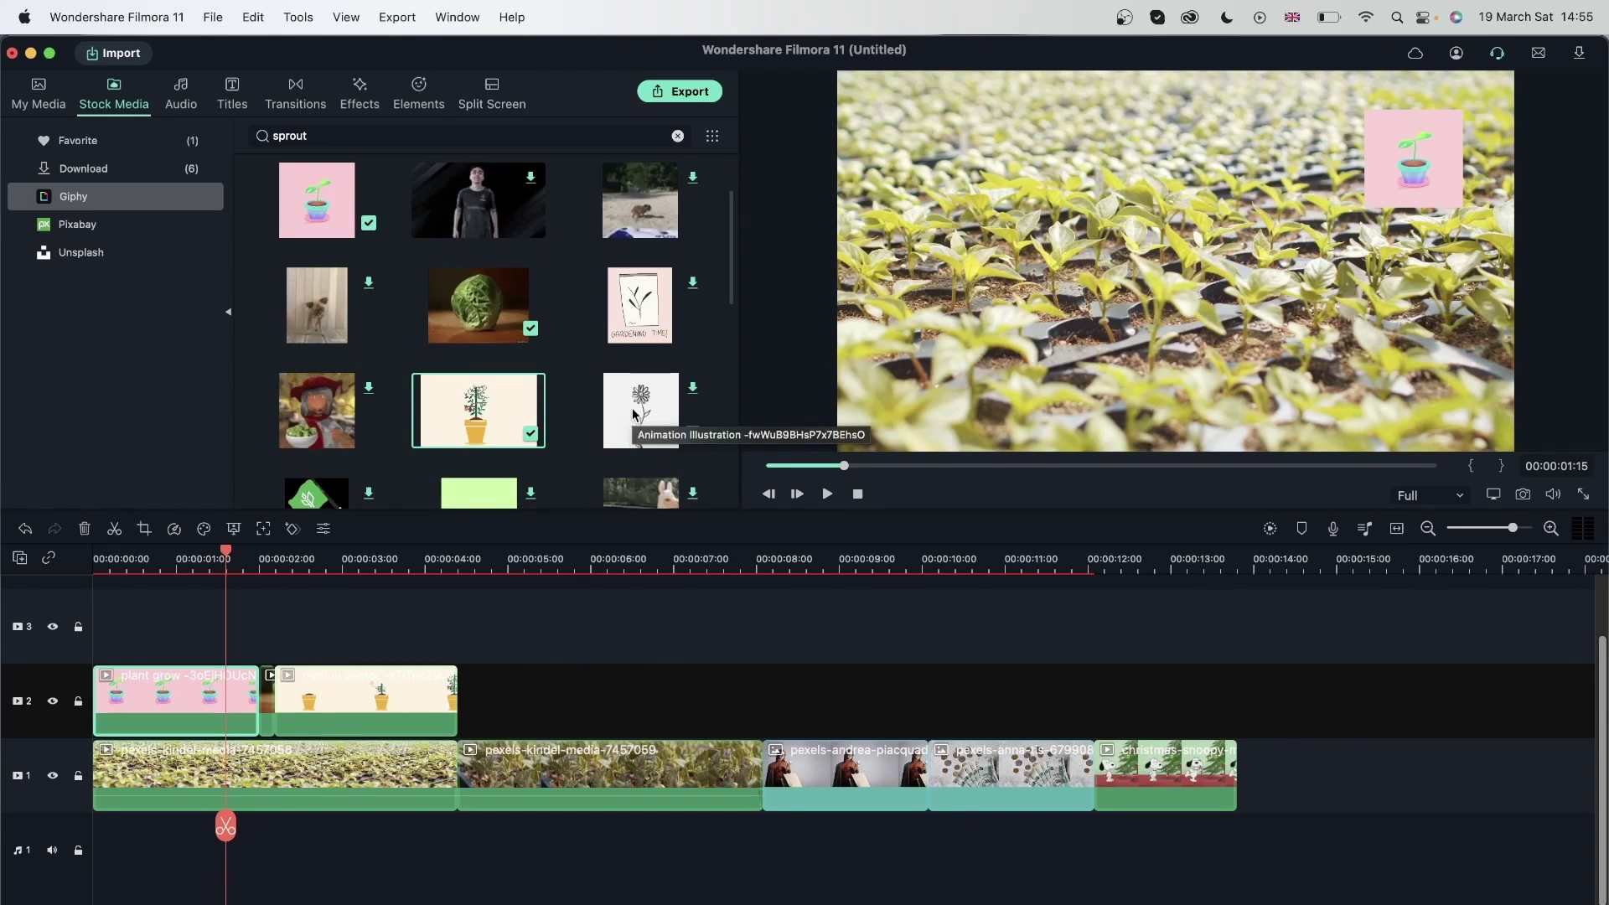
{"action": "key", "text": "space"}
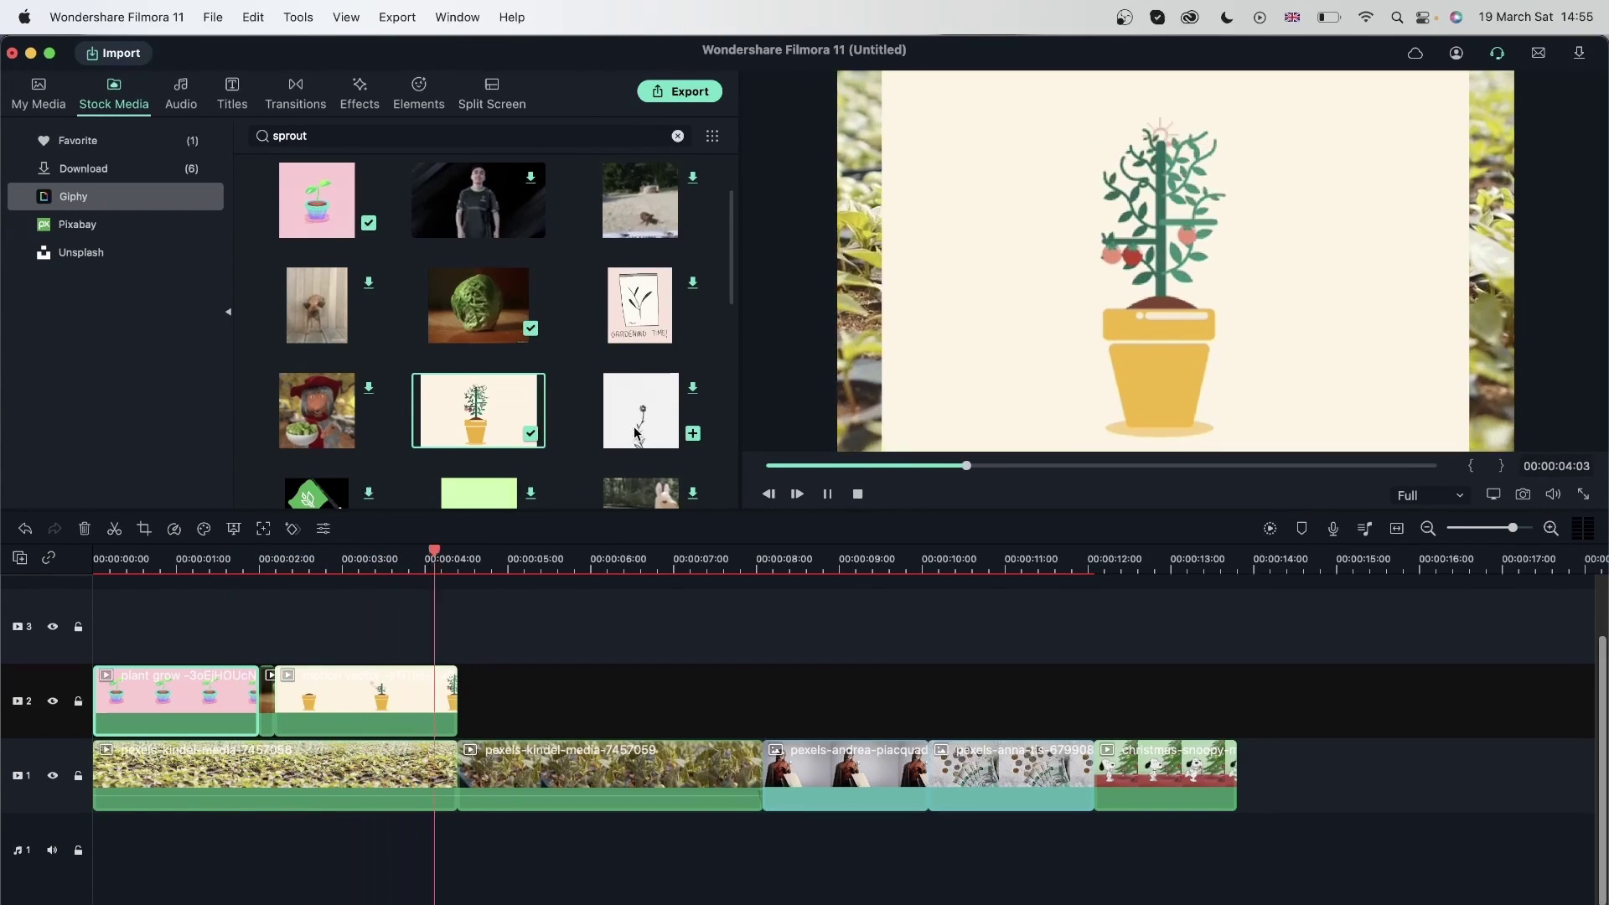
{"action": "key", "text": "space"}
Step: Scale the yellow flowerpot GIF to 36.3% and position it at X -606.1, Y 284.5 in the preview at 00:00:03:10
{"action": "left_click", "coordinate": [379, 692]}
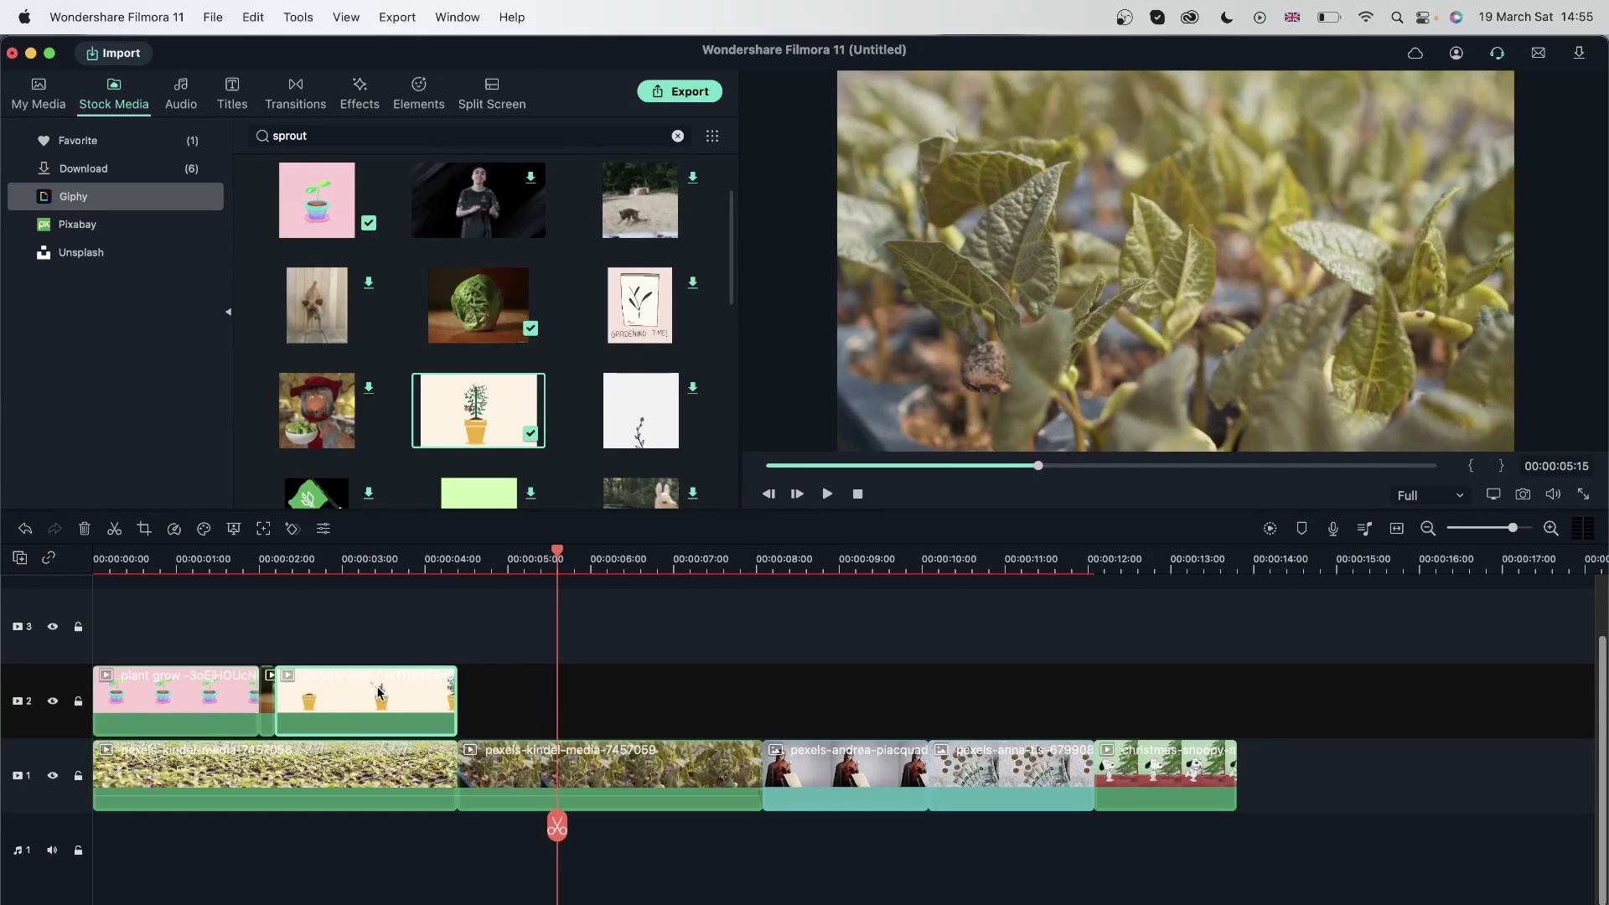
{"action": "left_click", "coordinate": [374, 559]}
{"action": "double_click", "coordinate": [1157, 282]}
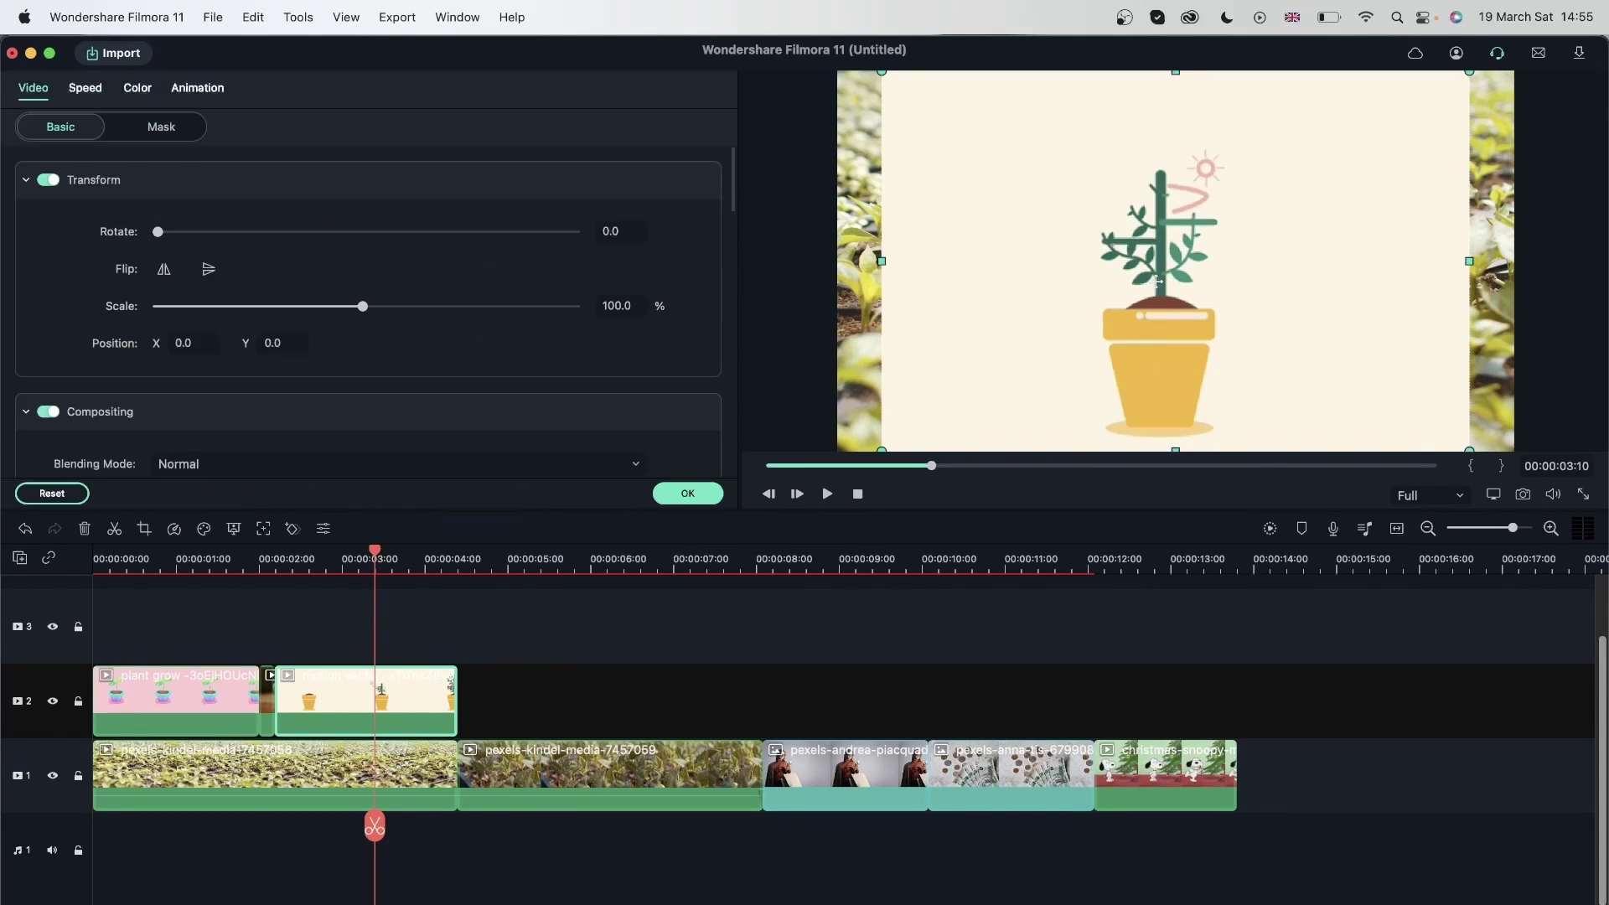
{"action": "left_click_drag", "start_coordinate": [1469, 450], "coordinate": [1094, 218]}
{"action": "mouse_move", "coordinate": [1012, 126]}
{"action": "left_mouse_down"}
{"action": "mouse_move", "coordinate": [1245, 54]}
{"action": "mouse_move", "coordinate": [1134, 267]}
{"action": "mouse_move", "coordinate": [1240, 173]}
{"action": "mouse_move", "coordinate": [1294, 212]}
{"action": "mouse_move", "coordinate": [1020, 110]}
{"action": "mouse_move", "coordinate": [1027, 145]}
{"action": "left_mouse_up"}
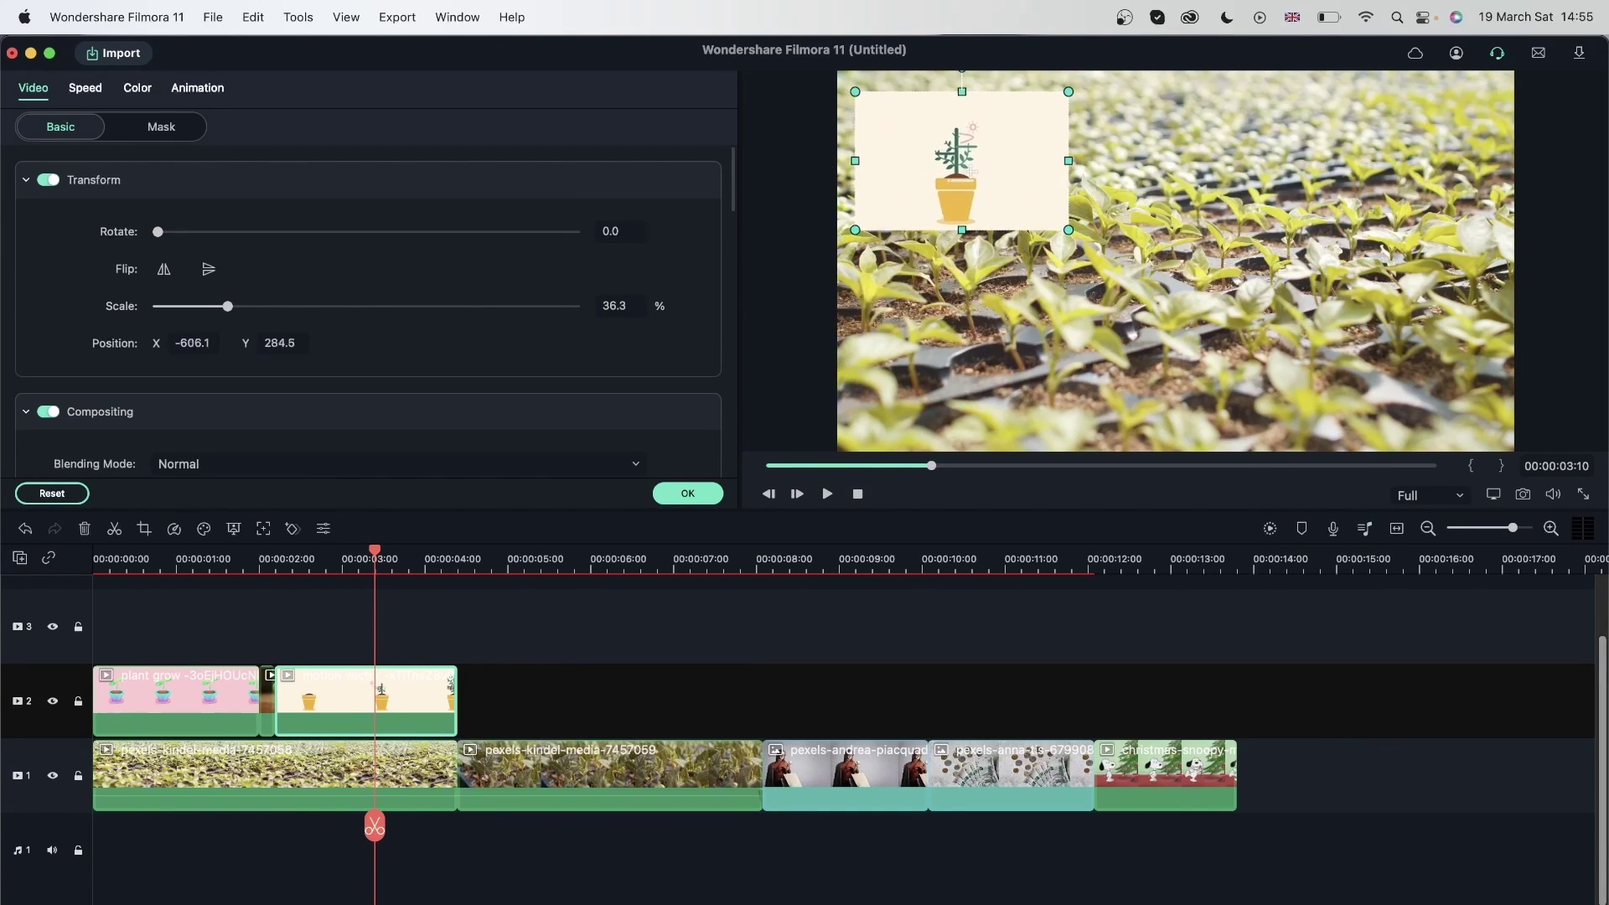
Step: Select all three GIF clips on video track 2 and delete them
{"action": "left_click", "coordinate": [733, 619]}
{"action": "left_click_drag", "start_coordinate": [577, 688], "coordinate": [123, 657]}
{"action": "key", "text": "Delete"}
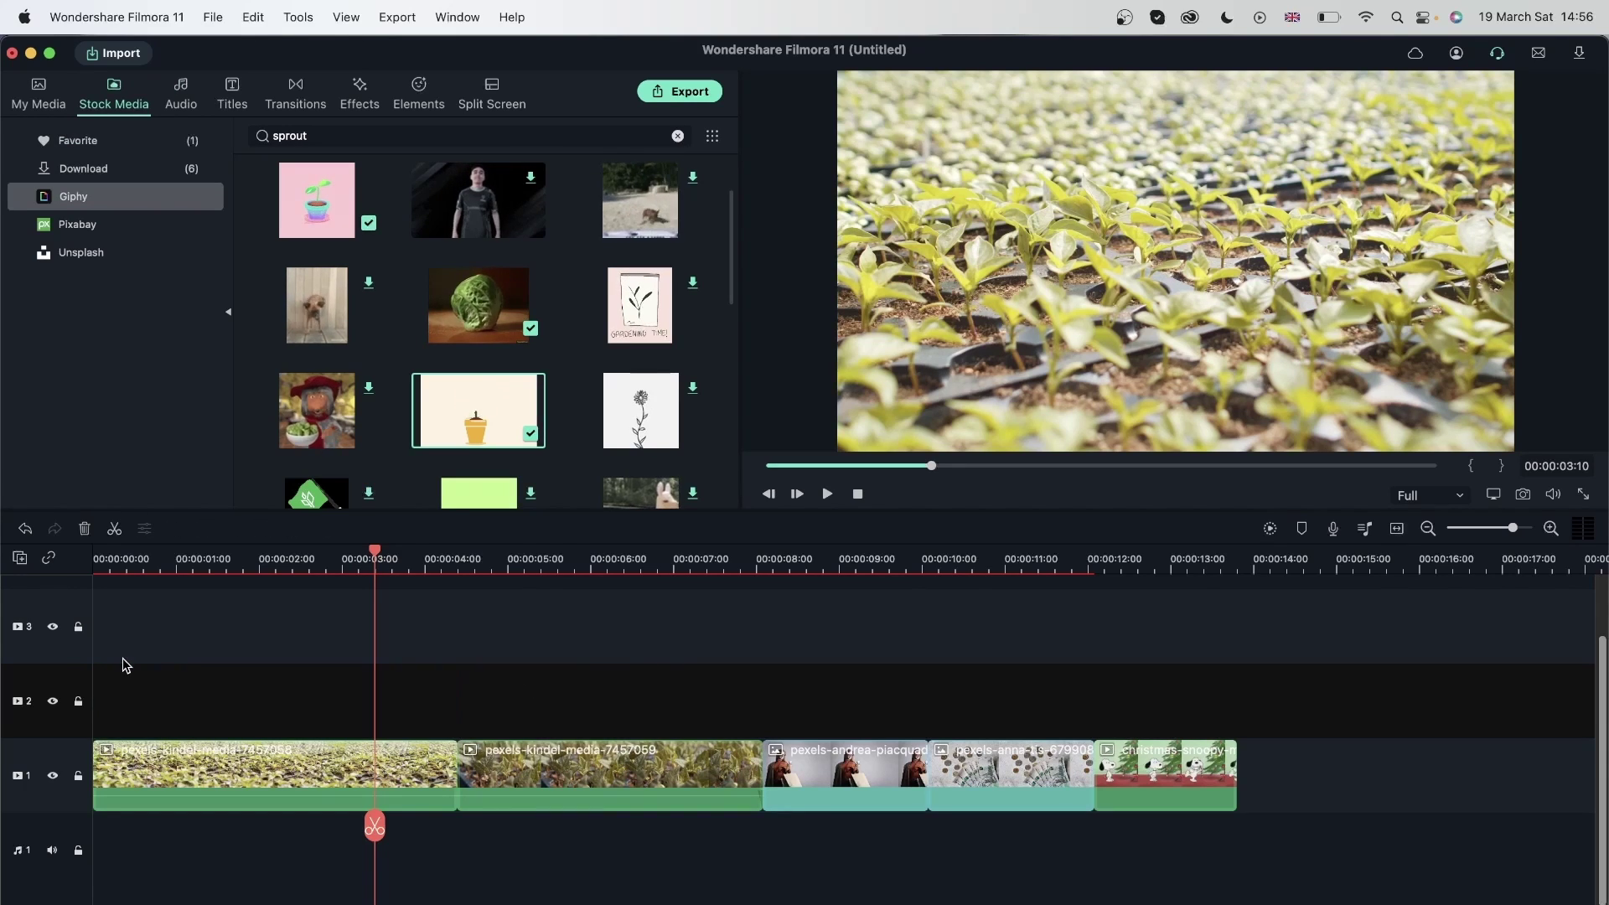
Step: Move the second sprouts video from video track 1 to the start of video track 2, above the first sprouts clip
{"action": "left_click", "coordinate": [520, 775]}
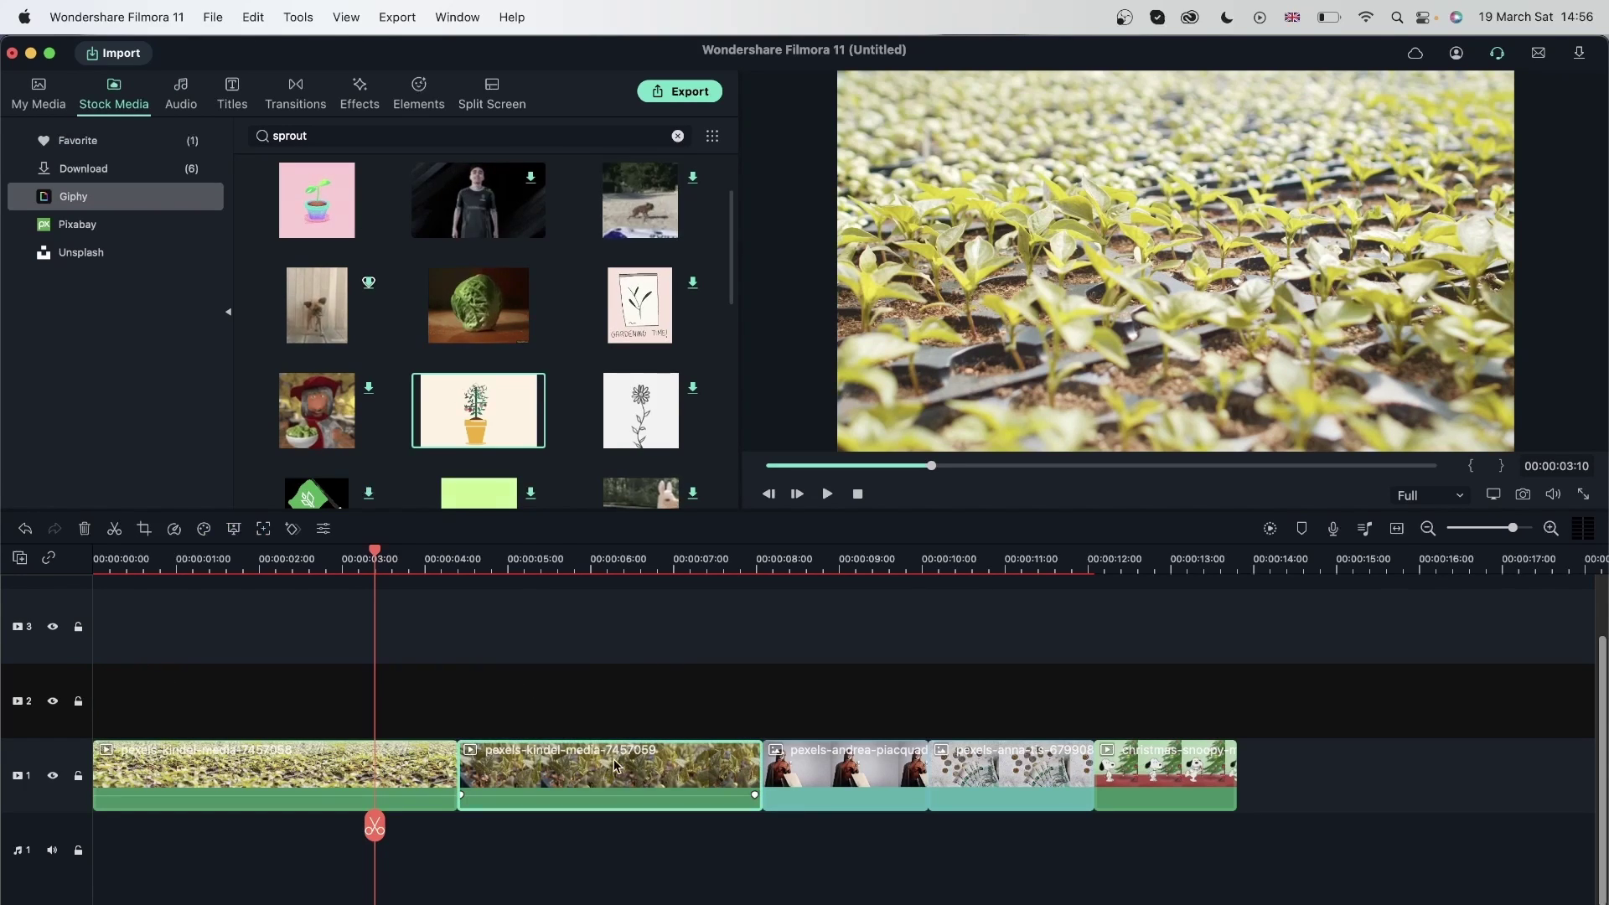
{"action": "left_click", "coordinate": [584, 567]}
{"action": "left_click_drag", "start_coordinate": [578, 776], "coordinate": [209, 700]}
Step: Scale the sprouts clip on video track 2 to 47.9%, position it at X -499.8, Y 0.0, and play the result from the start
{"action": "left_click", "coordinate": [209, 556]}
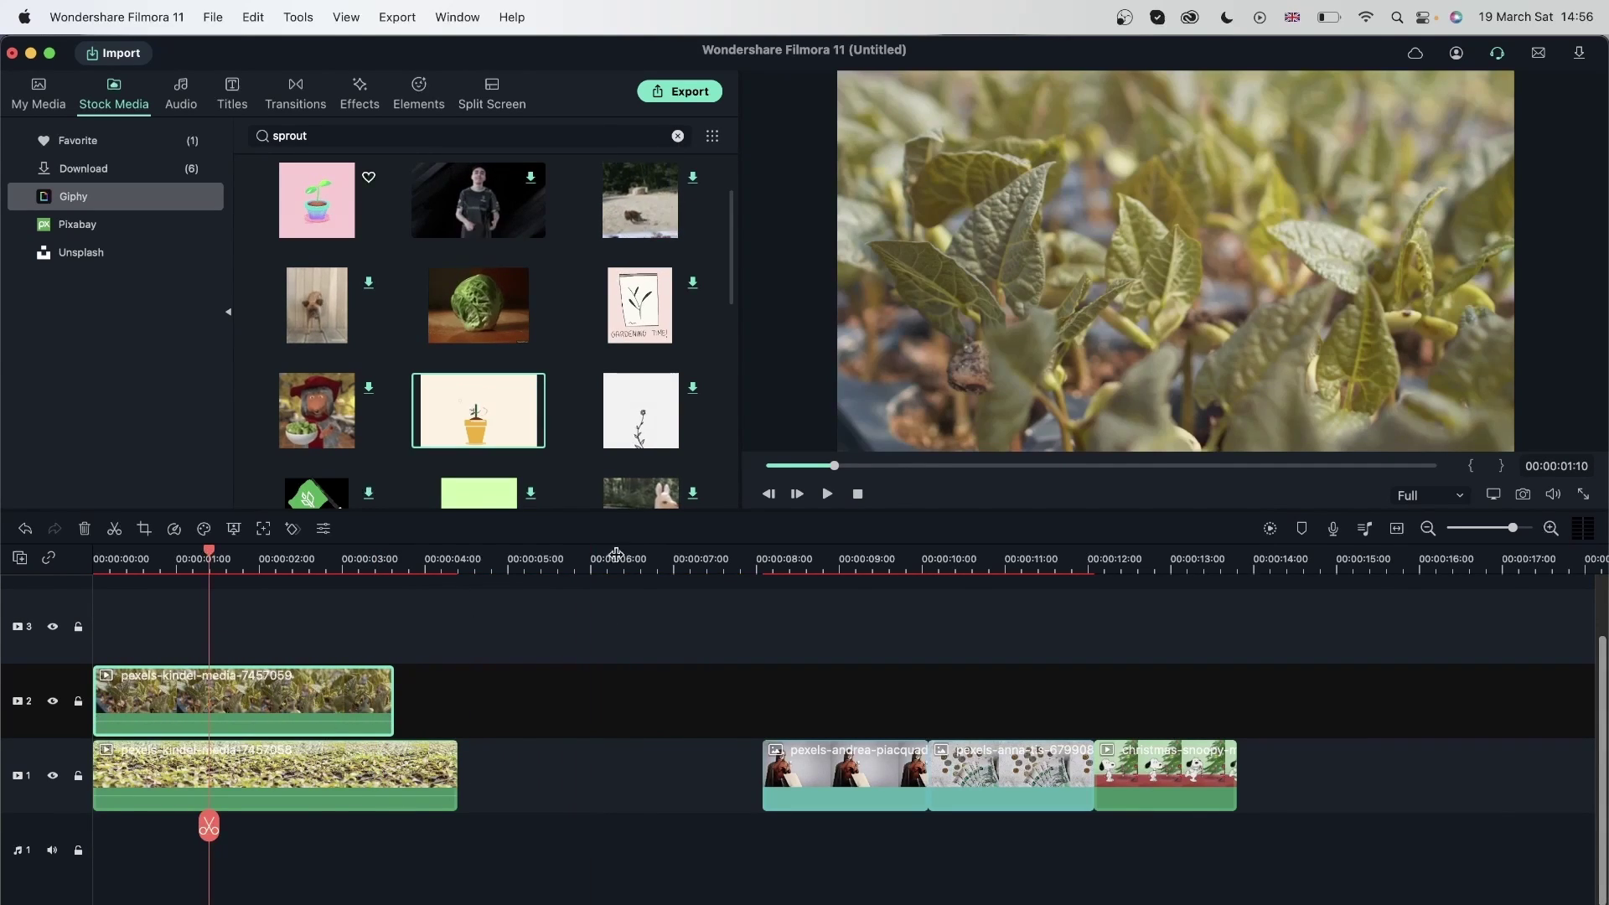
{"action": "double_click", "coordinate": [1012, 293]}
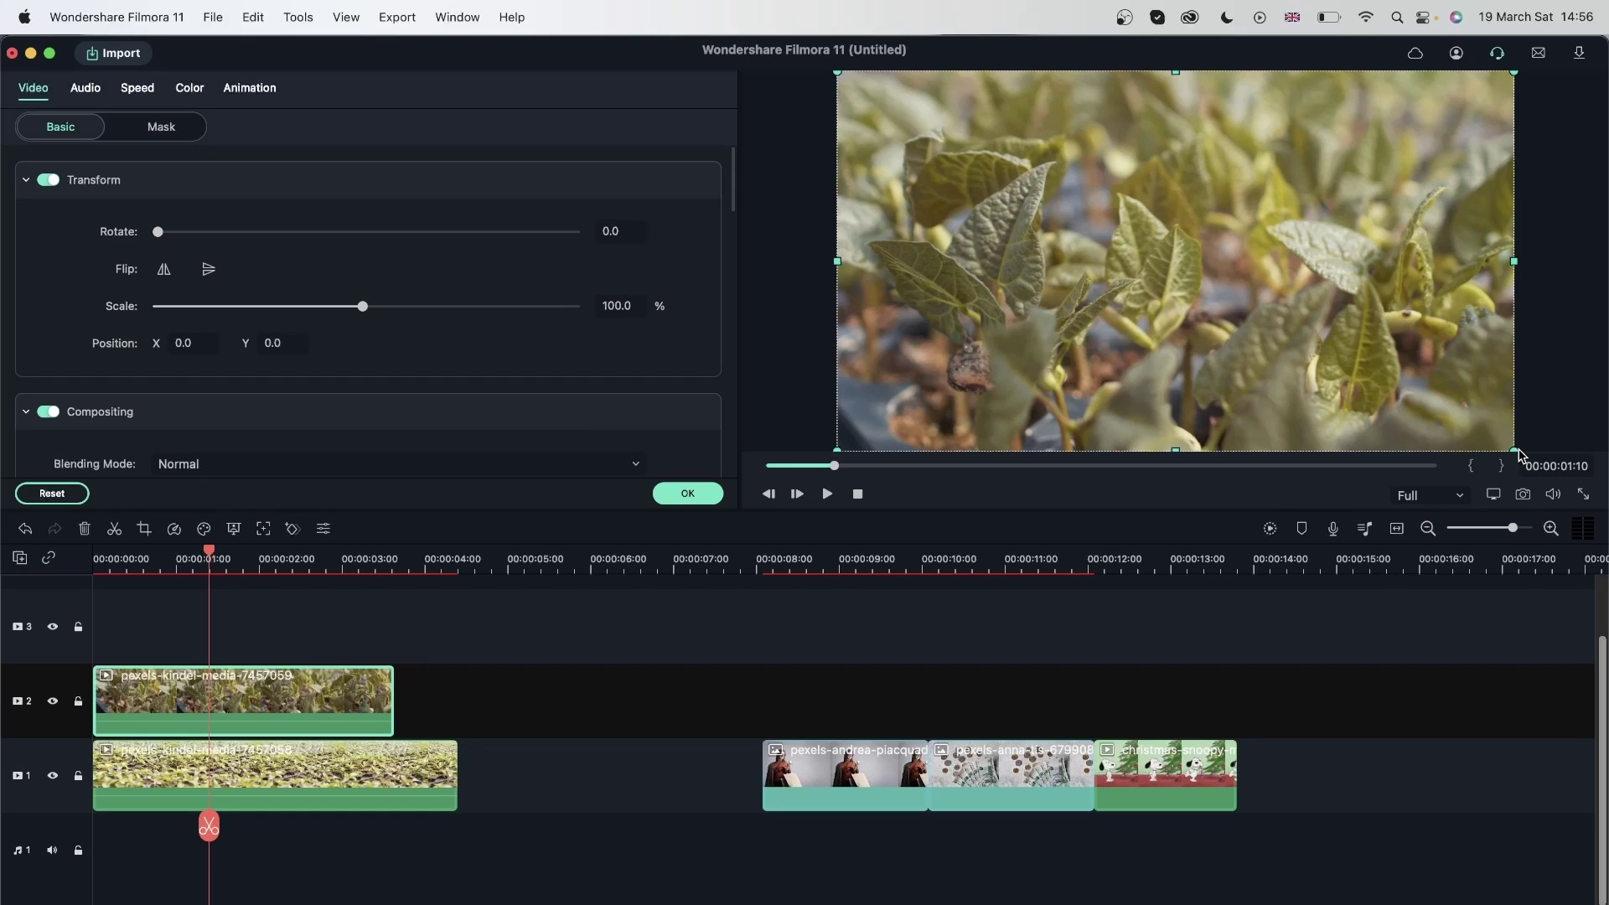
{"action": "left_click_drag", "start_coordinate": [1512, 449], "coordinate": [1161, 253]}
{"action": "left_click_drag", "start_coordinate": [1021, 175], "coordinate": [1021, 277]}
{"action": "left_click_drag", "start_coordinate": [133, 561], "coordinate": [34, 570]}
{"action": "key", "text": "space"}
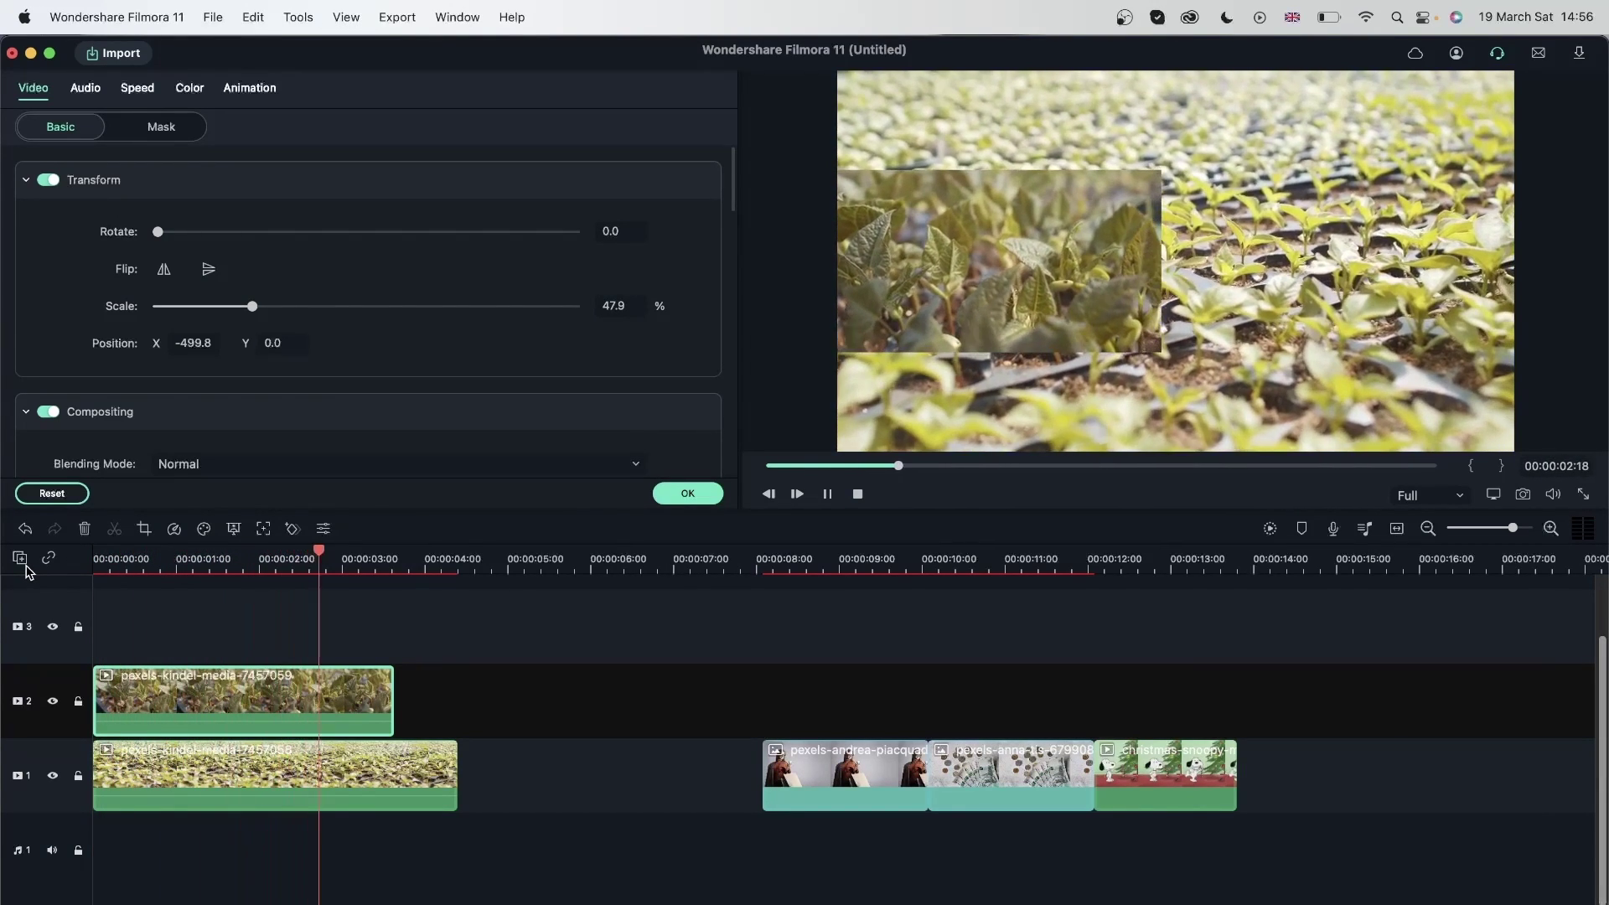
{"action": "key", "text": "space"}
Step: Move the money photo to video track 3, ending with the first sprouts clip, and scale it to 46.2% at X 584.9, Y 290.4
{"action": "left_click_drag", "start_coordinate": [968, 768], "coordinate": [388, 649]}
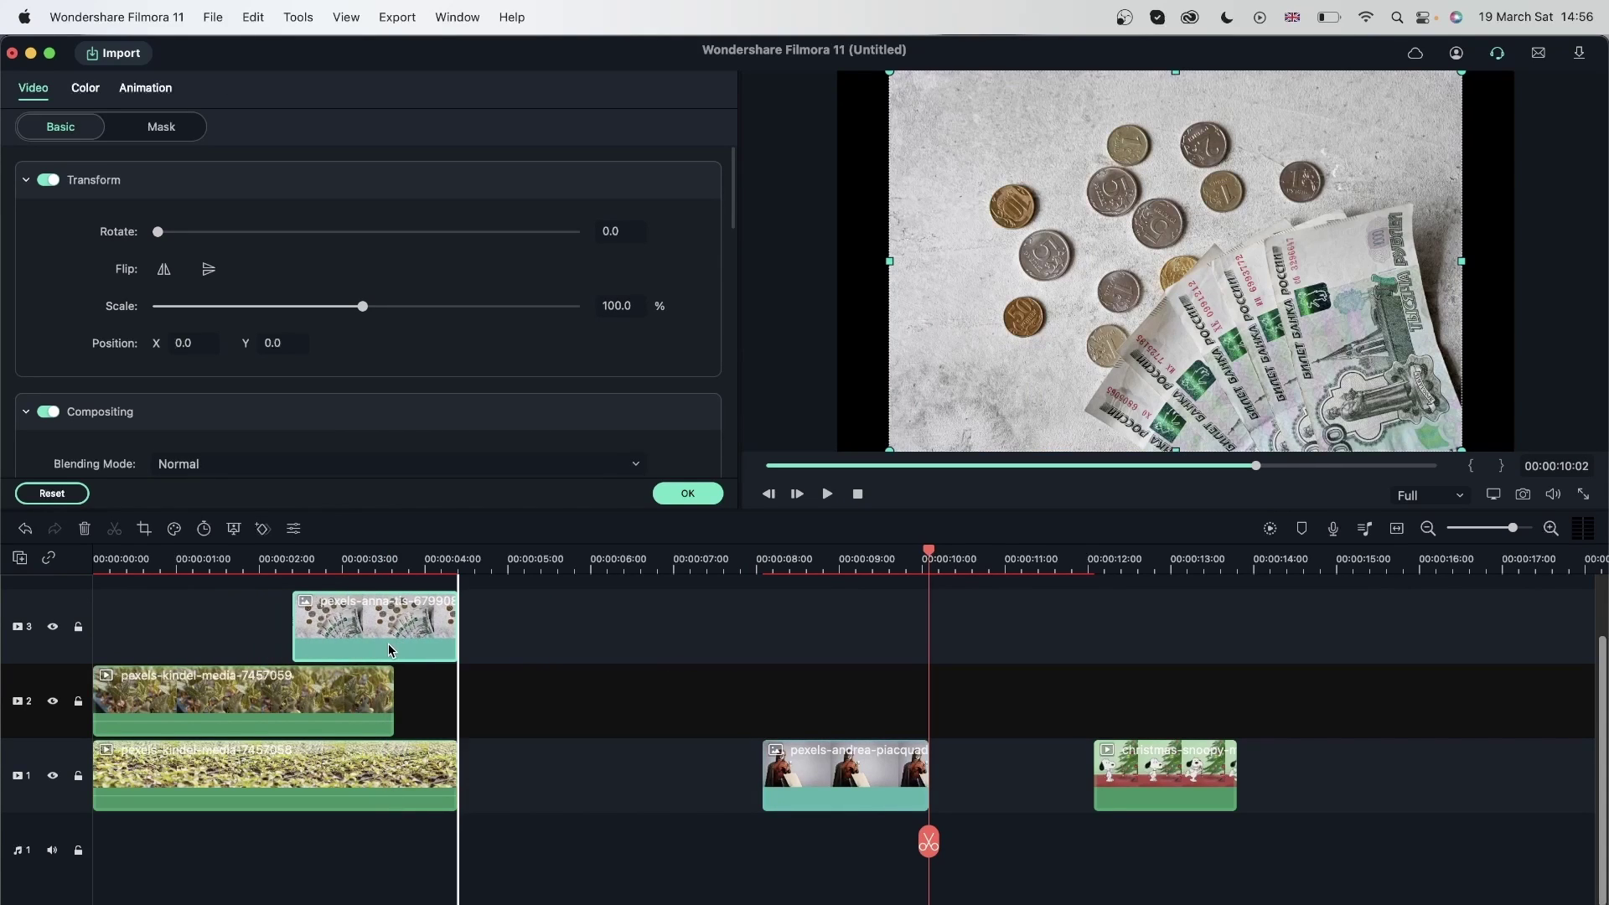
{"action": "double_click", "coordinate": [390, 626]}
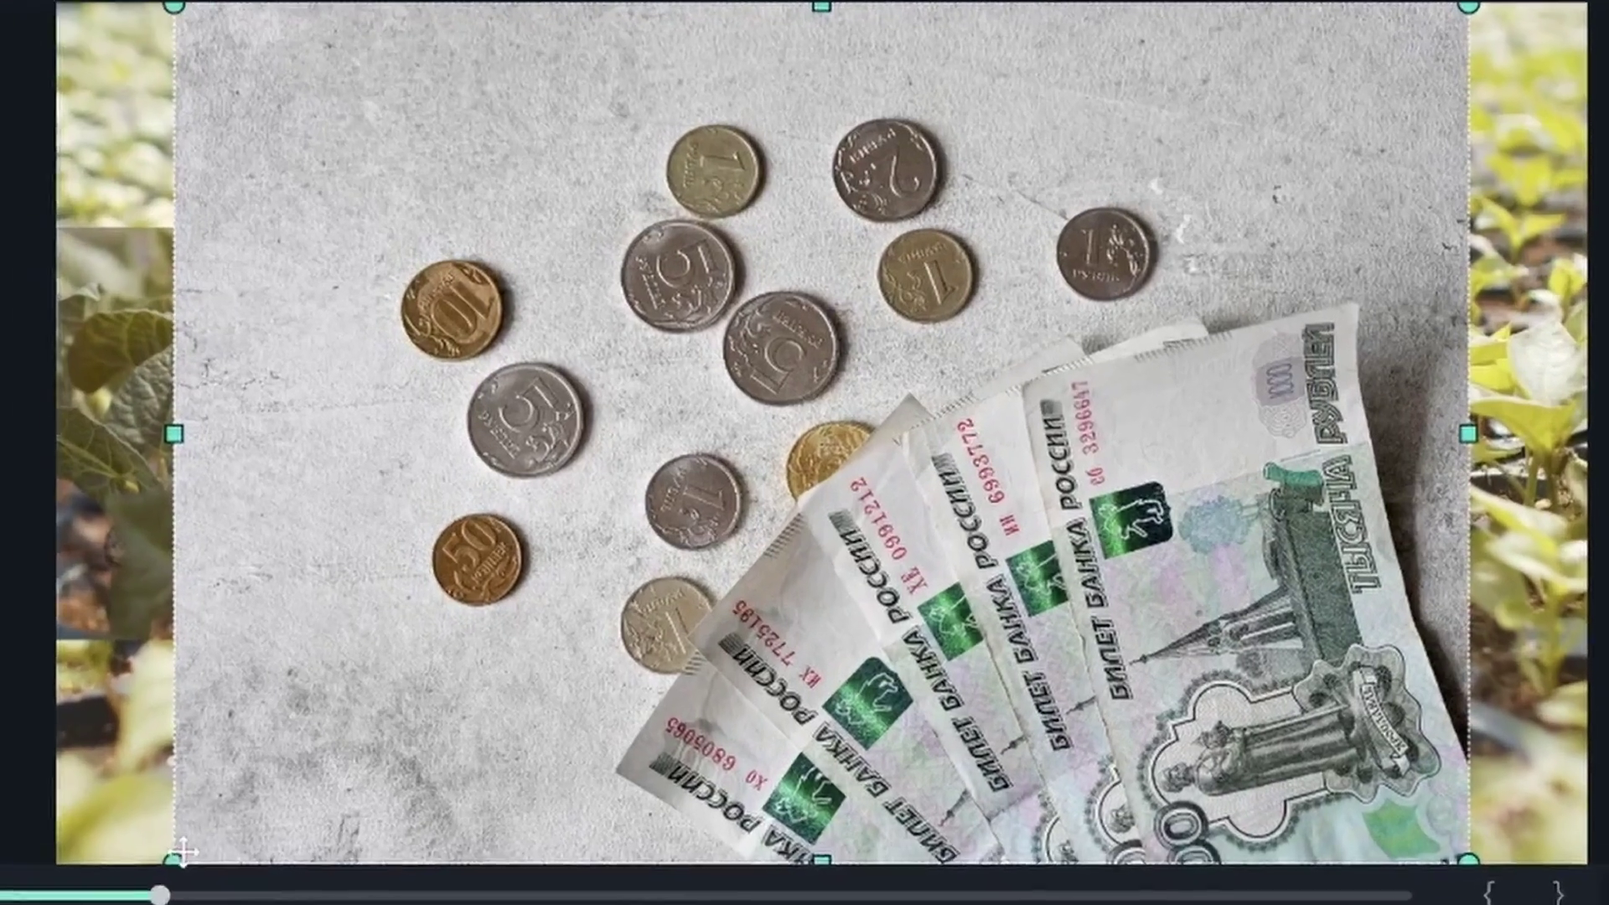
{"action": "left_click_drag", "start_coordinate": [889, 450], "coordinate": [1115, 308]}
{"action": "left_click_drag", "start_coordinate": [729, 532], "coordinate": [893, 453]}
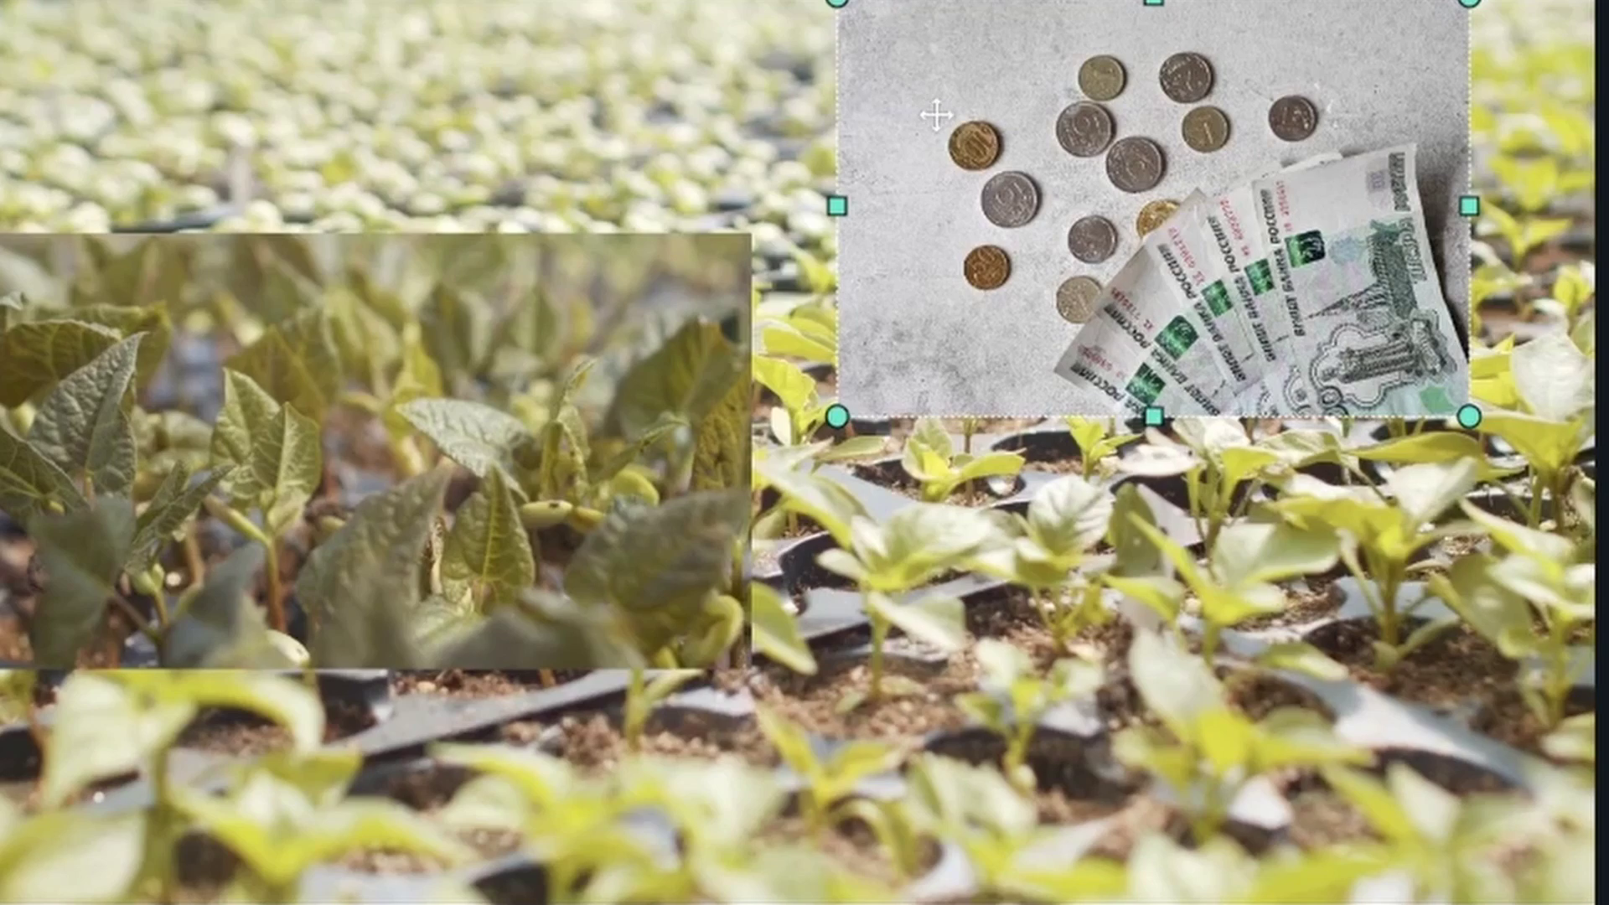
{"action": "left_click_drag", "start_coordinate": [1042, 115], "coordinate": [1166, 114]}
Step: Play the sequence with both overlays and stop playback past the end of the first sprouts clip
{"action": "key", "text": "space"}
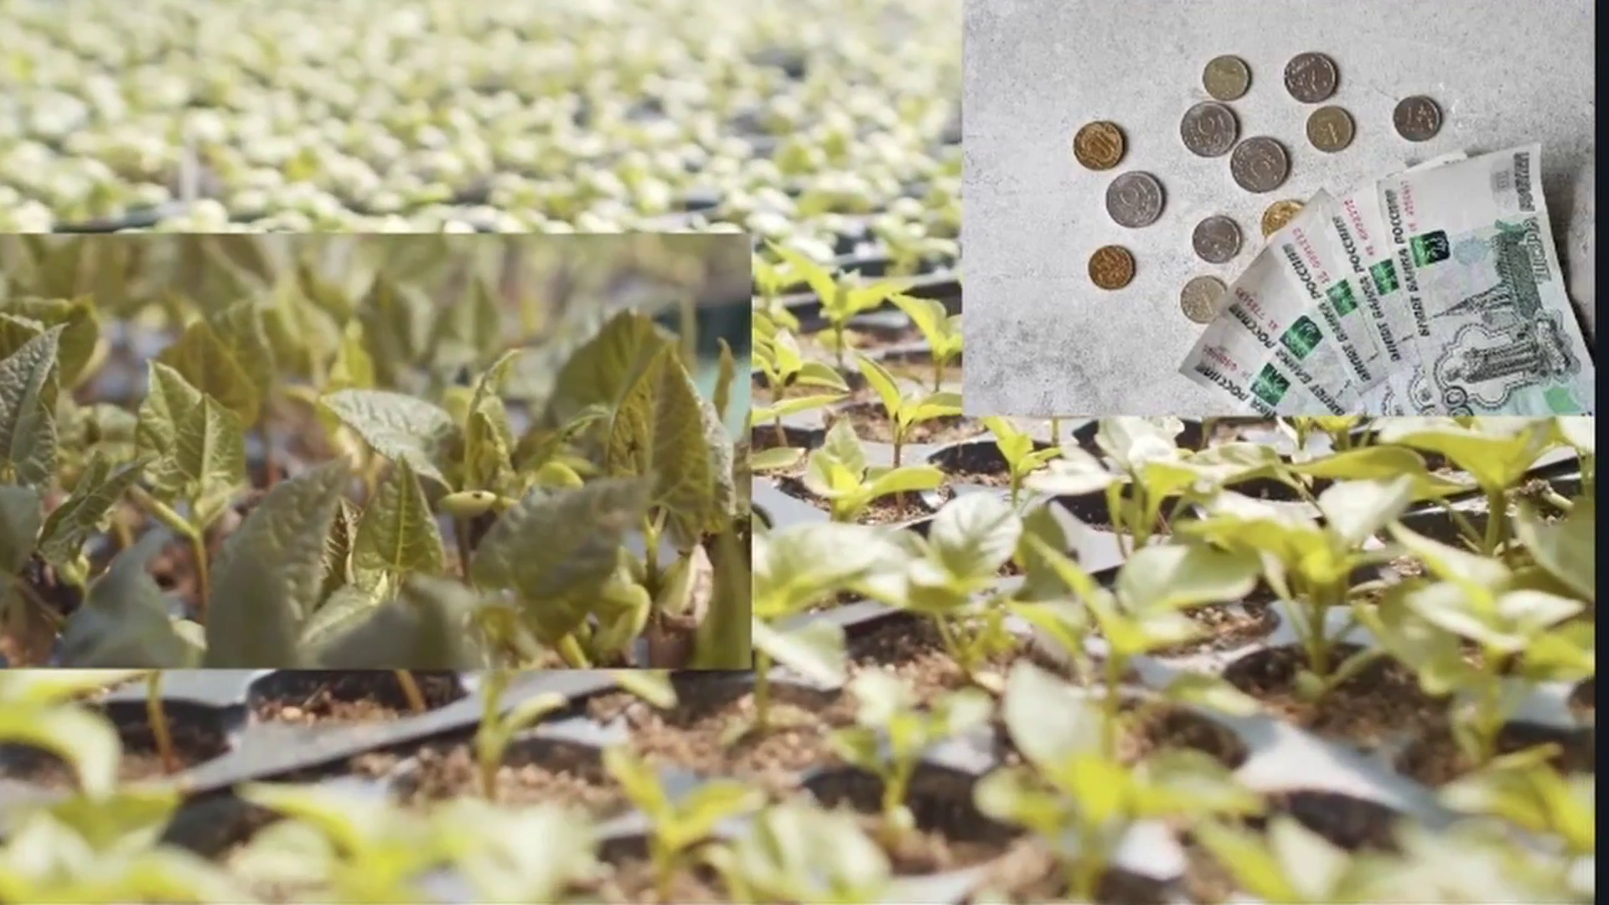
{"action": "key", "text": "Escape"}
{"action": "key", "text": "space"}
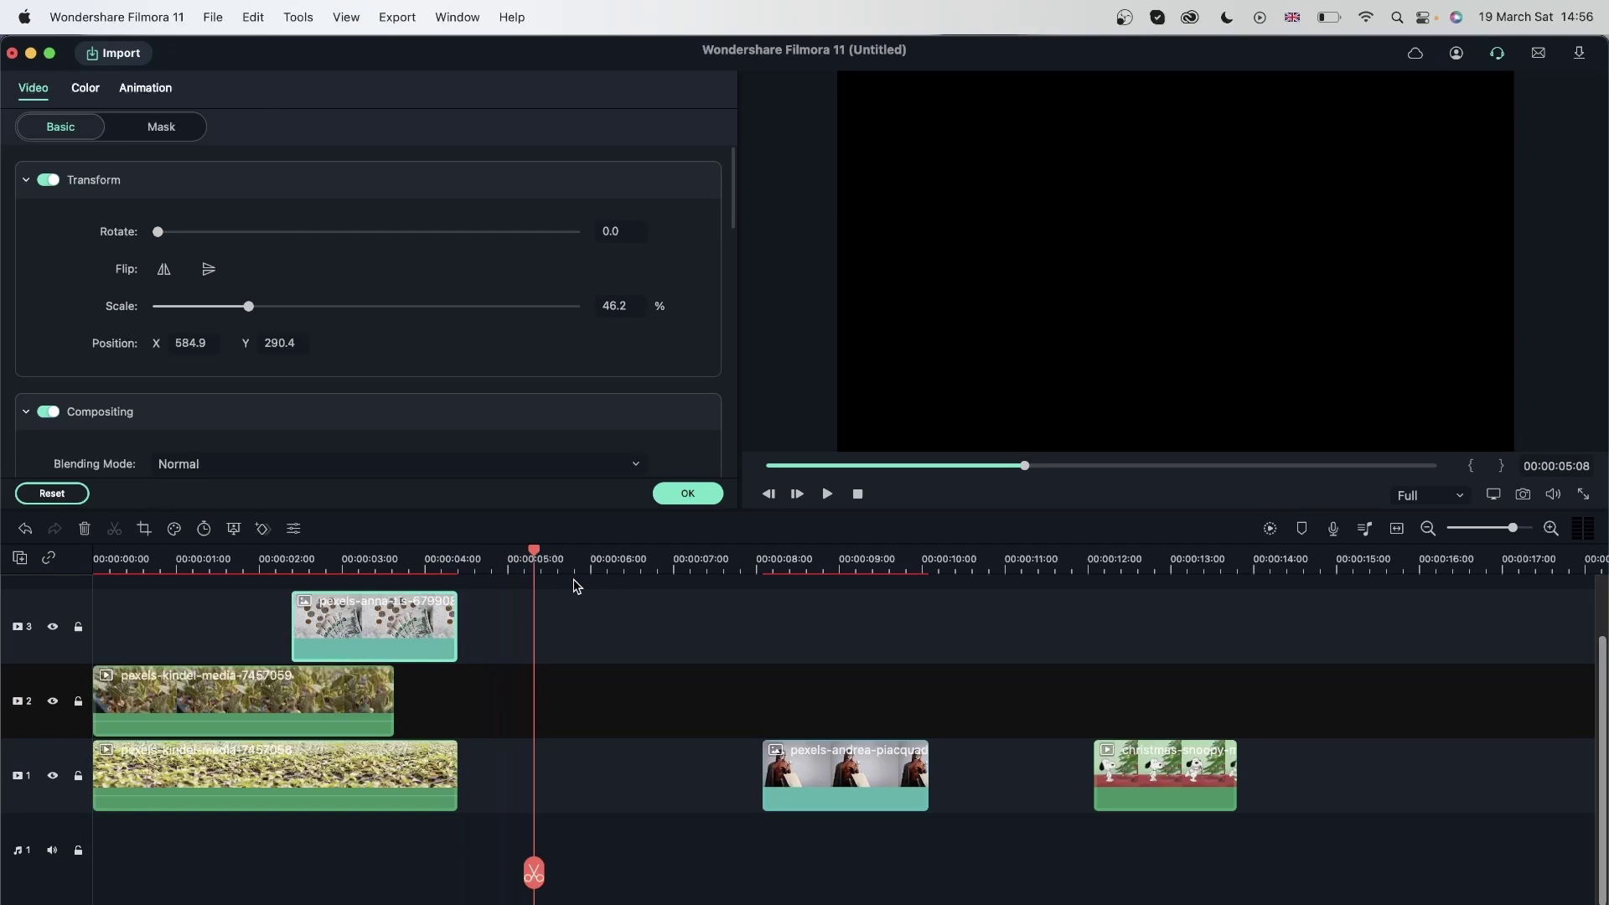
Step: Delete the empty gaps before and after the shopping photo on video track 1
{"action": "left_click", "coordinate": [608, 805]}
{"action": "key", "text": "Delete"}
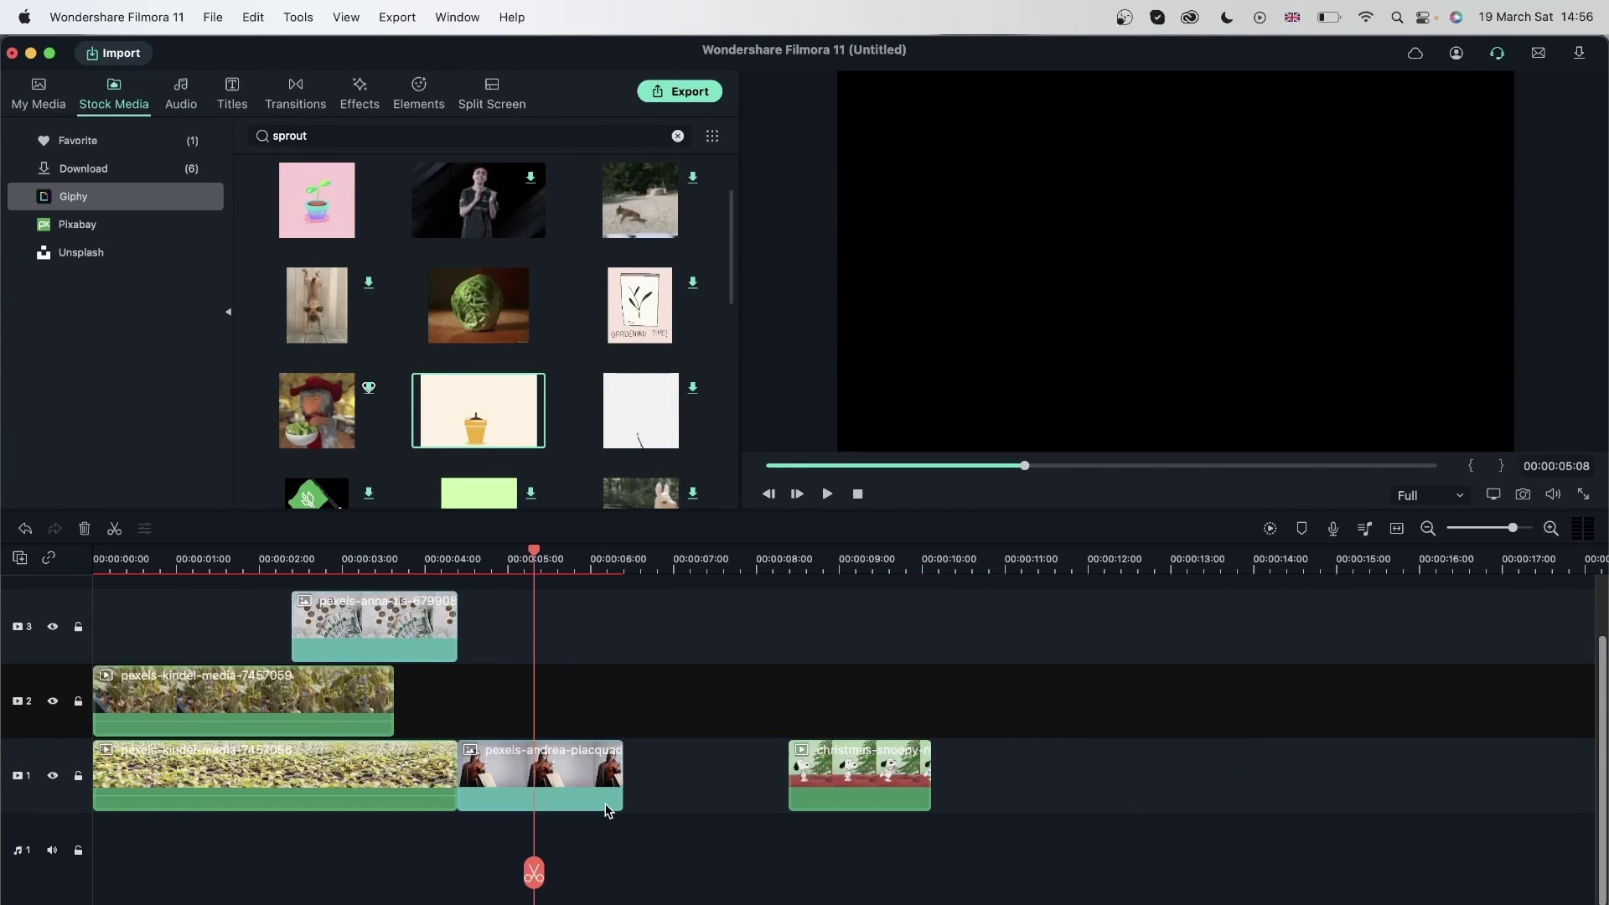
{"action": "left_click", "coordinate": [662, 787]}
{"action": "key", "text": "Delete"}
Step: Play the whole sequence from the beginning through to the Snoopy GIF
{"action": "left_click", "coordinate": [358, 560]}
{"action": "left_click_drag", "start_coordinate": [358, 559], "coordinate": [107, 560]}
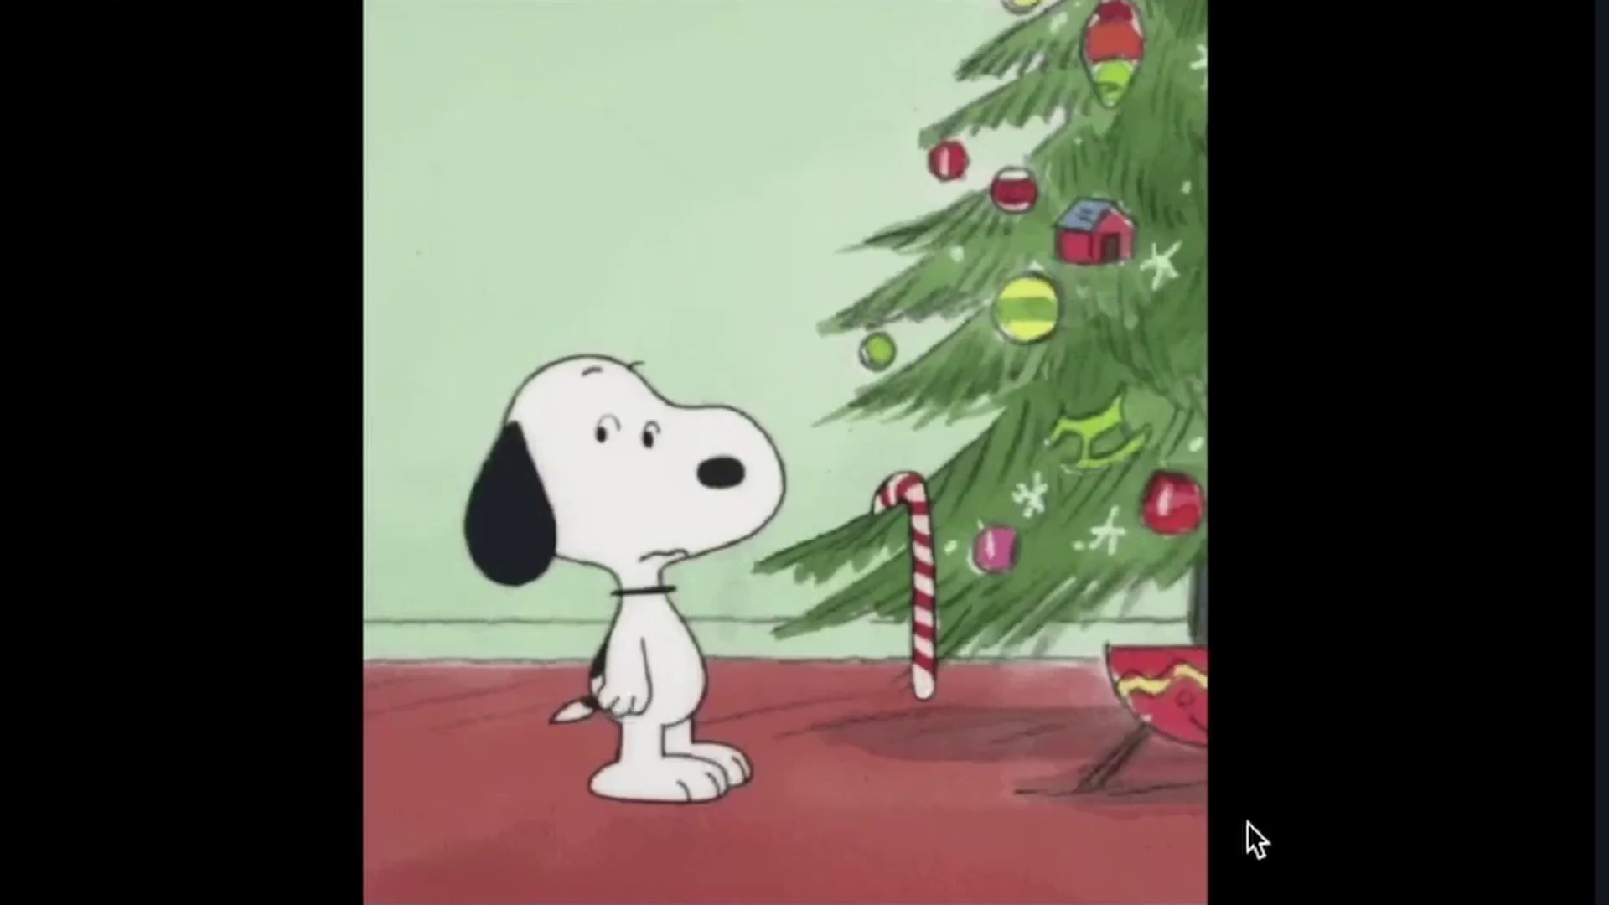
{"action": "key", "text": "space"}
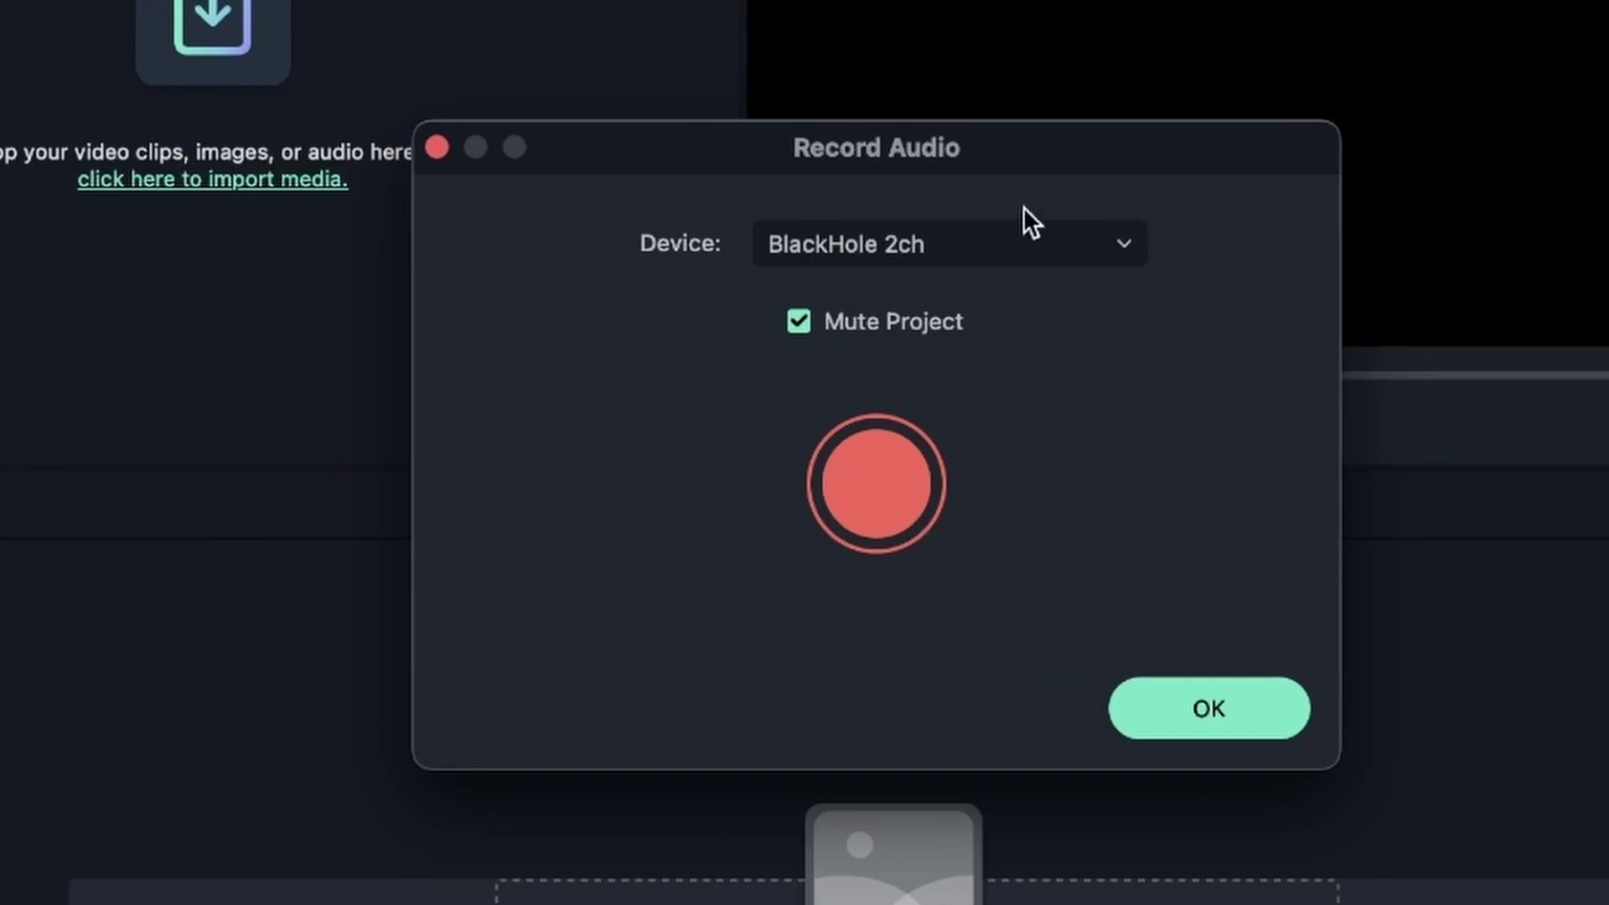
Step: Record a voice clip of about three seconds from the External Microphone and play it back
{"action": "left_click", "coordinate": [1019, 243]}
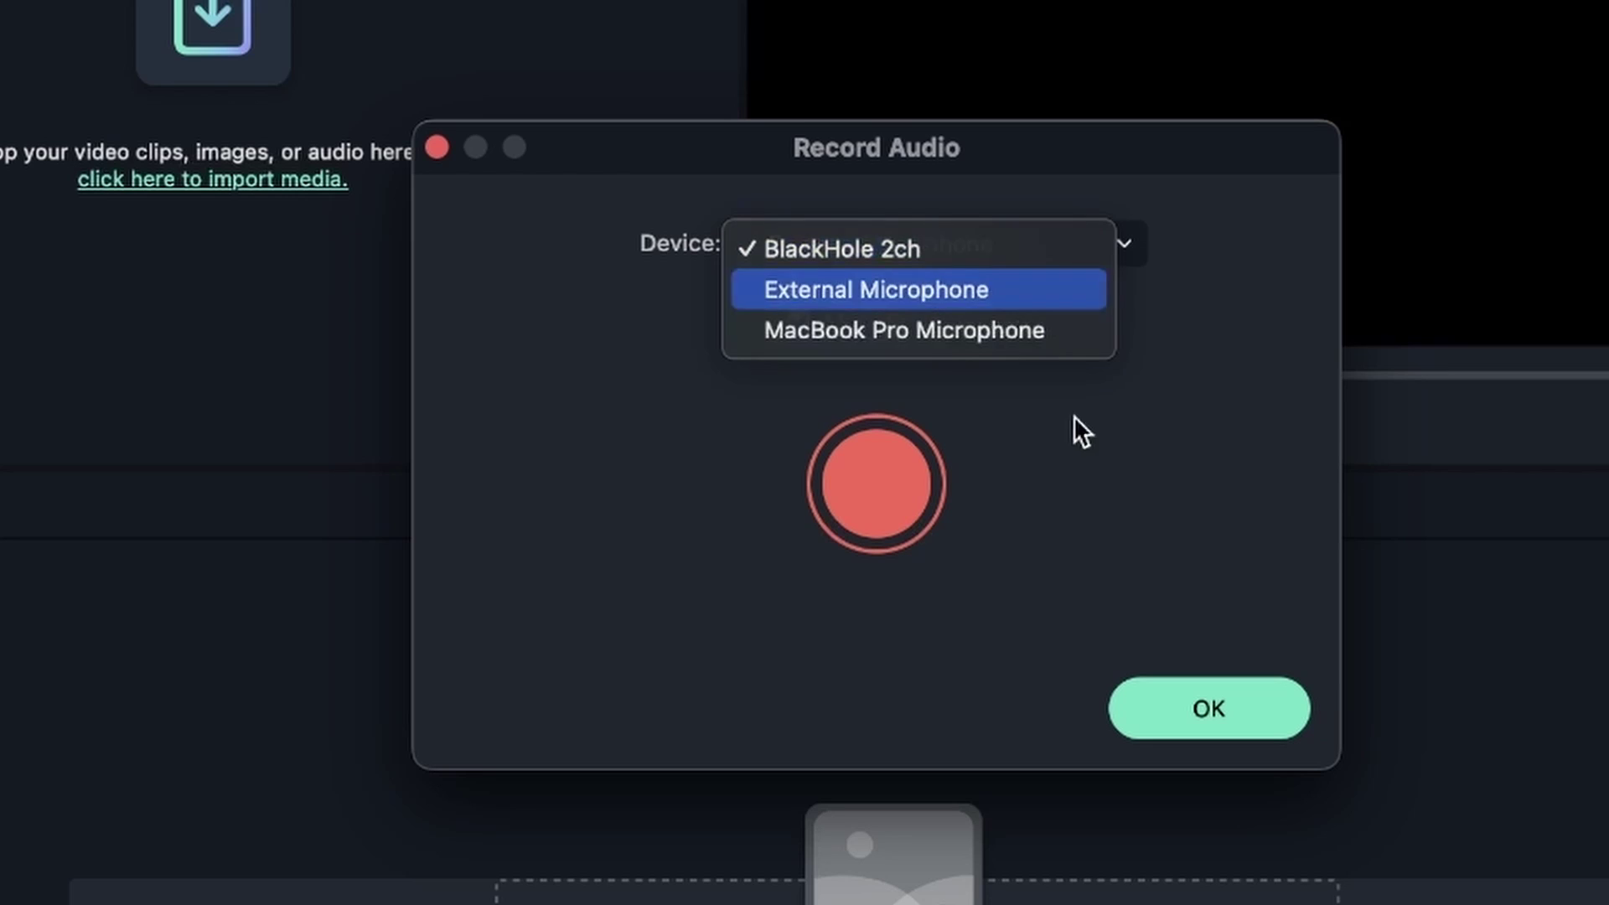
{"action": "left_click", "coordinate": [858, 480]}
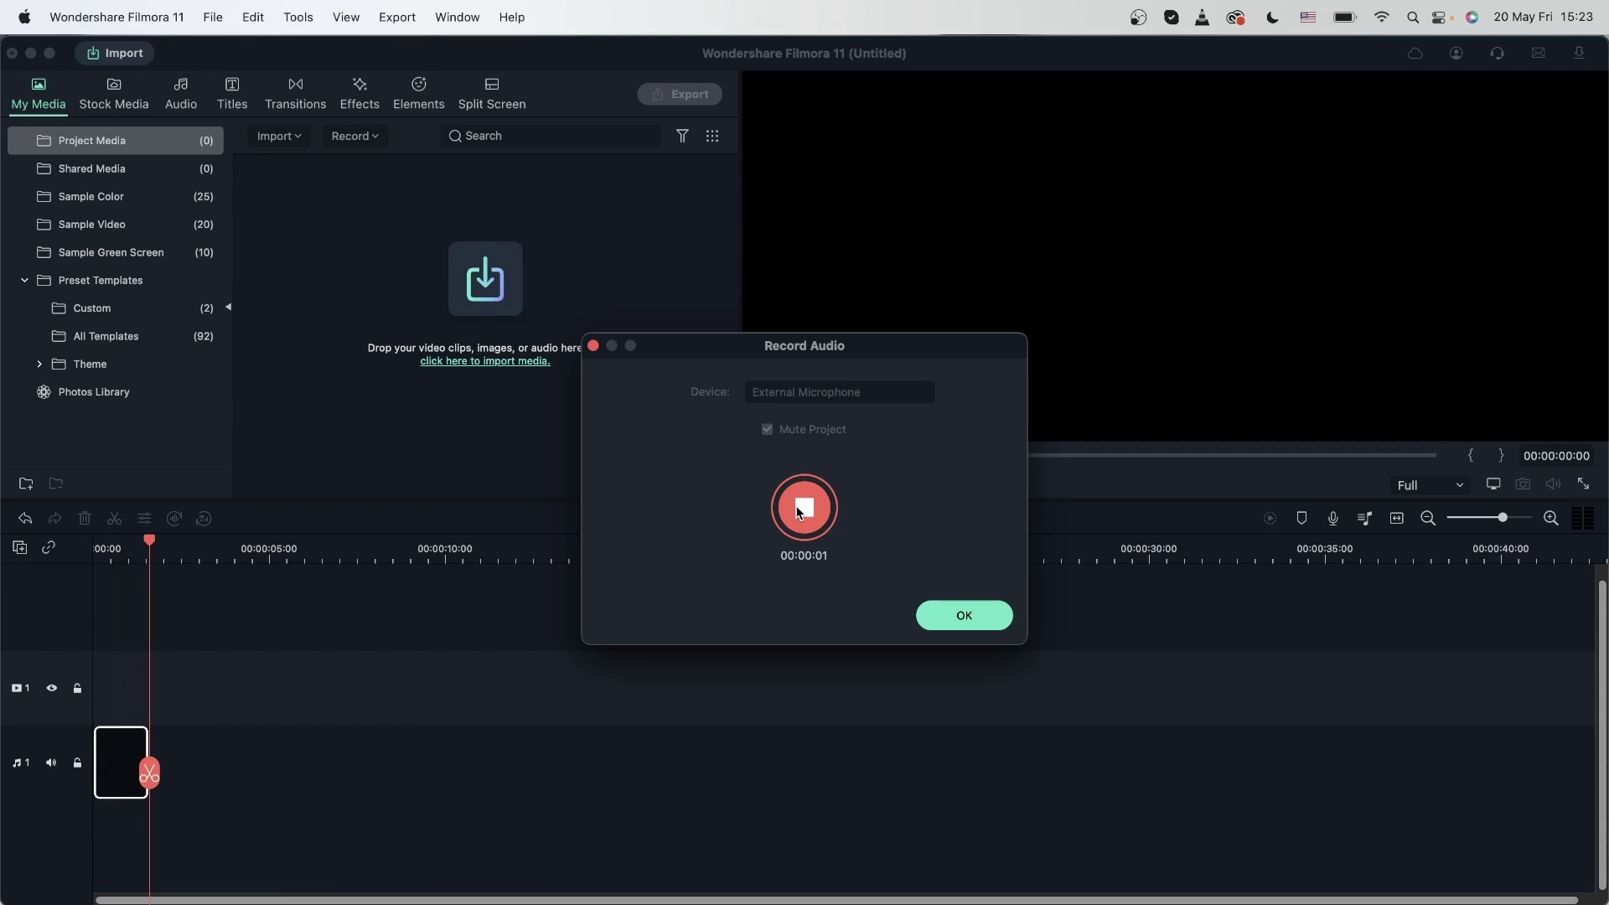
{"action": "left_click", "coordinate": [801, 510]}
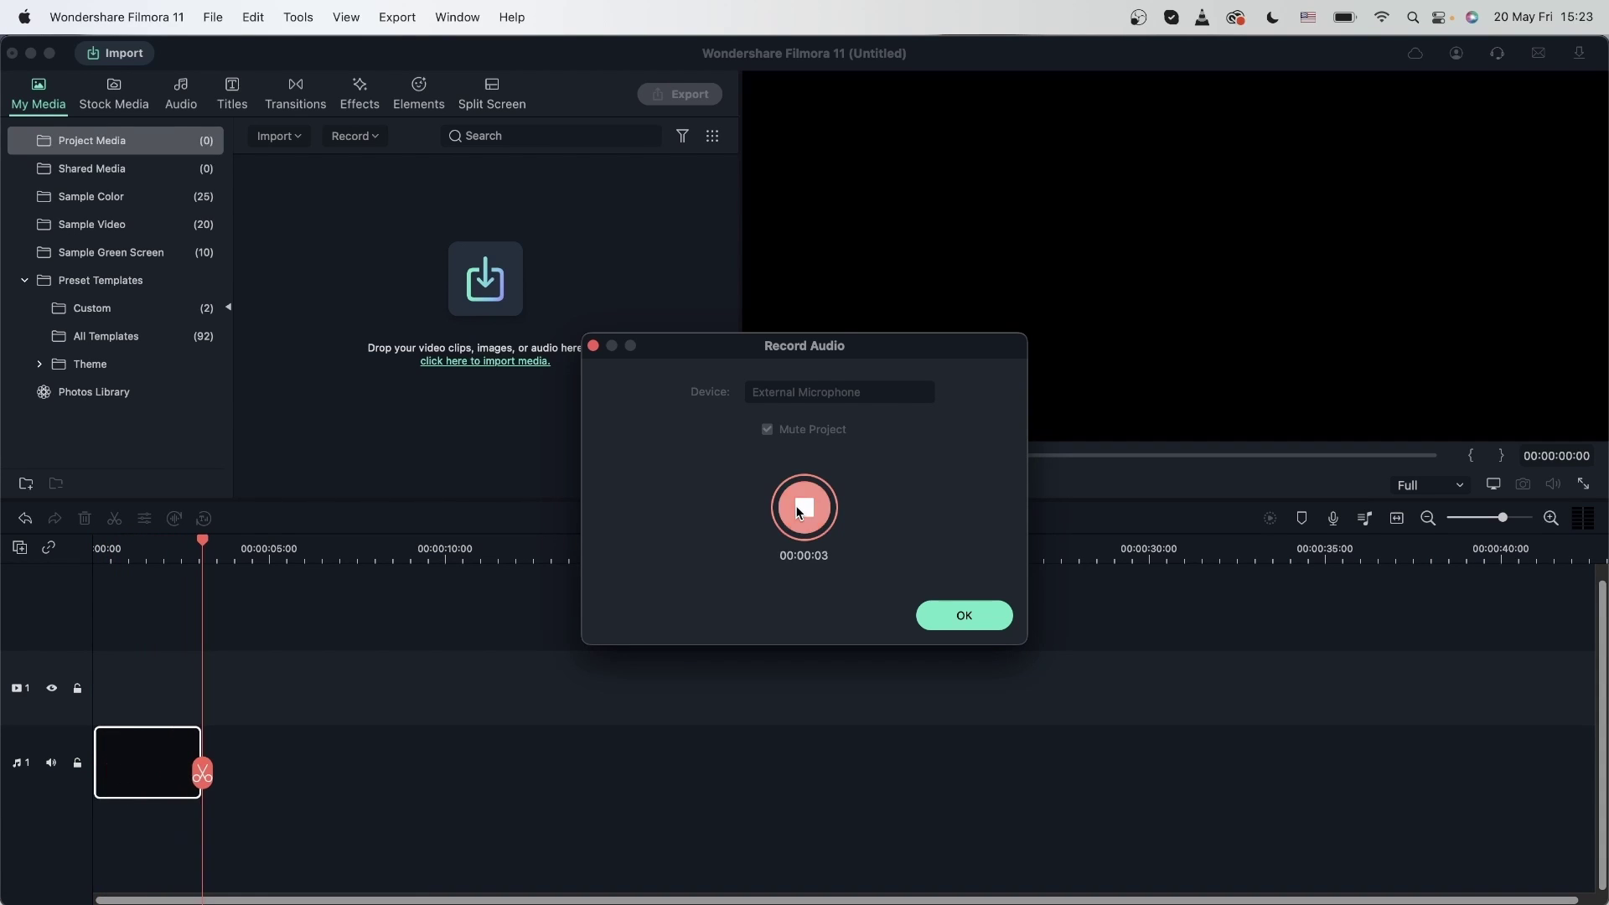
{"action": "left_click", "coordinate": [952, 612]}
{"action": "key", "text": "space"}
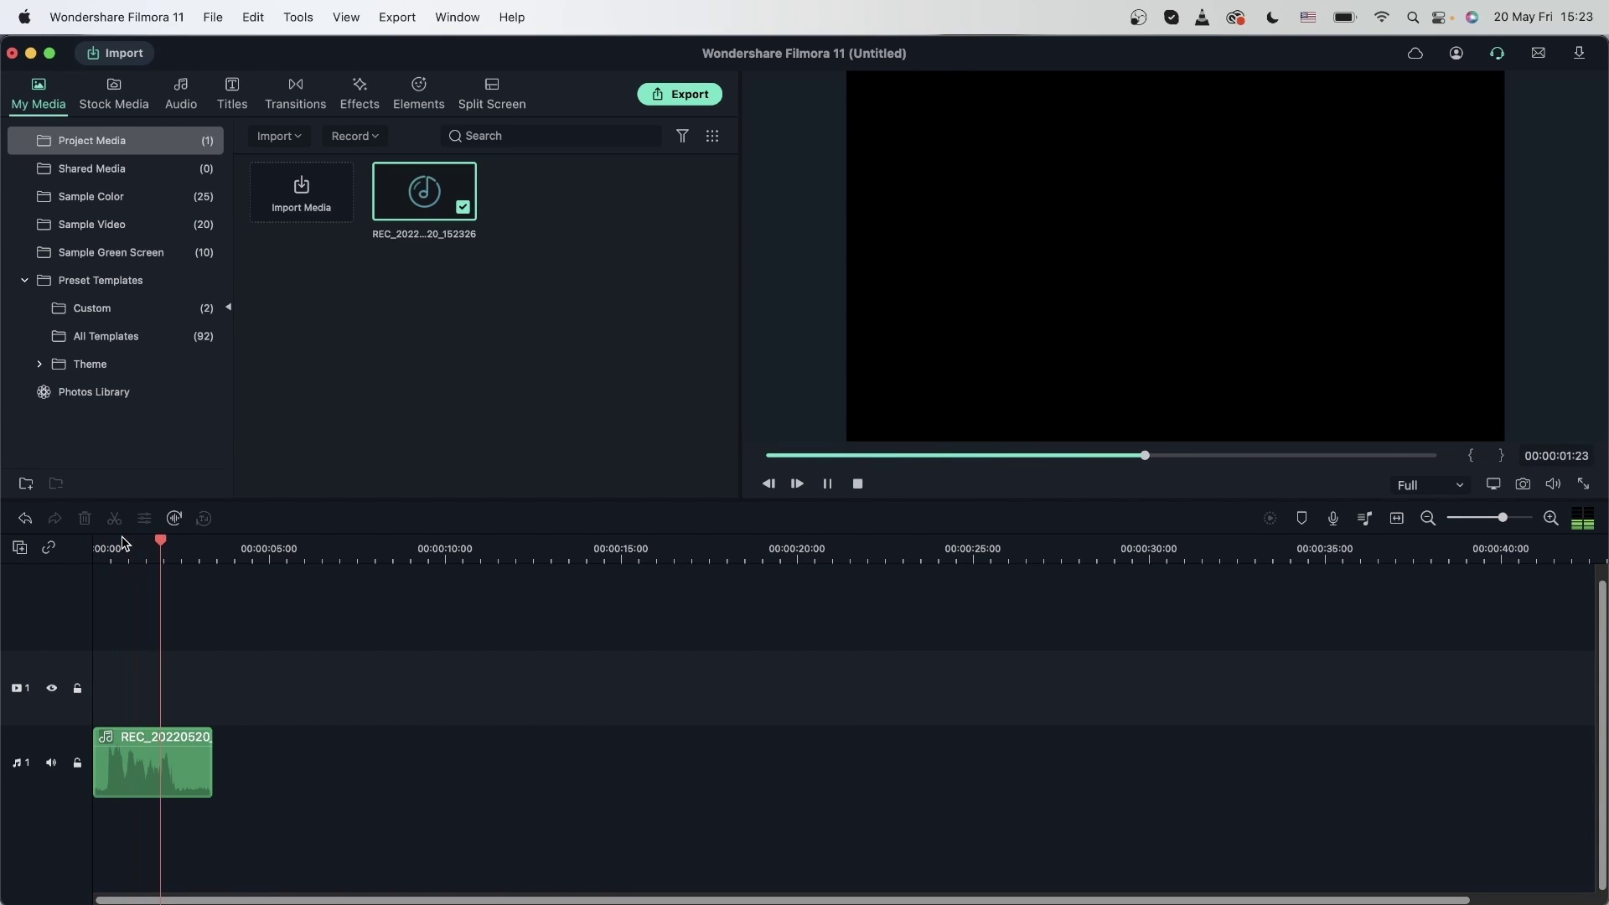
{"action": "key", "text": "space"}
Step: Transcribe the recorded audio clip with Speech-to-Text, using English (US), Clip selection and automatic matching to the timeline
{"action": "left_click", "coordinate": [138, 775]}
{"action": "left_click", "coordinate": [140, 773]}
{"action": "left_click", "coordinate": [298, 17]}
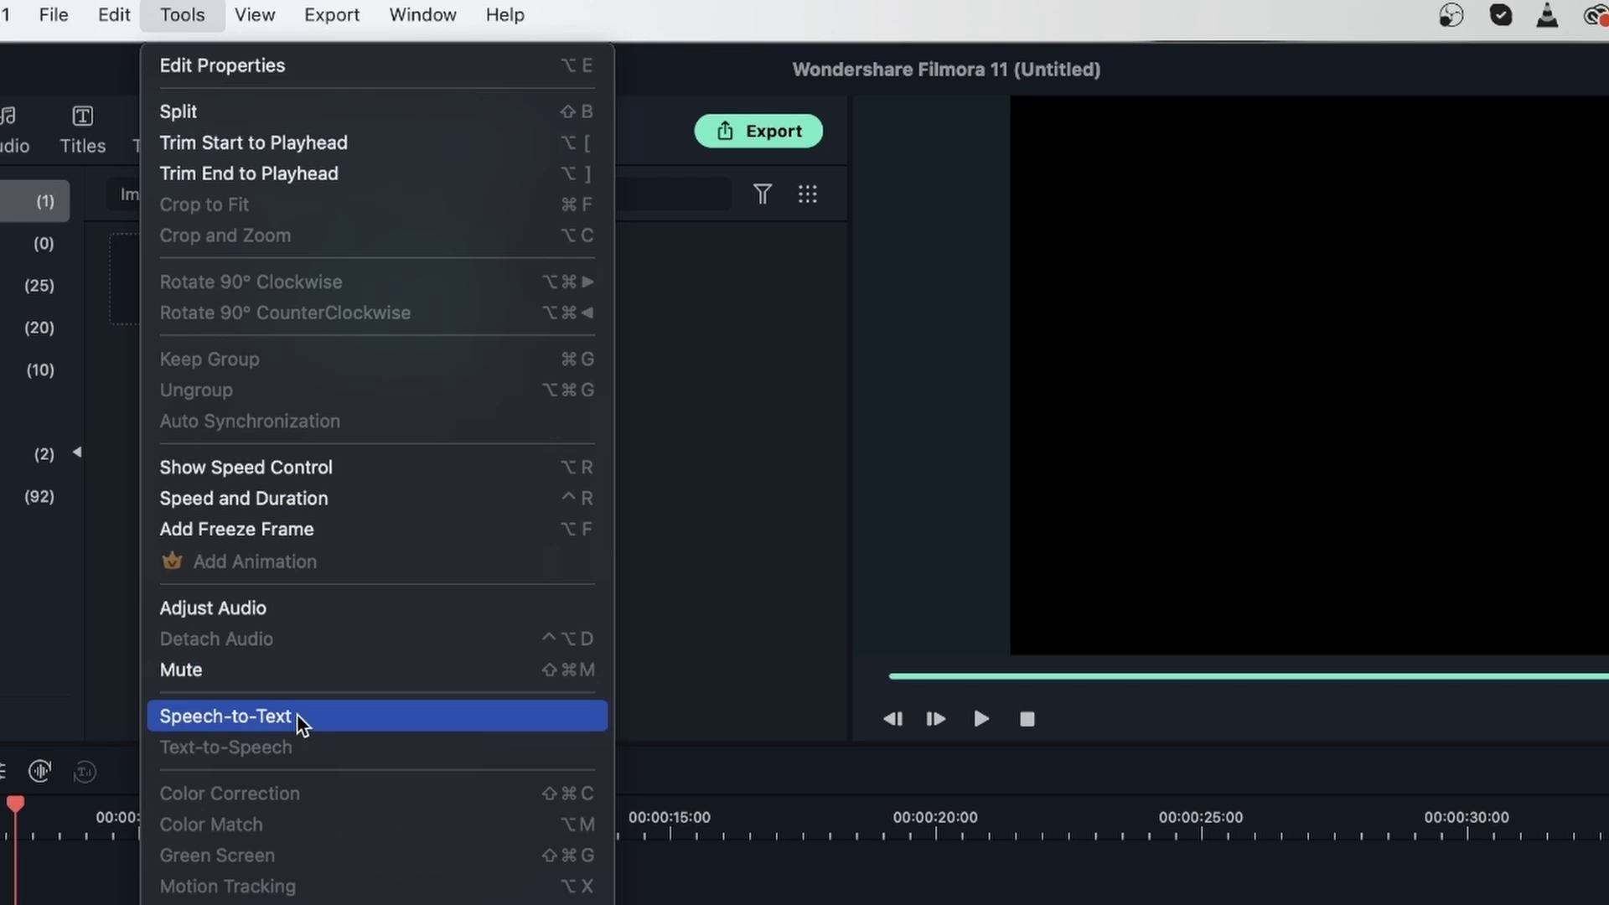
{"action": "left_click", "coordinate": [273, 725]}
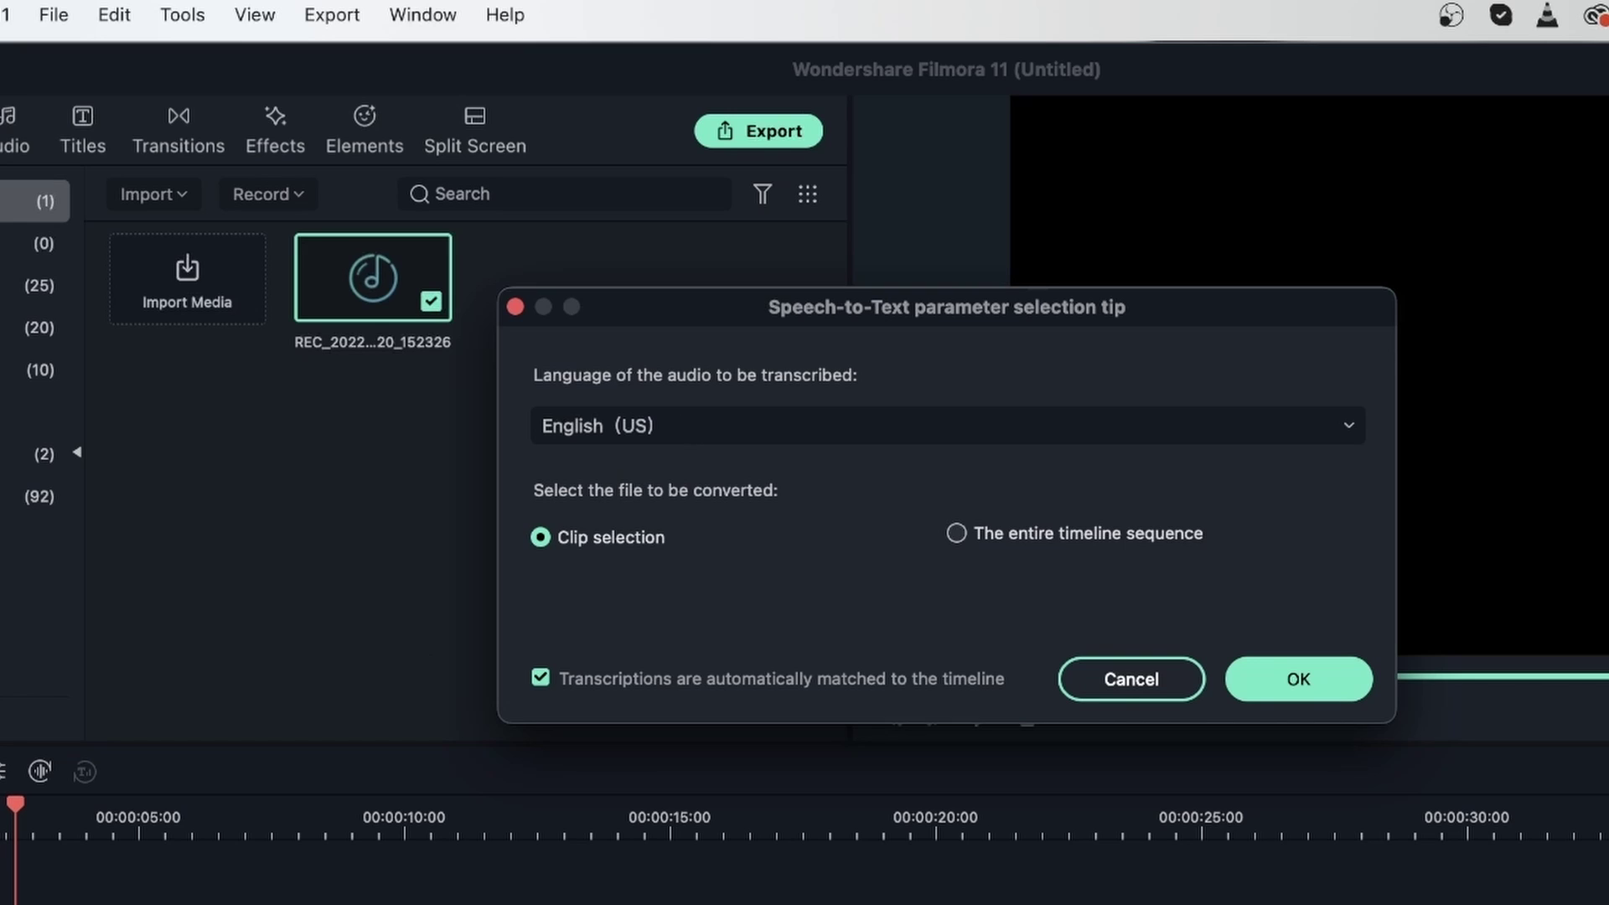
{"action": "left_click", "coordinate": [781, 438]}
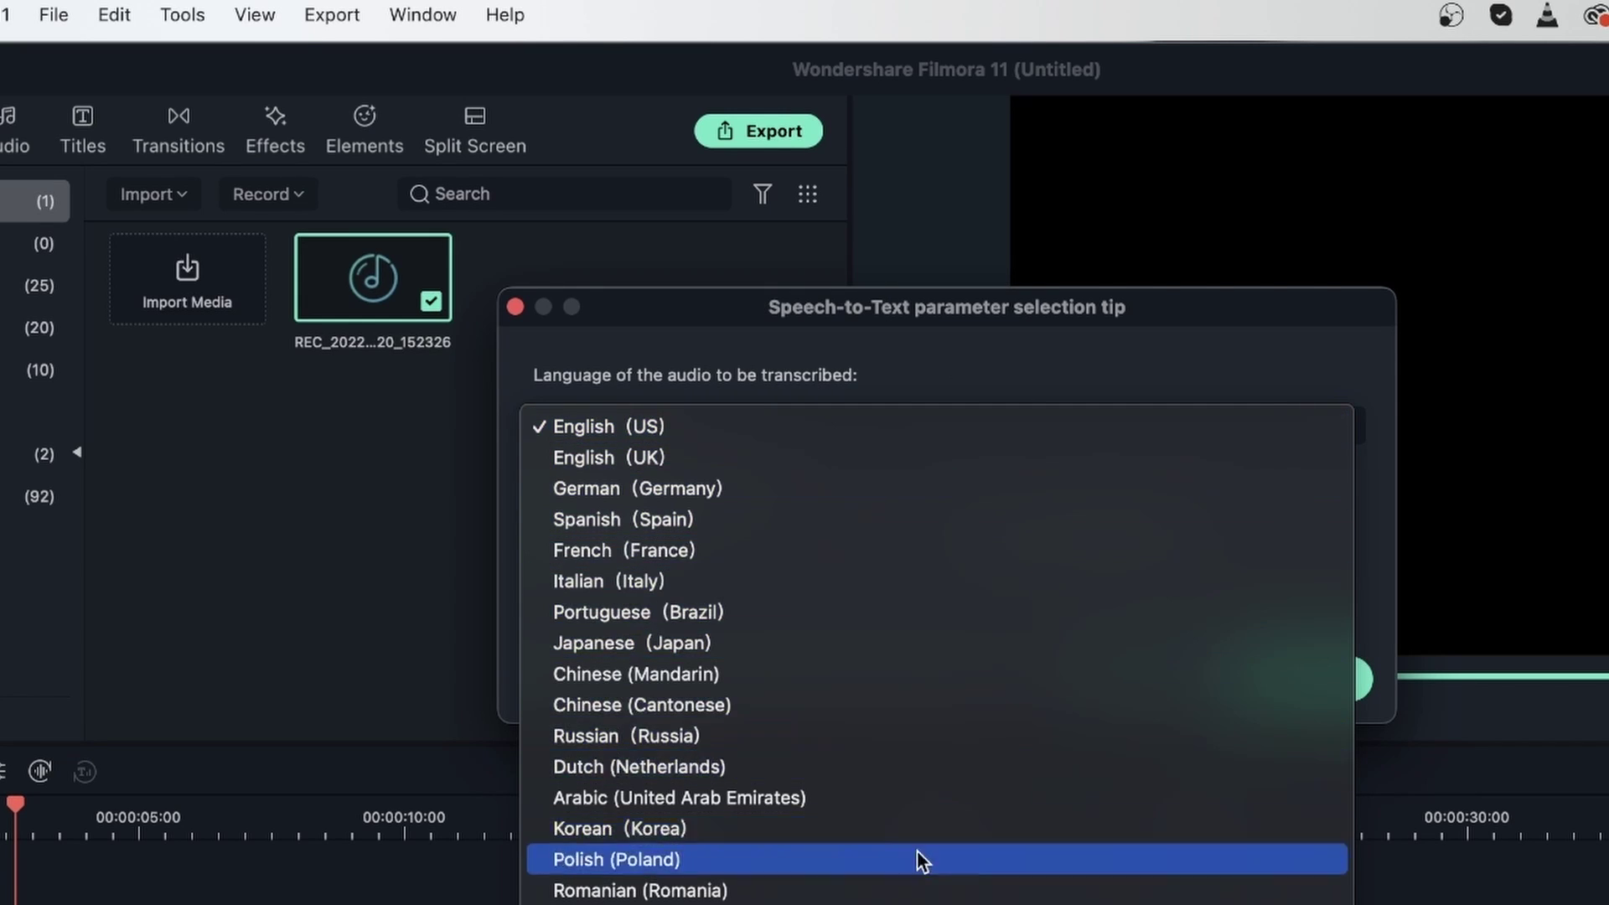
{"action": "left_click", "coordinate": [989, 365]}
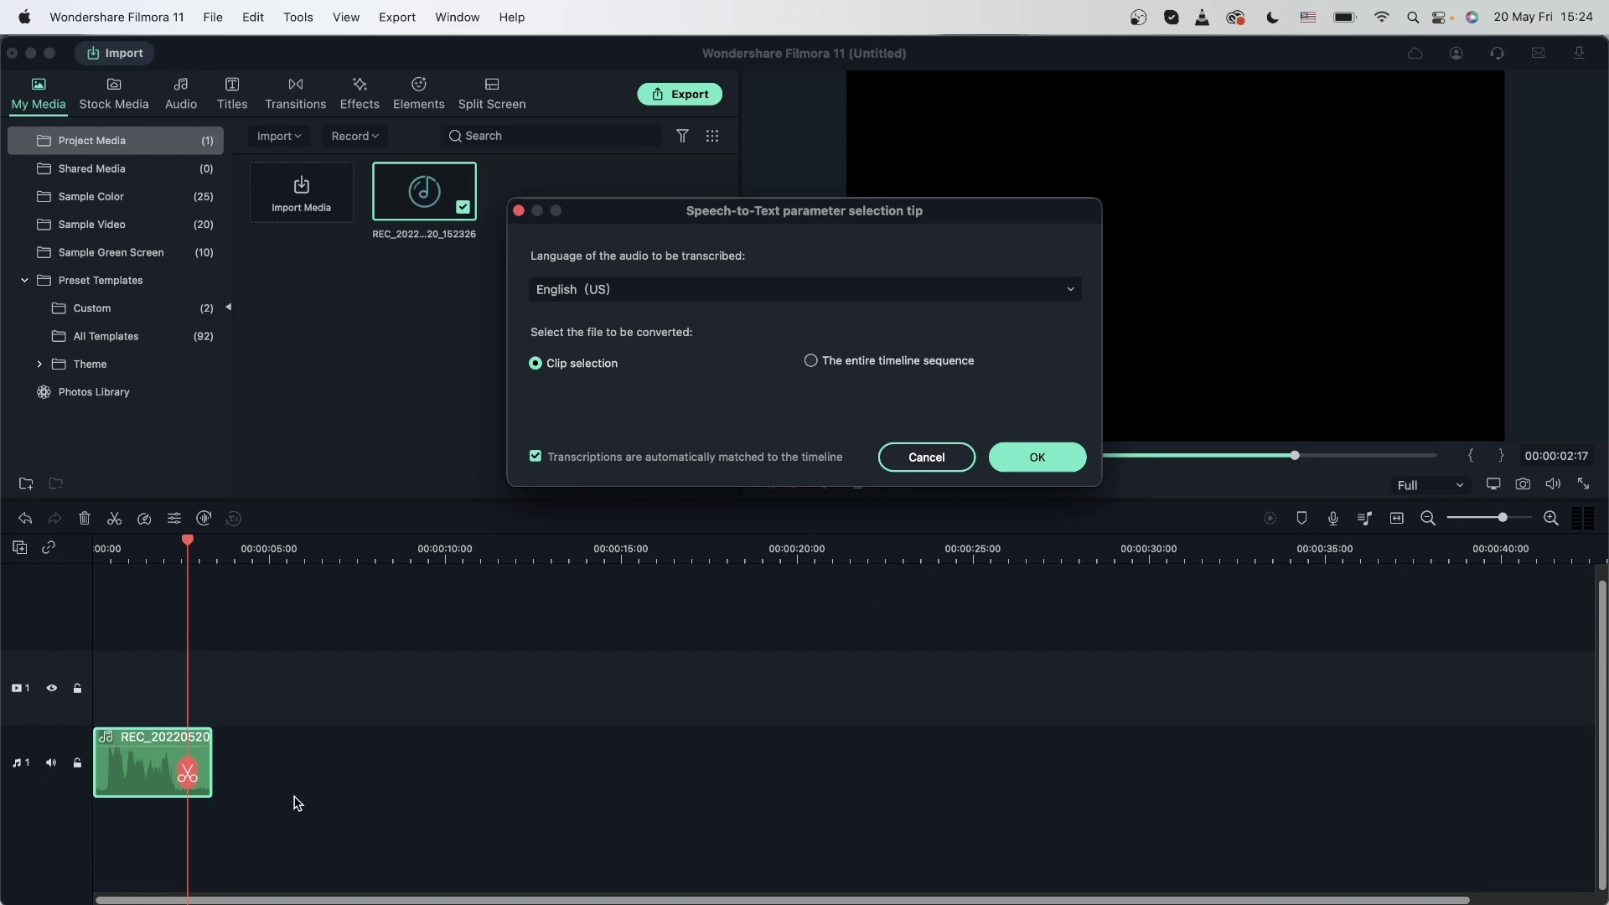
{"action": "left_click", "coordinate": [1075, 456]}
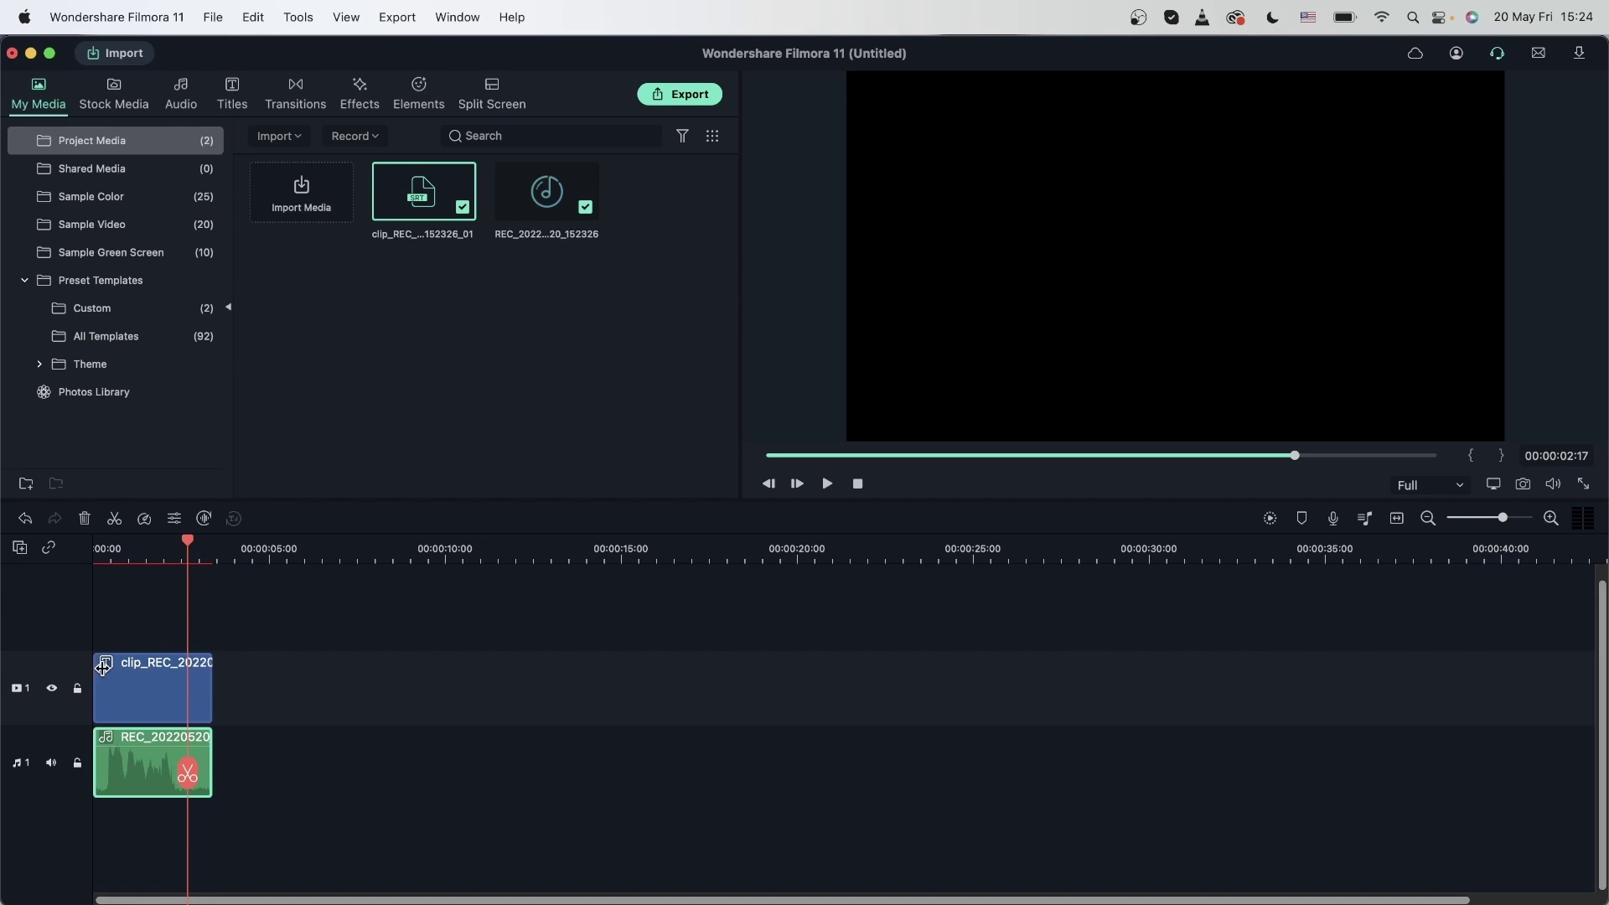
Step: Check the generated subtitle against the recording by scrubbing and playing it full screen from the start
{"action": "left_click_drag", "start_coordinate": [191, 543], "coordinate": [147, 543]}
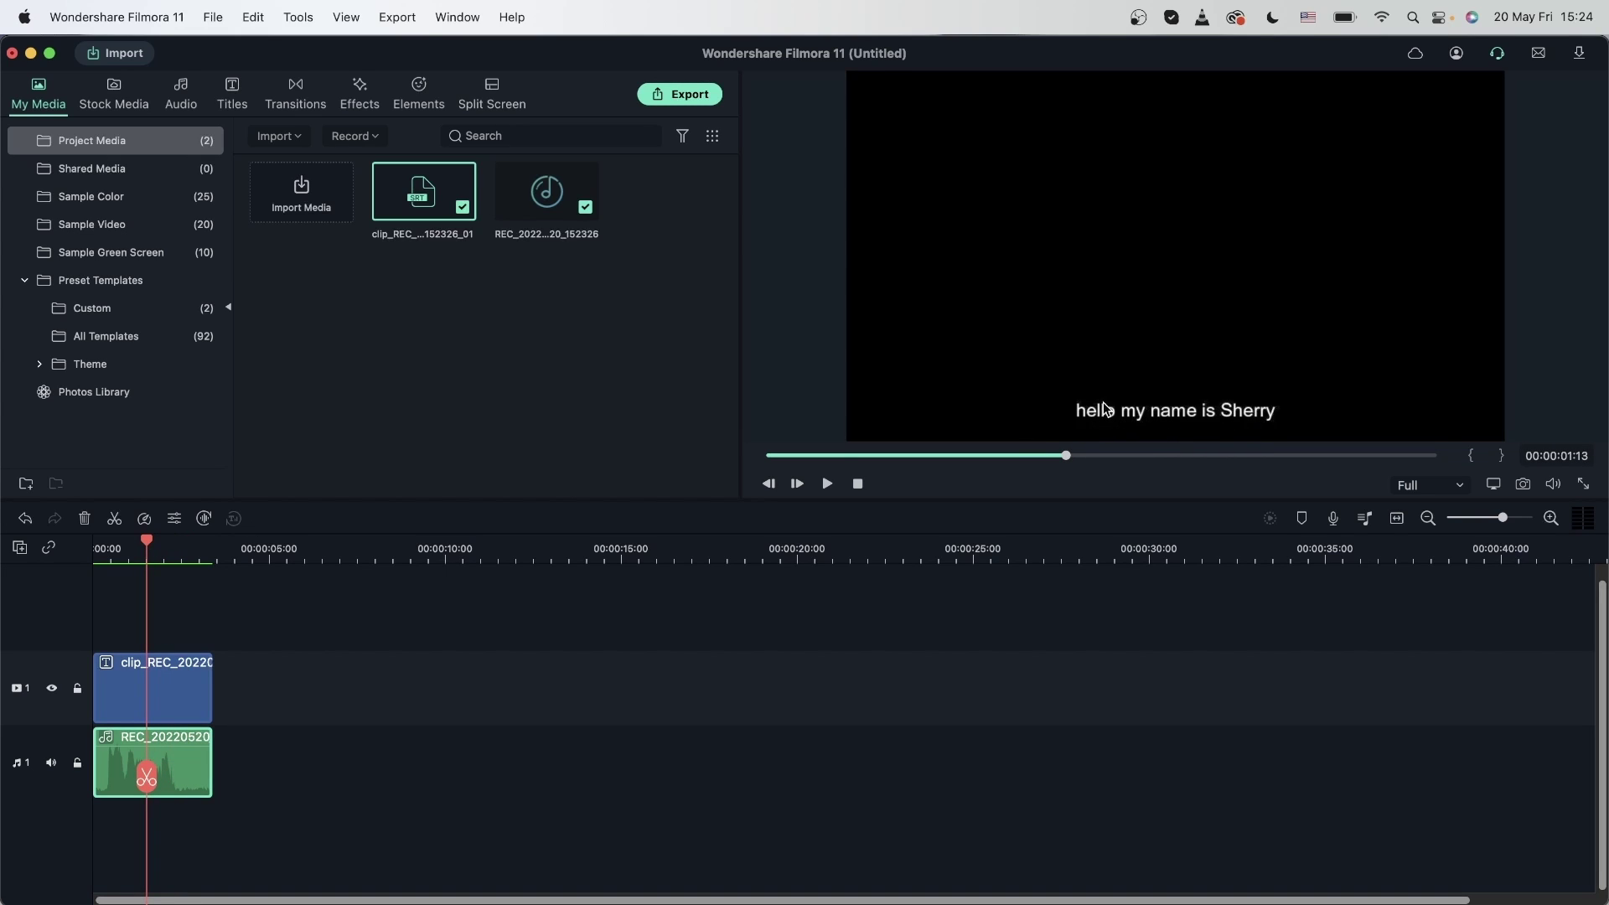
{"action": "left_click_drag", "start_coordinate": [147, 543], "coordinate": [3, 559]}
{"action": "key", "text": "space"}
{"action": "key", "text": "ctrl+super+f"}
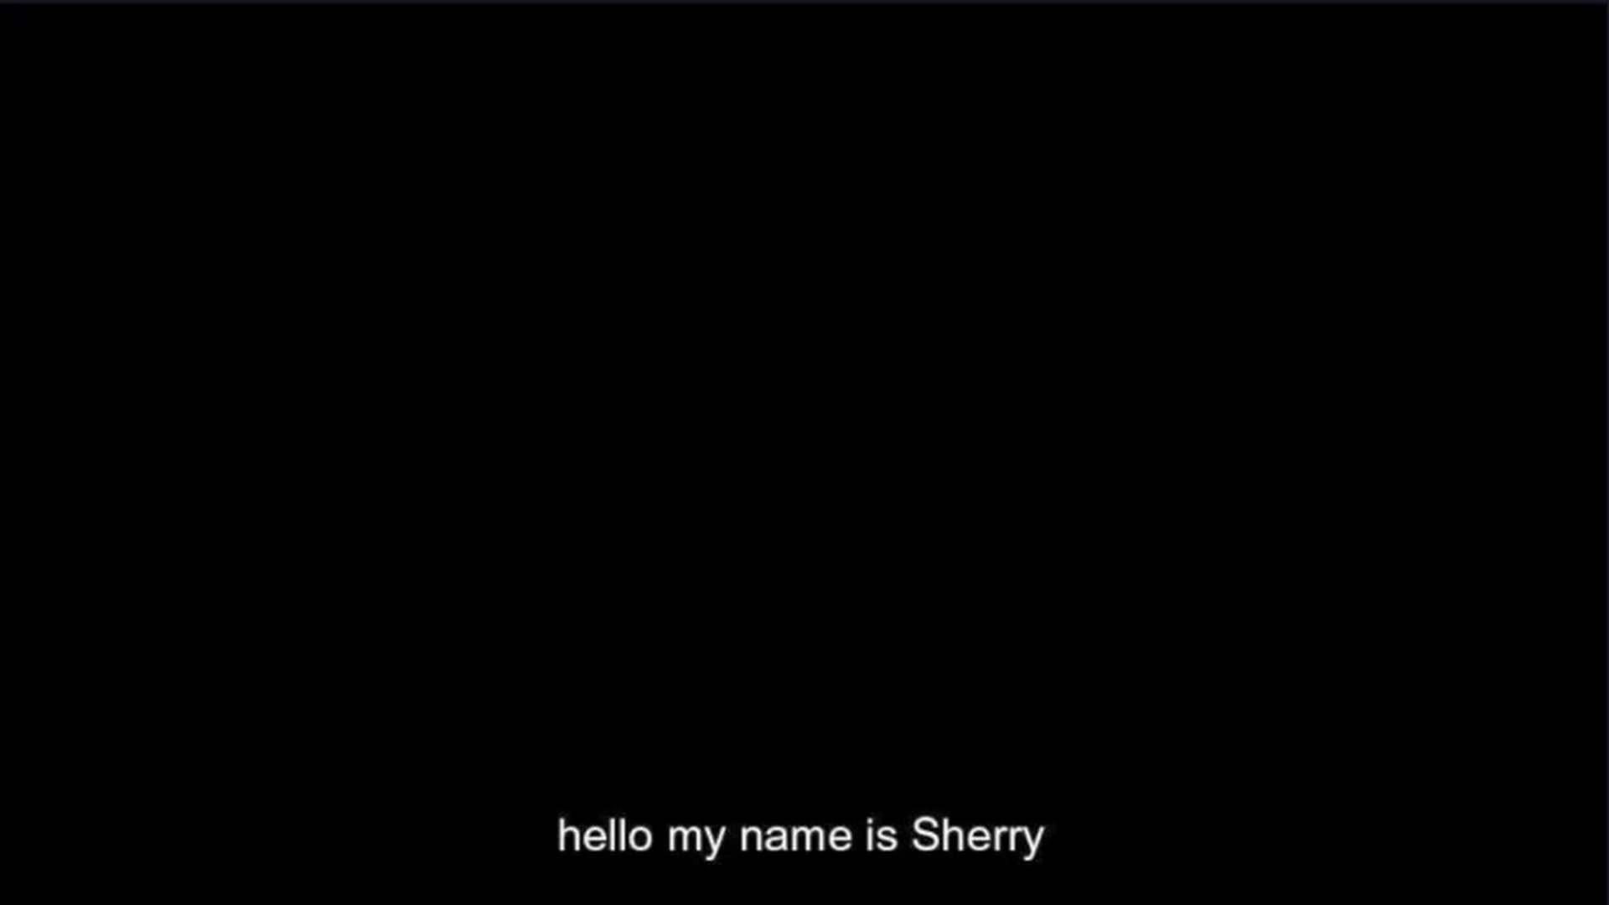
{"action": "key", "text": "Escape"}
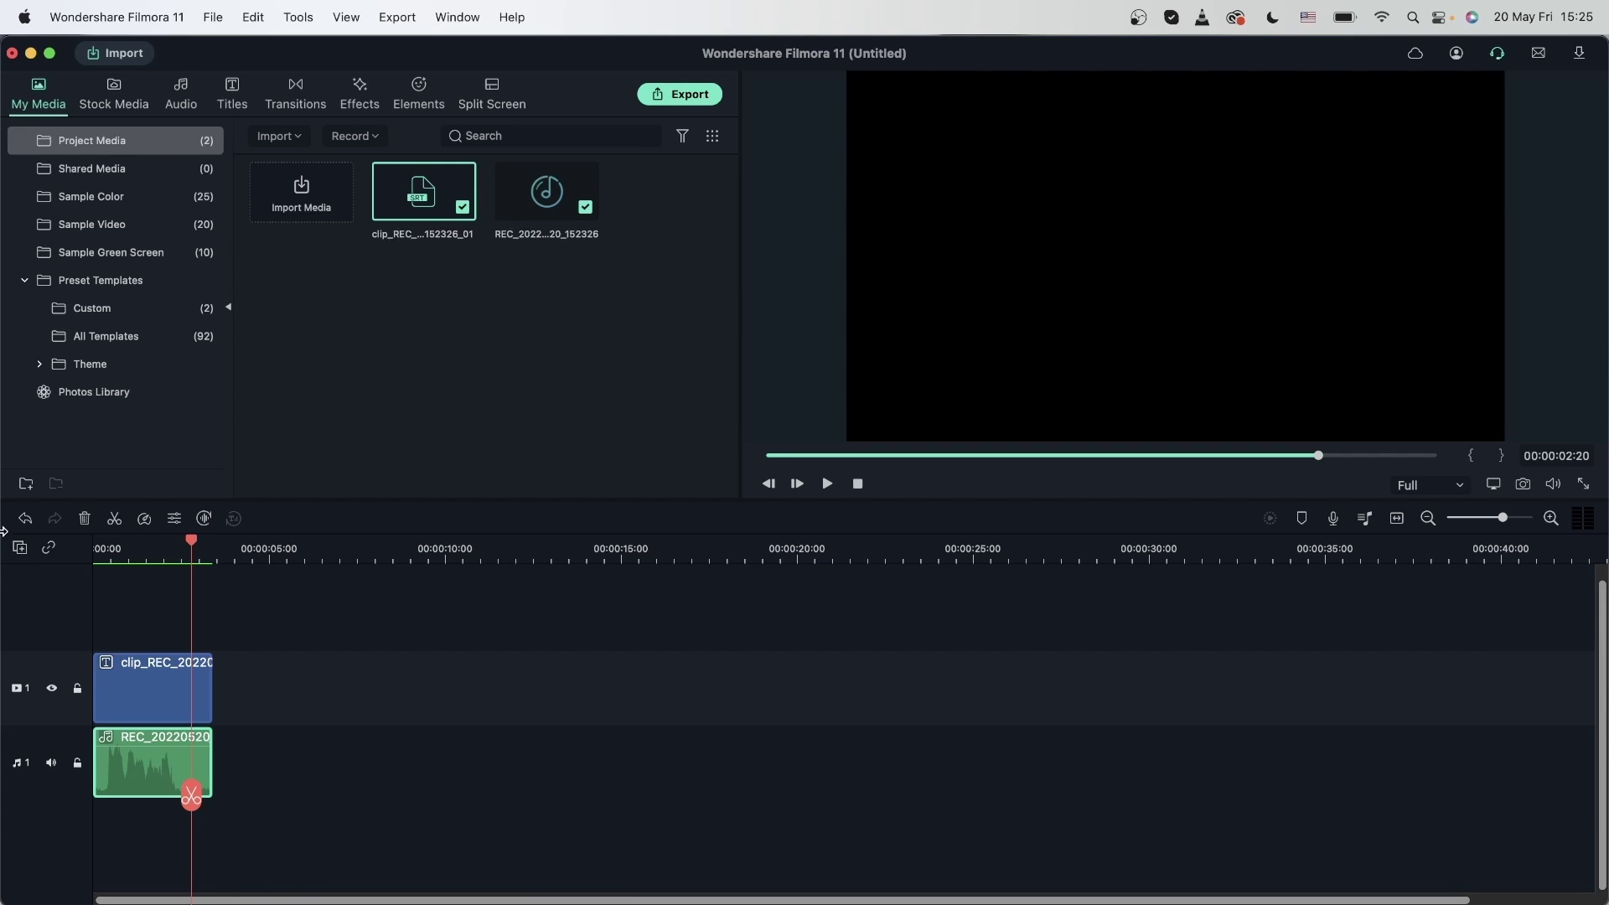
Step: Open the generated subtitle clip for editing and inspect each of its subtitle lines
{"action": "double_click", "coordinate": [154, 680]}
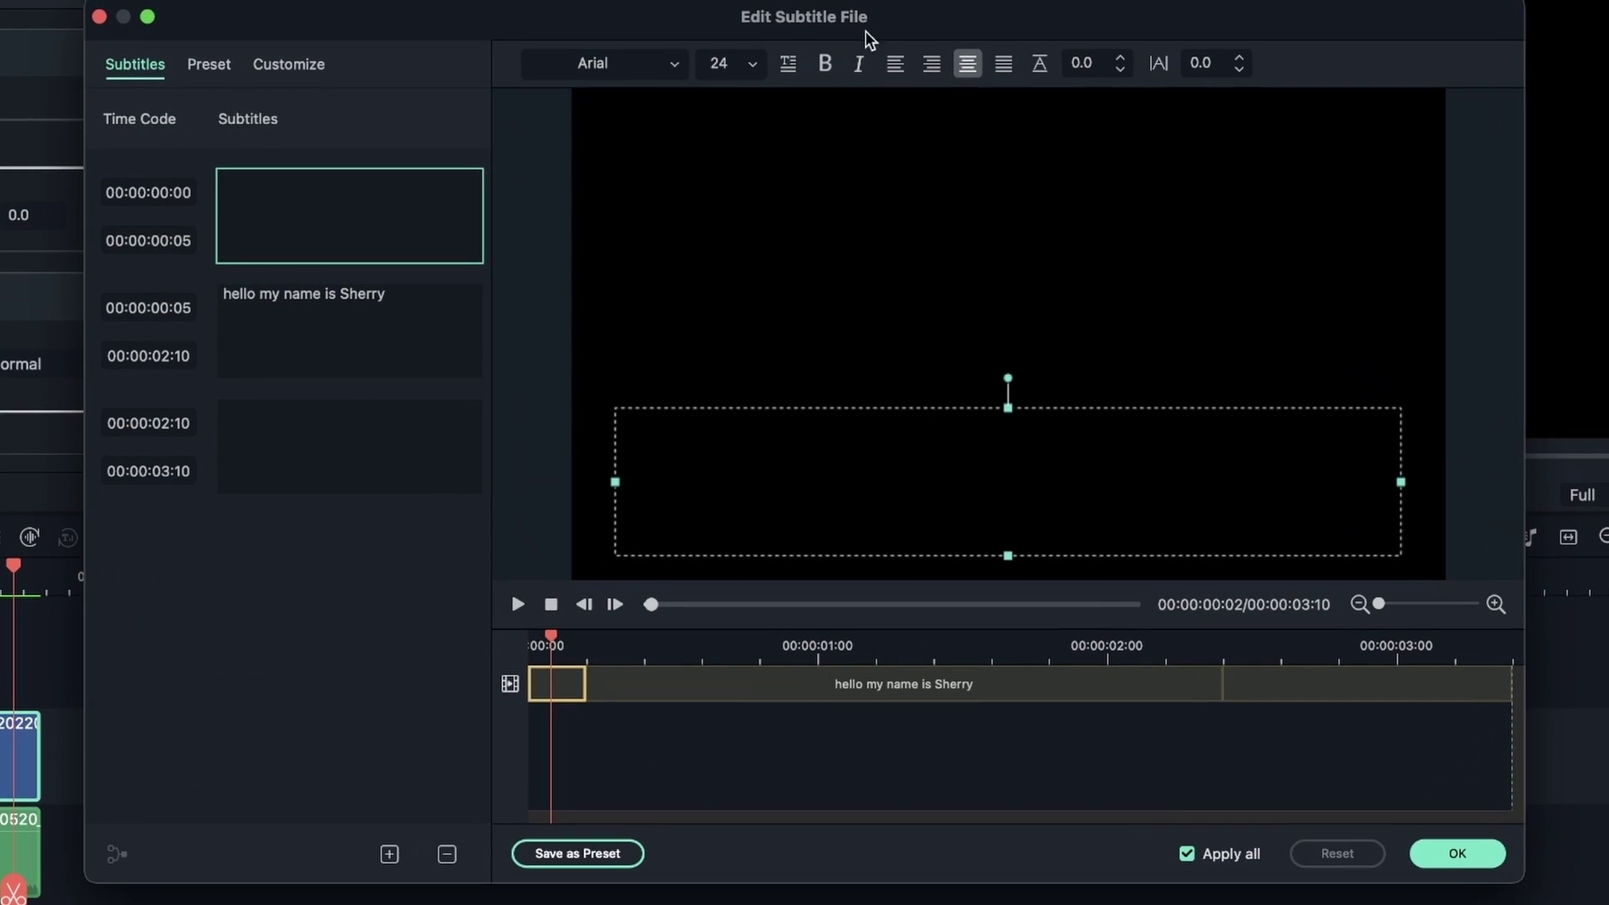
{"action": "left_click_drag", "start_coordinate": [549, 641], "coordinate": [946, 657]}
{"action": "left_click", "coordinate": [1006, 558]}
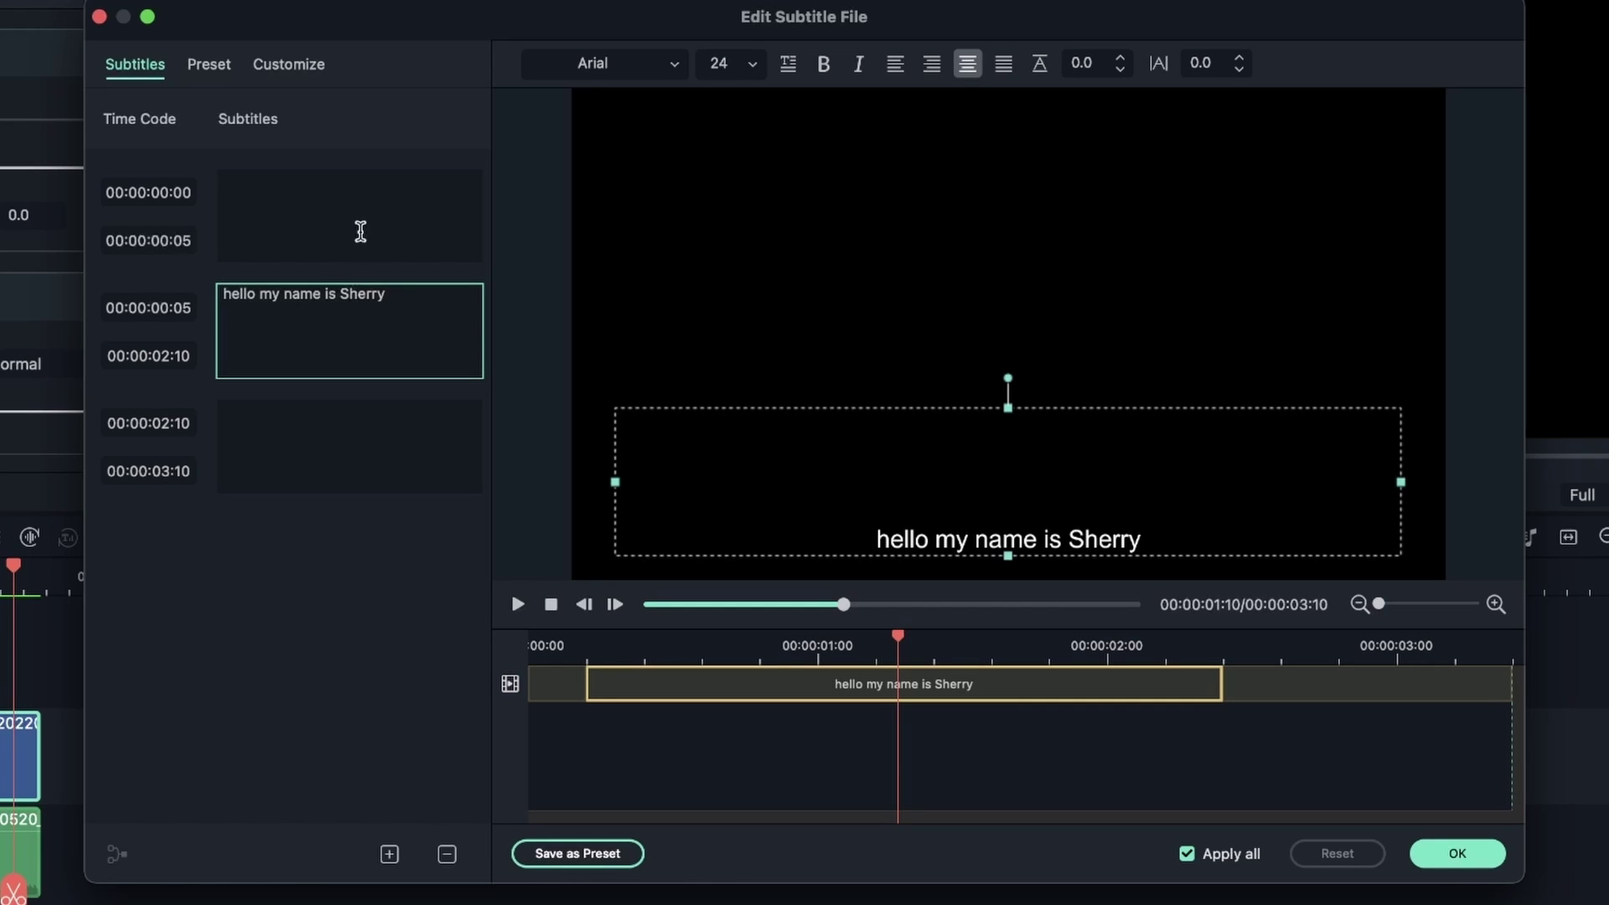
{"action": "left_click", "coordinate": [306, 223]}
{"action": "left_click", "coordinate": [330, 401]}
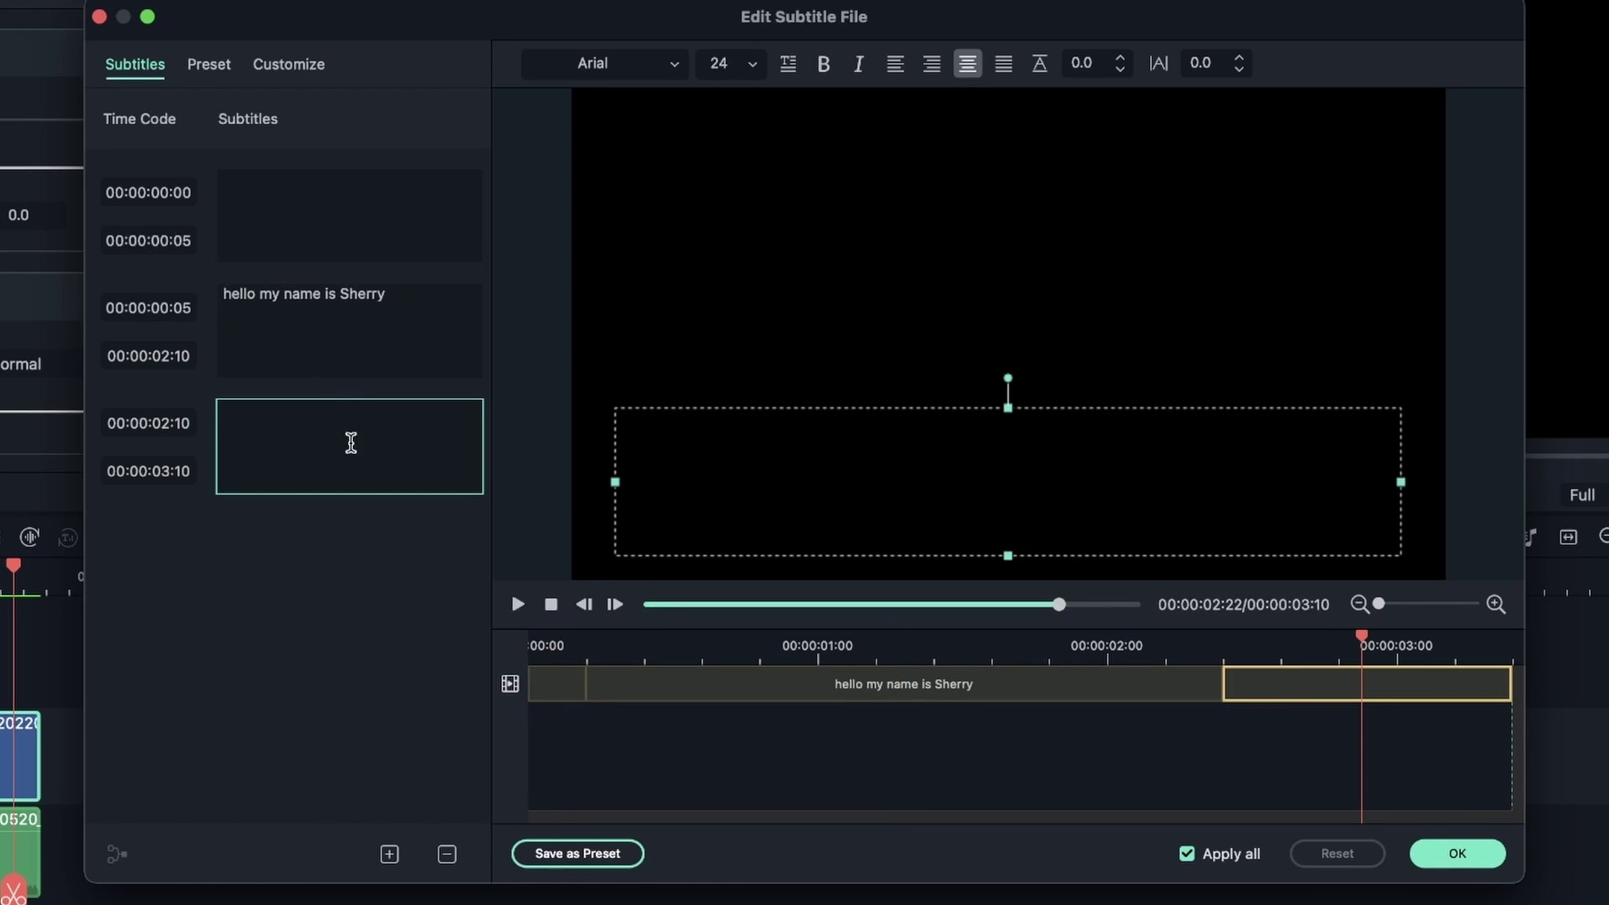
Step: Enter "hello" in the first empty subtitle line and play the subtitles from the start
{"action": "left_click", "coordinate": [297, 216]}
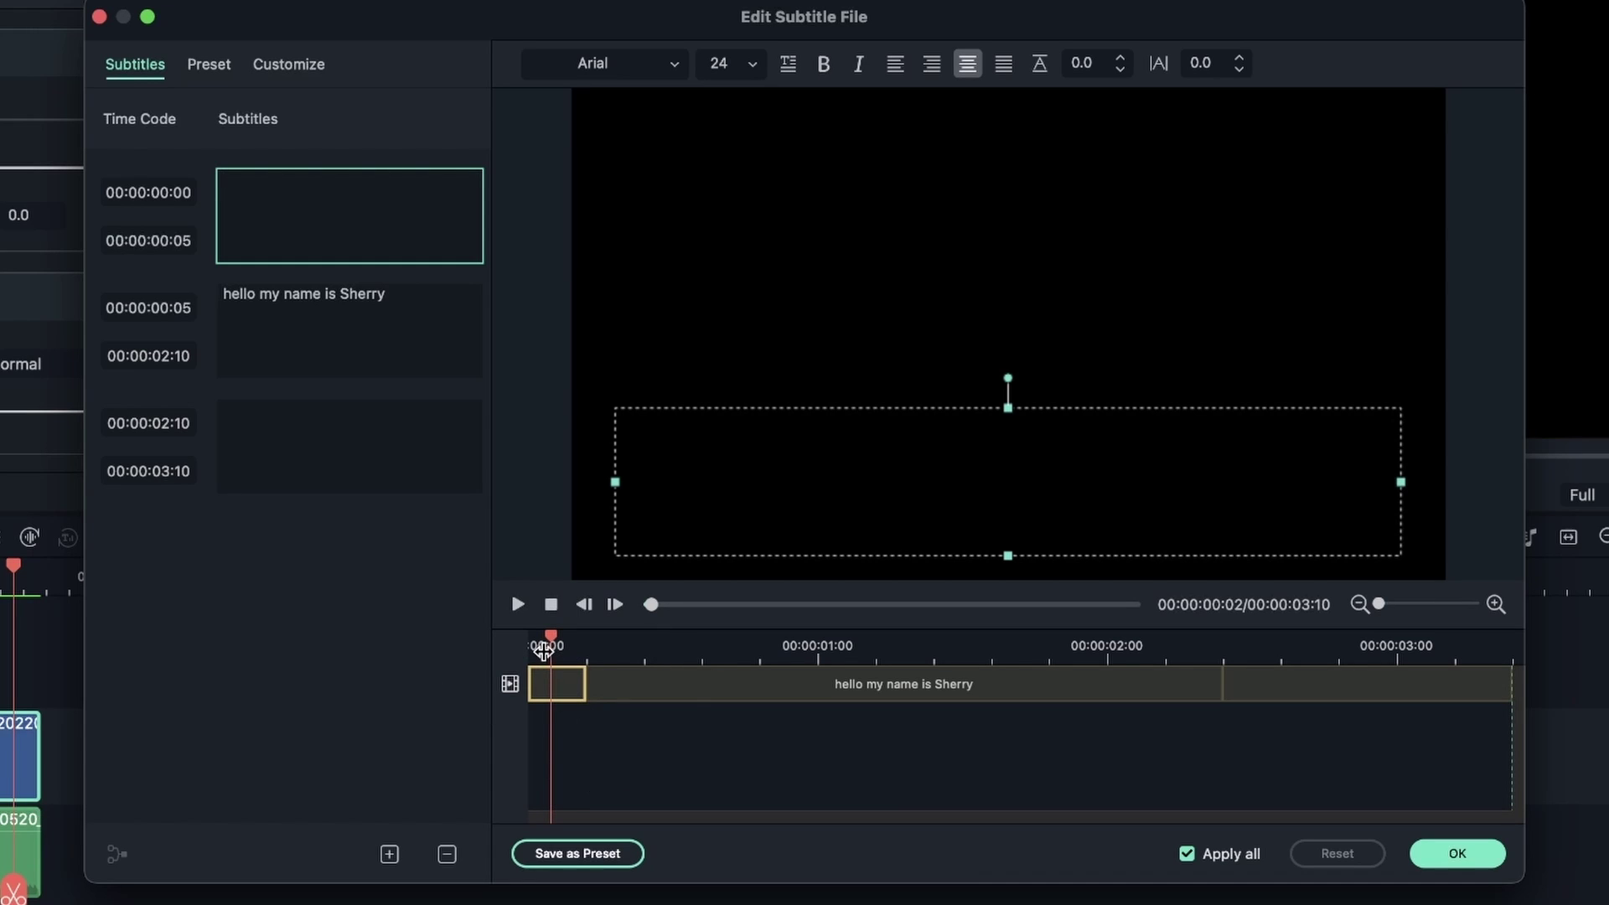
{"action": "type", "text": "hello"}
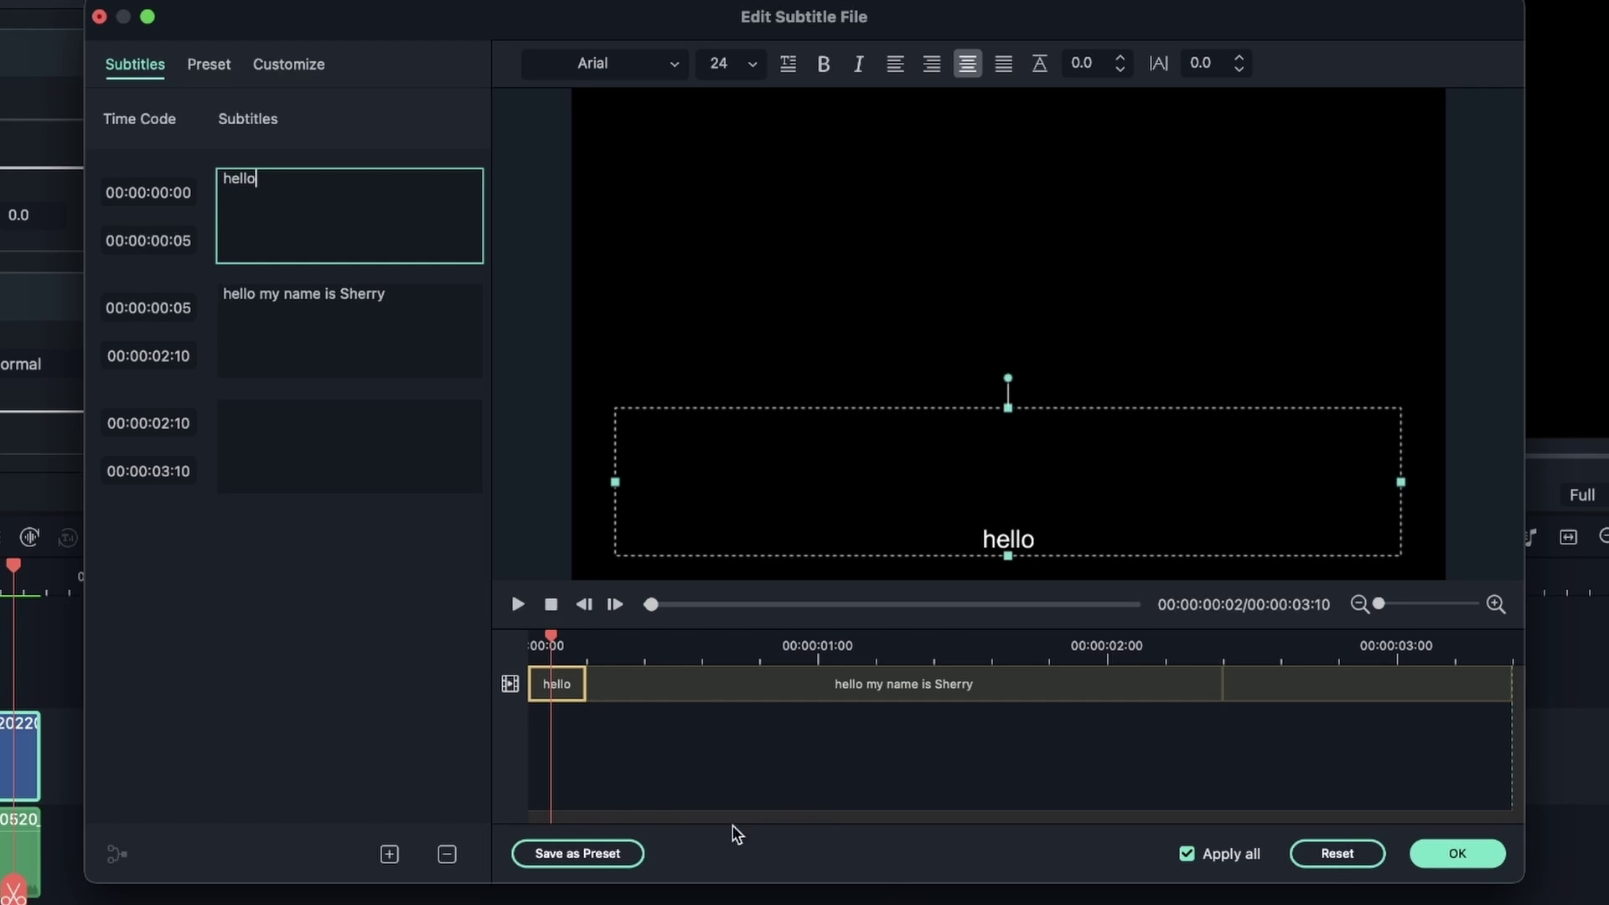
{"action": "left_click_drag", "start_coordinate": [553, 644], "coordinate": [529, 643]}
{"action": "left_click", "coordinate": [520, 604]}
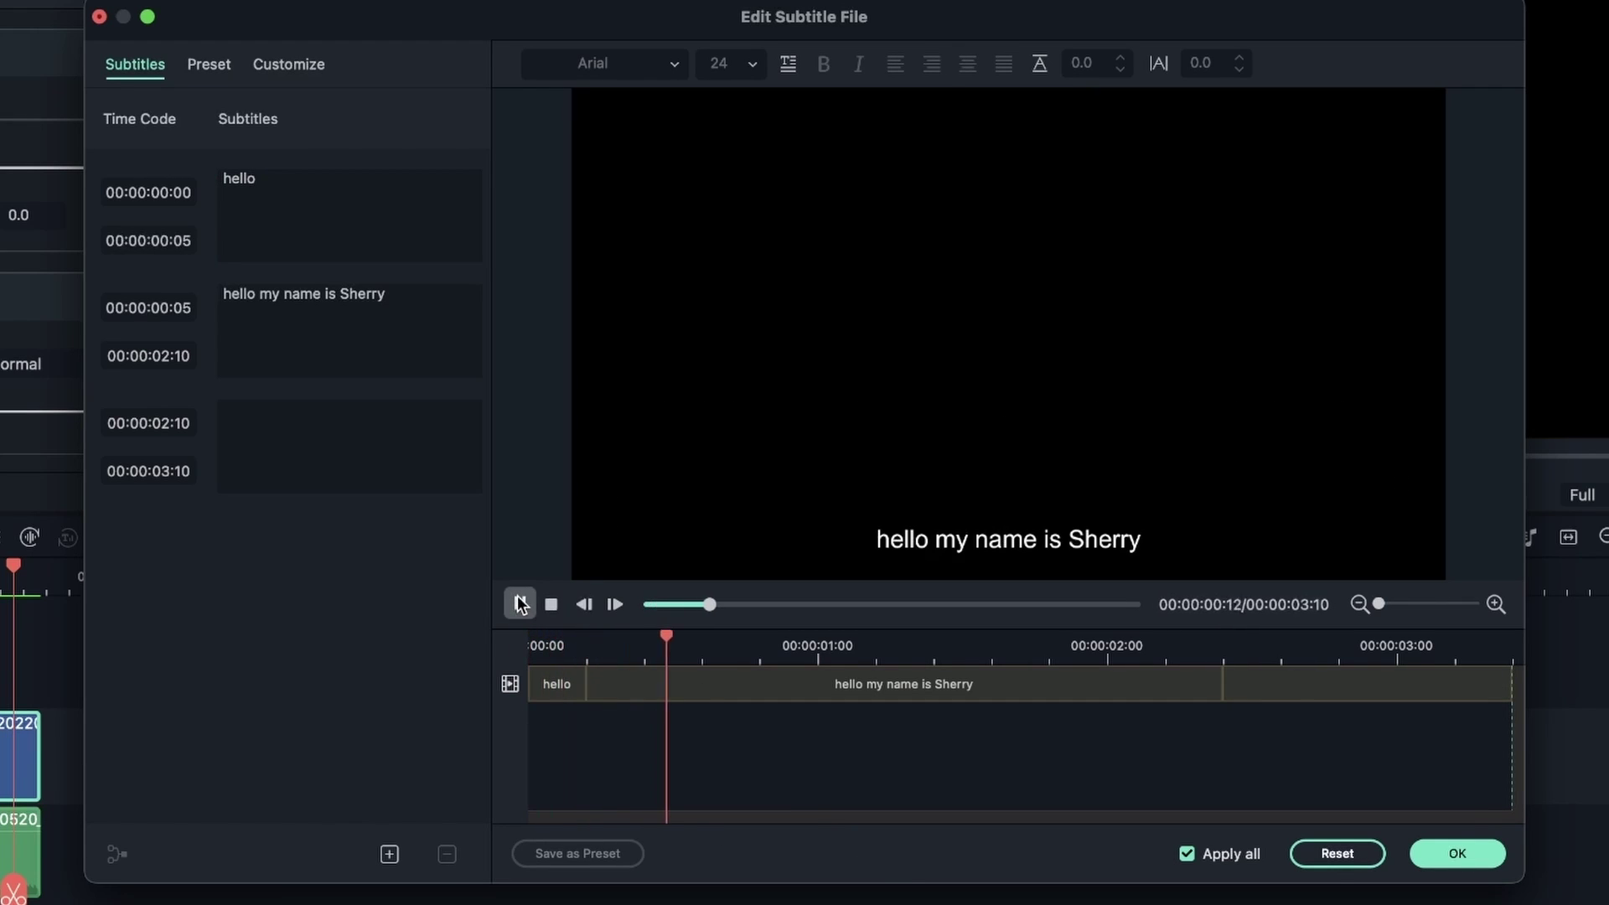
{"action": "left_click", "coordinate": [521, 604]}
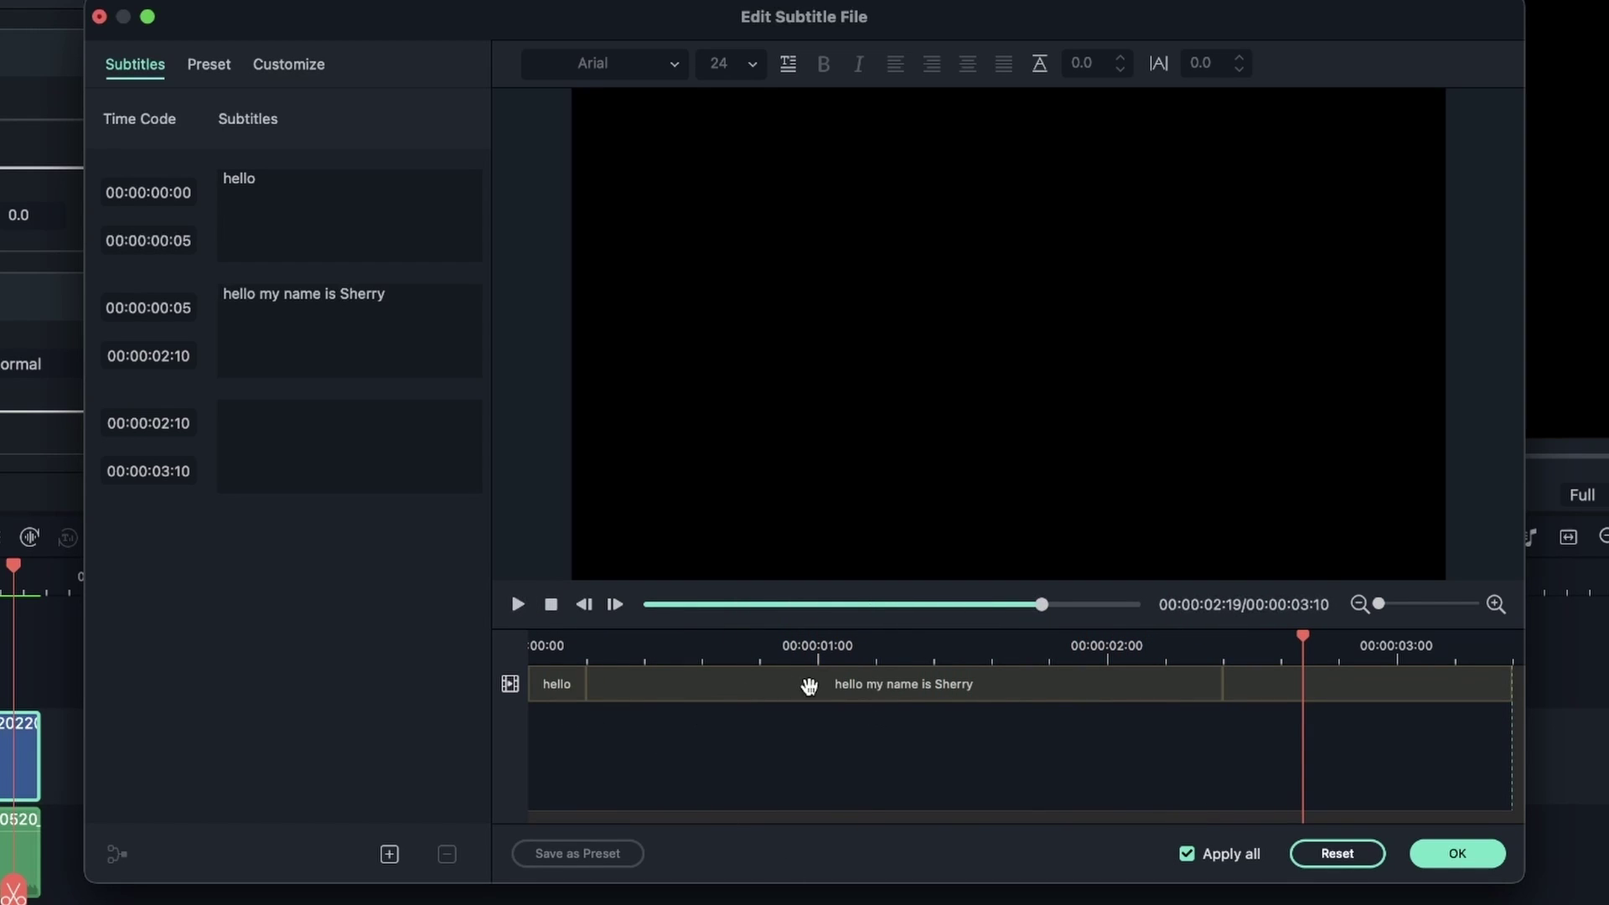
Step: Clear the "hello" text from the first subtitle line
{"action": "left_click", "coordinate": [1361, 687]}
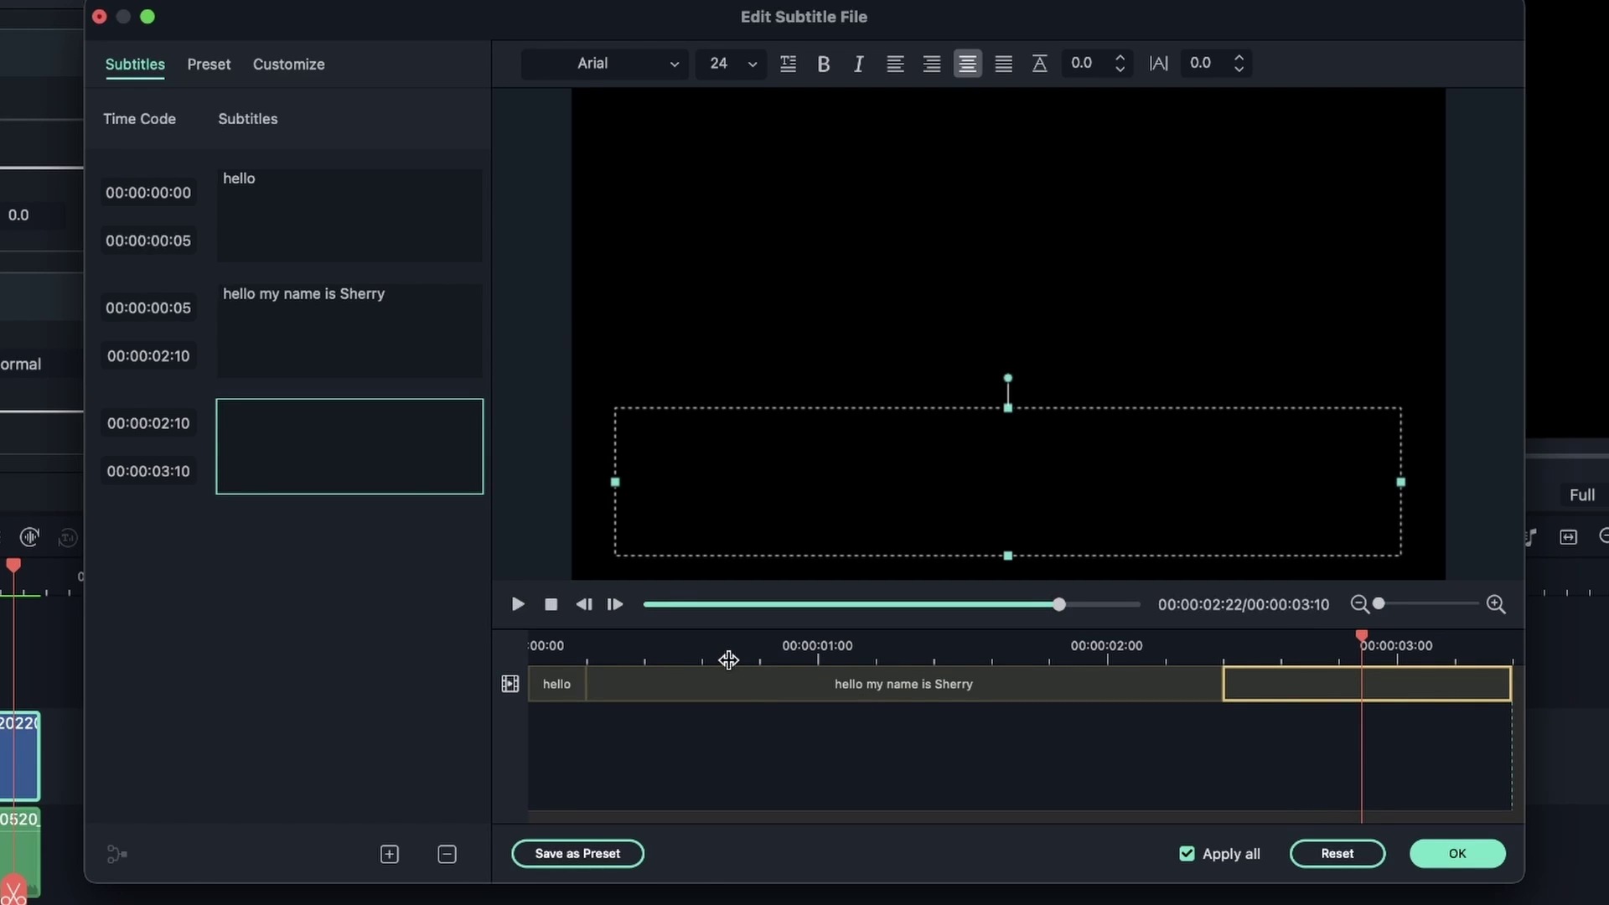
{"action": "left_click", "coordinate": [322, 222]}
{"action": "double_click", "coordinate": [313, 176]}
{"action": "key", "text": "BackSpace"}
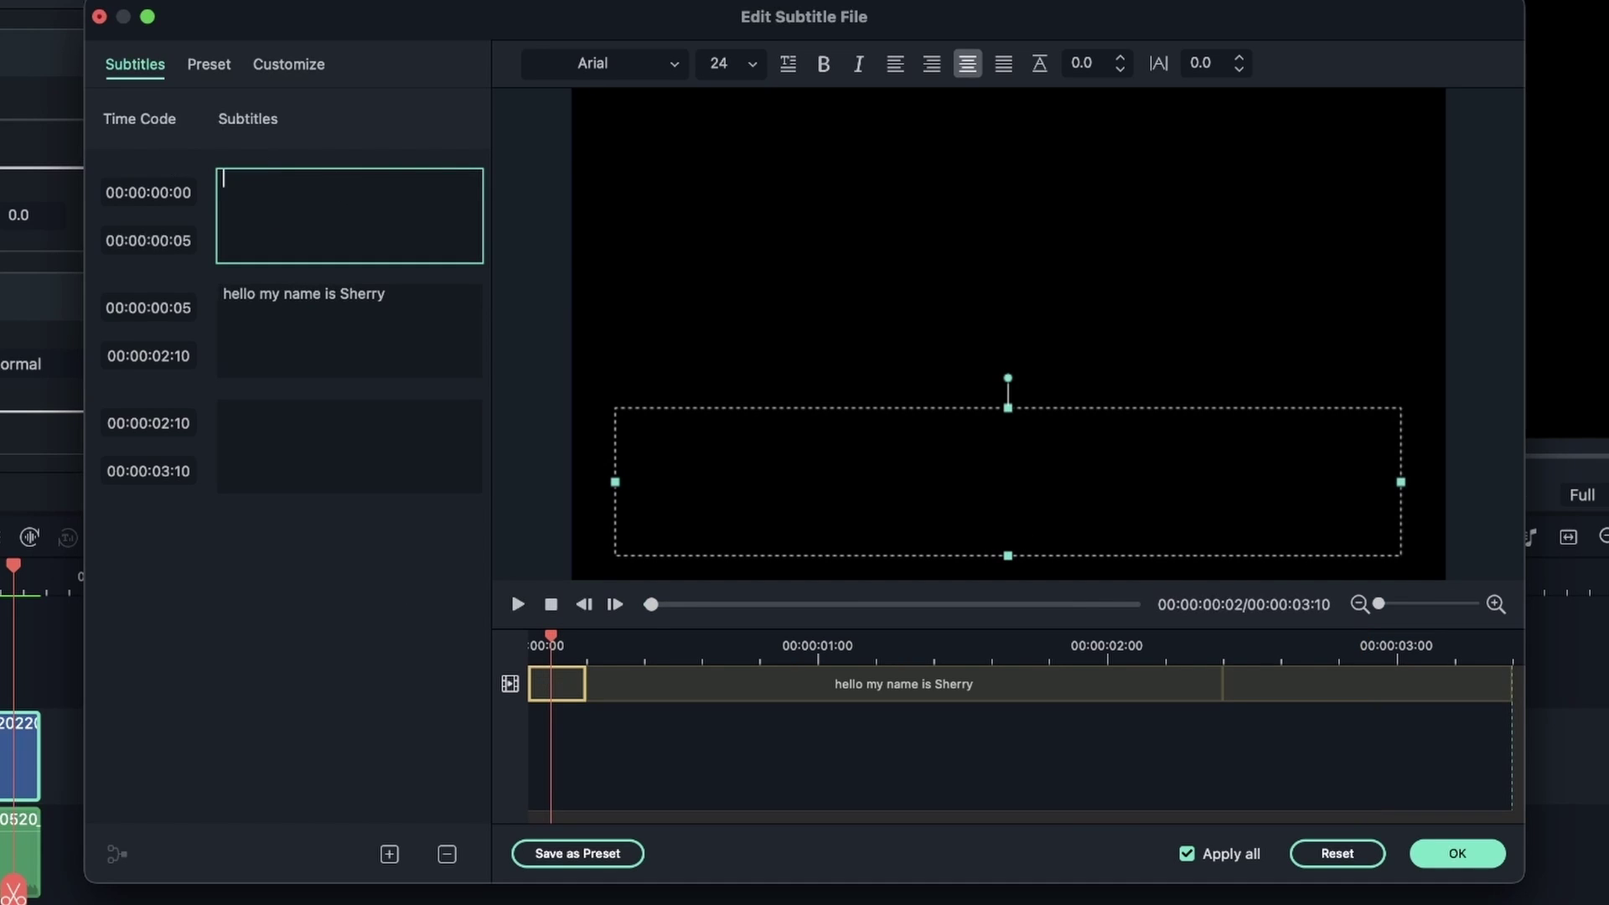
Step: Try several preset text styles on the middle subtitle line and apply Text style 5
{"action": "left_click", "coordinate": [206, 59]}
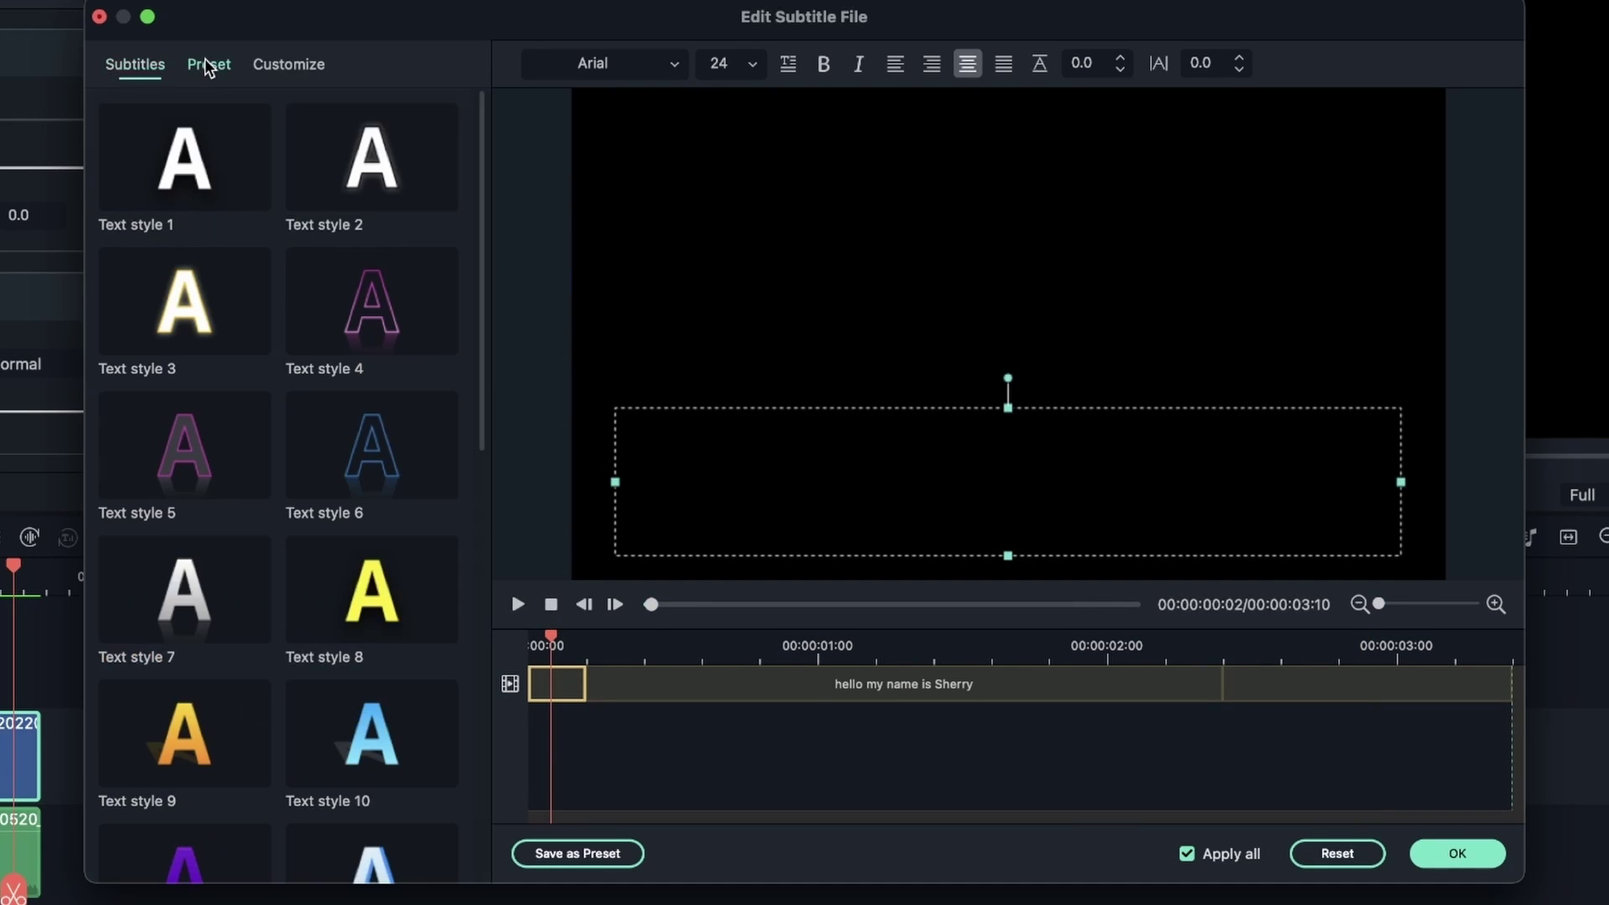
{"action": "left_click", "coordinate": [840, 652]}
{"action": "left_click", "coordinate": [895, 684]}
{"action": "left_click", "coordinate": [352, 604]}
{"action": "left_click", "coordinate": [325, 704]}
{"action": "left_click", "coordinate": [210, 729]}
{"action": "left_click", "coordinate": [360, 444]}
{"action": "left_click", "coordinate": [121, 402]}
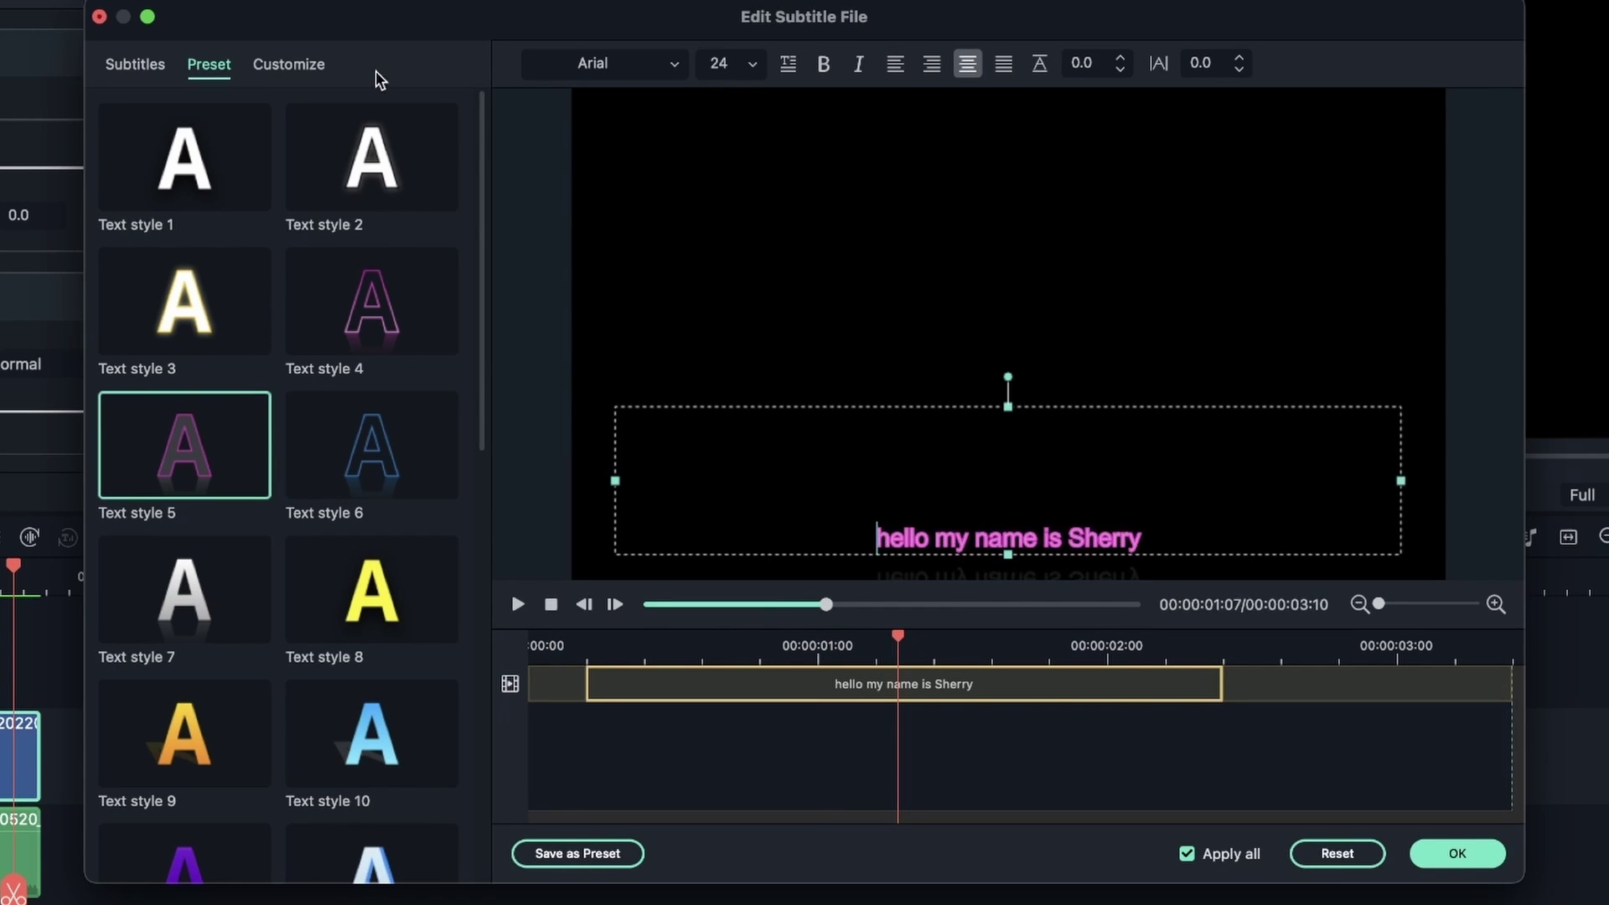
Step: Examine the customization settings of the subtitle style, from animation and text fill down to text shadow
{"action": "left_click", "coordinate": [269, 70]}
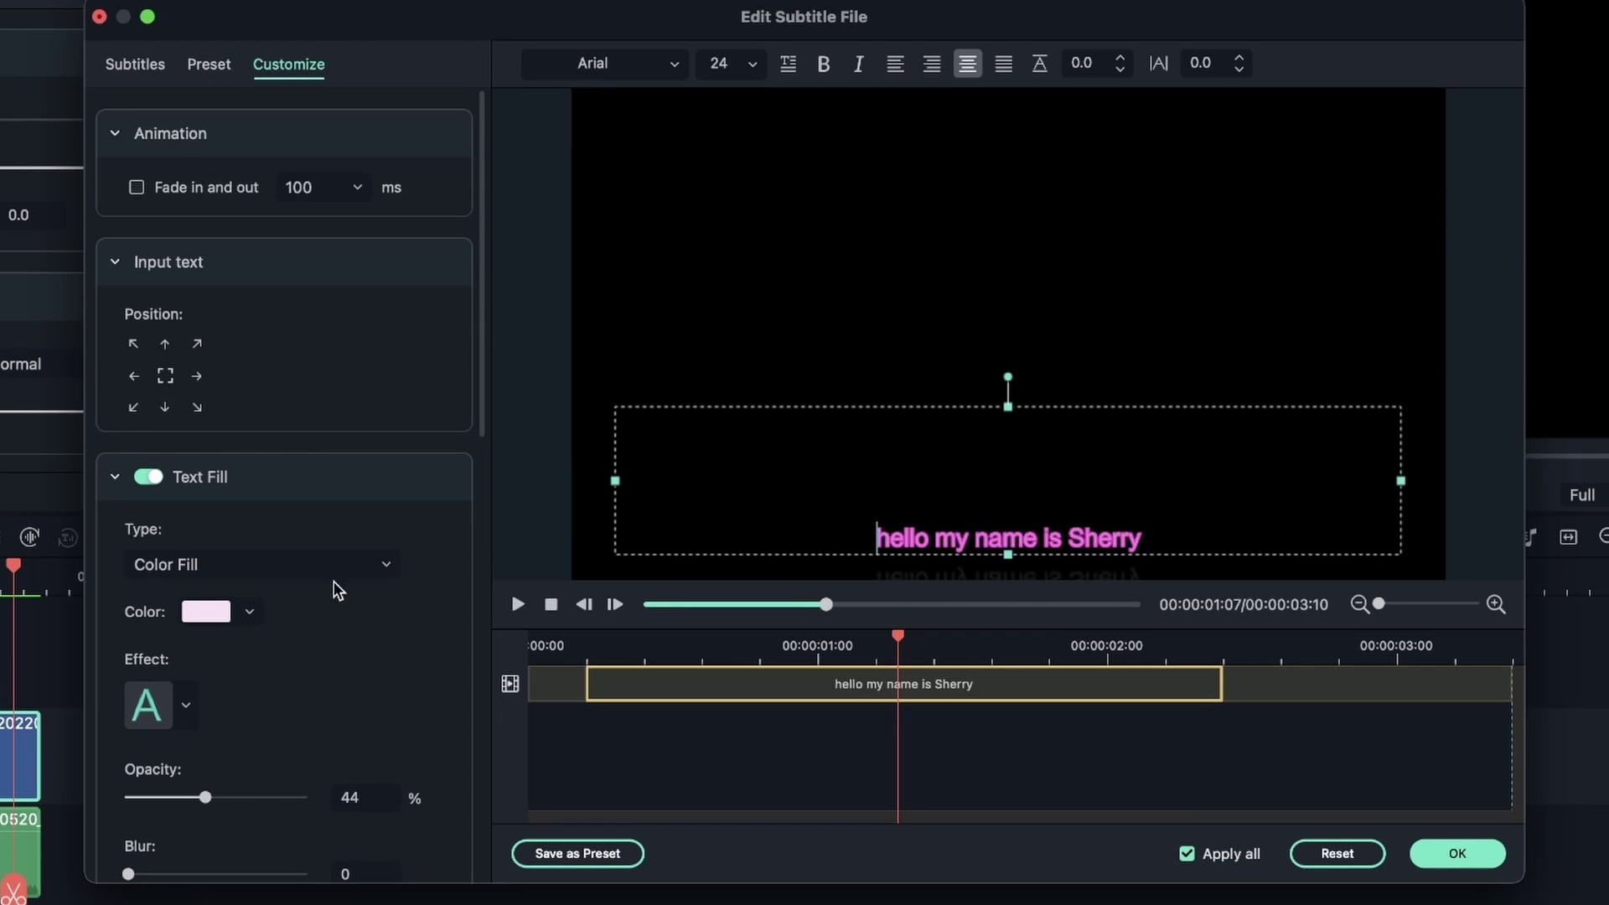
{"action": "scroll", "coordinate": [335, 591], "scroll_direction": "down", "scroll_amount": 10}
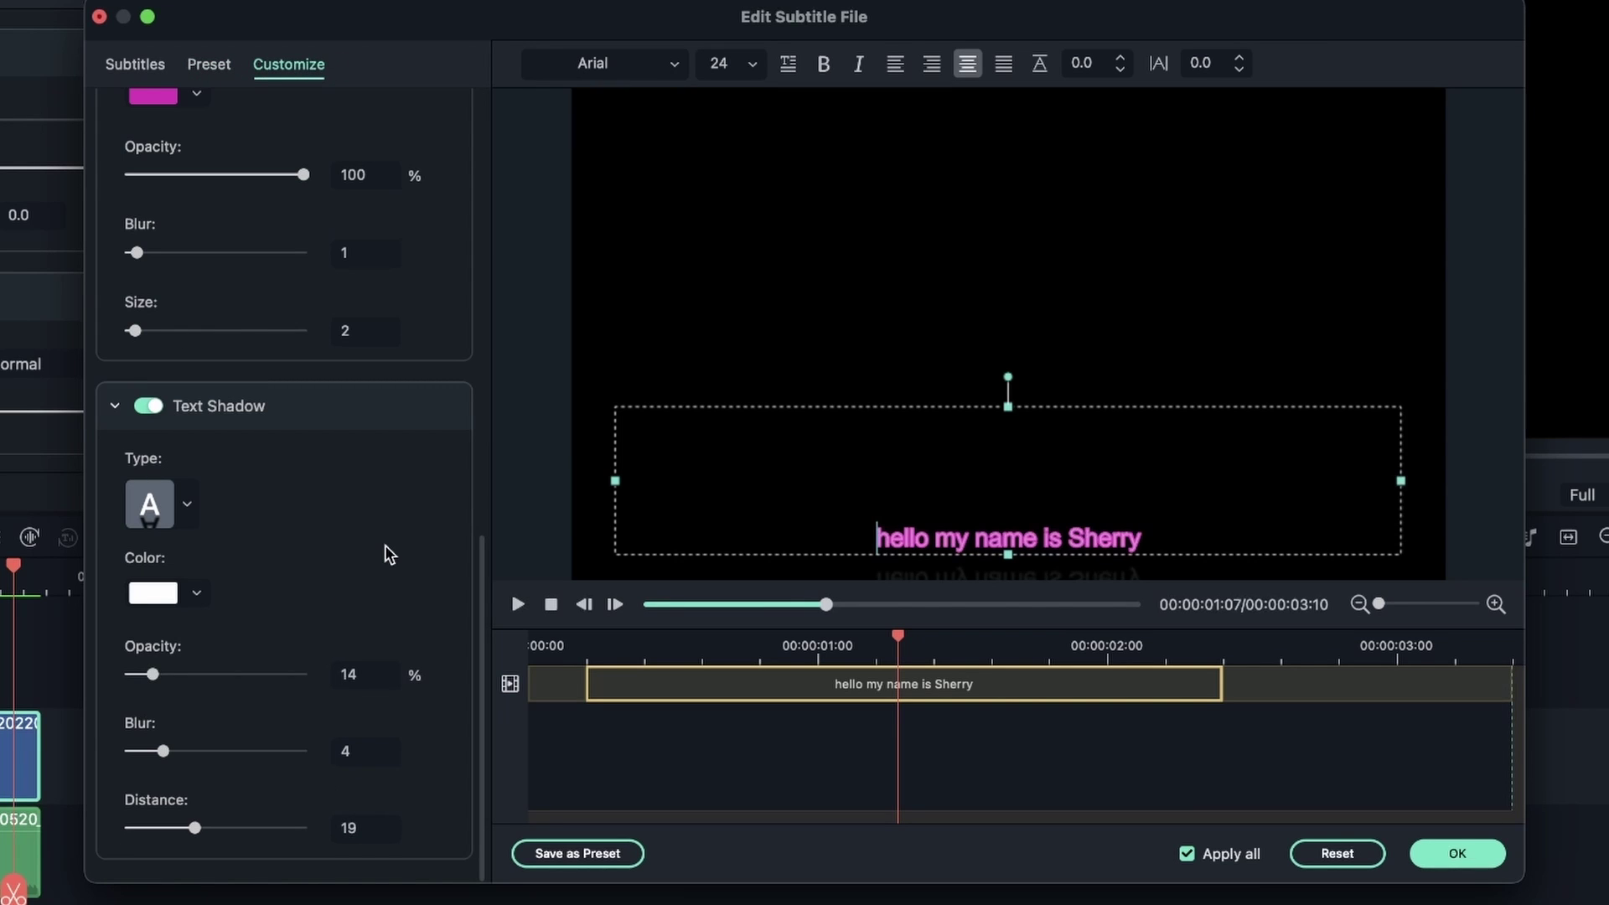
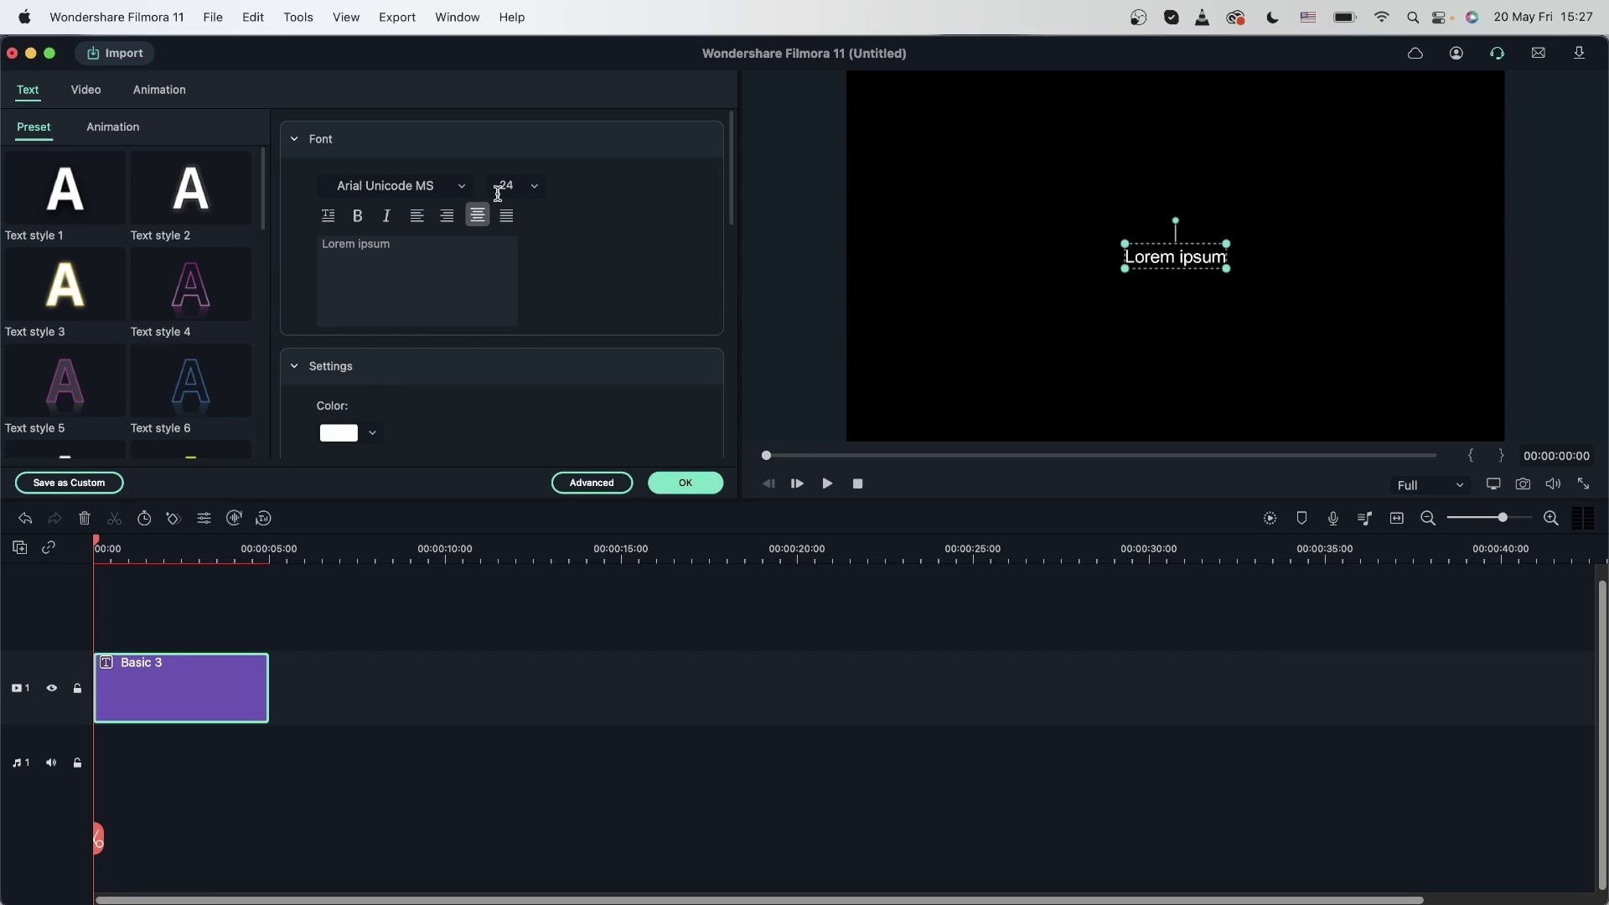
Step: Replace the Basic 3 title's placeholder text with "I like ice cream" and apply it
{"action": "left_click_drag", "start_coordinate": [456, 274], "coordinate": [280, 250]}
{"action": "type", "text": "I like vani"}
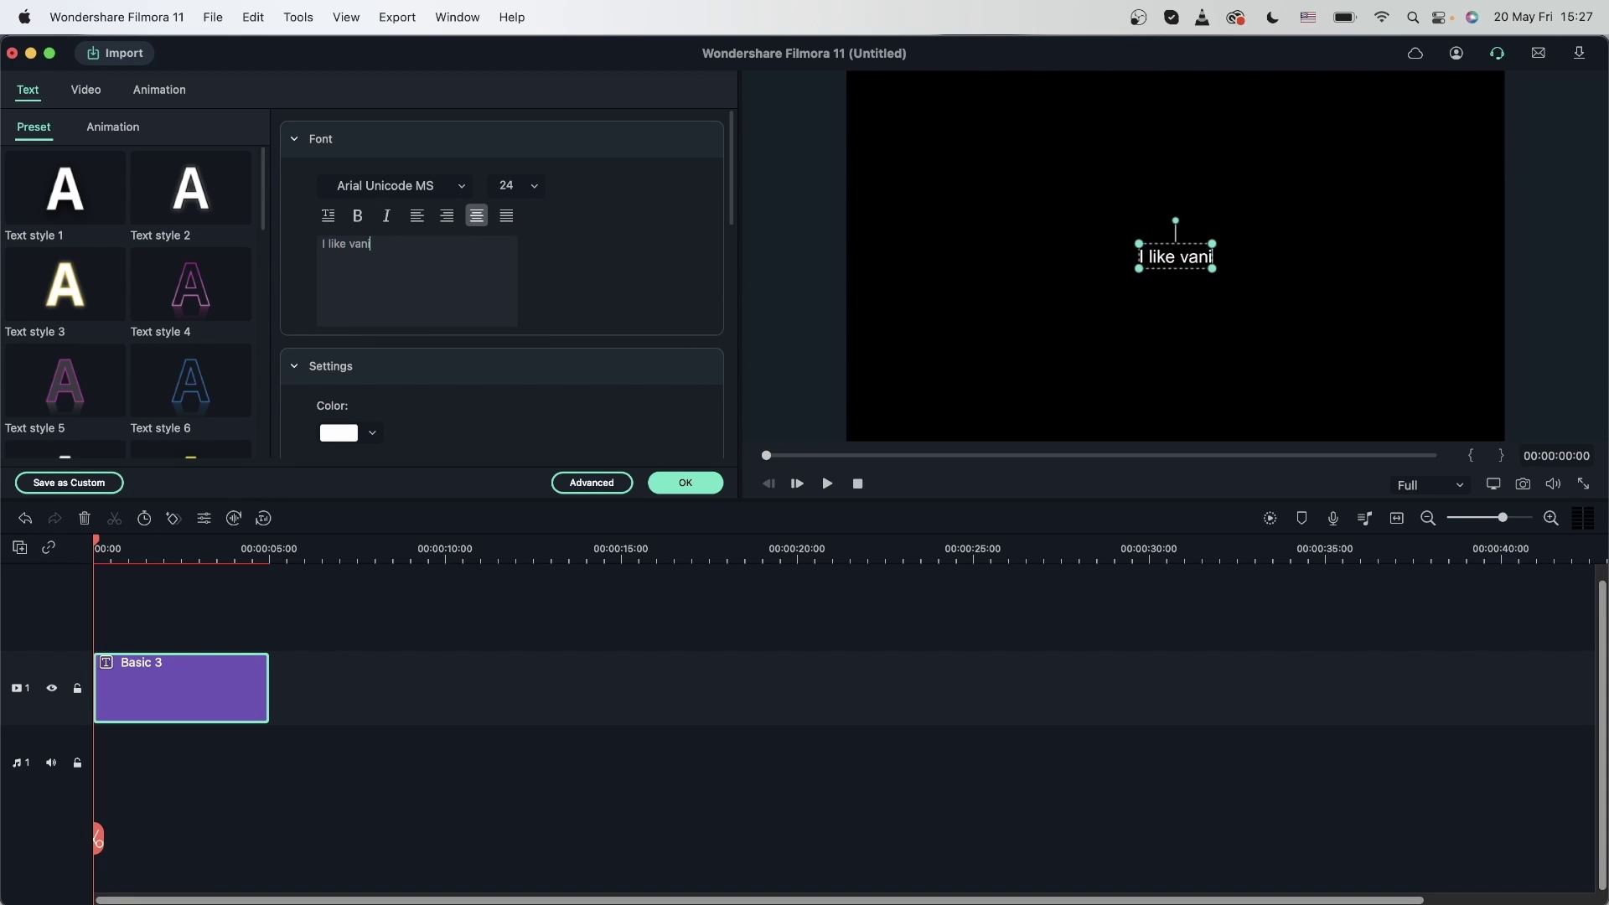
{"action": "key", "text": "BackSpace"}
{"action": "key", "text": "BackSpace"}
{"action": "key", "text": "BackSpace"}
{"action": "key", "text": "BackSpace"}
{"action": "type", "text": "ice cream"}
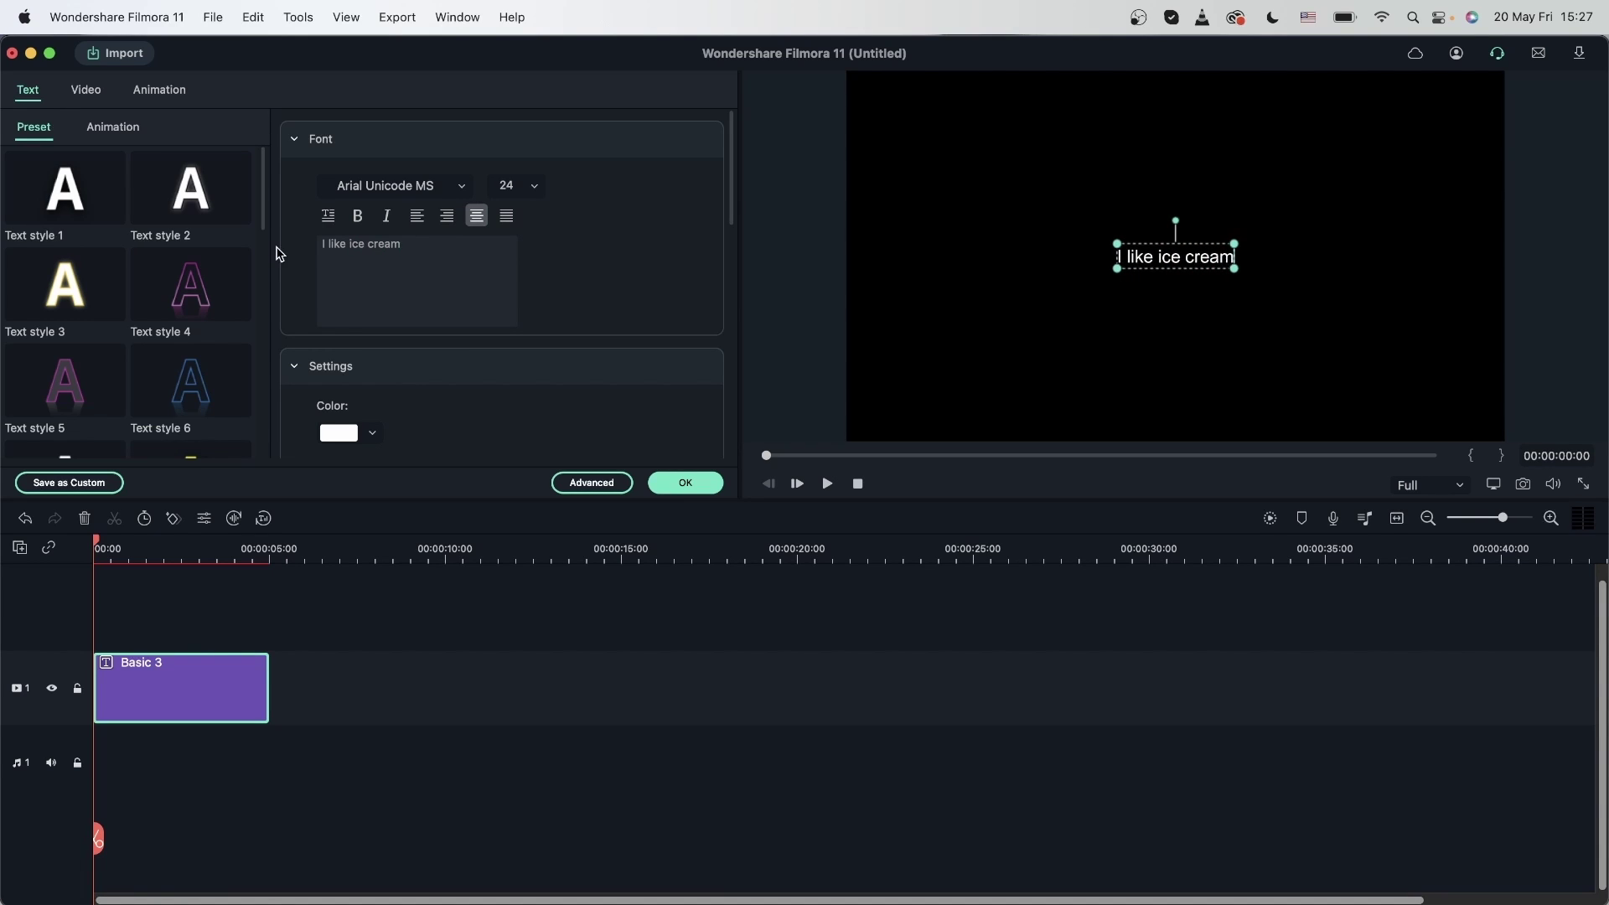
{"action": "left_click", "coordinate": [695, 486]}
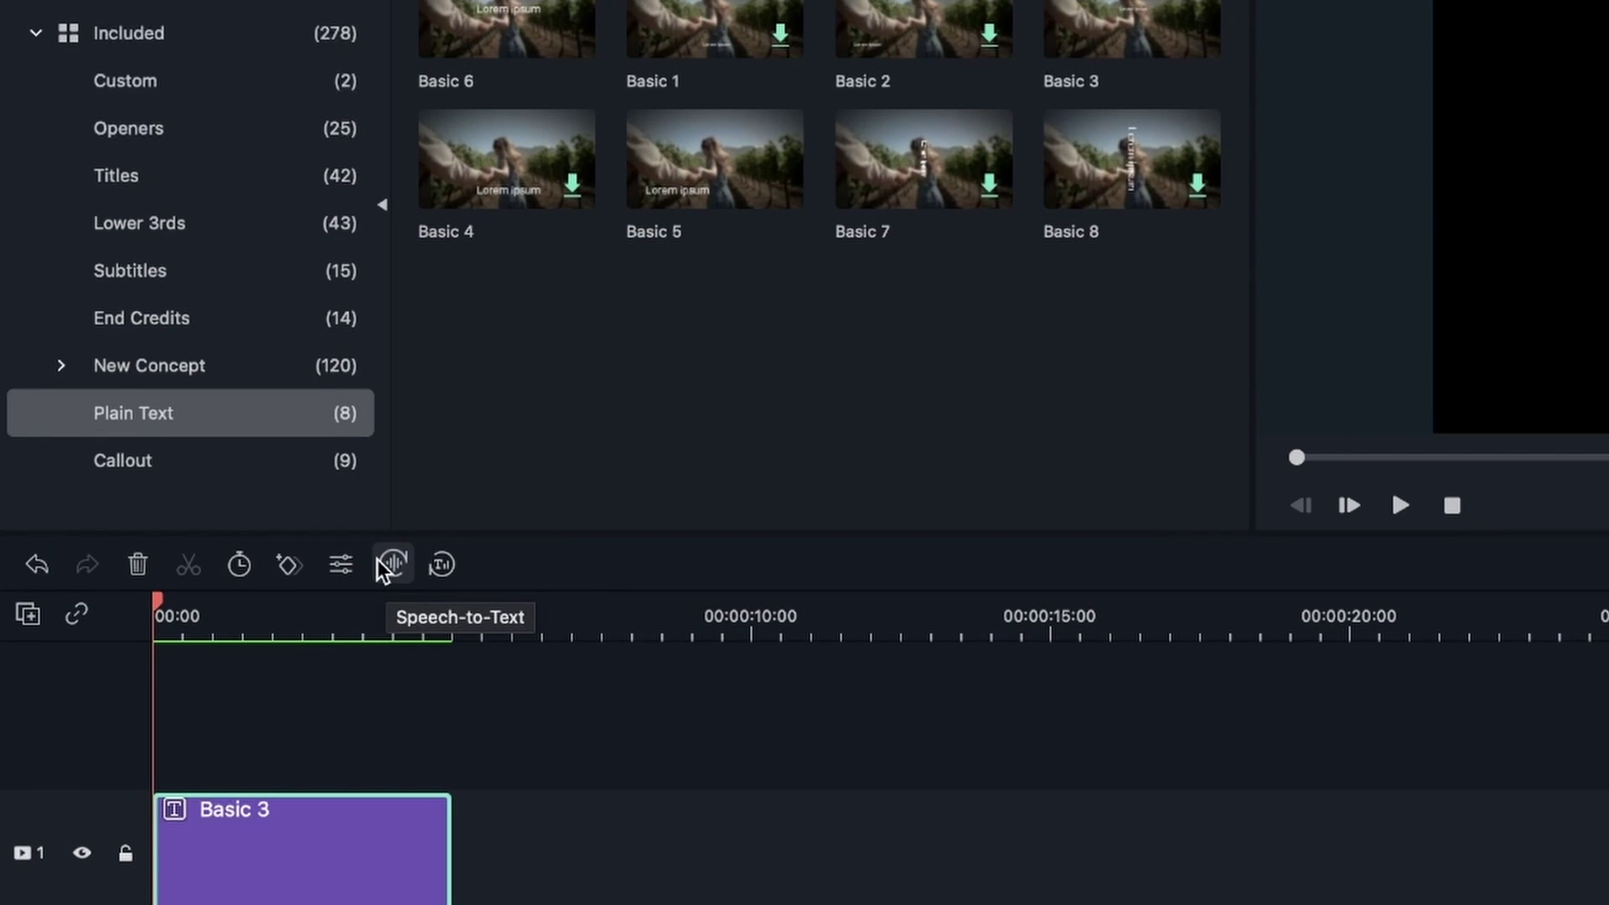
Step: Generate English (US) Text-to-Speech audio from the title using the Lili voice at slightly faster than normal speed, and play the result
{"action": "left_click", "coordinate": [439, 573]}
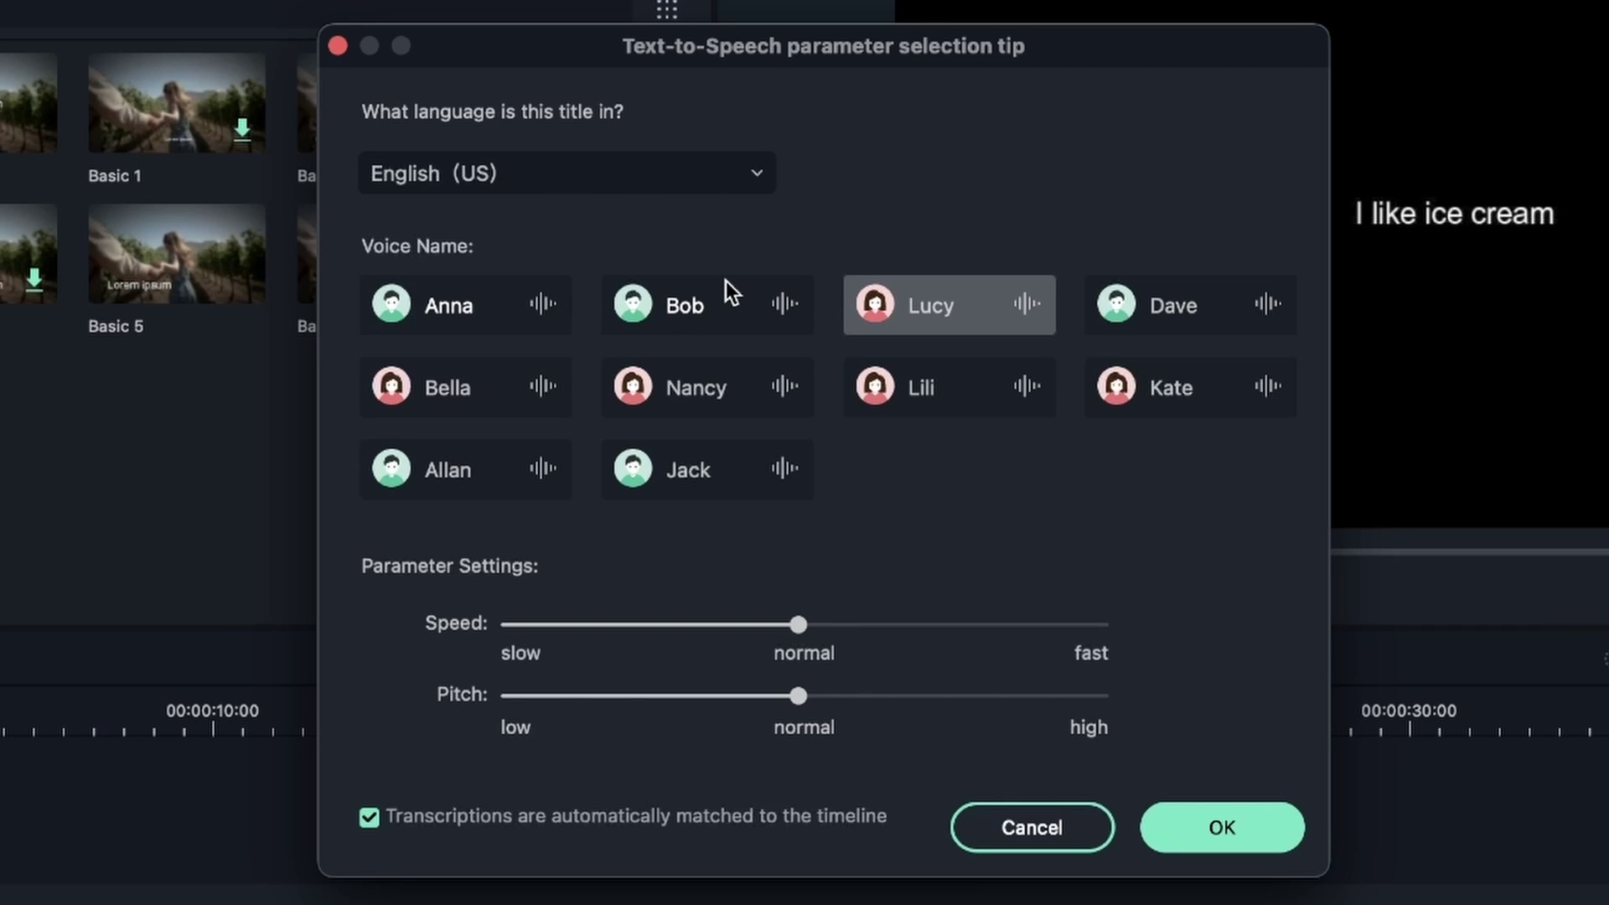
{"action": "left_click", "coordinate": [469, 313]}
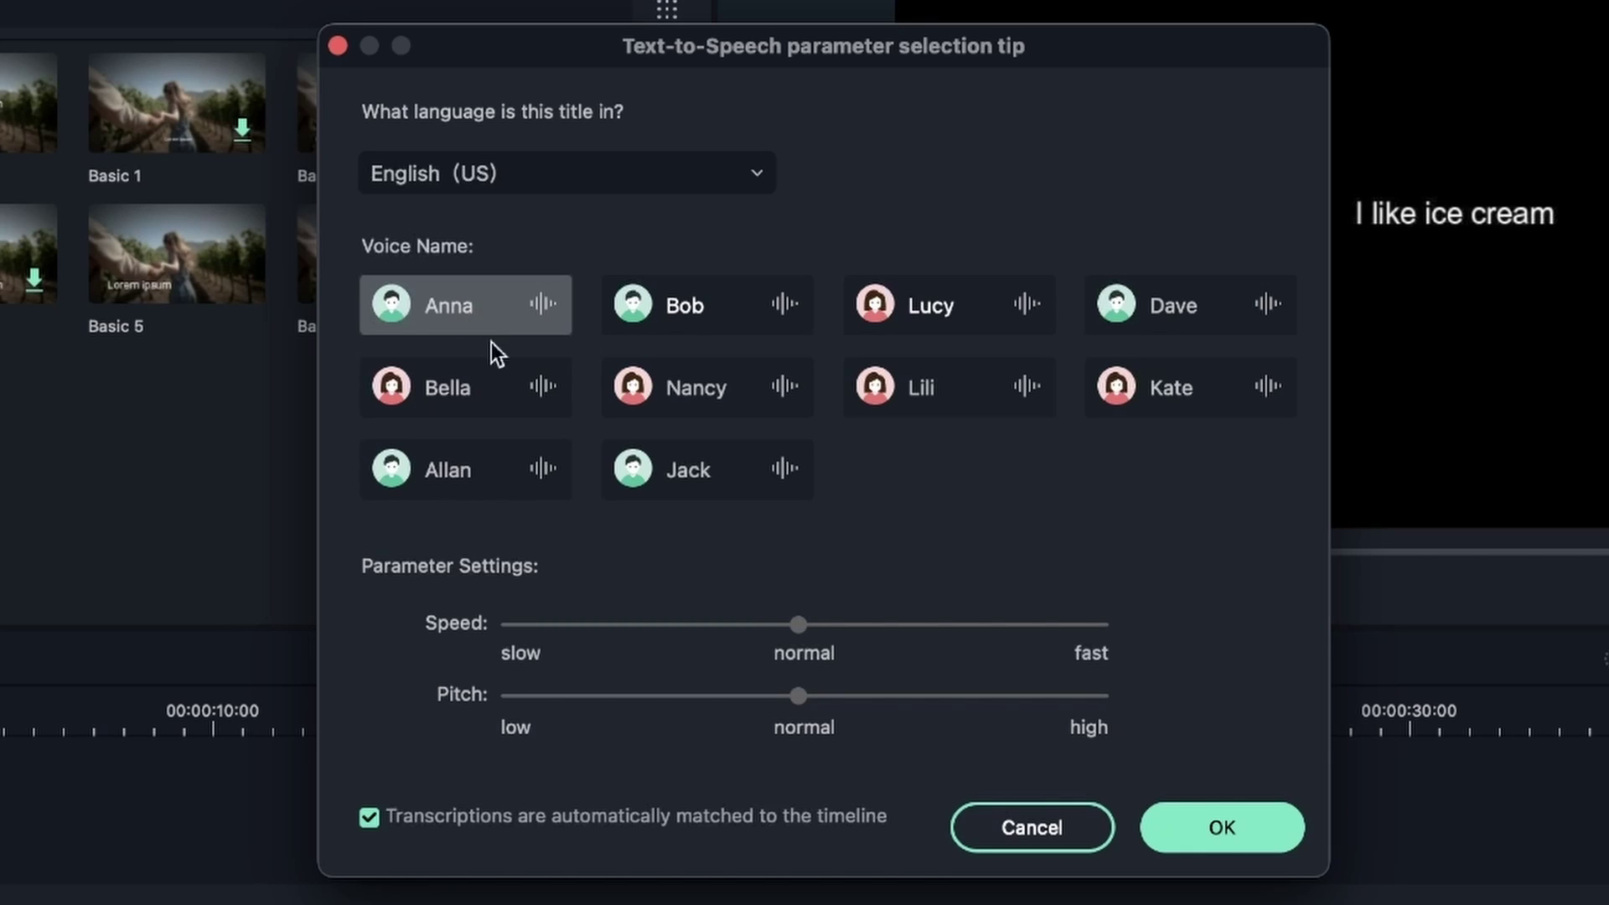
{"action": "left_click", "coordinate": [964, 386]}
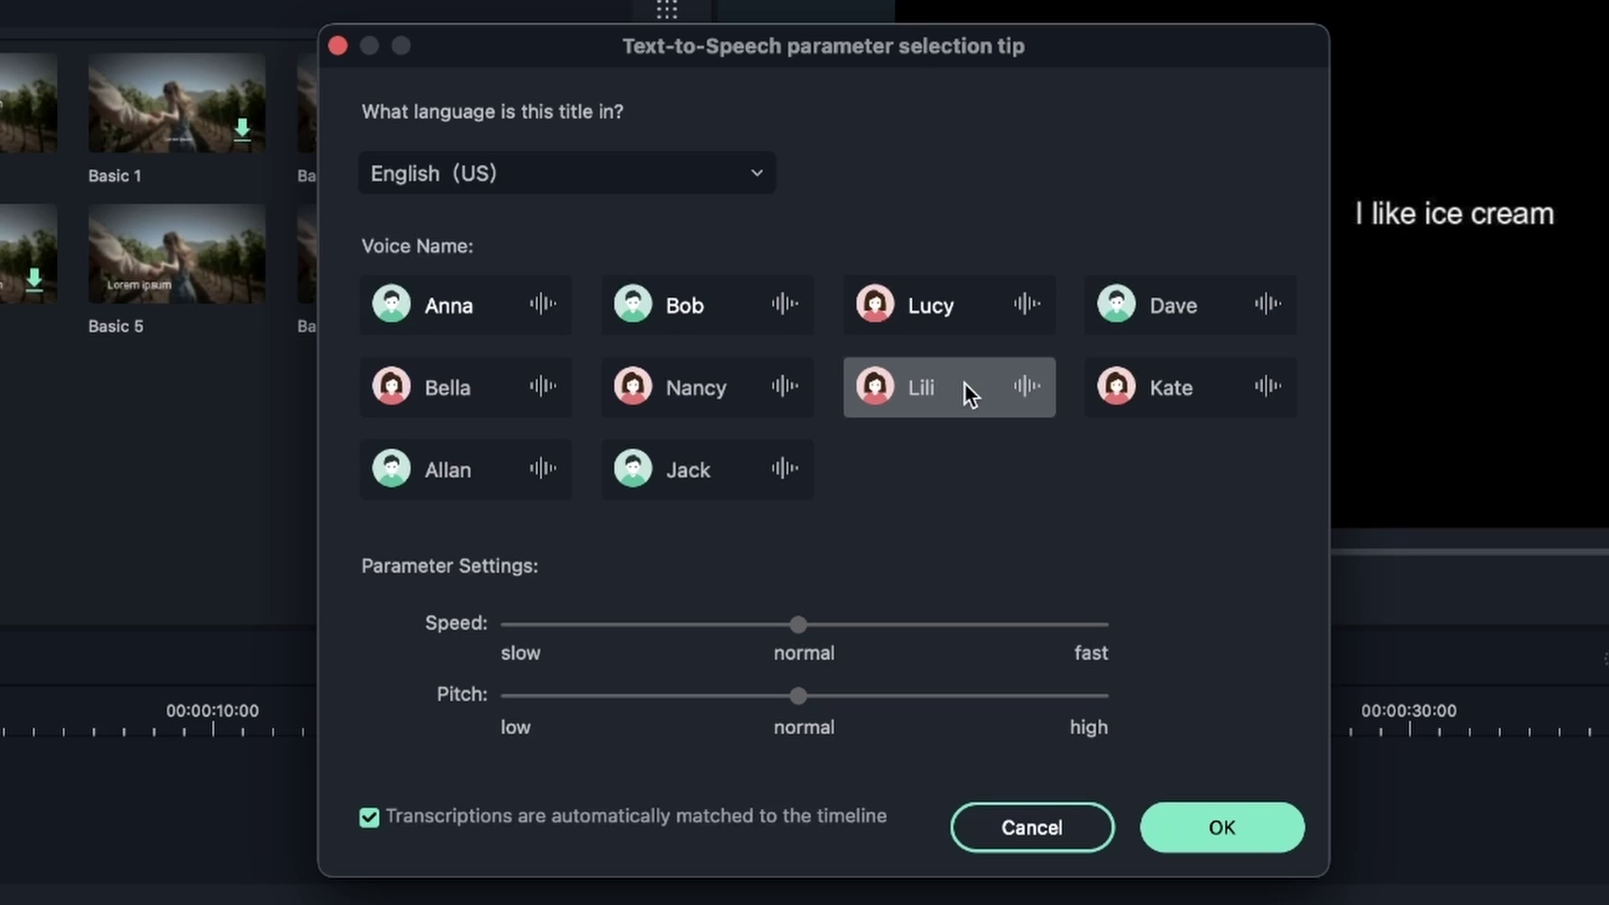
{"action": "left_click", "coordinate": [1168, 306]}
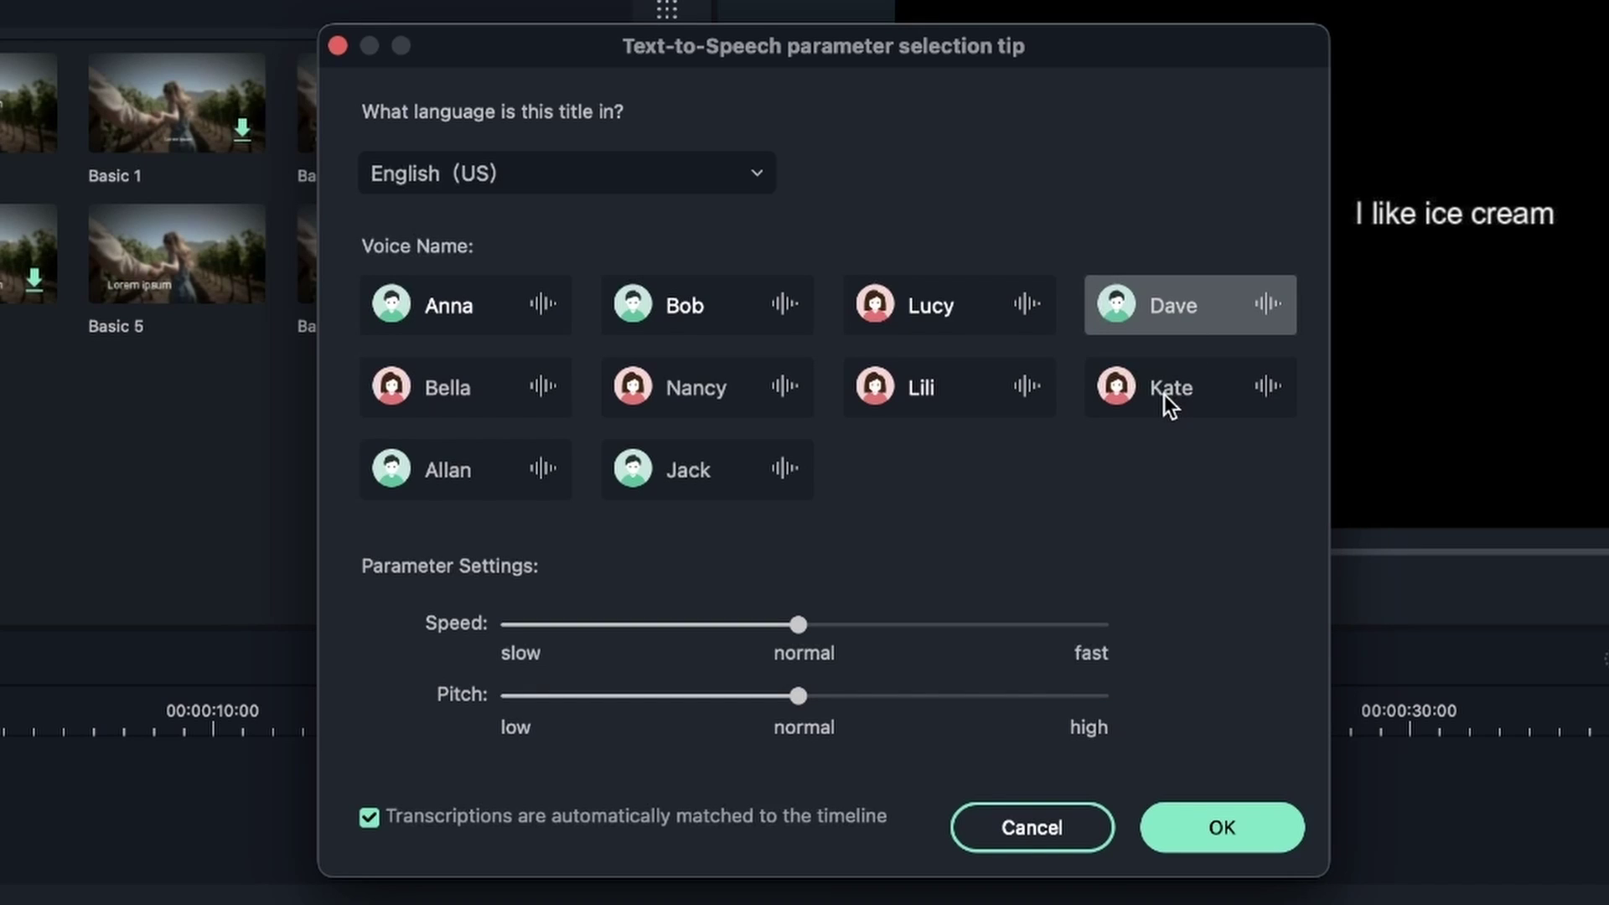
{"action": "left_click", "coordinate": [922, 368]}
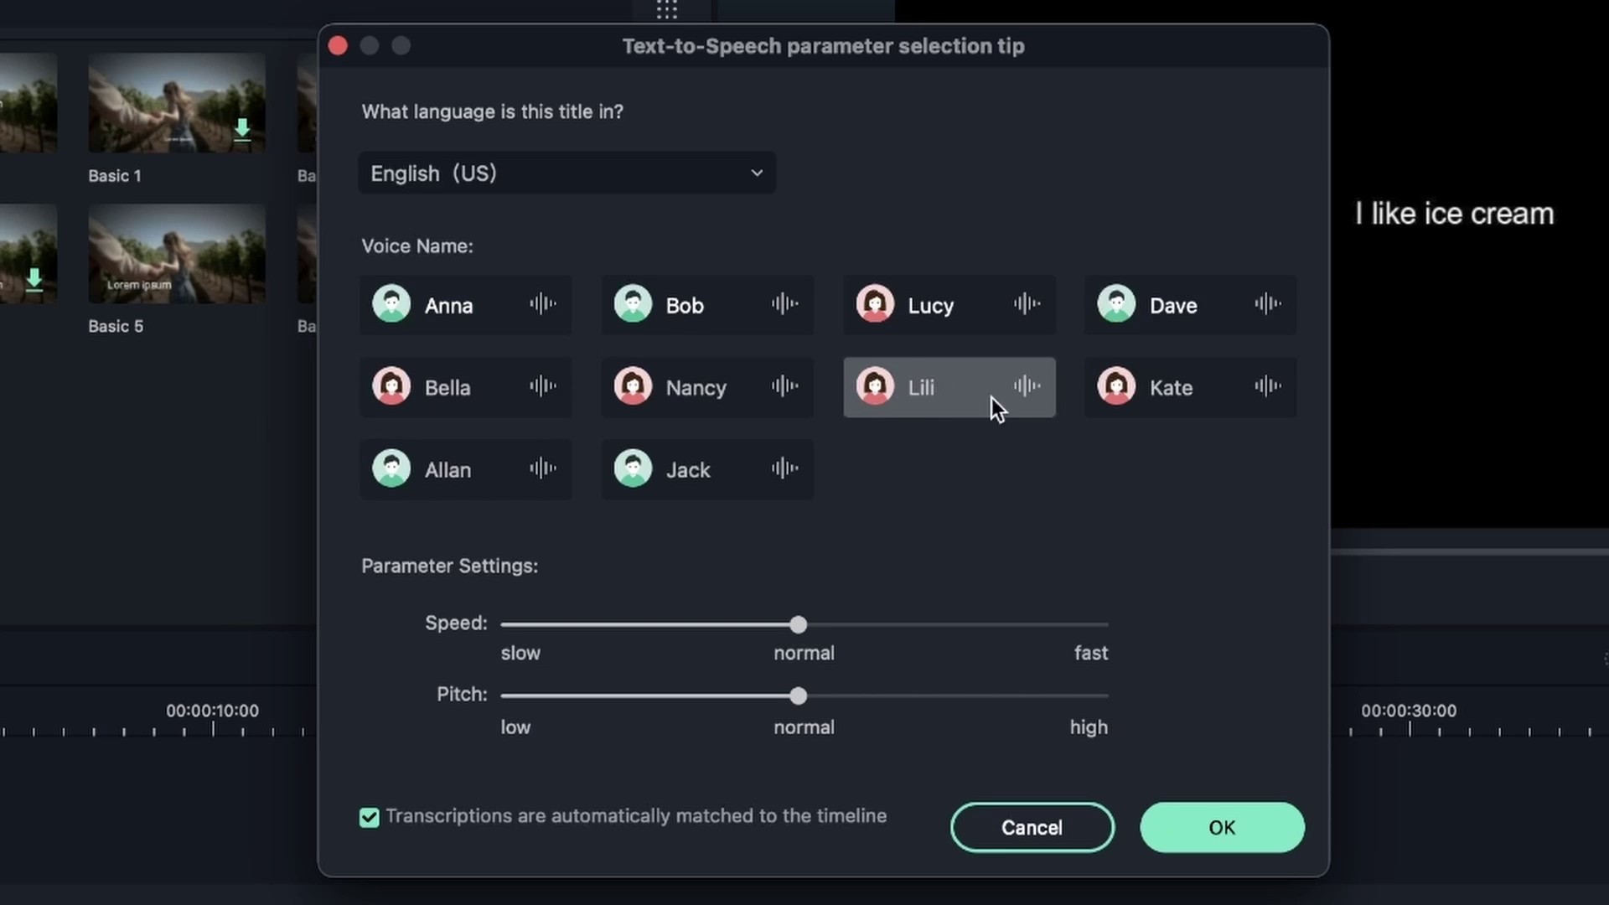
{"action": "left_click_drag", "start_coordinate": [798, 625], "coordinate": [841, 631]}
{"action": "left_click", "coordinate": [1207, 842]}
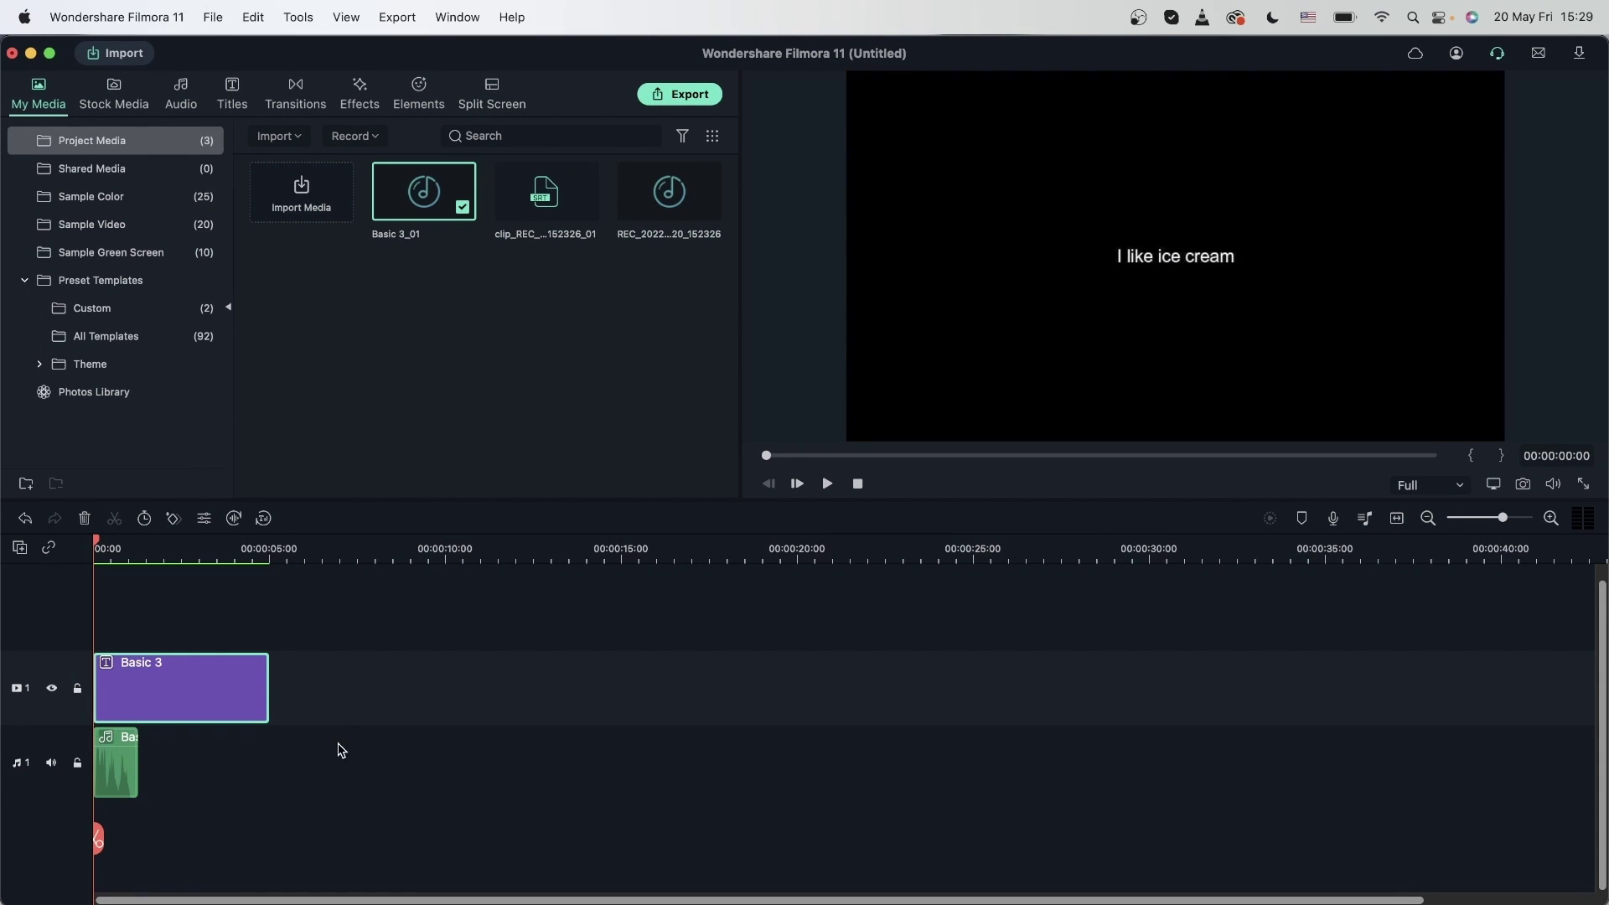
{"action": "key", "text": "space"}
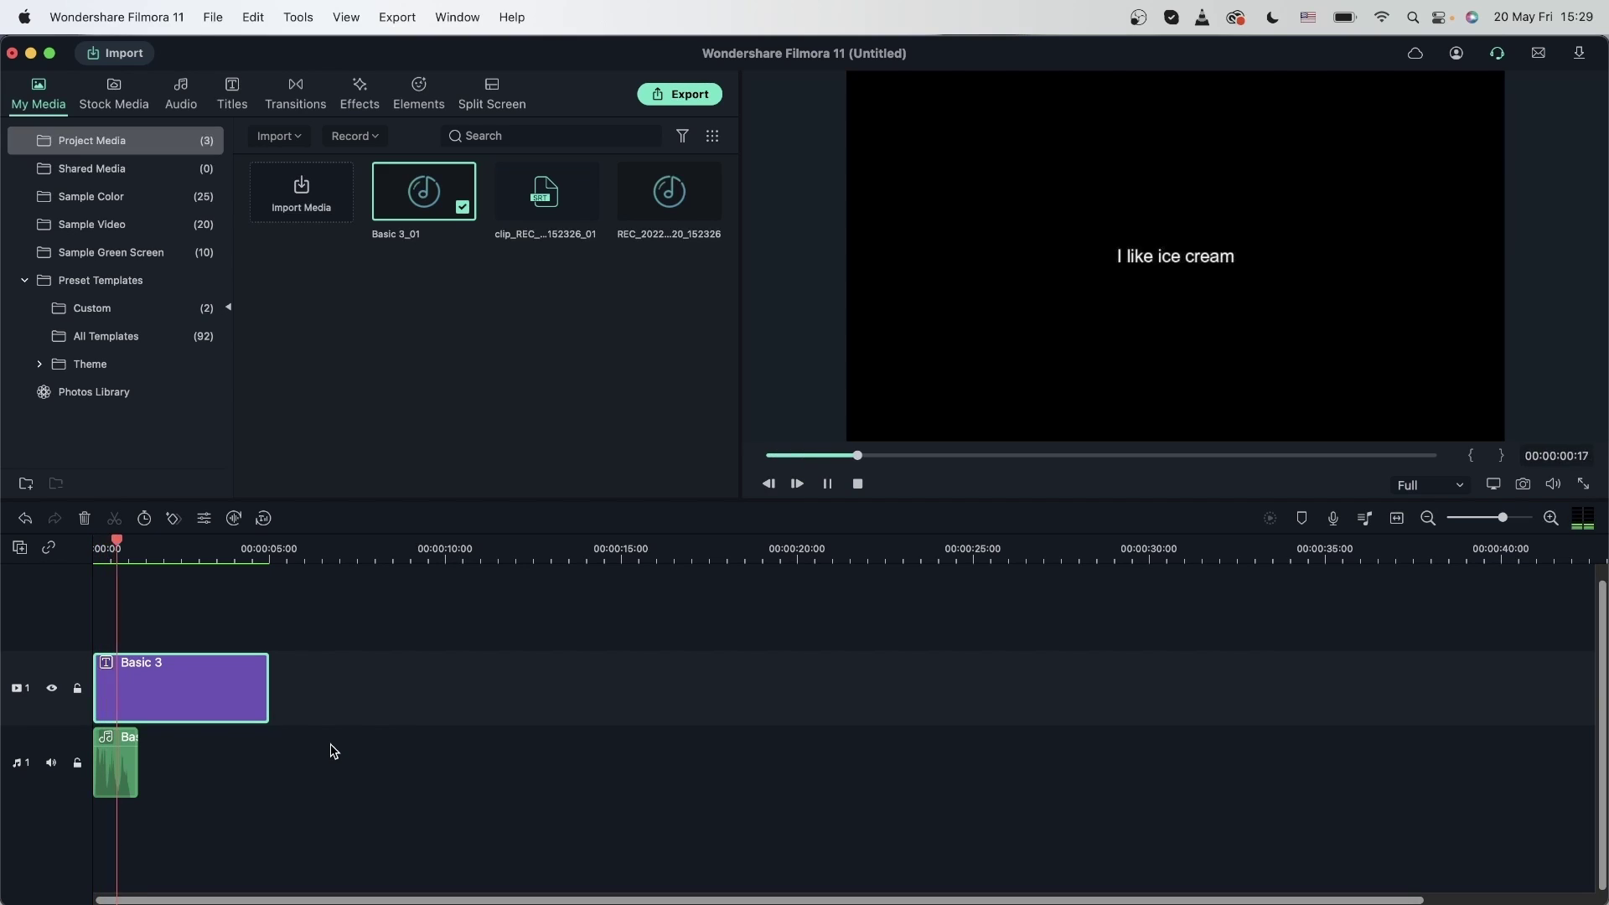
{"action": "key", "text": "space"}
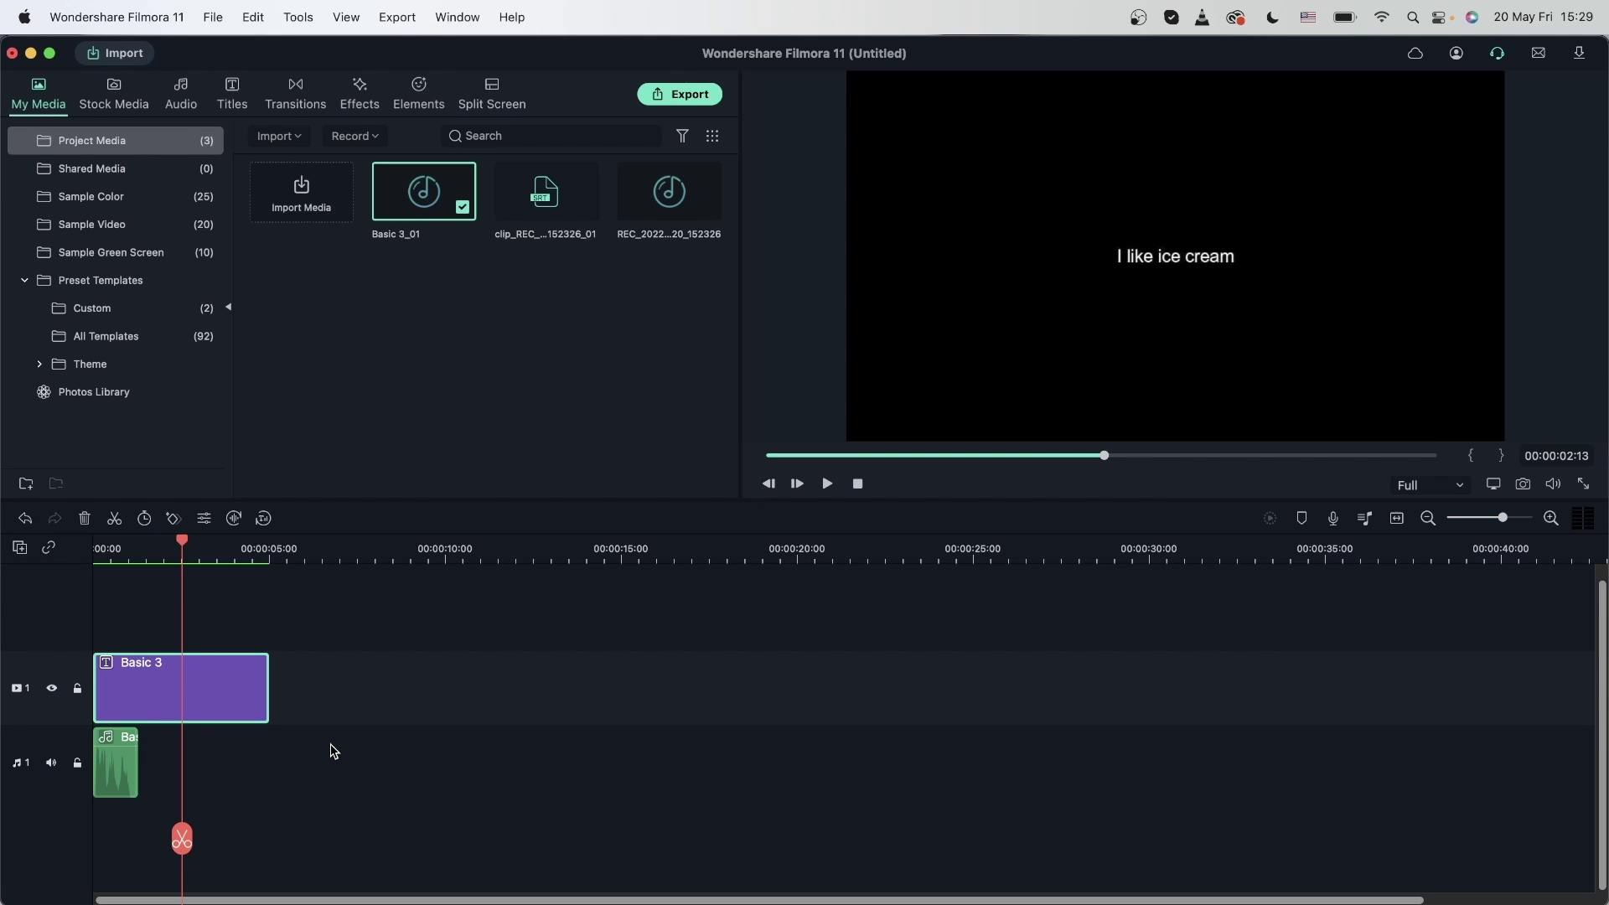
Step: Clear all clips from the timeline and place the sample videos Travel 01, Travel 02 and Travel 03 on it
{"action": "key", "text": "super+a"}
{"action": "key", "text": "Delete"}
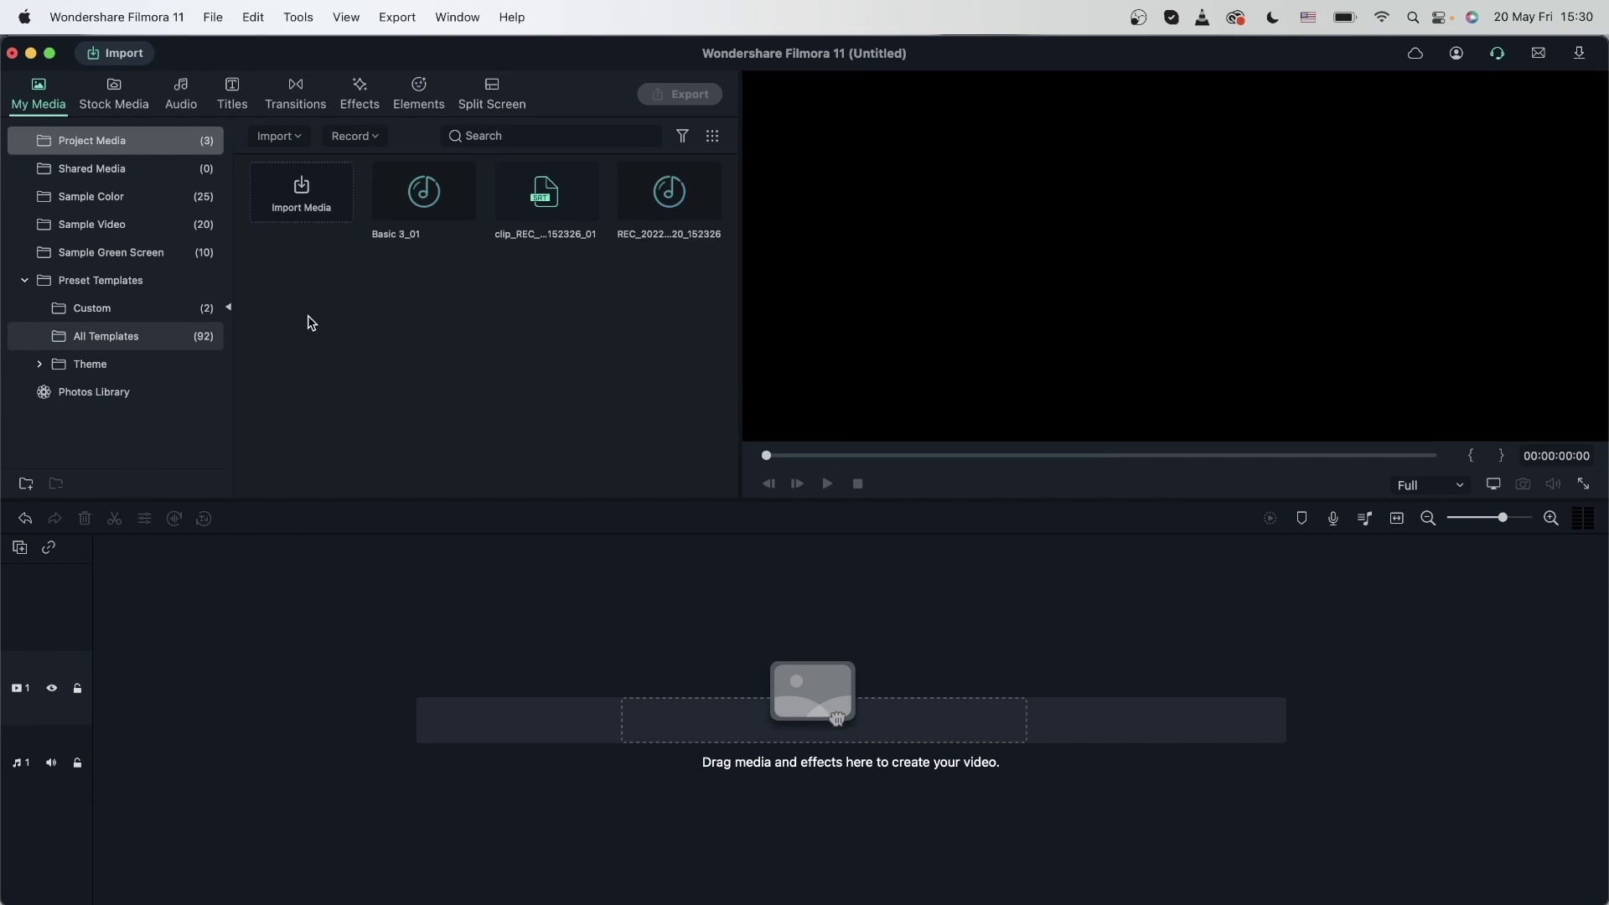
{"action": "left_click", "coordinate": [108, 232]}
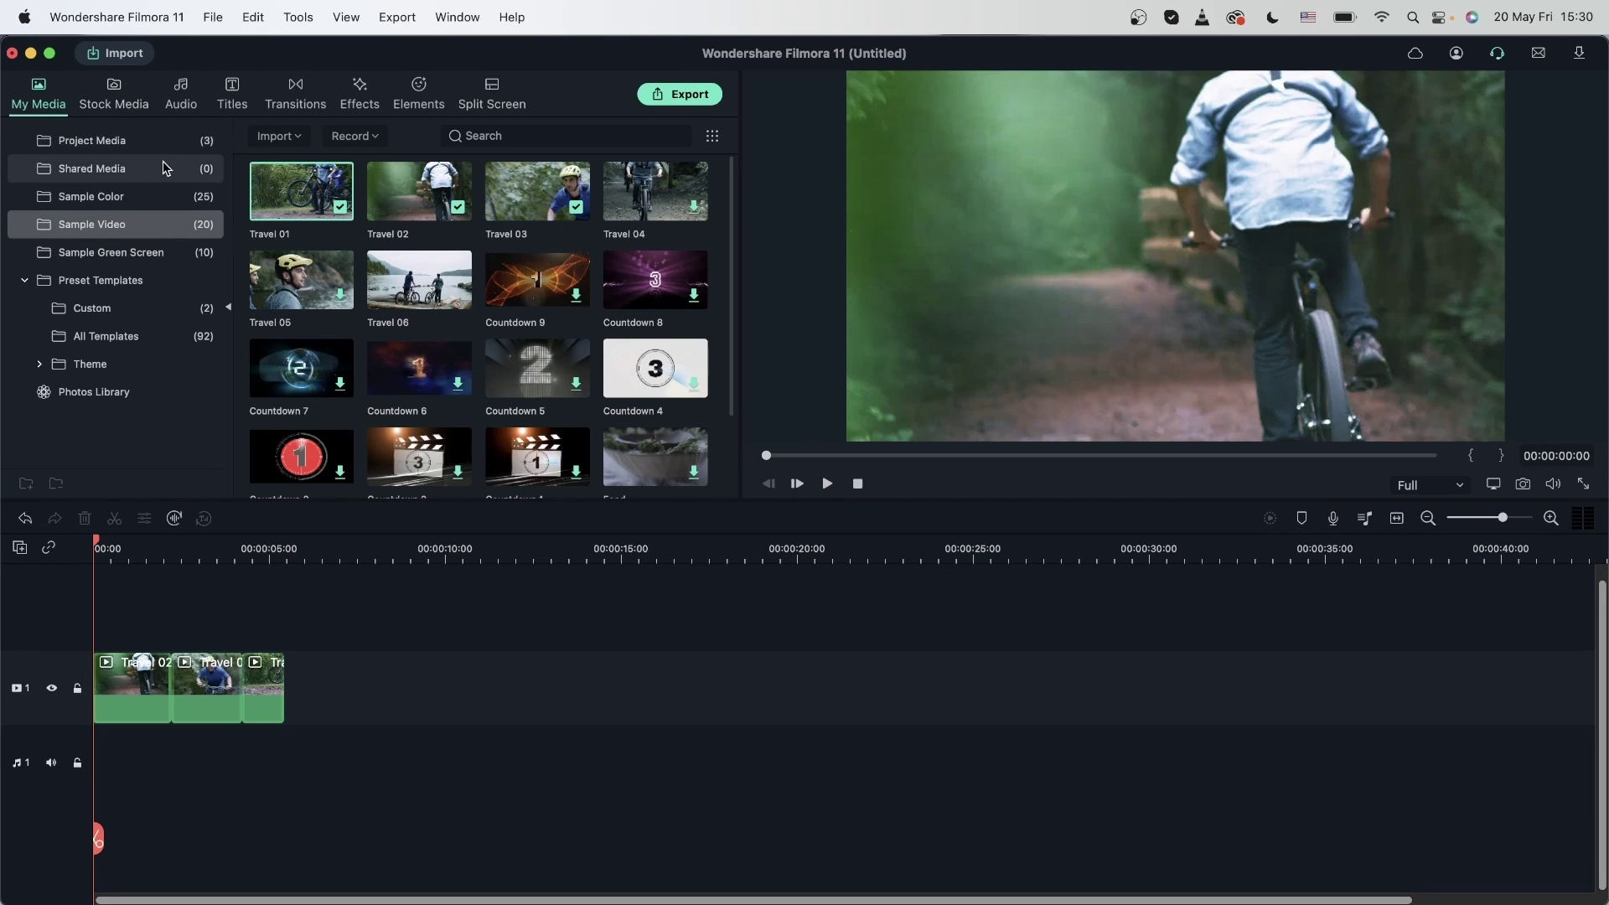
Step: Import the subtitle file Untitled.srt into the project media and place it on a track beneath the Travel clips
{"action": "left_click", "coordinate": [160, 140]}
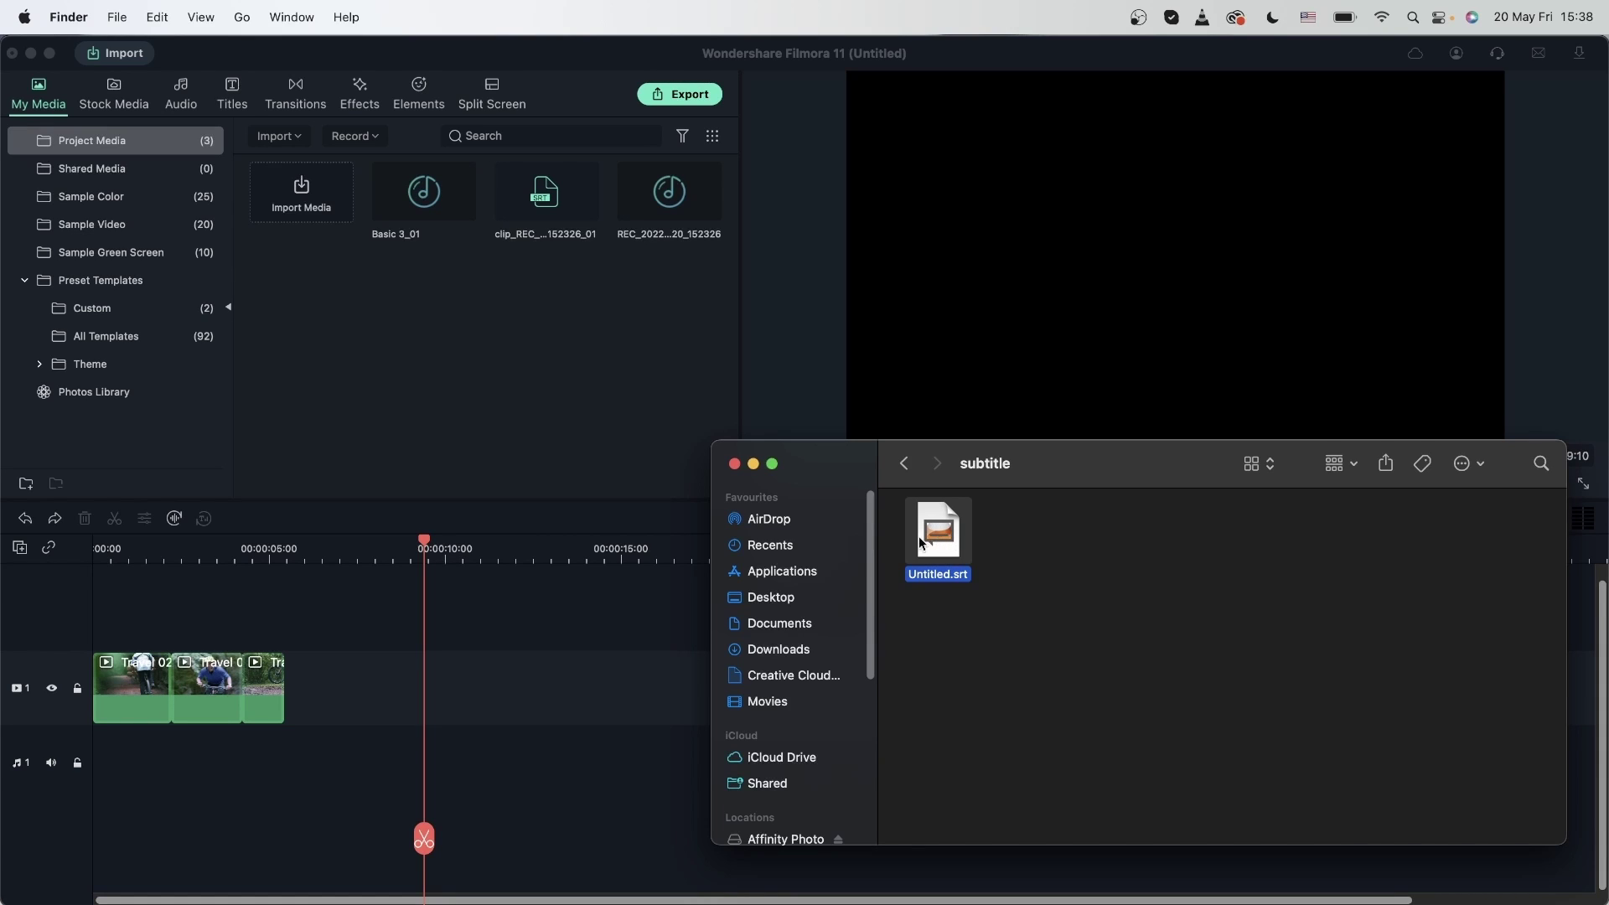
{"action": "left_click_drag", "start_coordinate": [937, 536], "coordinate": [411, 377]}
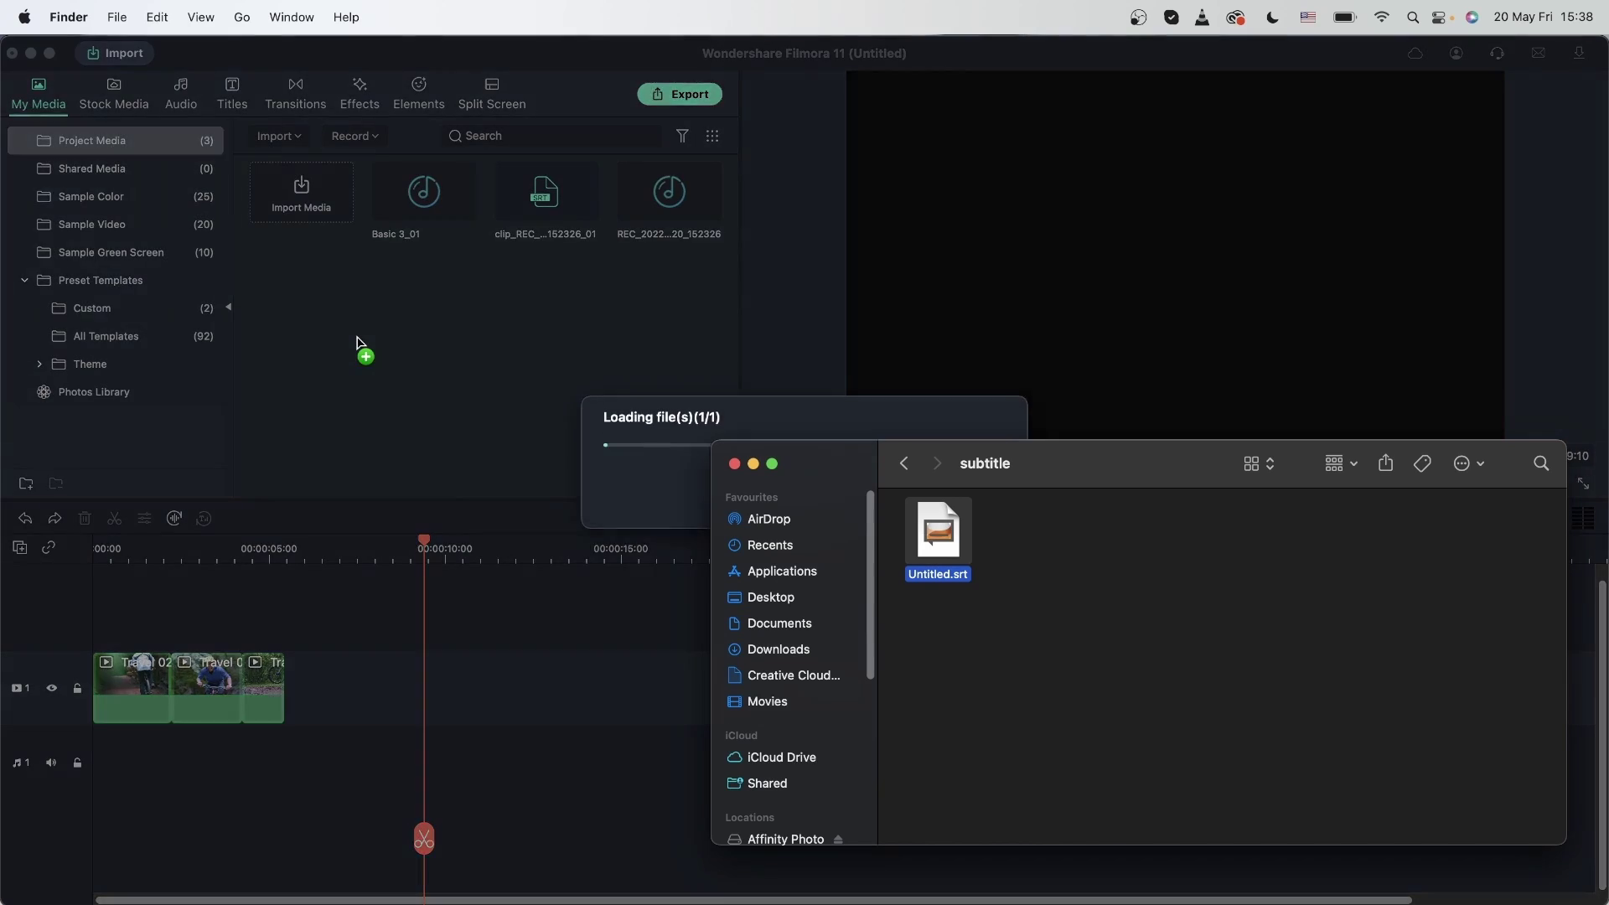
{"action": "left_click", "coordinate": [638, 668]}
{"action": "mouse_move", "coordinate": [331, 293]}
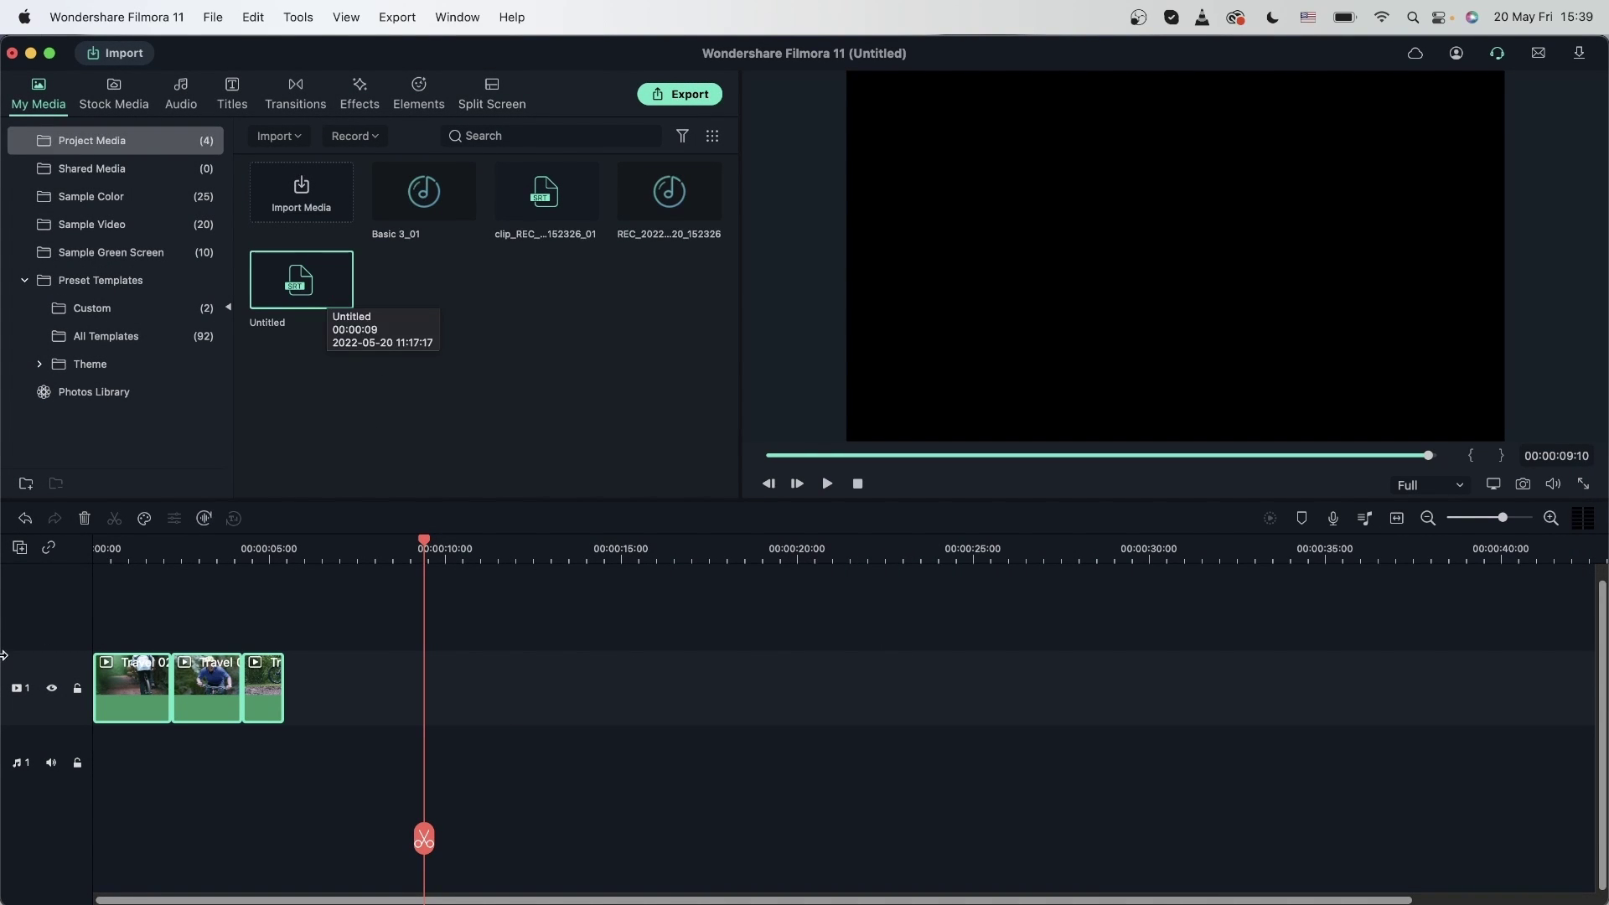
{"action": "left_click", "coordinate": [18, 548]}
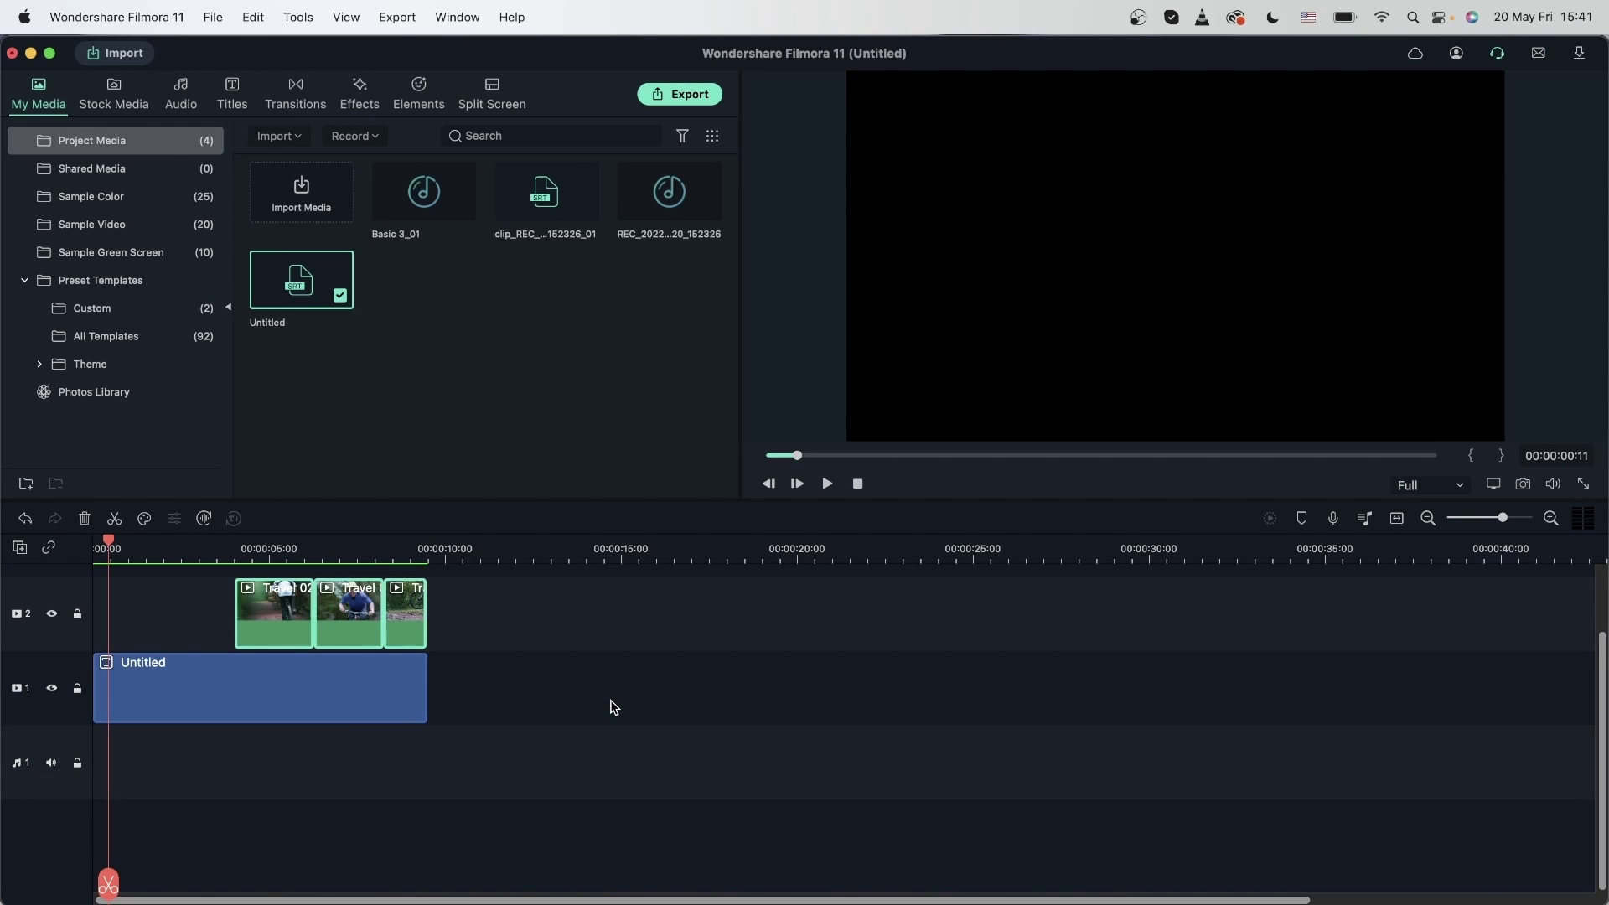
Step: Open the Untitled subtitle clip for editing, inspect its subtitle lines and time codes, and close the editor
{"action": "double_click", "coordinate": [349, 696]}
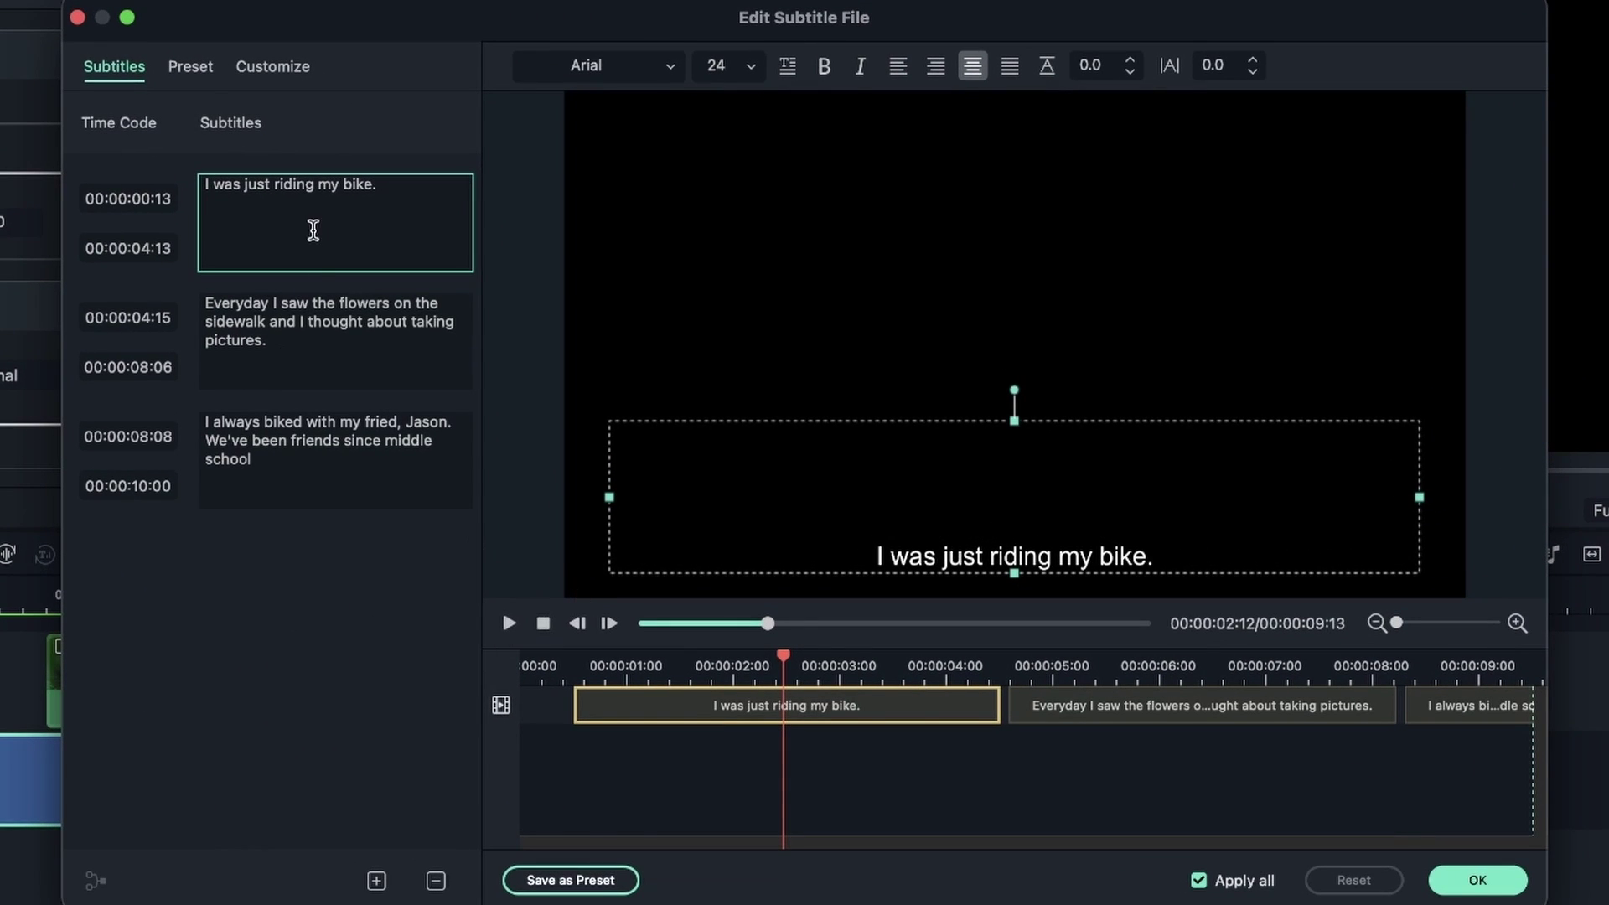
{"action": "left_click", "coordinate": [338, 326]}
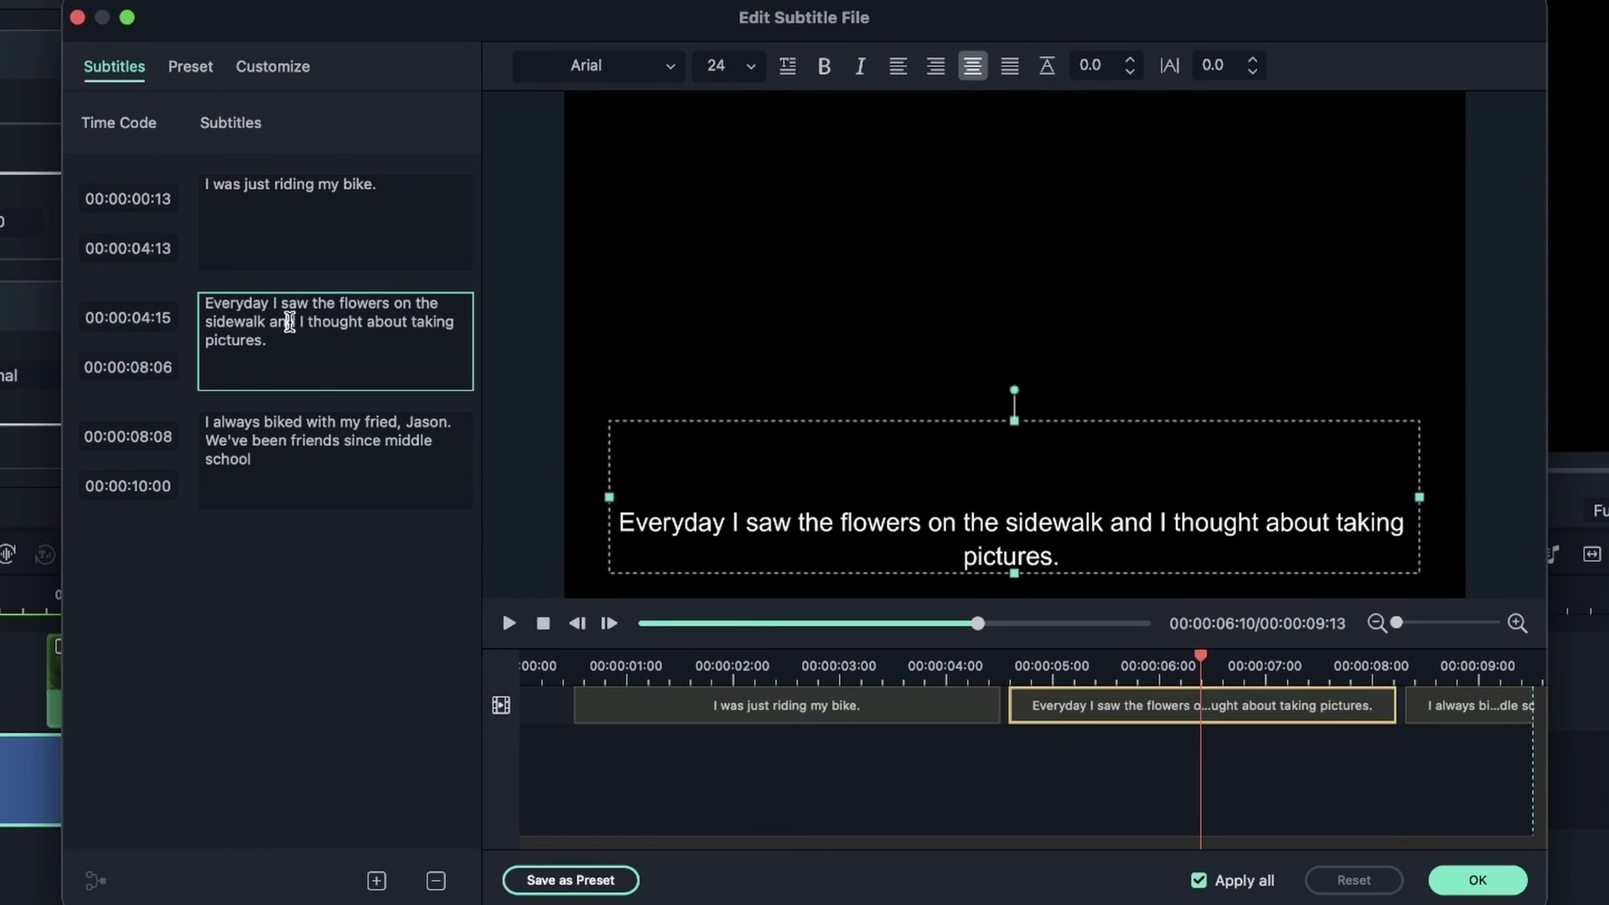
{"action": "left_click", "coordinate": [354, 372]}
{"action": "key", "text": "super+a"}
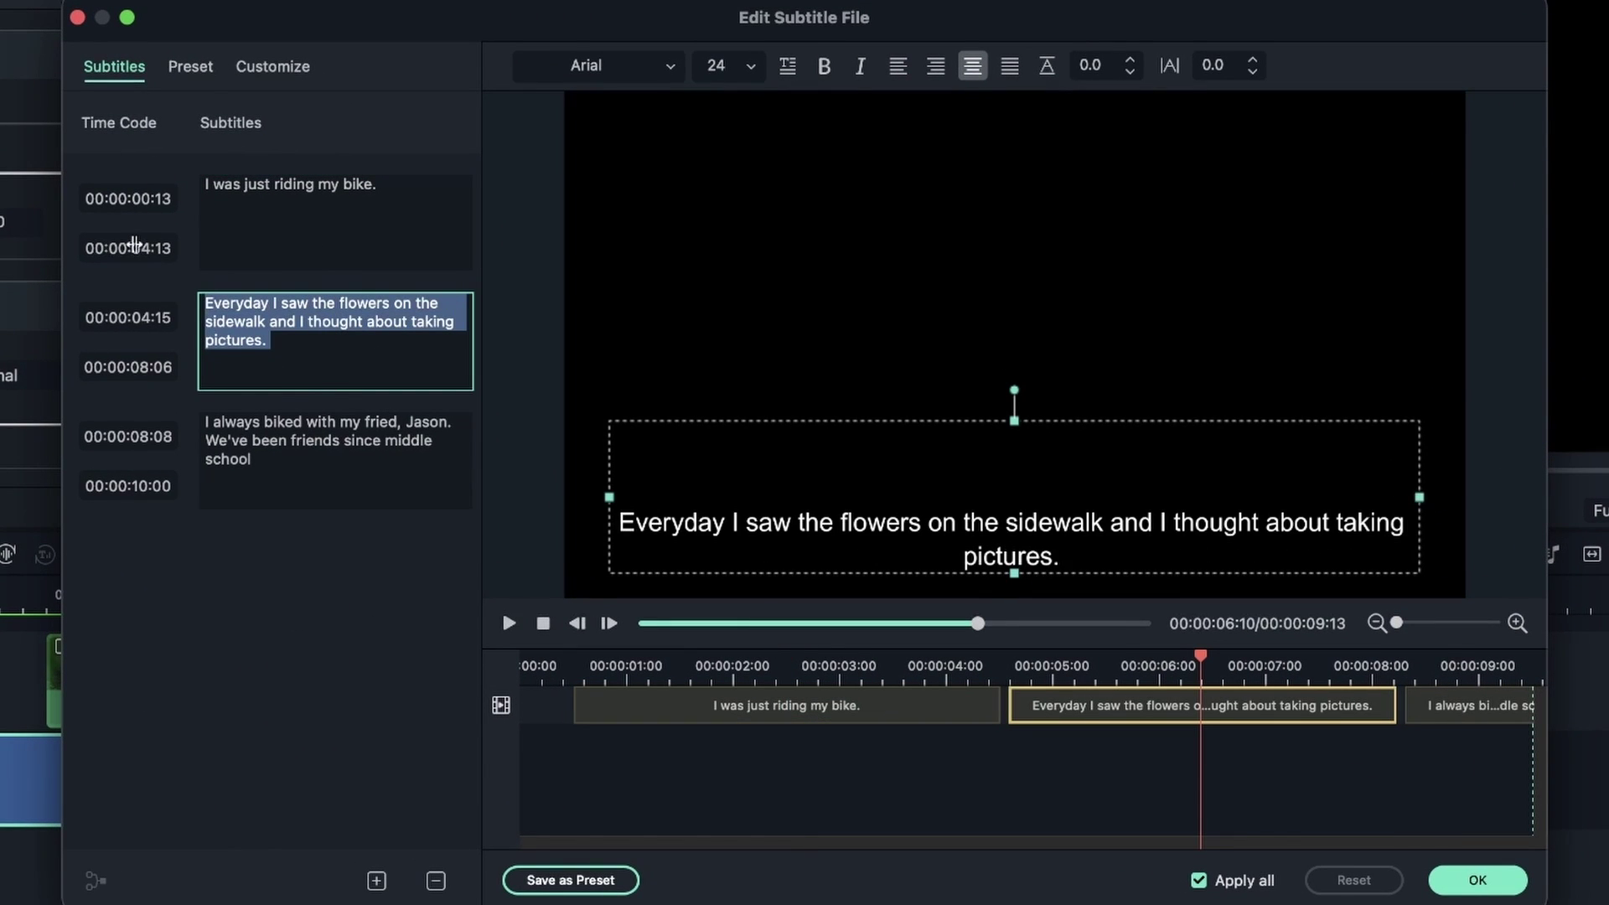
{"action": "left_click", "coordinate": [138, 247]}
{"action": "left_click", "coordinate": [134, 247]}
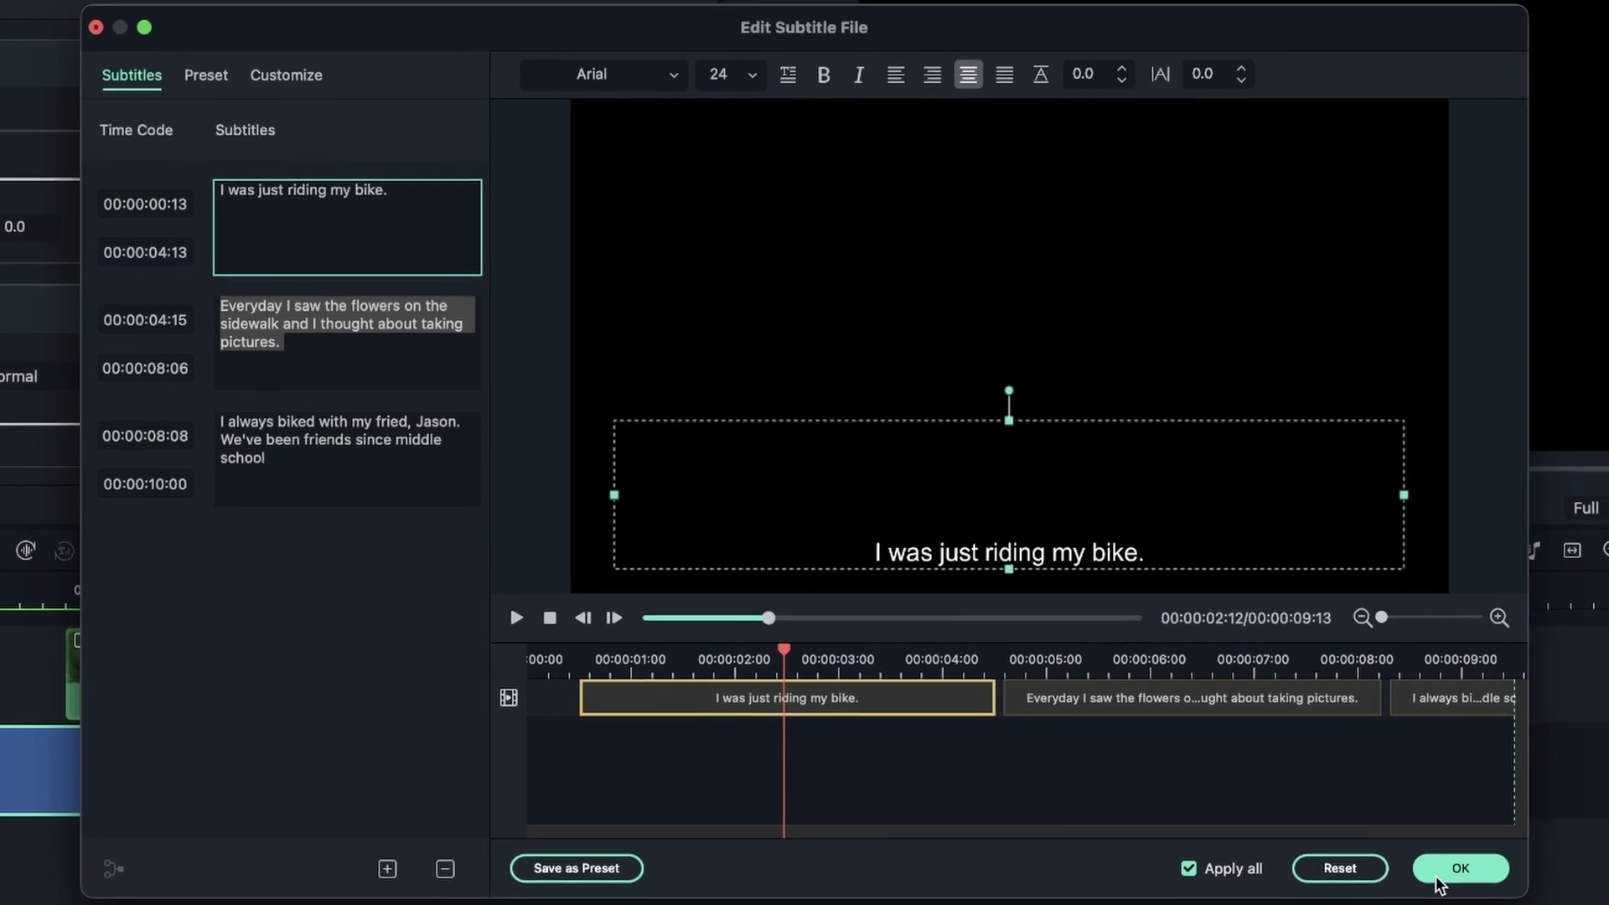
{"action": "left_click", "coordinate": [1477, 880]}
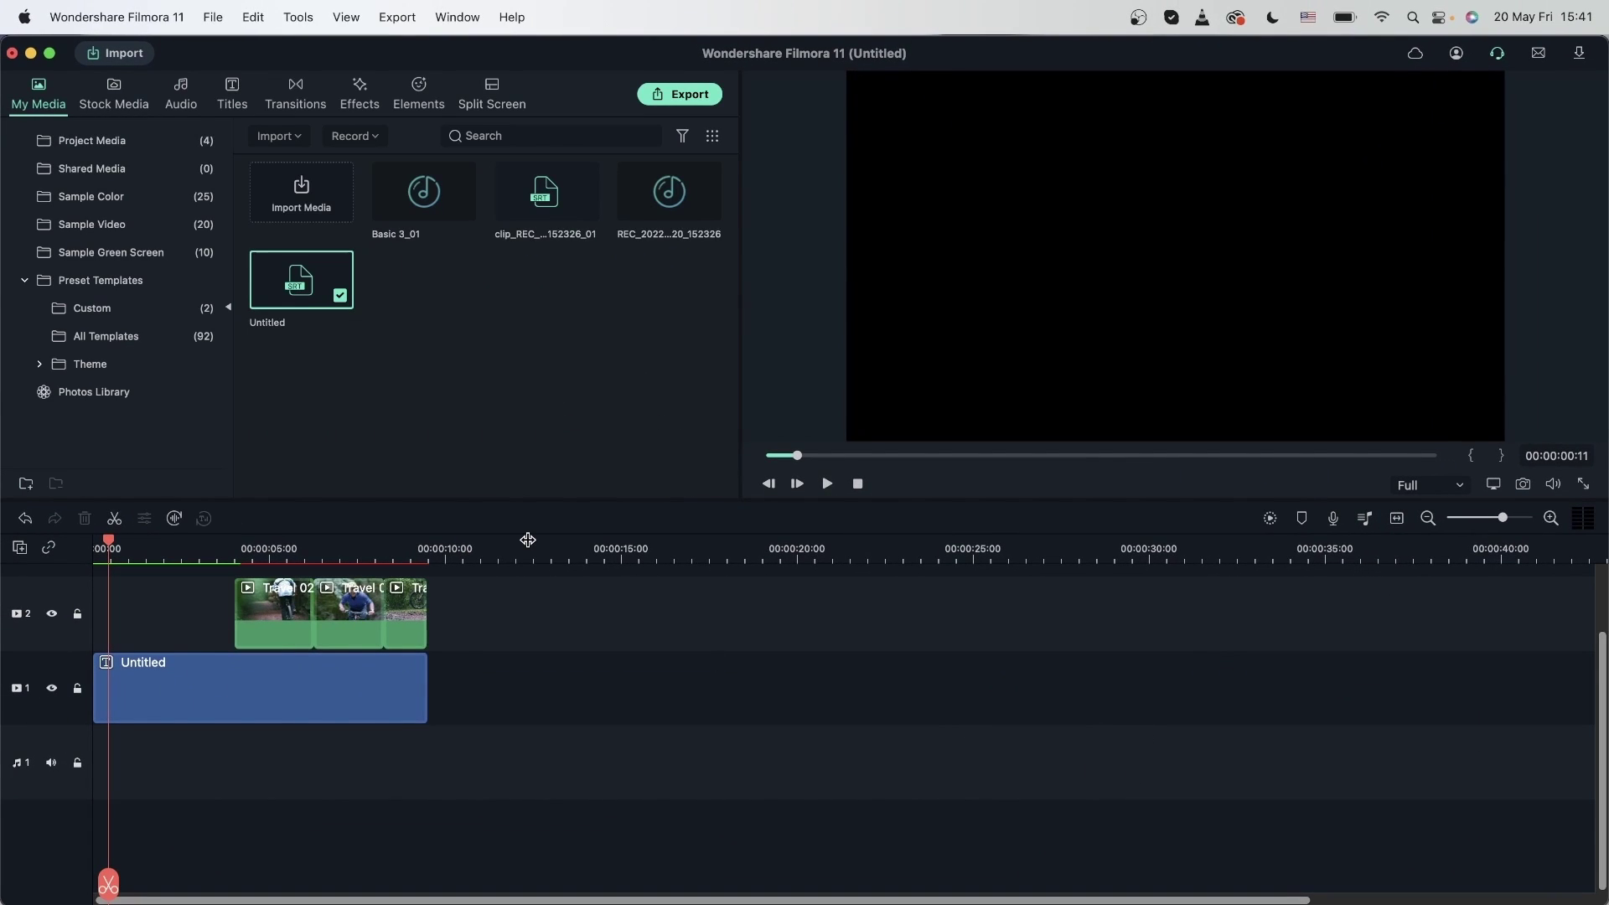